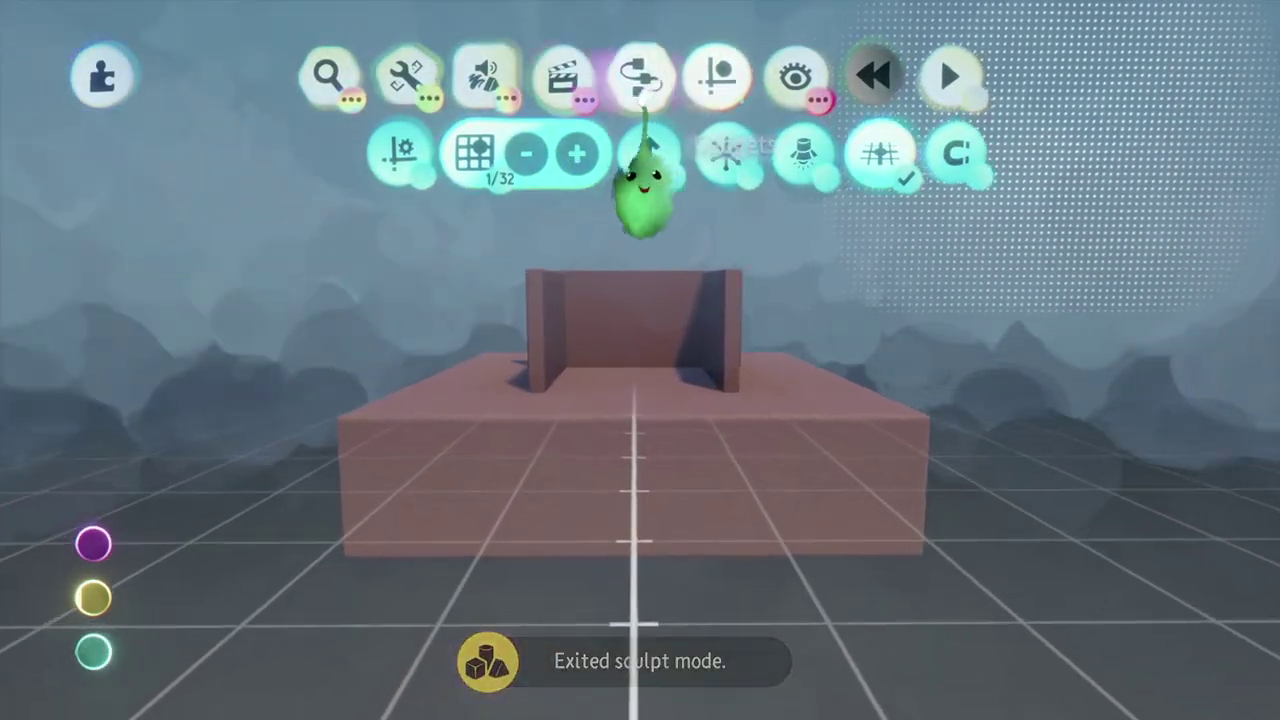
Stamp a teal mannequin puppet from the Gadgets list near the room's left wall
{"action": "left_click", "coordinate": [808, 155]}
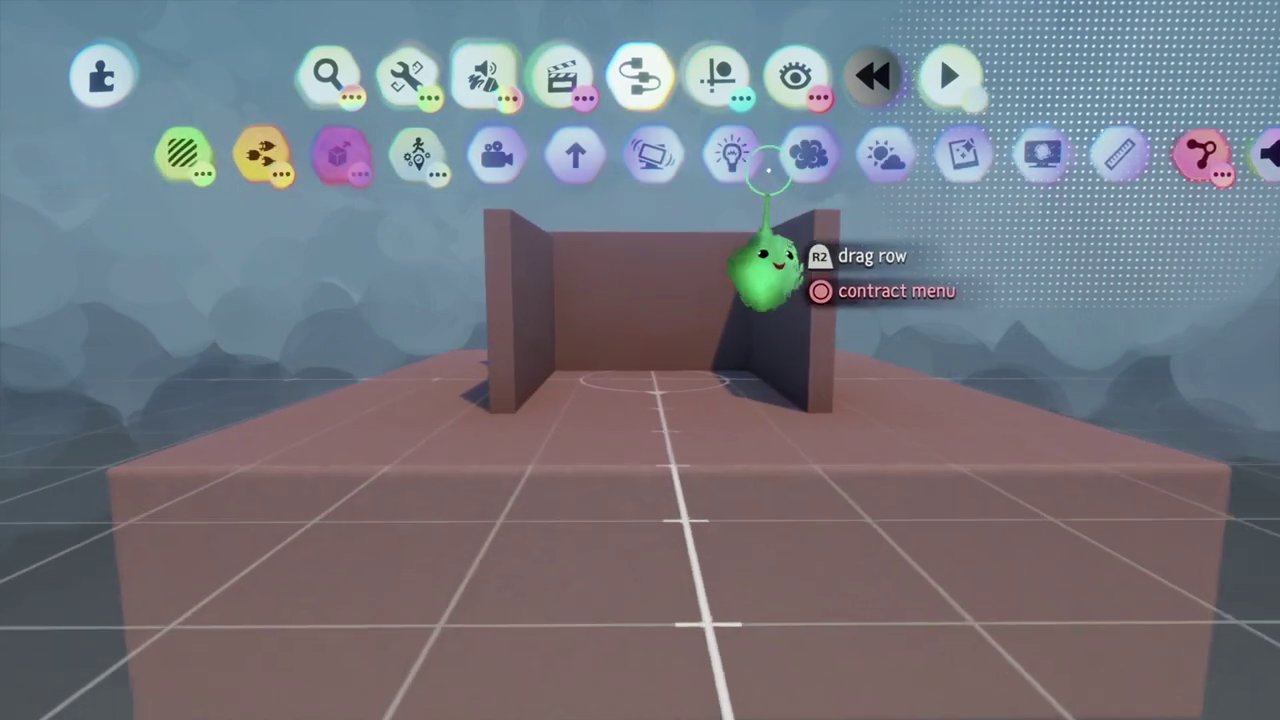
{"action": "left_click", "coordinate": [660, 155]}
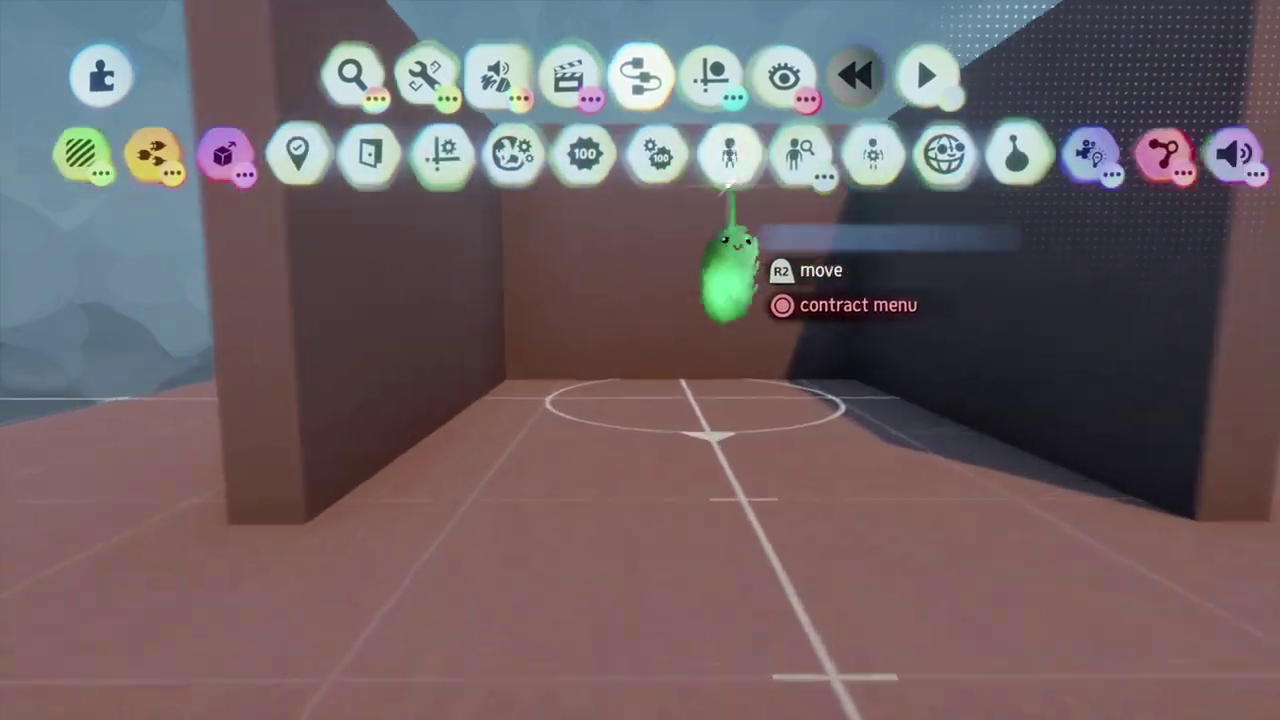
{"action": "left_click", "coordinate": [730, 160]}
{"action": "middle_click_drag", "start_coordinate": [645, 580], "coordinate": [548, 615]}
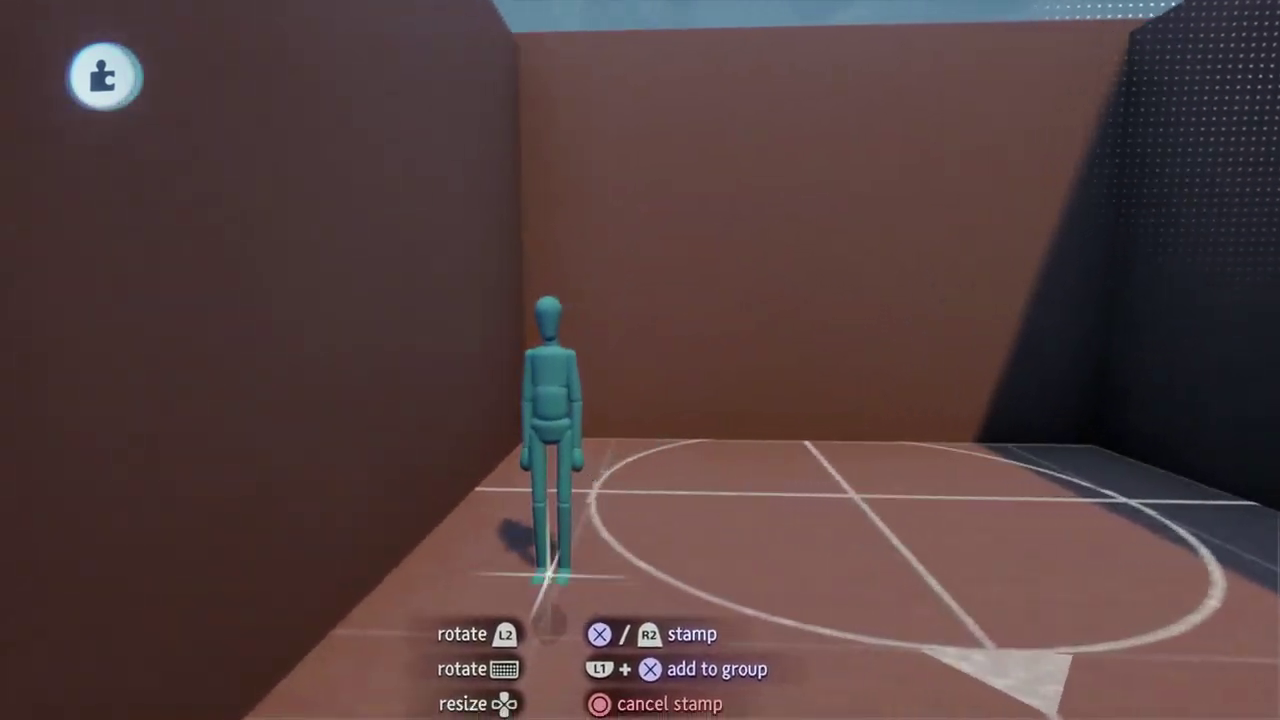
{"action": "left_click", "coordinate": [555, 565]}
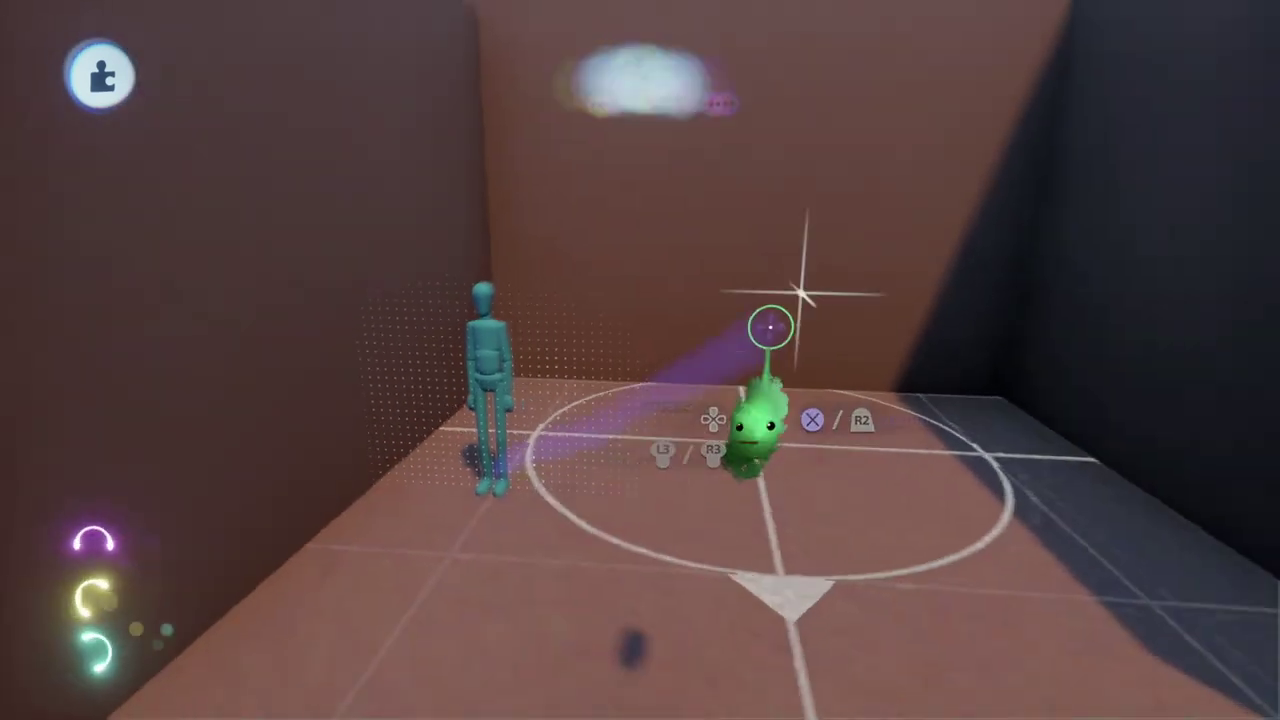
Move the mannequin so it stands inside the room beside the left wall
{"action": "key", "text": "Escape"}
{"action": "left_click", "coordinate": [725, 160]}
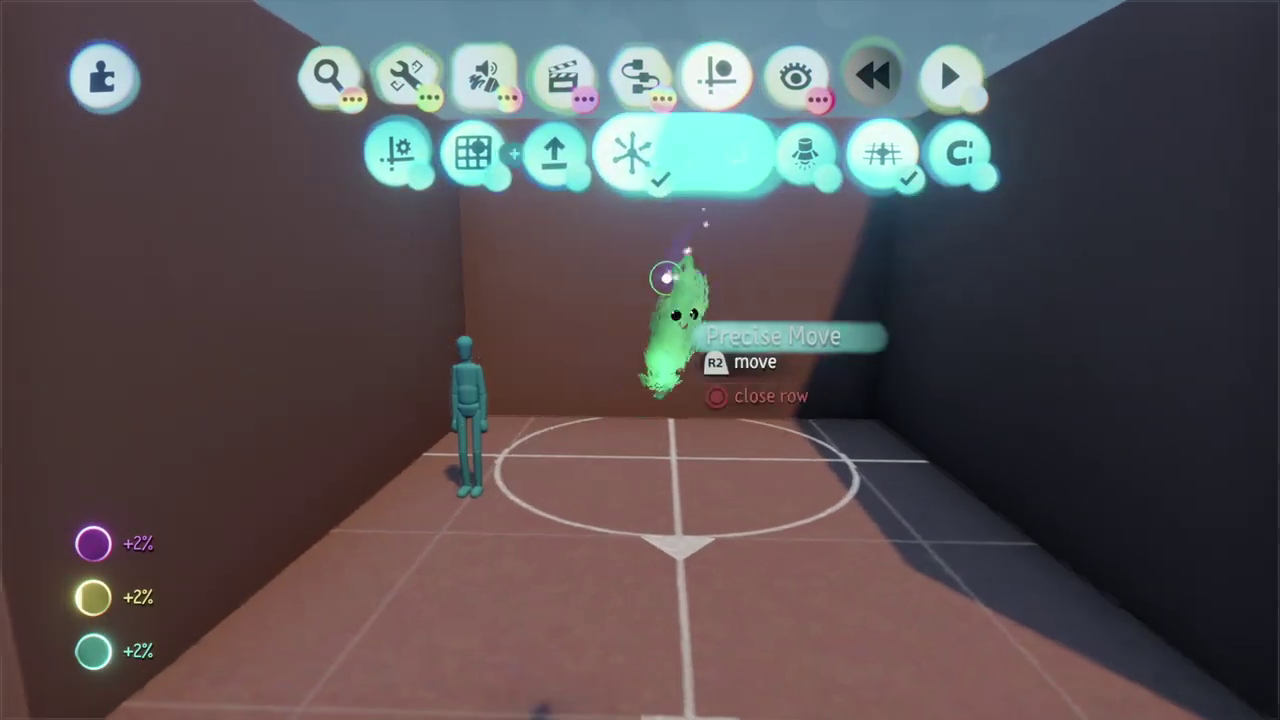
{"action": "key", "text": "Escape"}
{"action": "left_click_drag", "start_coordinate": [480, 410], "coordinate": [524, 422]}
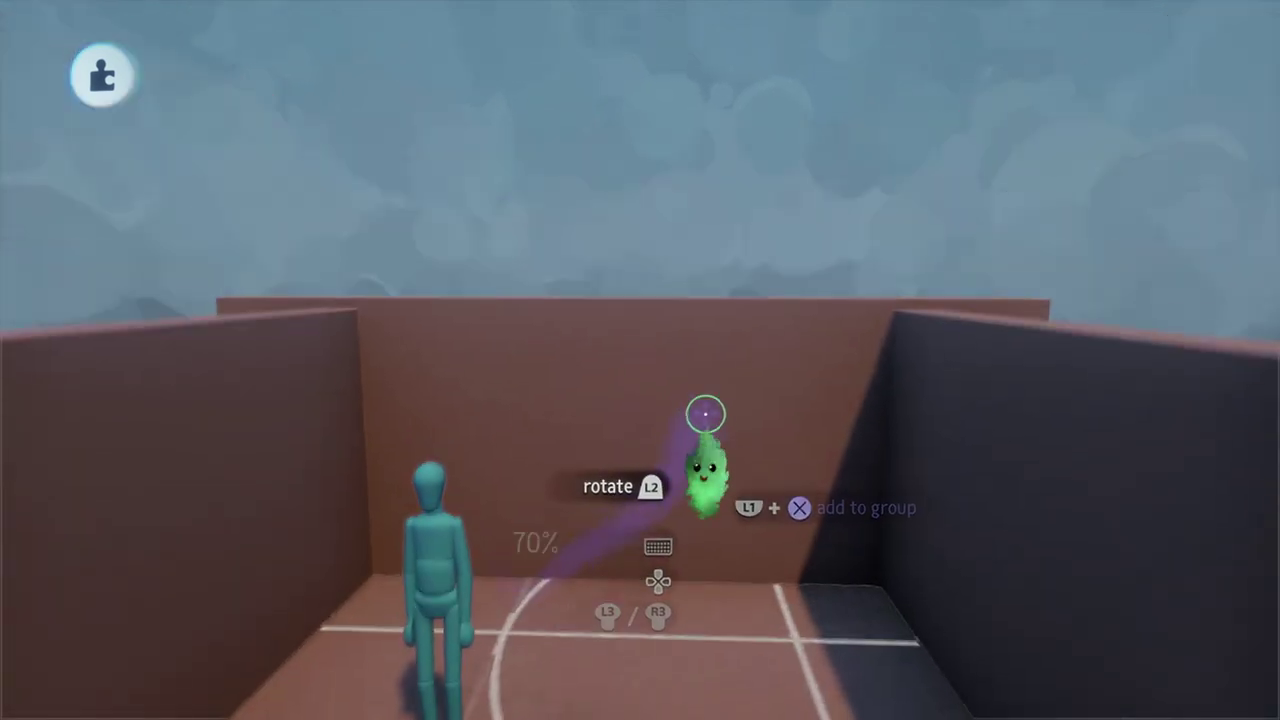
{"action": "key", "text": "Escape"}
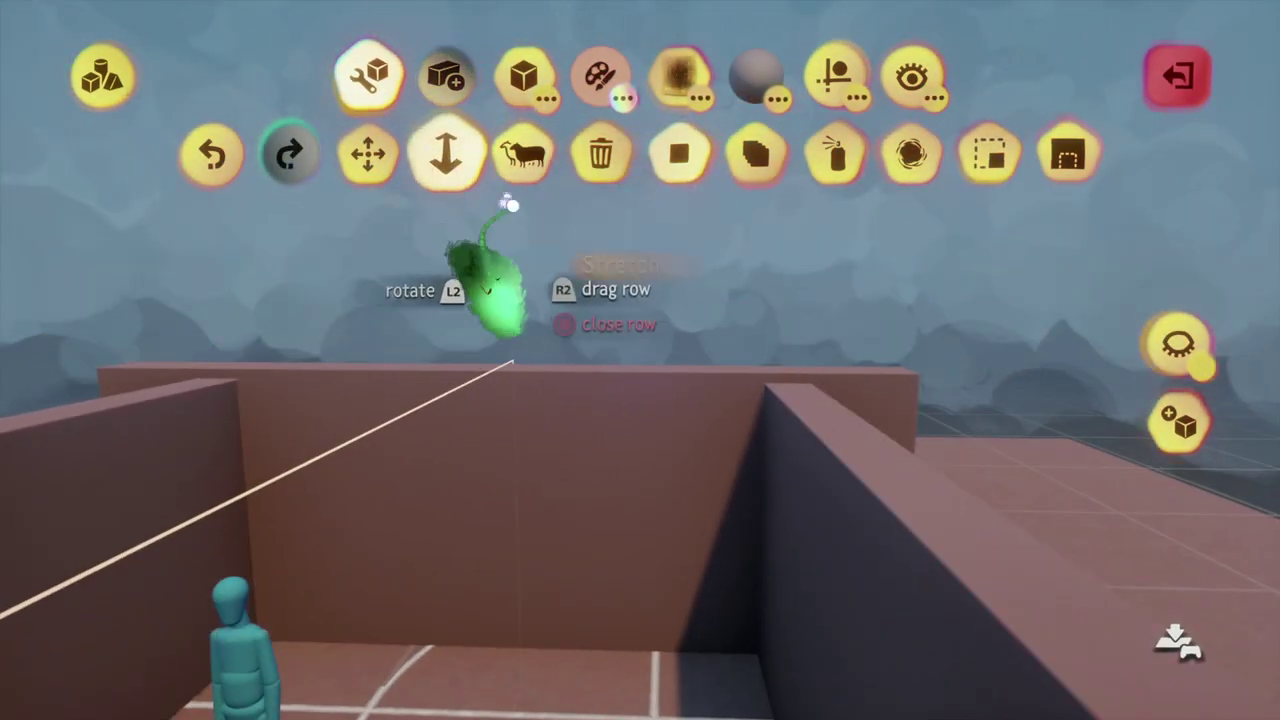
Raise the room's walls higher with Raise/Lower
{"action": "left_click", "coordinate": [446, 153]}
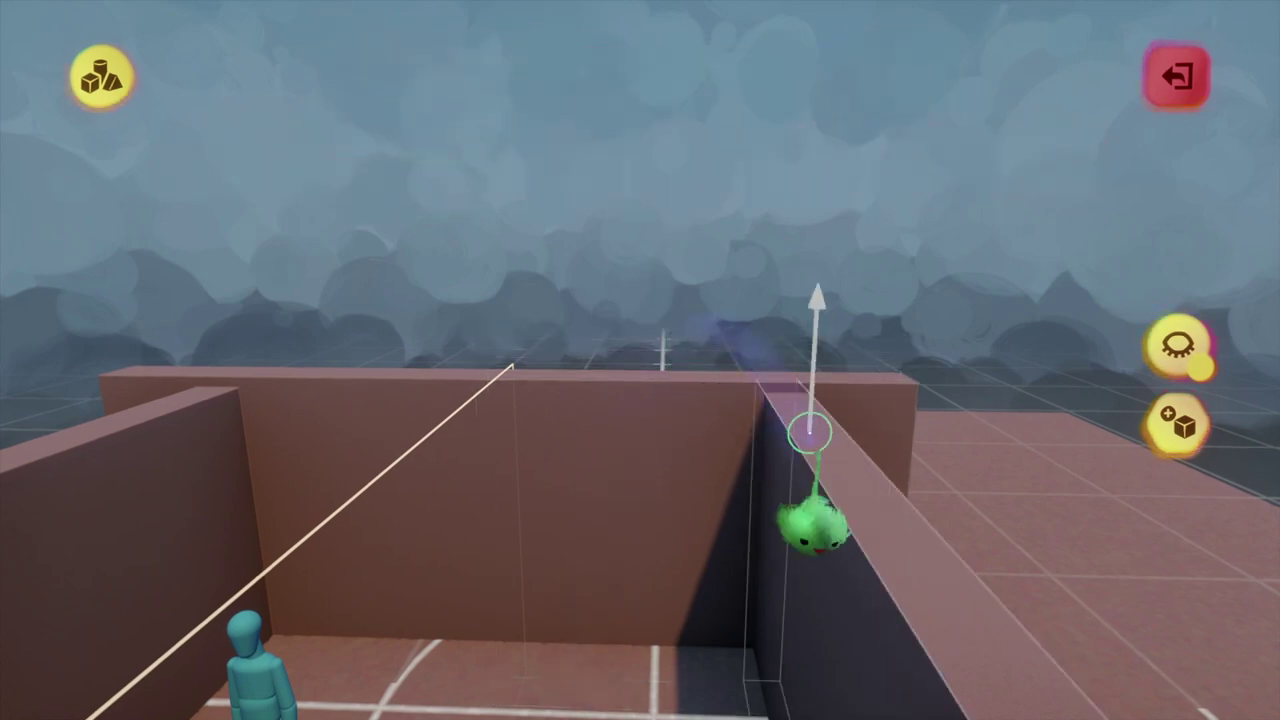
{"action": "left_click_drag", "start_coordinate": [815, 450], "coordinate": [818, 386]}
{"action": "left_click_drag", "start_coordinate": [776, 330], "coordinate": [738, 355]}
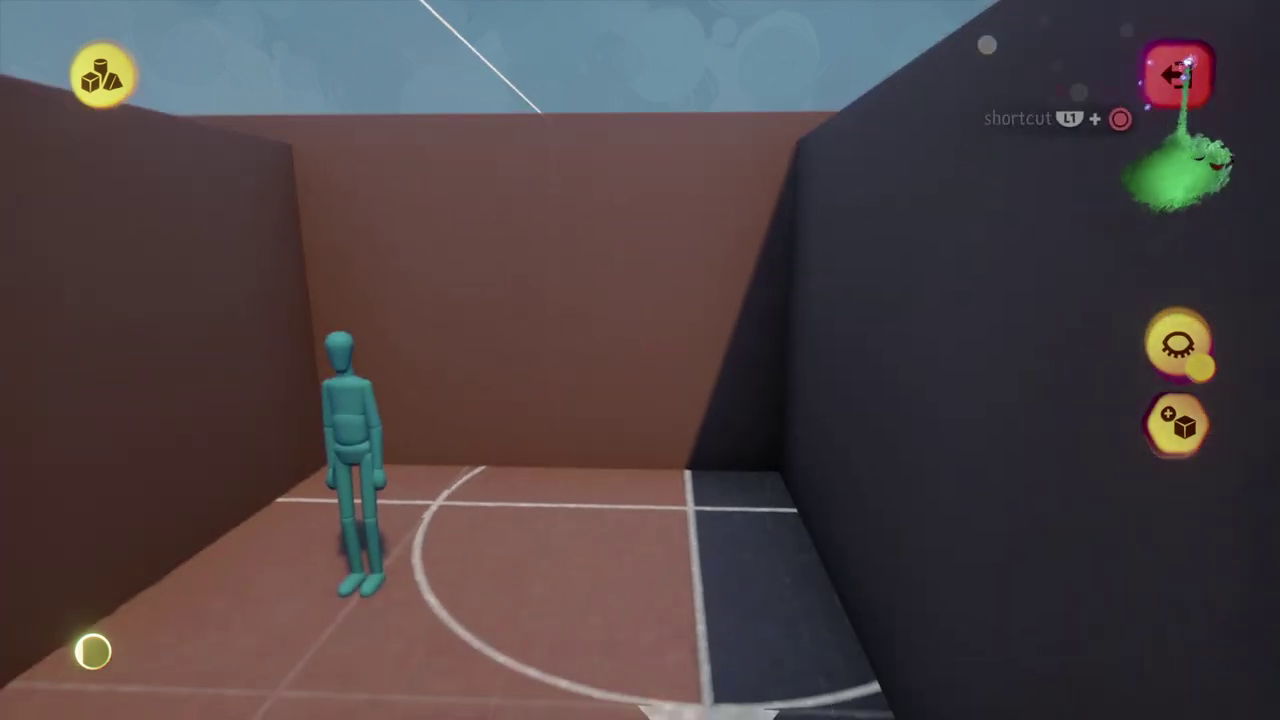
{"action": "left_click", "coordinate": [1178, 75]}
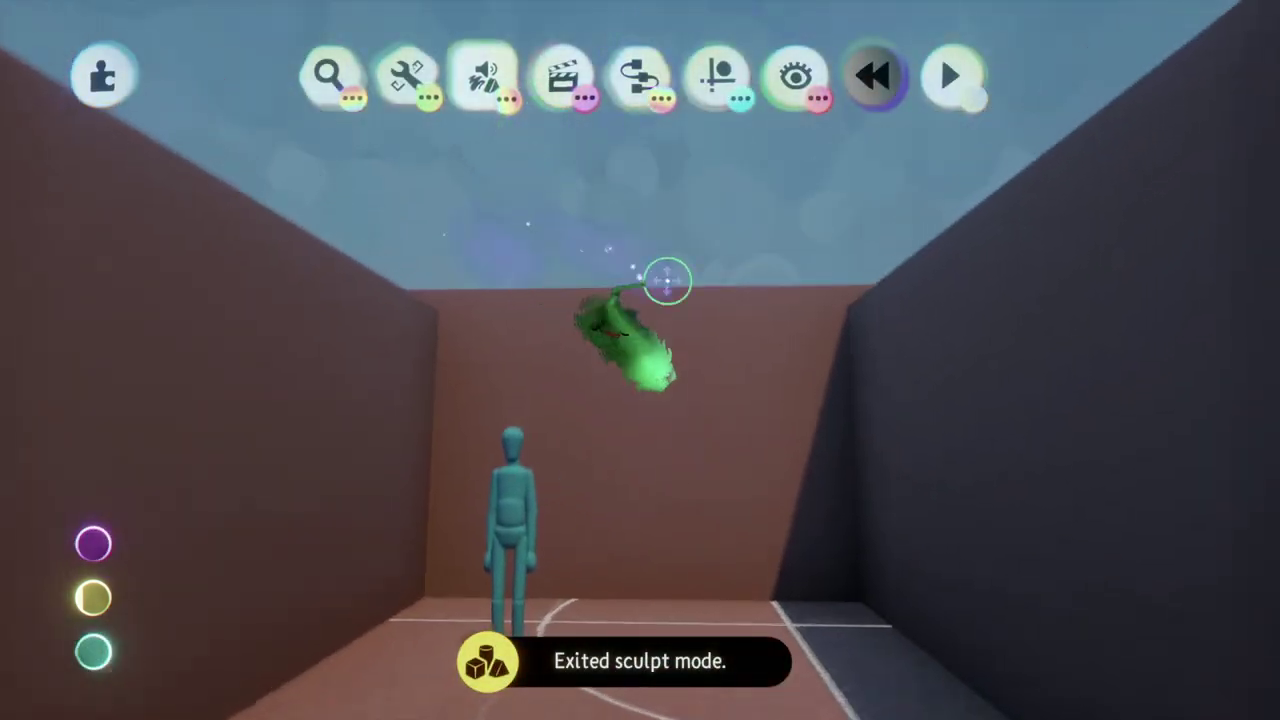
{"action": "left_click", "coordinate": [900, 423]}
Turn on 1/32 grid snapping and move and stretch the wall along the grid
{"action": "left_click", "coordinate": [834, 75]}
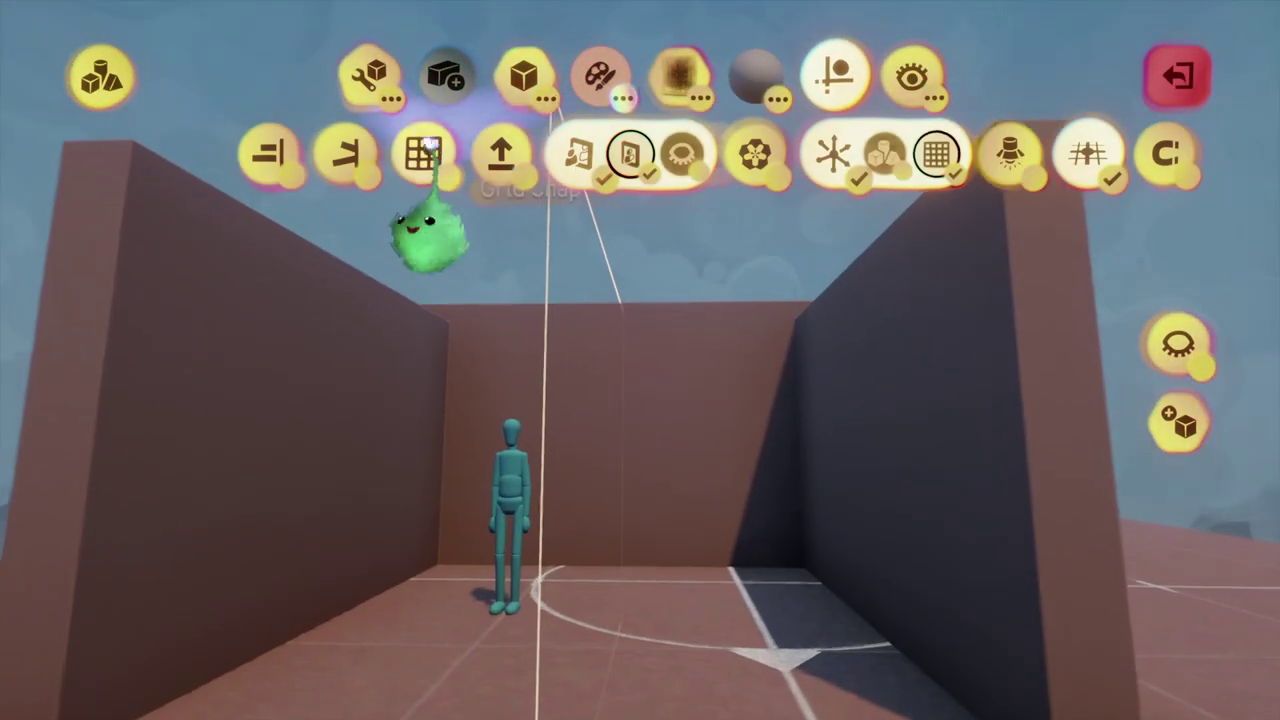
{"action": "left_click", "coordinate": [428, 150]}
{"action": "left_click_drag", "start_coordinate": [863, 443], "coordinate": [777, 329]}
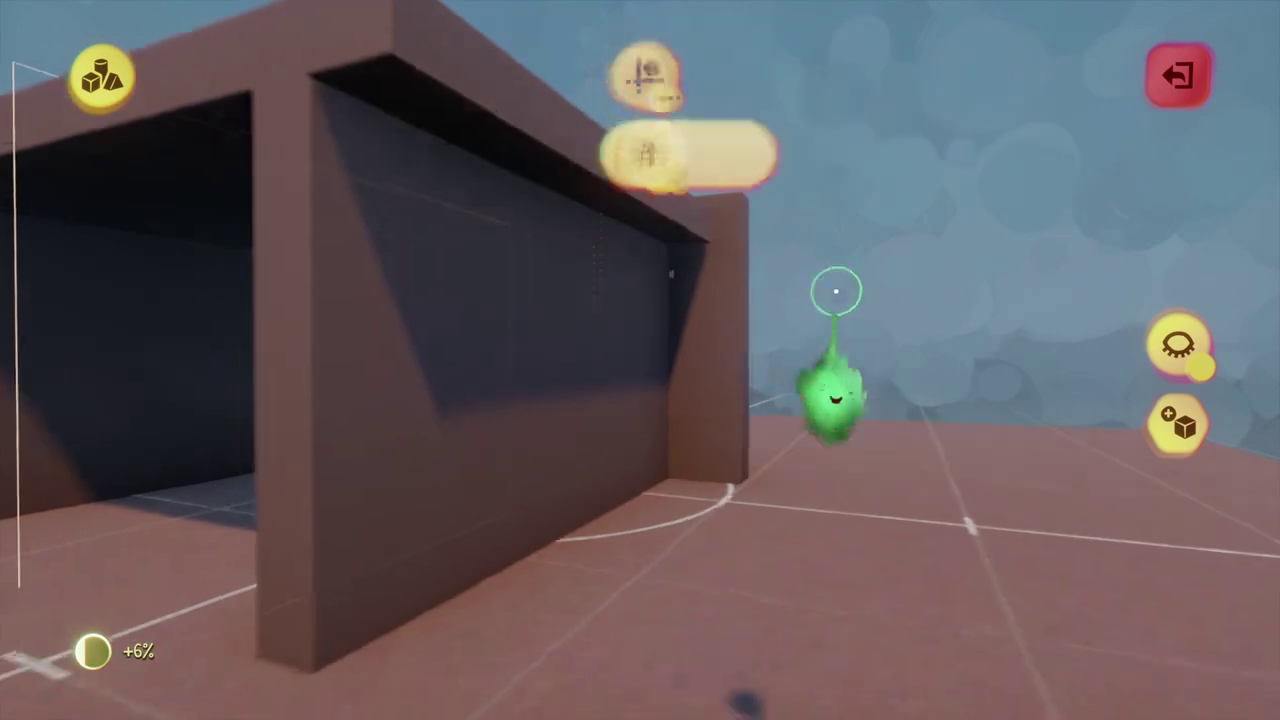
{"action": "mouse_move", "coordinate": [891, 251]}
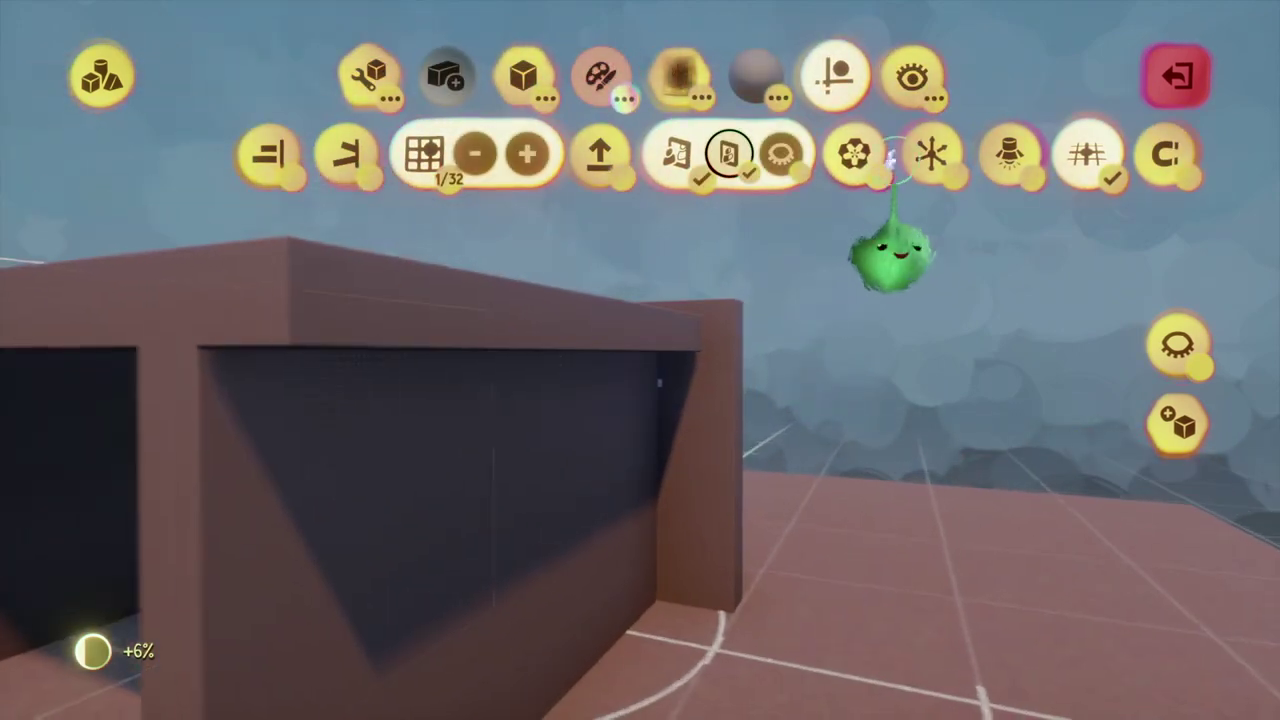
{"action": "left_click", "coordinate": [446, 153]}
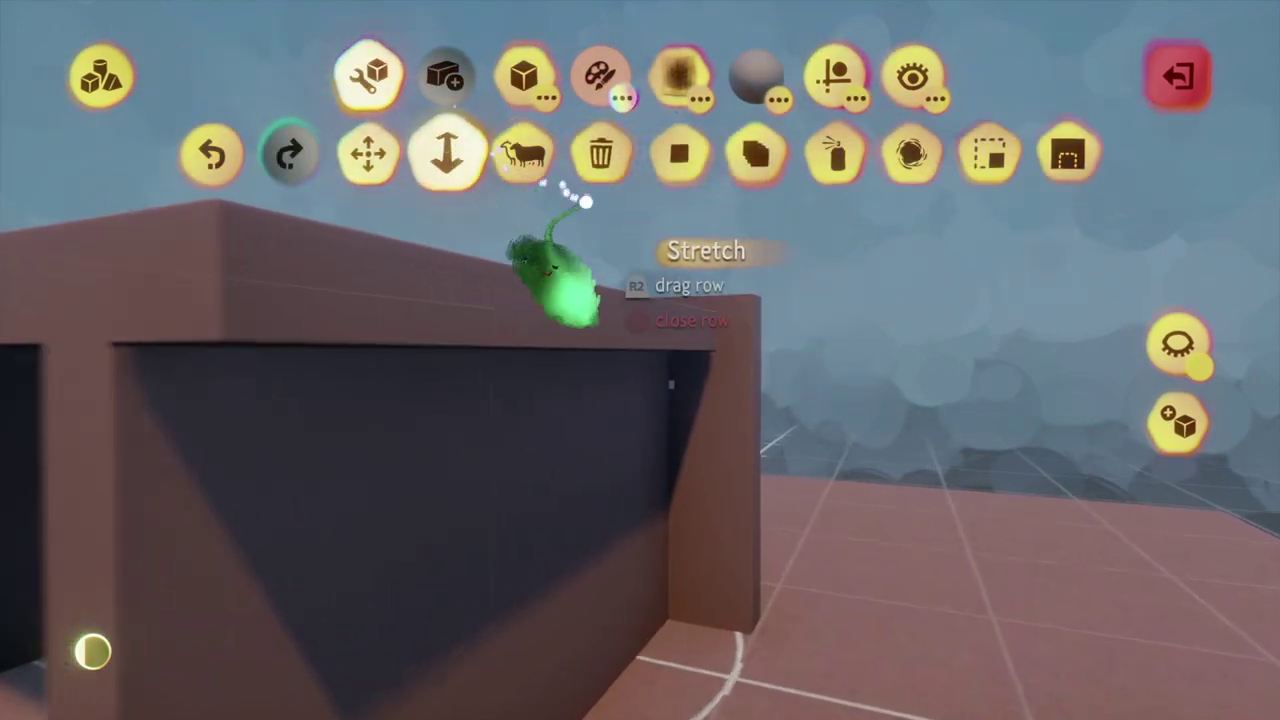
{"action": "left_click_drag", "start_coordinate": [842, 393], "coordinate": [655, 375]}
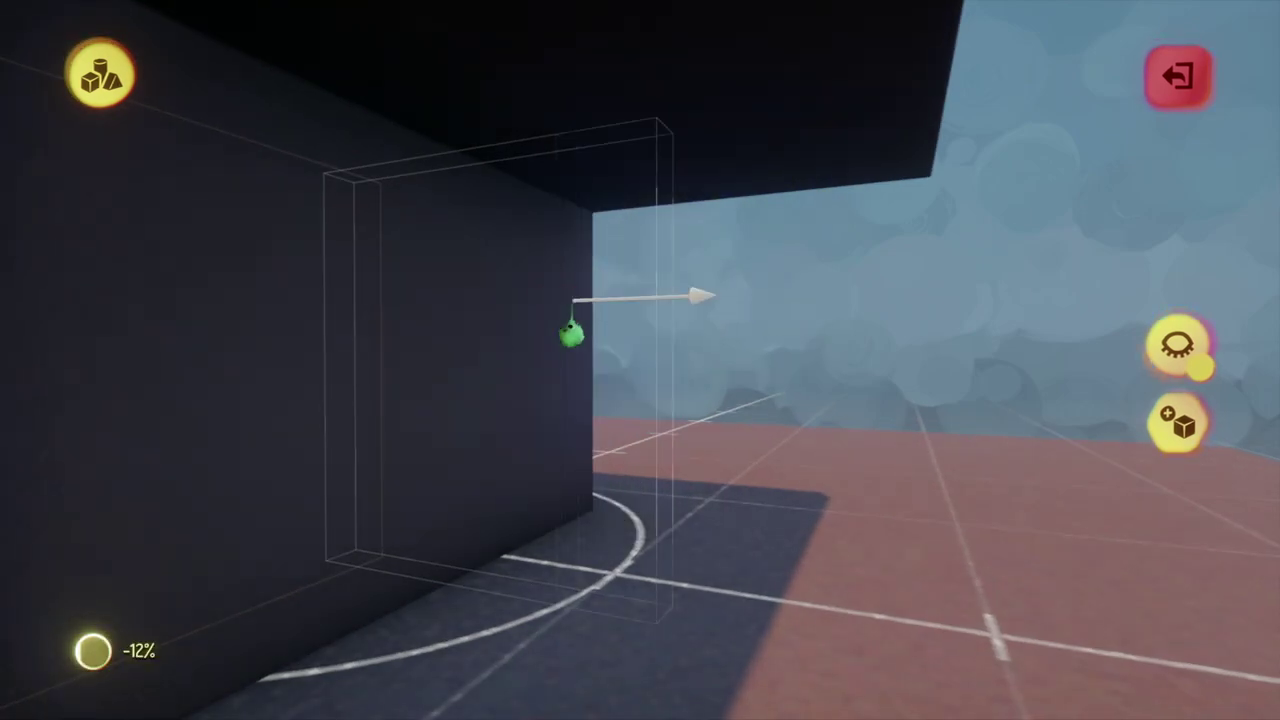
{"action": "left_click_drag", "start_coordinate": [571, 333], "coordinate": [830, 200]}
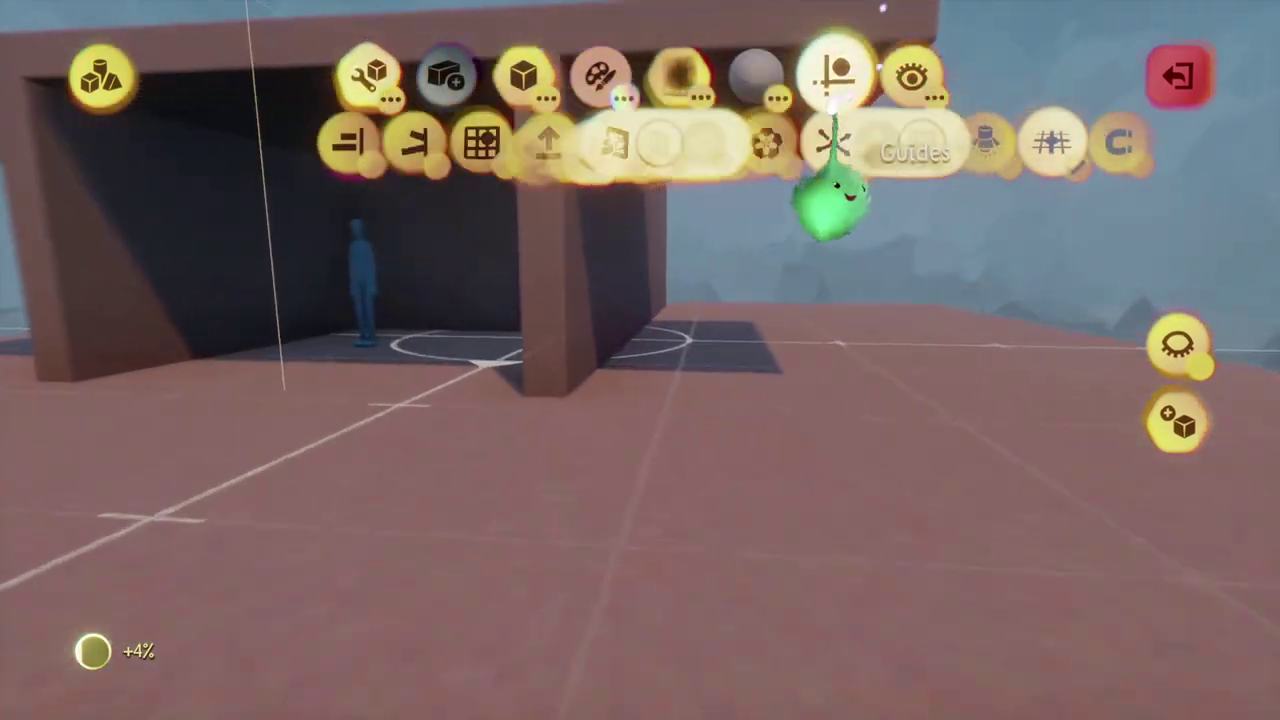
Carry the wall sideways into its new place beneath the overhanging roof slab
{"action": "left_click", "coordinate": [367, 78]}
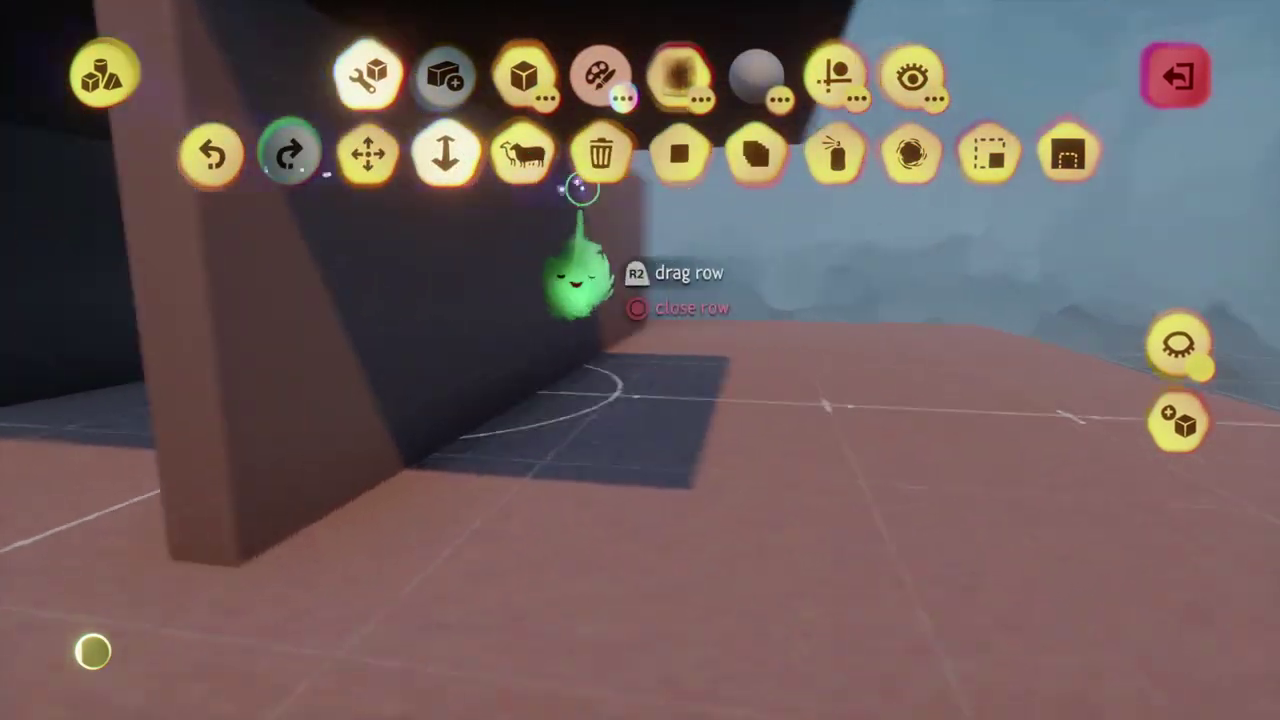
{"action": "left_click_drag", "start_coordinate": [580, 190], "coordinate": [763, 377]}
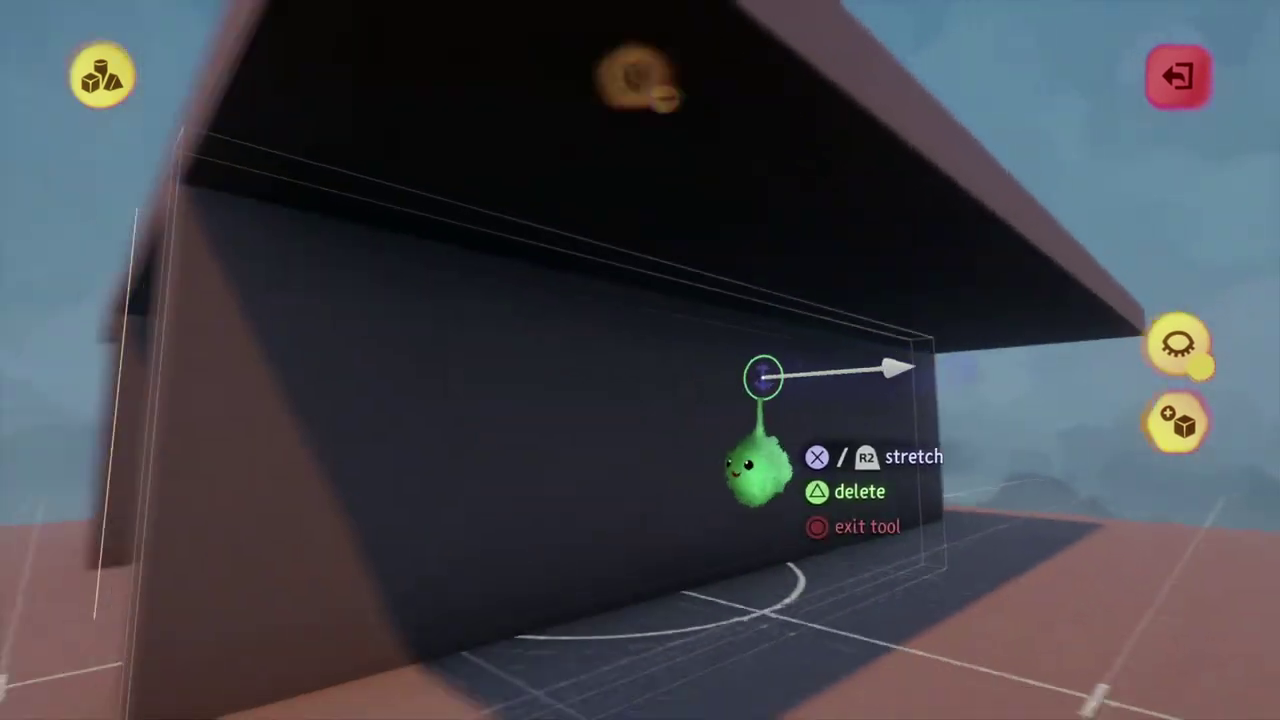
{"action": "left_click", "coordinate": [834, 75]}
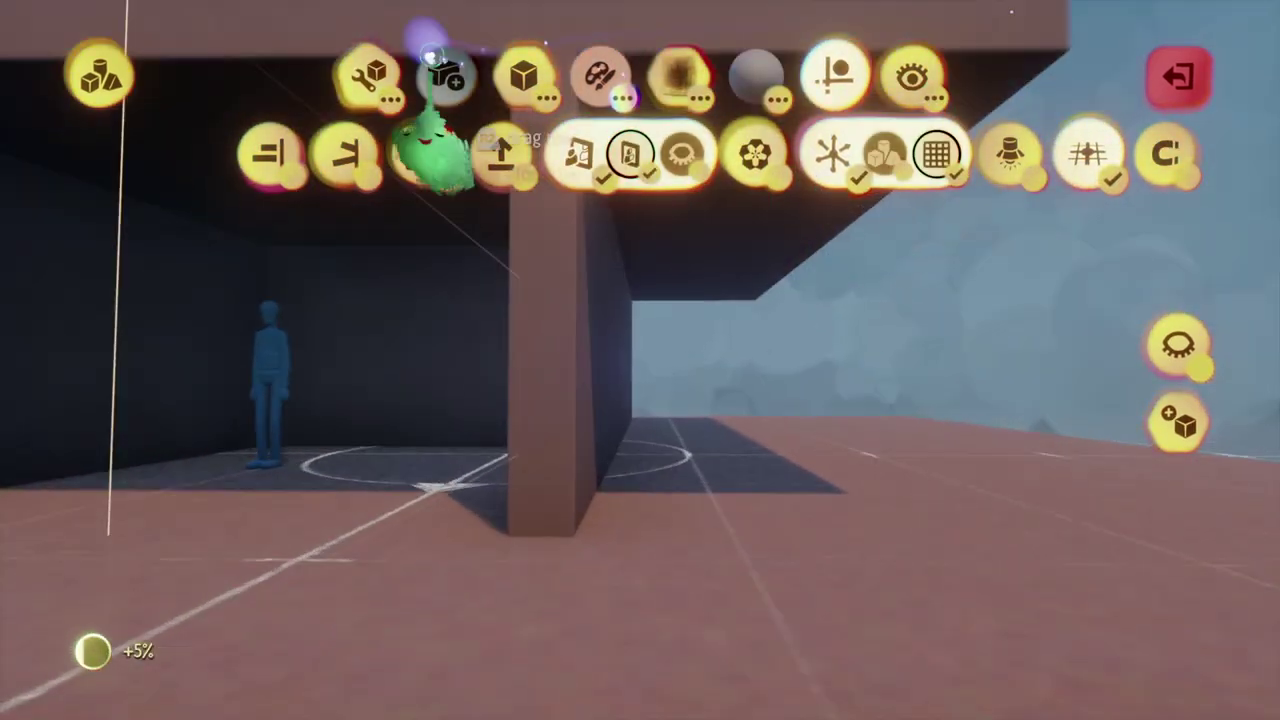
{"action": "left_click", "coordinate": [368, 75]}
{"action": "left_click_drag", "start_coordinate": [545, 400], "coordinate": [690, 383]}
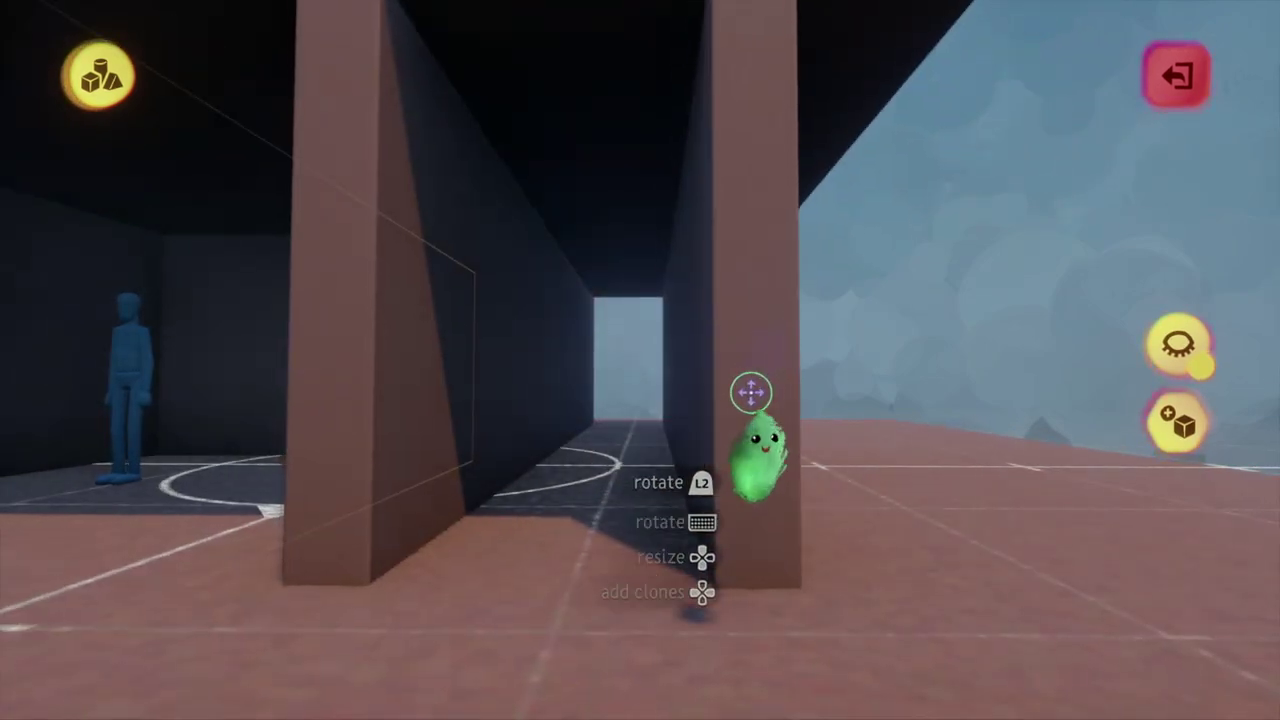
{"action": "left_click_drag", "start_coordinate": [760, 450], "coordinate": [743, 257]}
Select the cube shape from the shapes list
{"action": "left_click", "coordinate": [834, 75]}
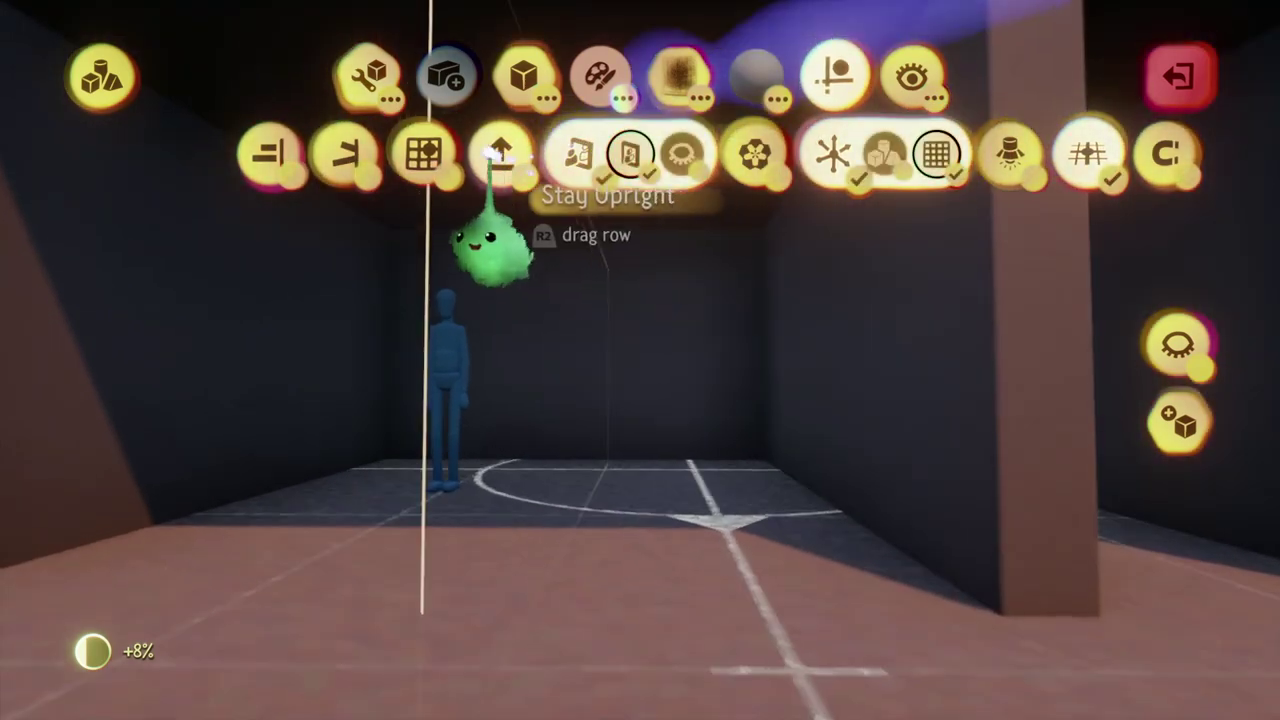
{"action": "left_click", "coordinate": [523, 75]}
{"action": "left_click", "coordinate": [257, 150]}
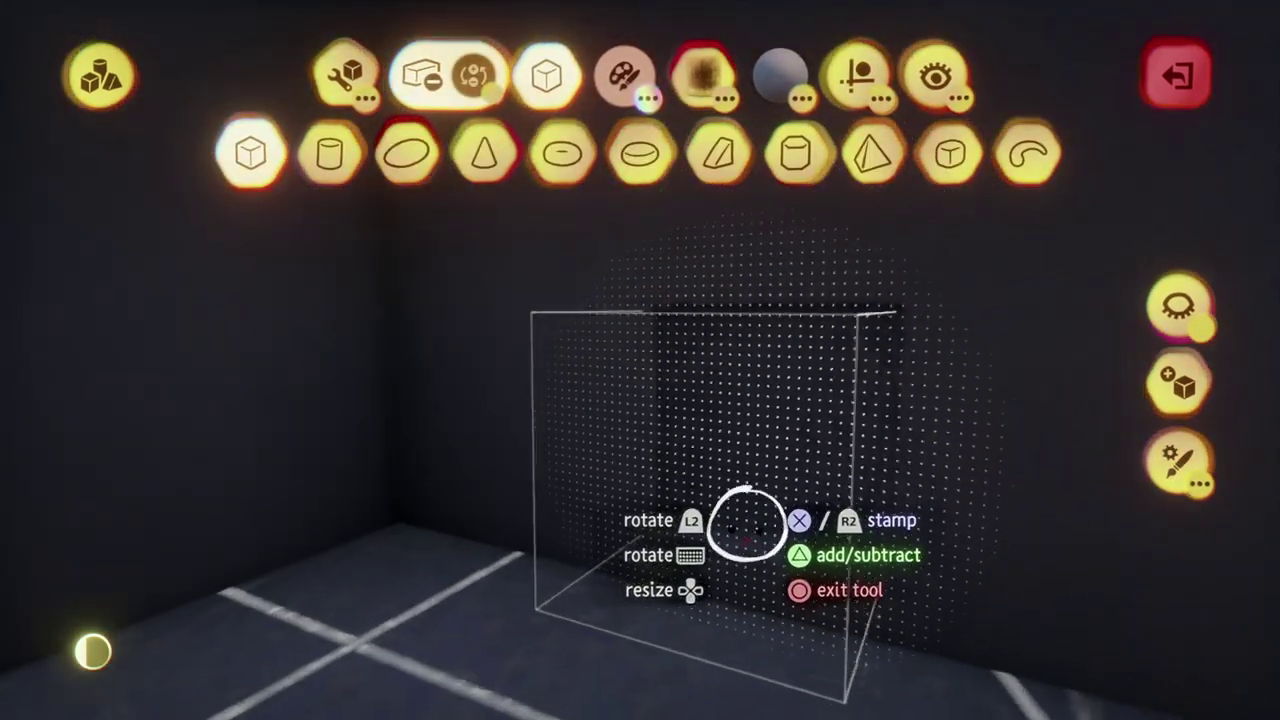
Stamp a subtractive cube into the wall and stretch it into a doorway opening
{"action": "left_click", "coordinate": [708, 555]}
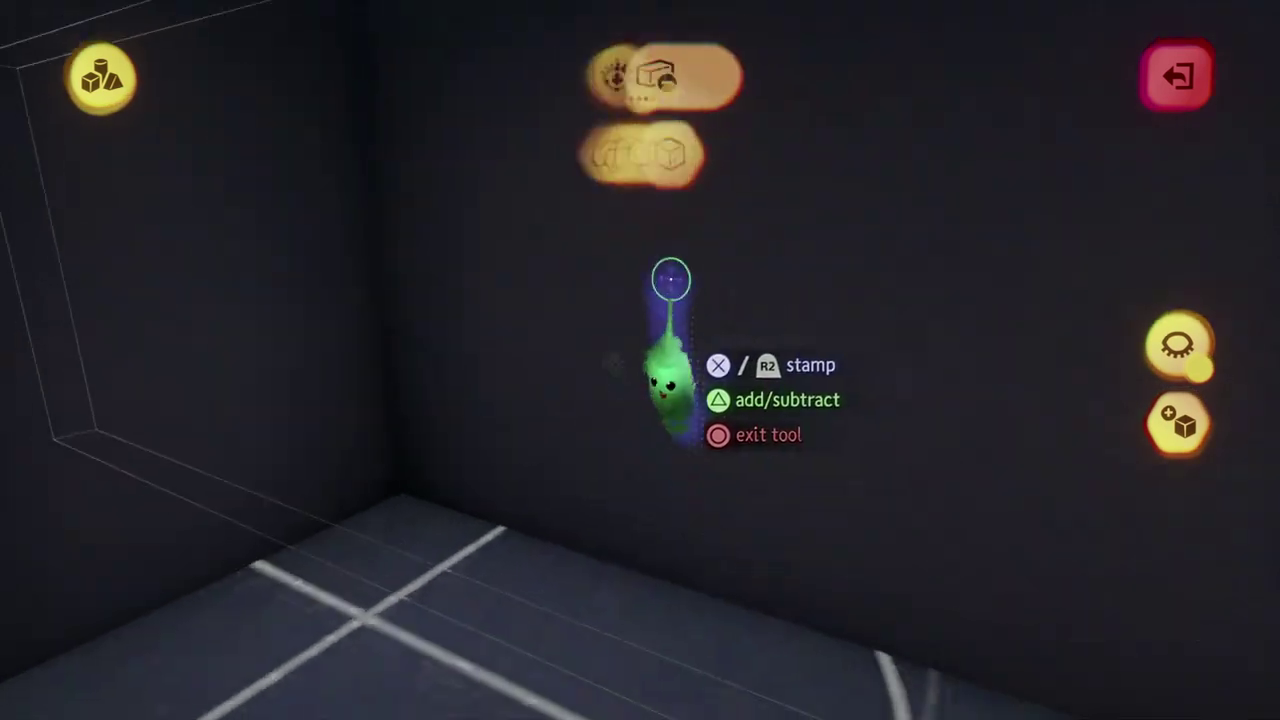
{"action": "left_click", "coordinate": [345, 75]}
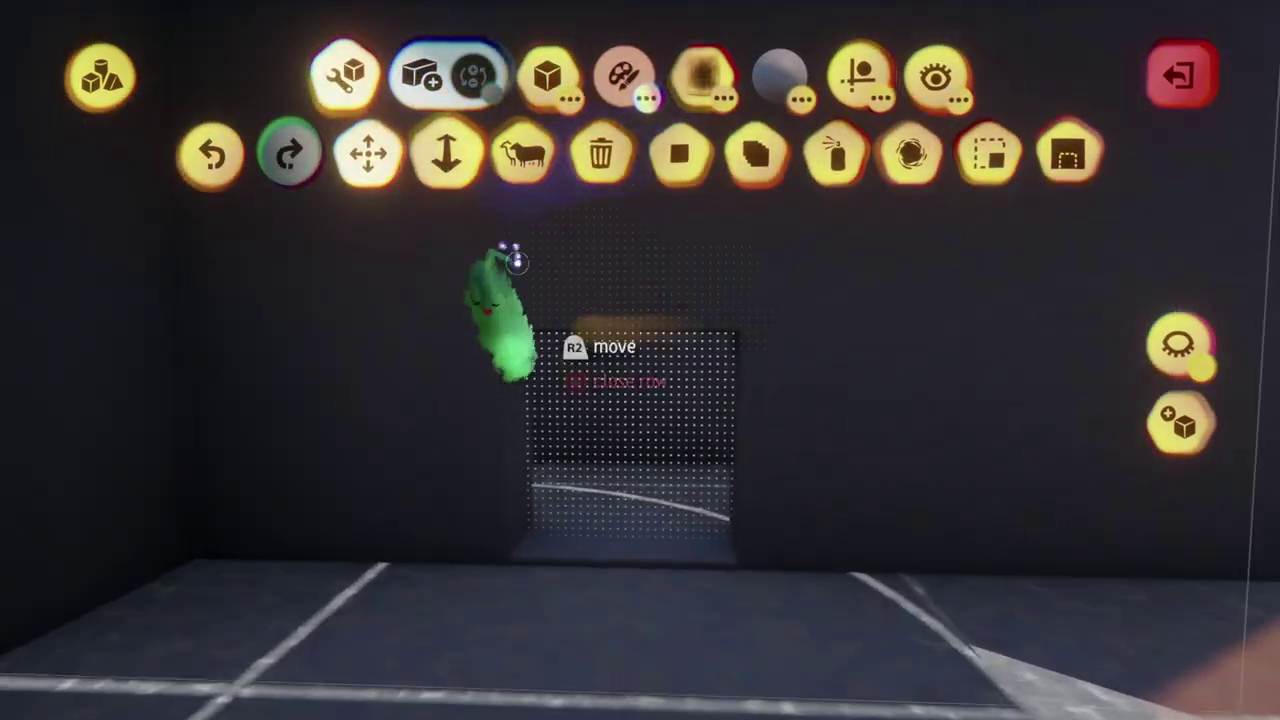
{"action": "left_click", "coordinate": [443, 152]}
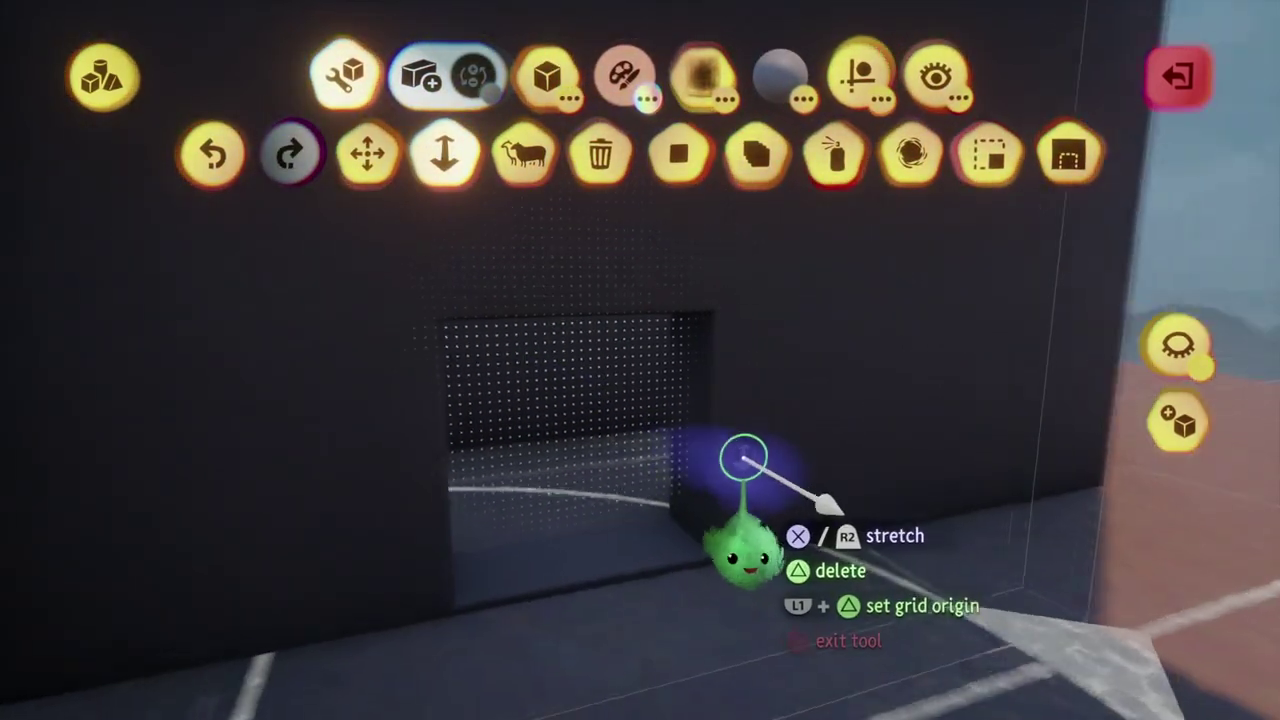
{"action": "middle_click_drag", "start_coordinate": [728, 540], "coordinate": [705, 470]}
{"action": "middle_click_drag", "start_coordinate": [697, 121], "coordinate": [712, 272]}
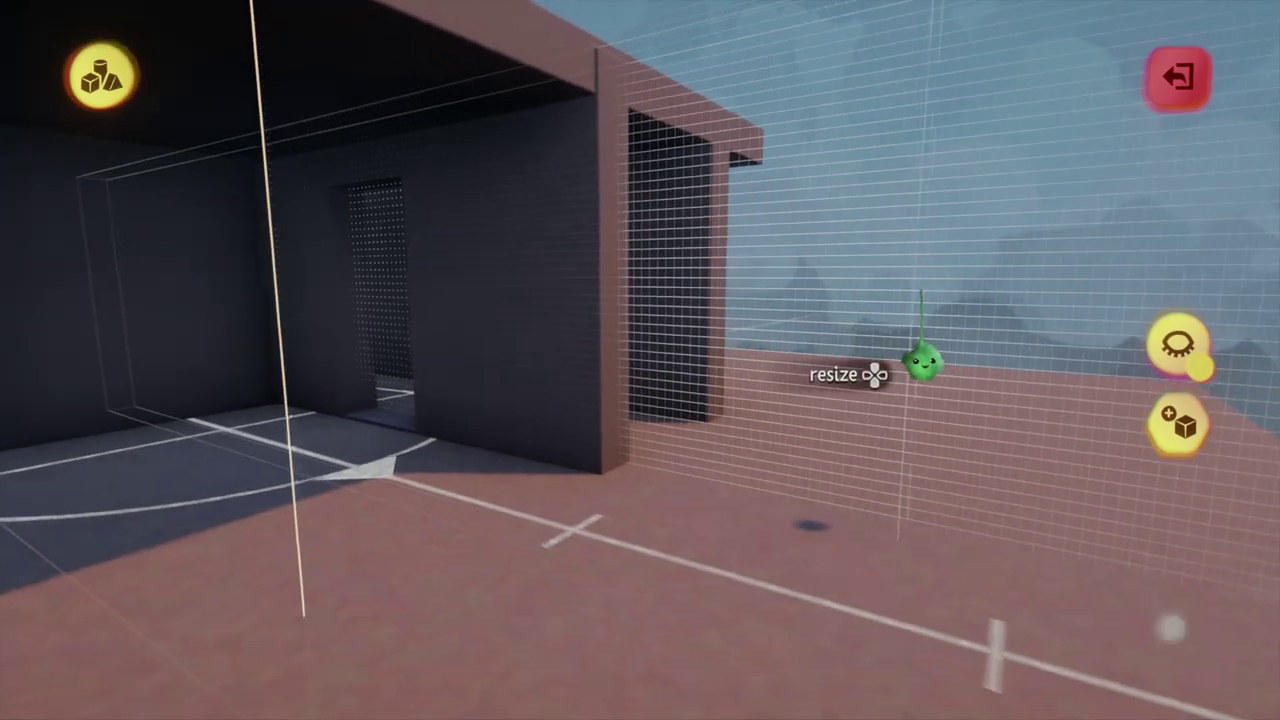
Stretch the roof slab further out over the new doorway
{"action": "middle_click_drag", "start_coordinate": [965, 376], "coordinate": [580, 345]}
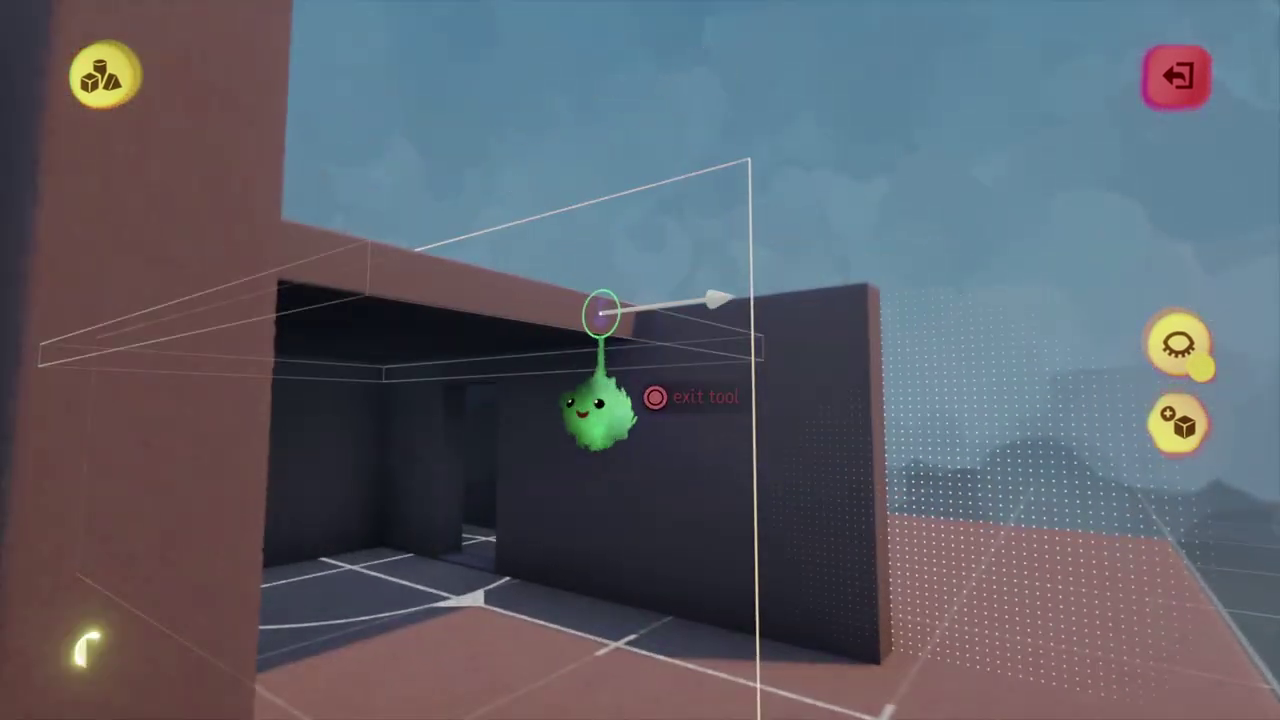
{"action": "left_click_drag", "start_coordinate": [885, 357], "coordinate": [877, 361]}
{"action": "middle_click_drag", "start_coordinate": [866, 358], "coordinate": [845, 185]}
Stamp a cube block in front of the desk beside the mannequin, then exit sculpt mode
{"action": "left_click", "coordinate": [858, 75]}
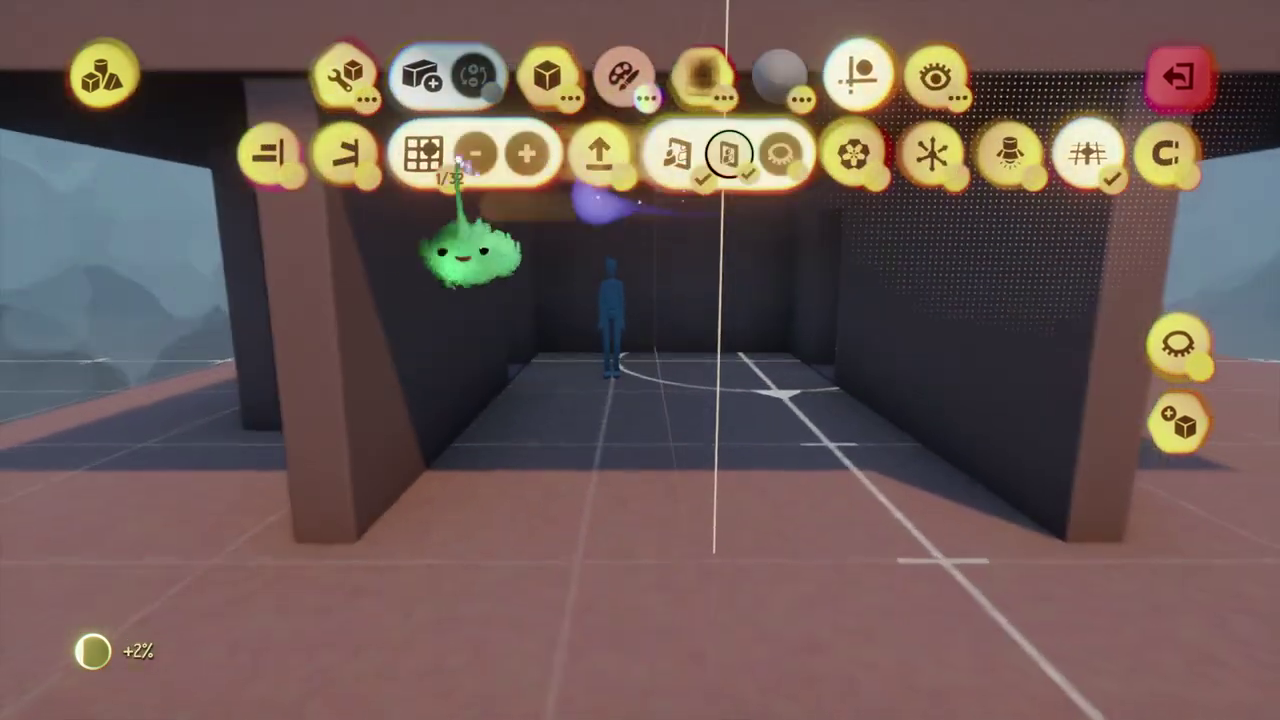
{"action": "middle_click_drag", "start_coordinate": [608, 214], "coordinate": [514, 194]}
{"action": "left_click", "coordinate": [546, 75]}
{"action": "left_click", "coordinate": [320, 430]}
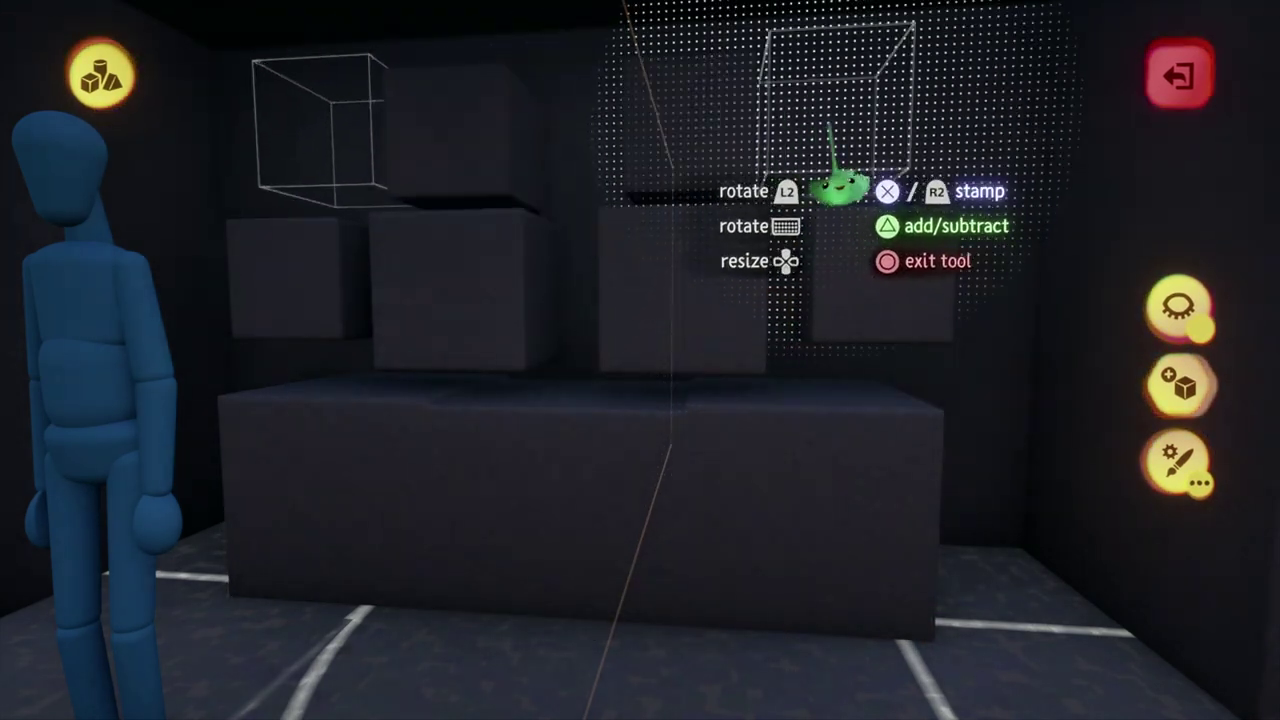
{"action": "scroll", "coordinate": [914, 423], "scroll_direction": "down", "scroll_amount": 5}
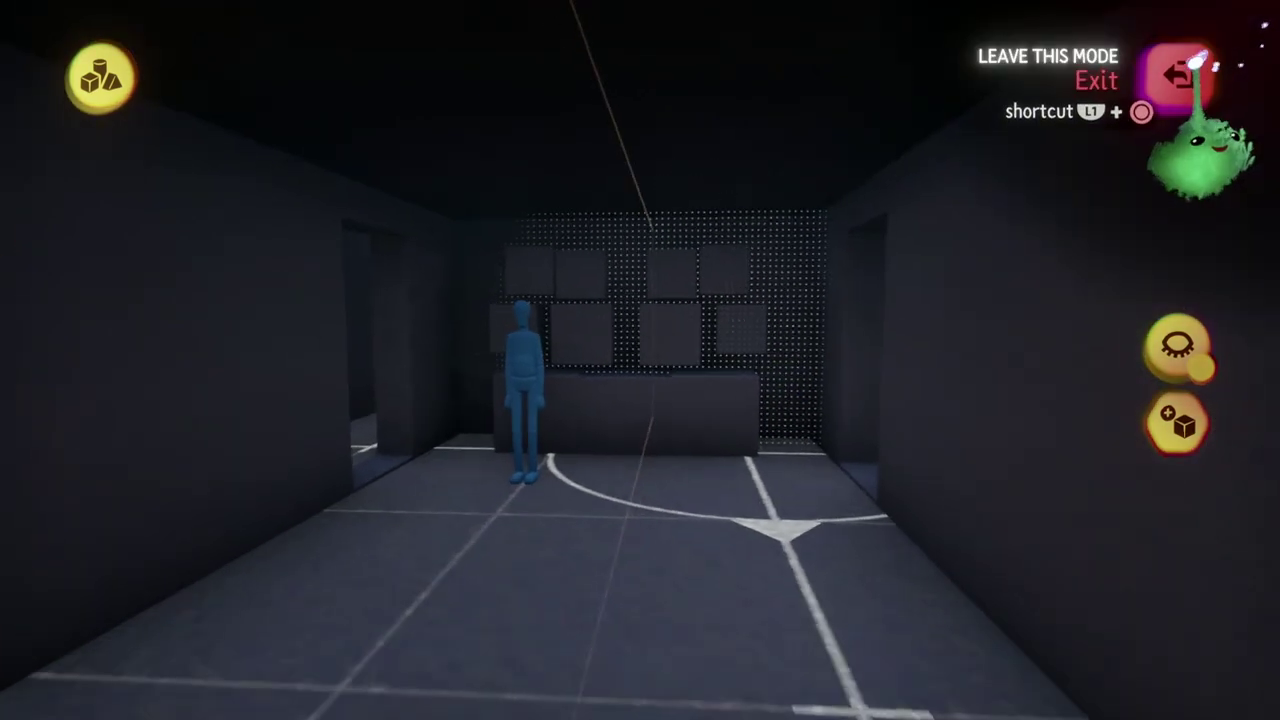
{"action": "left_click", "coordinate": [1182, 75]}
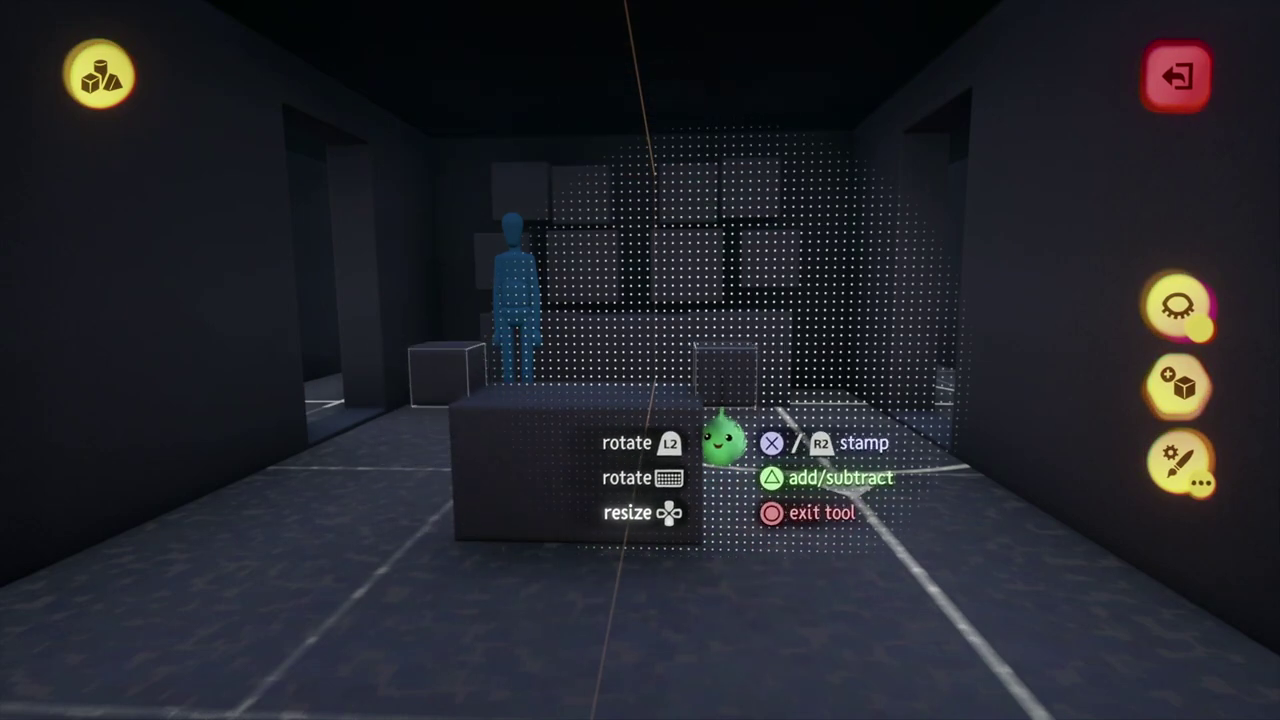
{"action": "middle_click_drag", "start_coordinate": [722, 438], "coordinate": [1180, 205]}
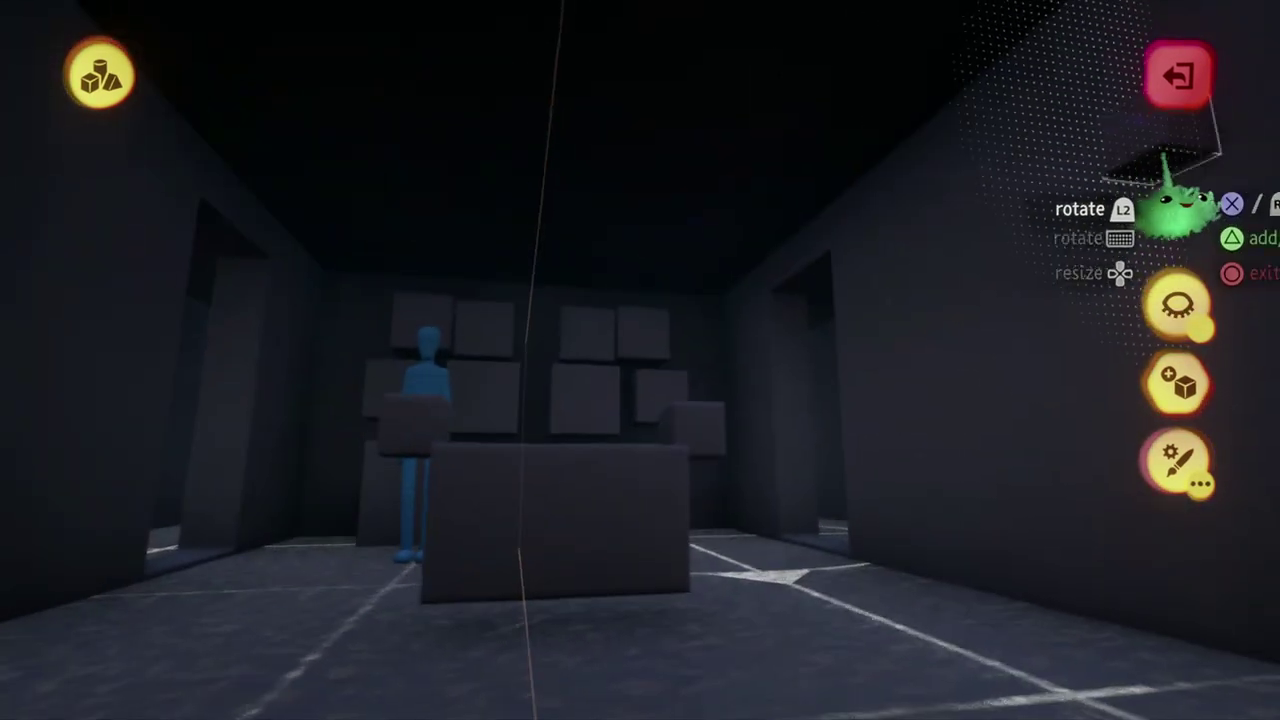
{"action": "left_click", "coordinate": [1182, 75]}
{"action": "mouse_move", "coordinate": [771, 200]}
{"action": "middle_mouse_down"}
{"action": "mouse_move", "coordinate": [606, 186]}
{"action": "mouse_move", "coordinate": [560, 160]}
{"action": "middle_mouse_up"}
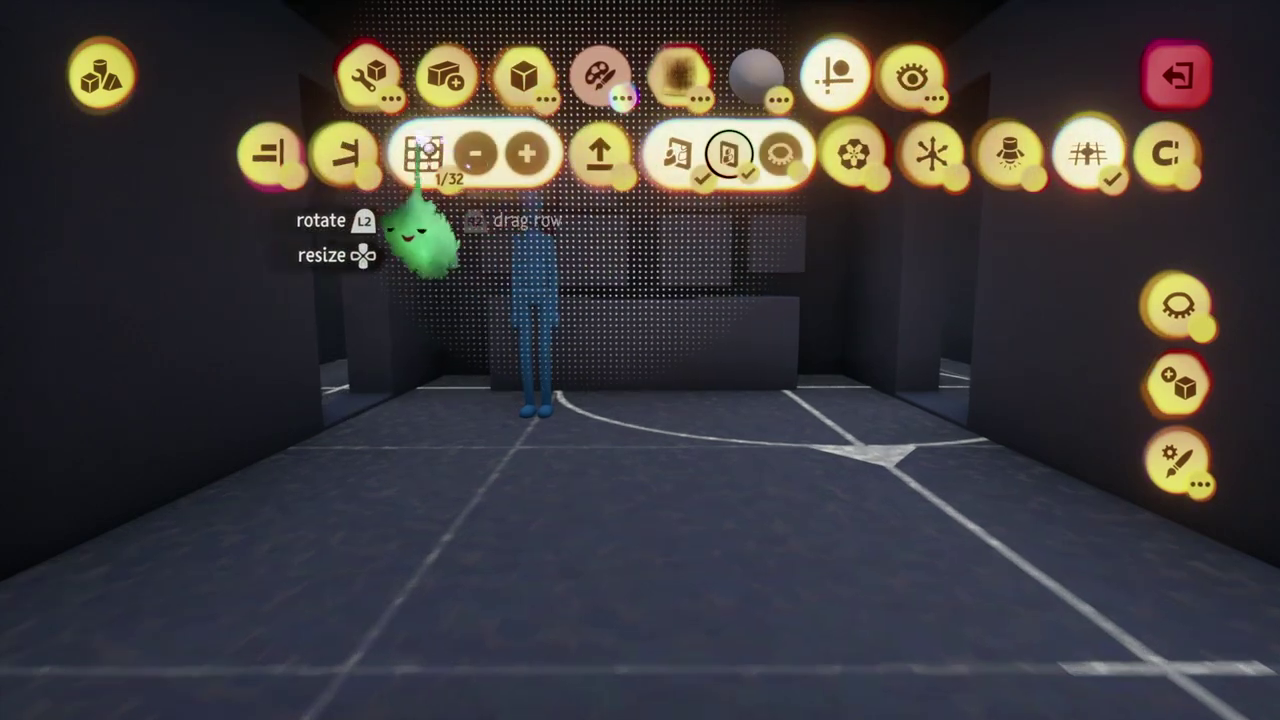
Stamp a base block under the cube and resize it with guide snapping into a two-tier pedestal
{"action": "key", "text": "Escape"}
{"action": "left_click", "coordinate": [600, 610]}
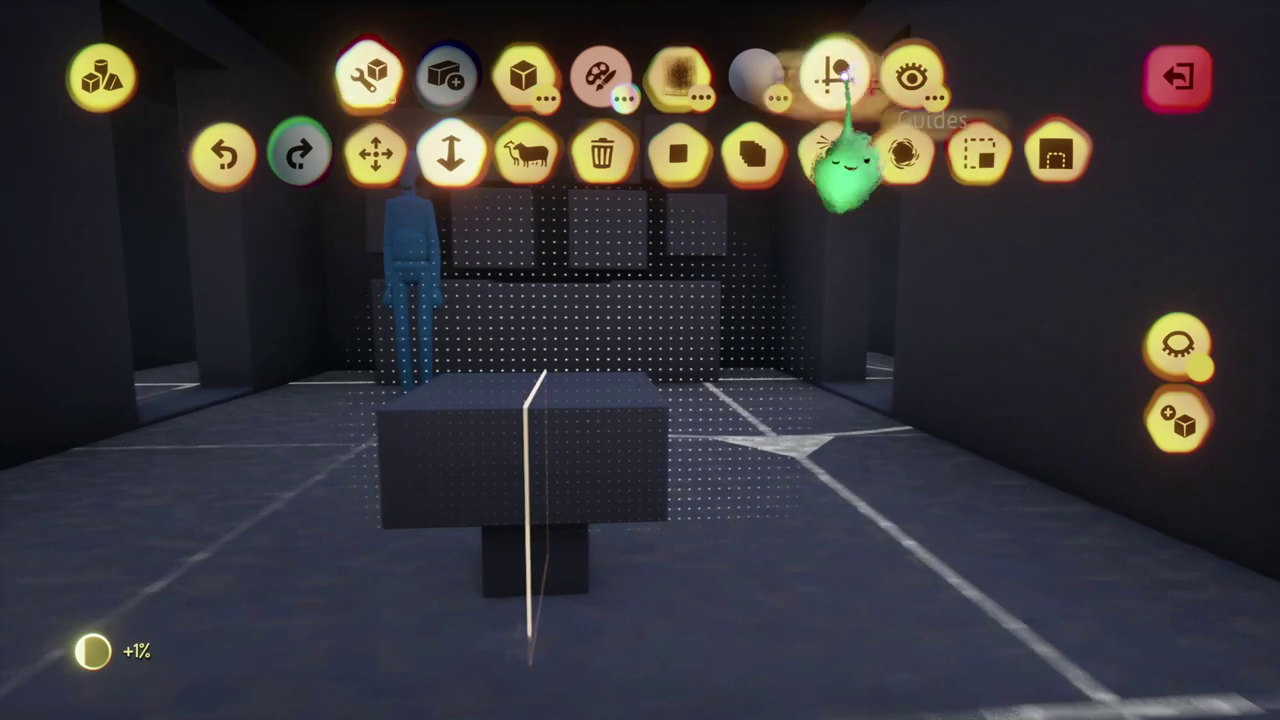
{"action": "left_click", "coordinate": [843, 75]}
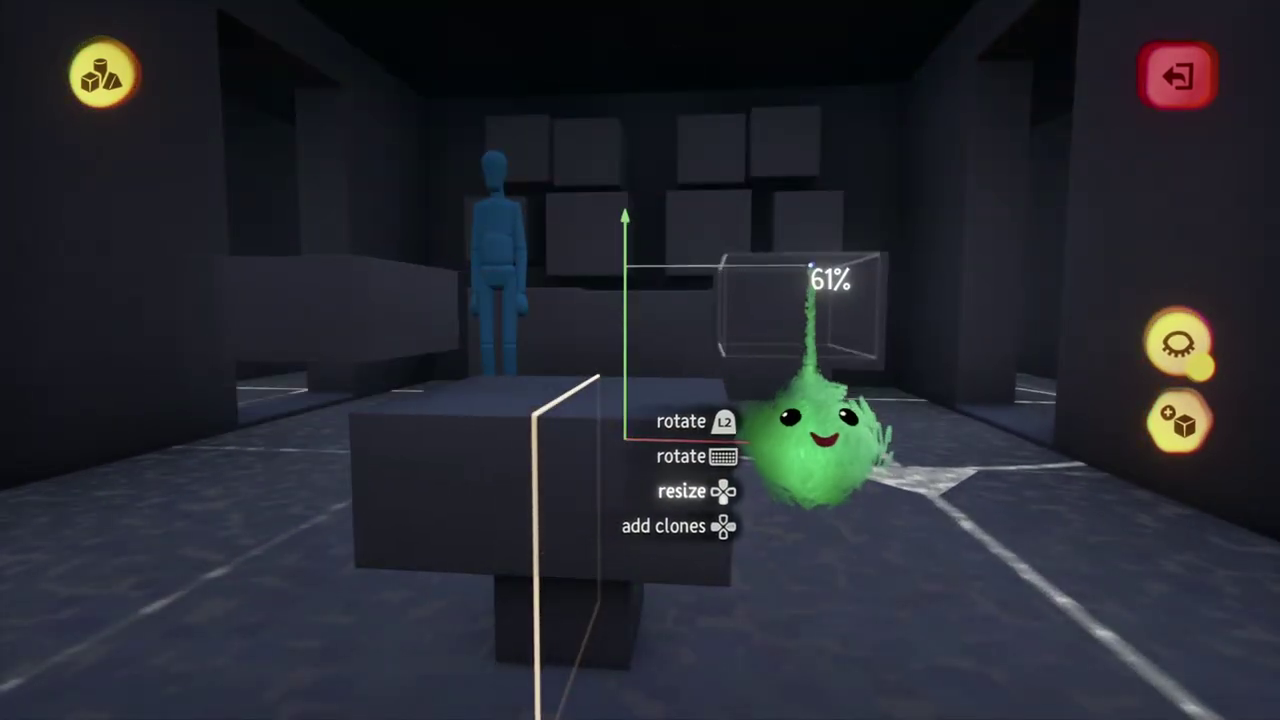
{"action": "left_click_drag", "start_coordinate": [745, 282], "coordinate": [520, 194]}
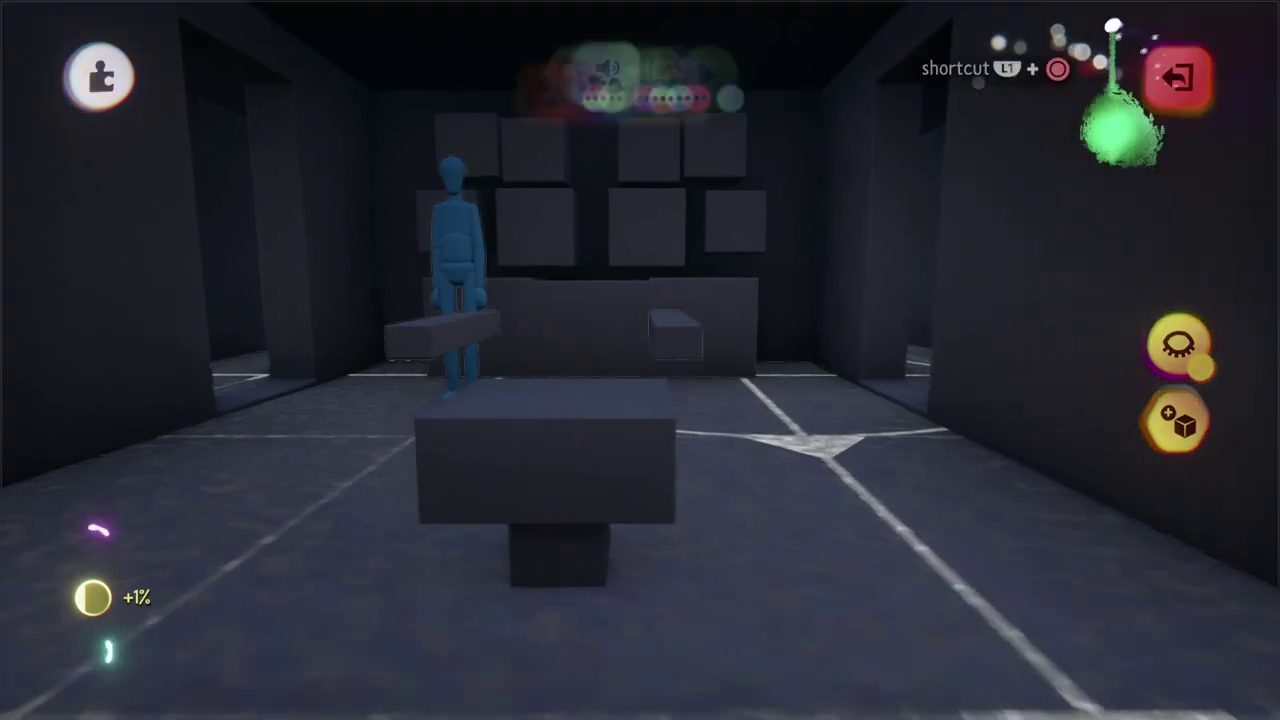
{"action": "key", "text": "Escape"}
Place a Logic microchip on the front of the pedestal
{"action": "left_click", "coordinate": [636, 160]}
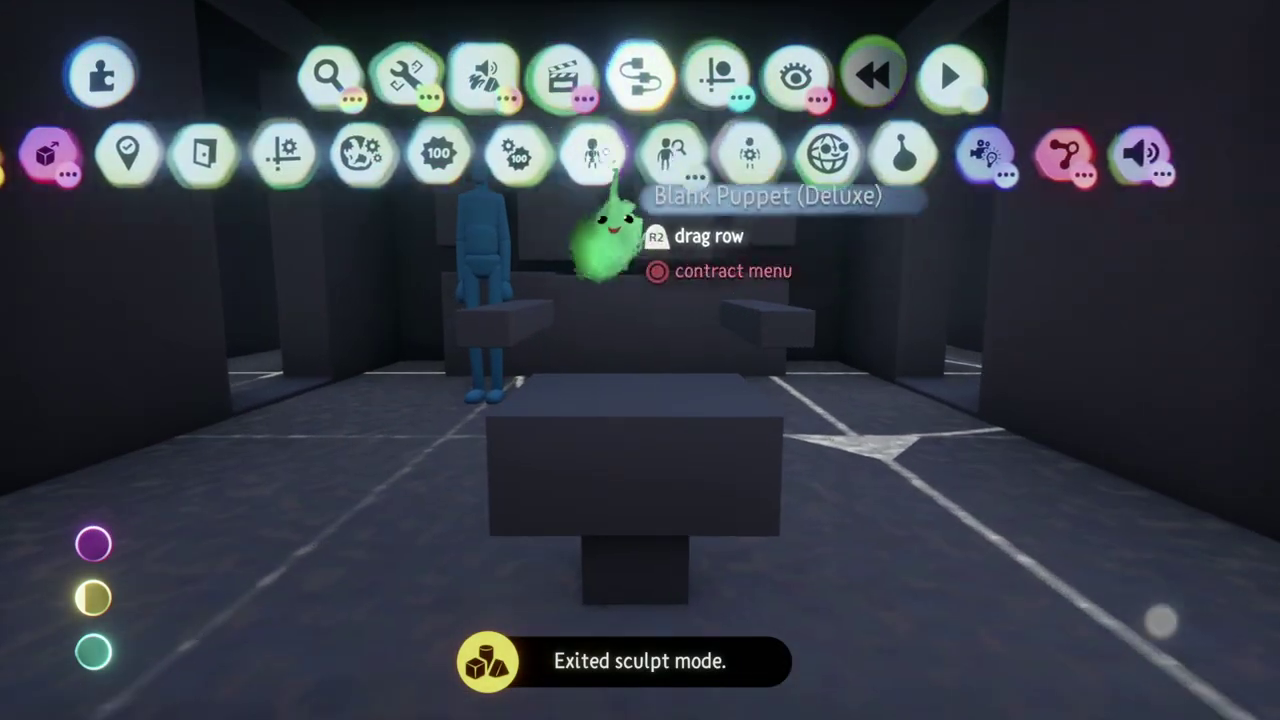
{"action": "key", "text": "Escape"}
{"action": "left_click", "coordinate": [350, 155]}
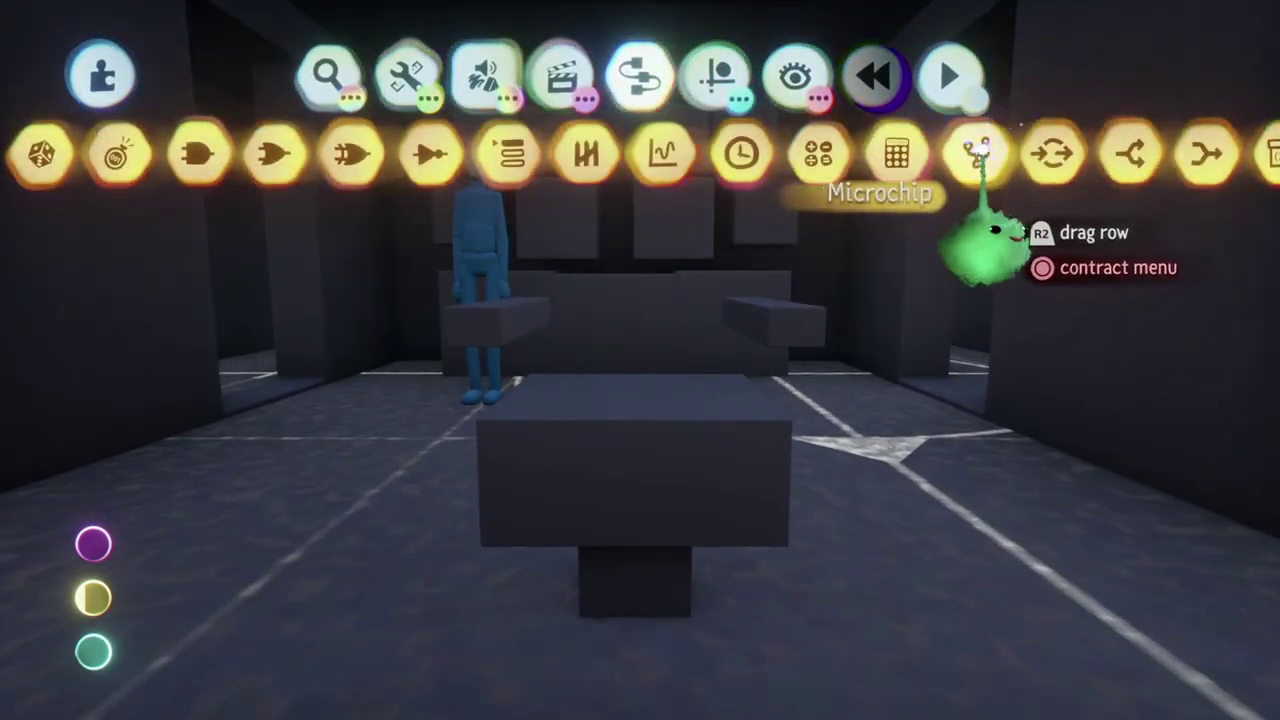
{"action": "left_click", "coordinate": [978, 152]}
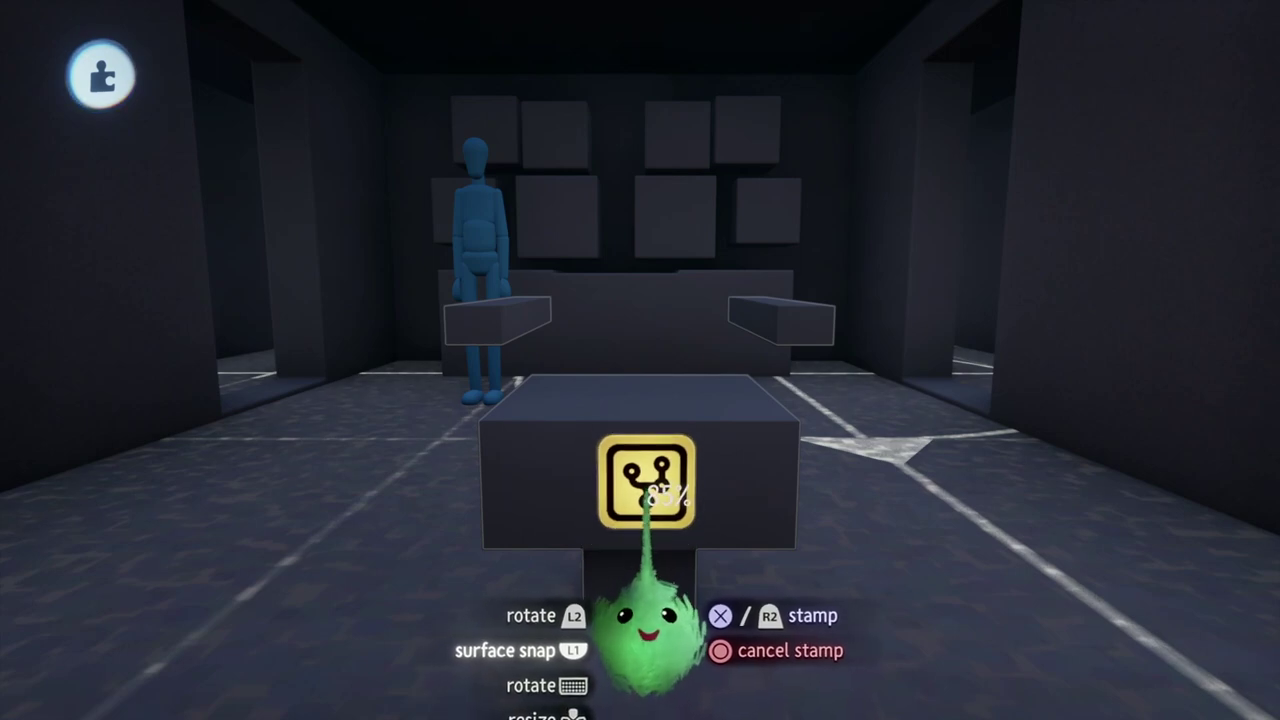
{"action": "left_click", "coordinate": [650, 515]}
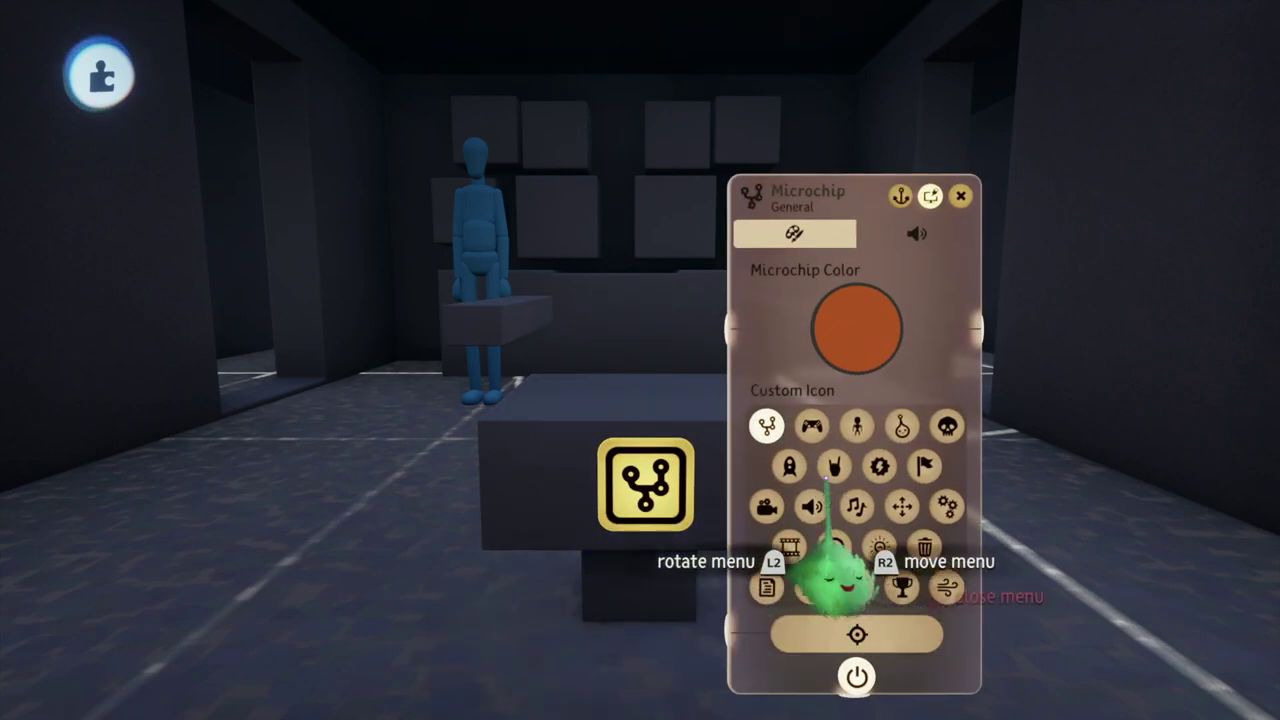
Make the microchip green with a camera icon and open its canvas
{"action": "left_click_drag", "start_coordinate": [828, 345], "coordinate": [818, 338]}
{"action": "mouse_move", "coordinate": [835, 425]}
{"action": "left_mouse_down"}
{"action": "mouse_move", "coordinate": [1086, 443]}
{"action": "mouse_move", "coordinate": [855, 420]}
{"action": "left_mouse_up"}
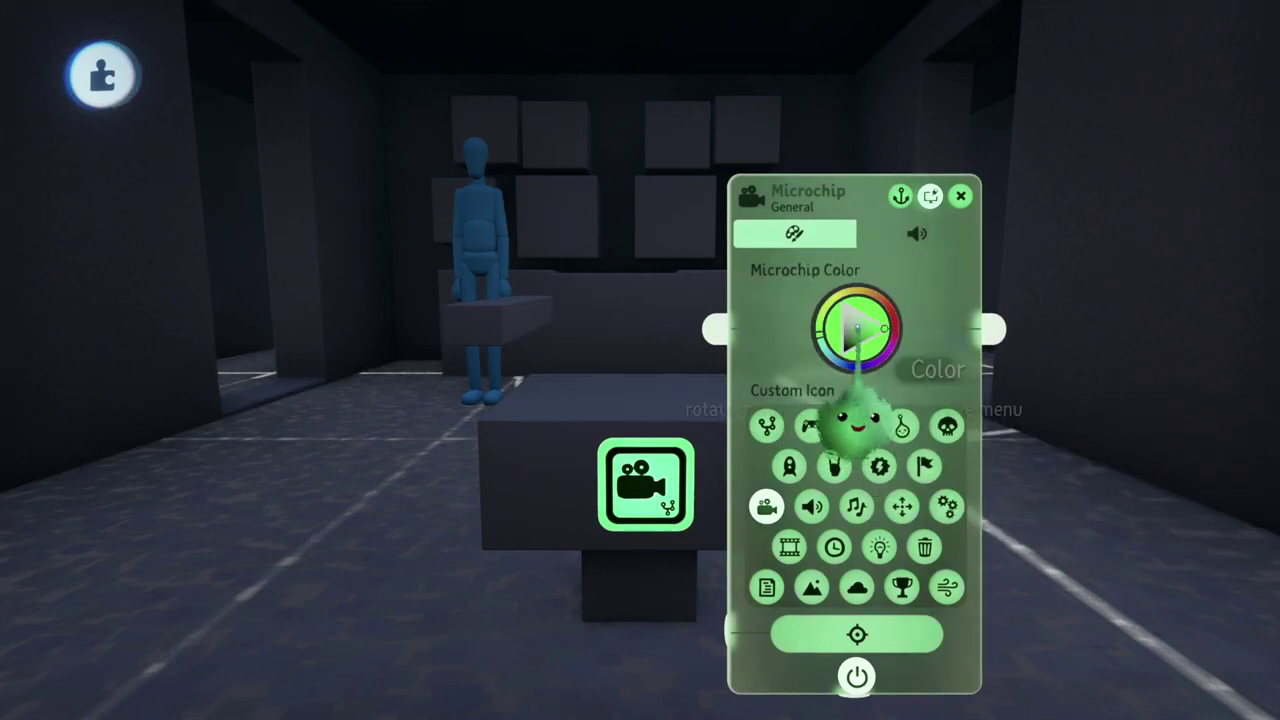
{"action": "key", "text": "Escape"}
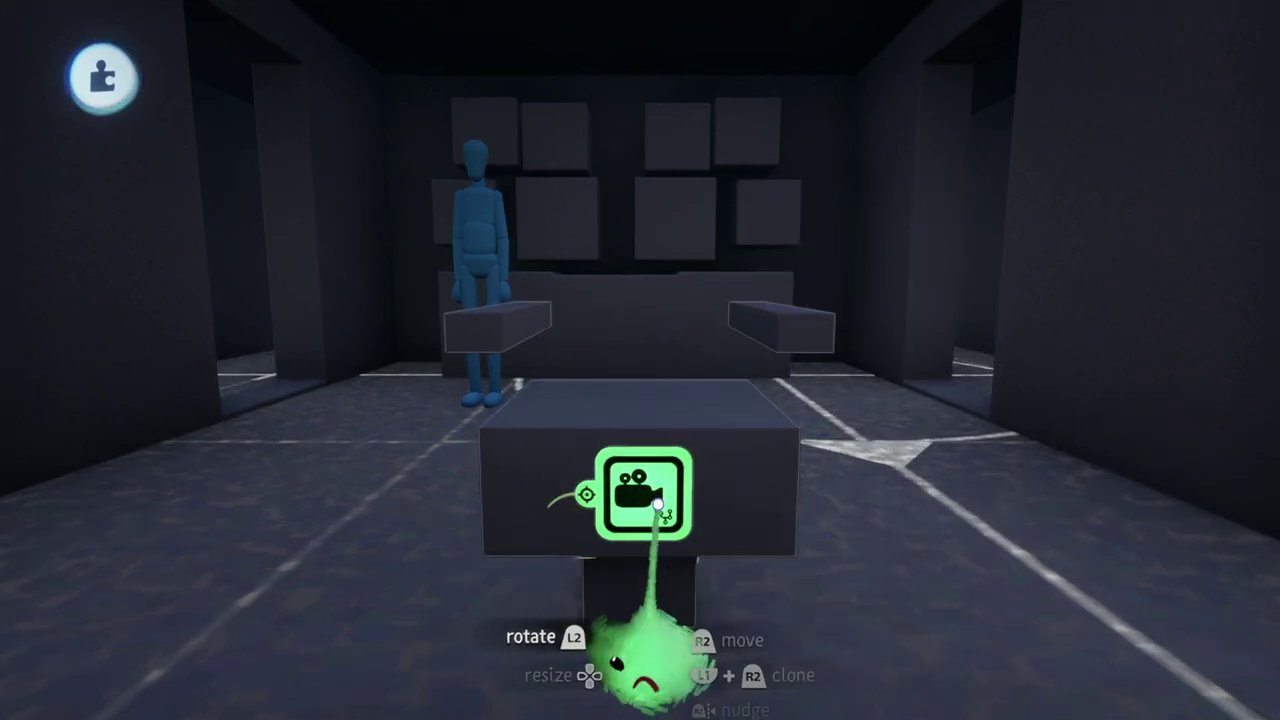
{"action": "left_click", "coordinate": [638, 490]}
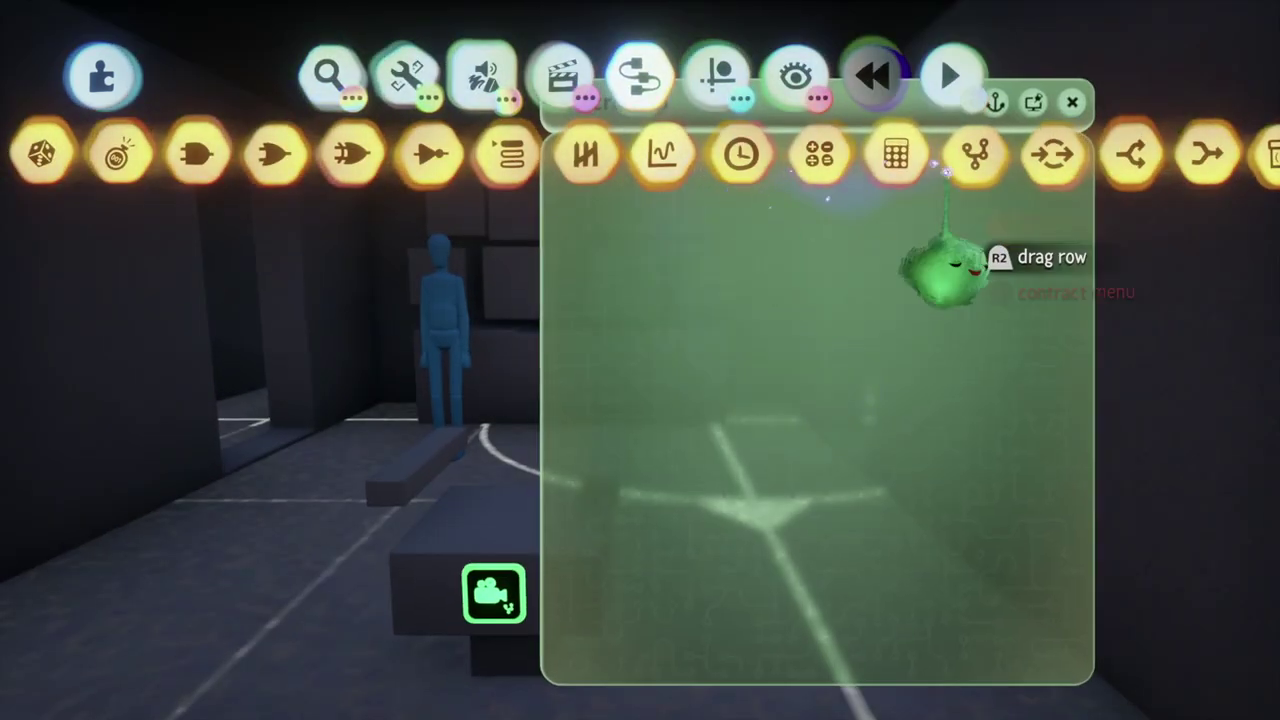
Add an inner microchip set to red with a gamepad icon
{"action": "left_click", "coordinate": [970, 158]}
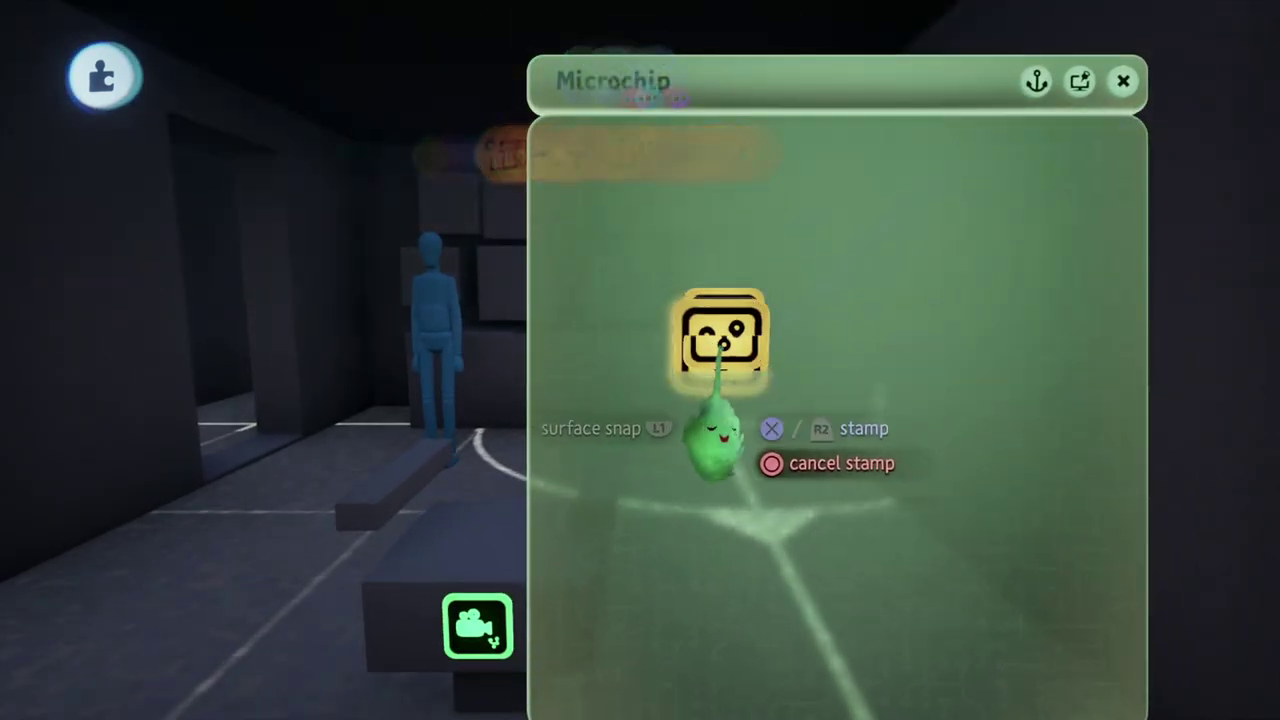
{"action": "left_click", "coordinate": [720, 345]}
{"action": "left_click", "coordinate": [722, 340]}
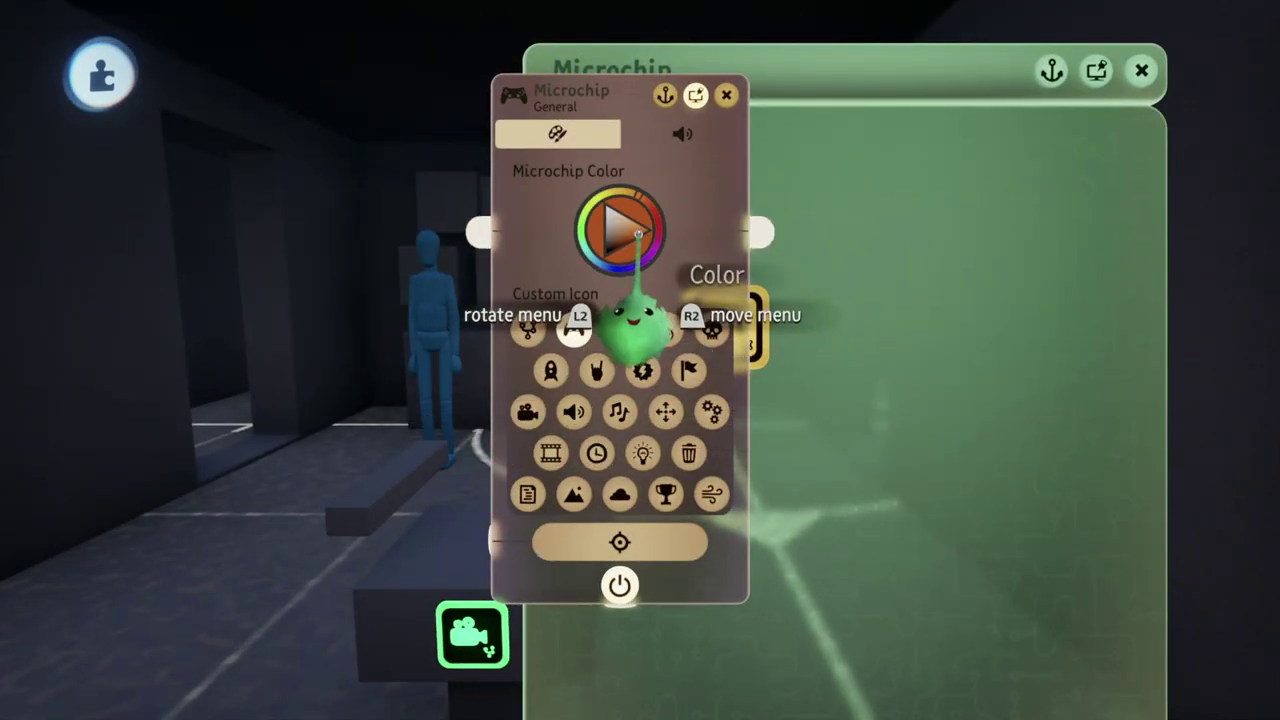
{"action": "key", "text": "Escape"}
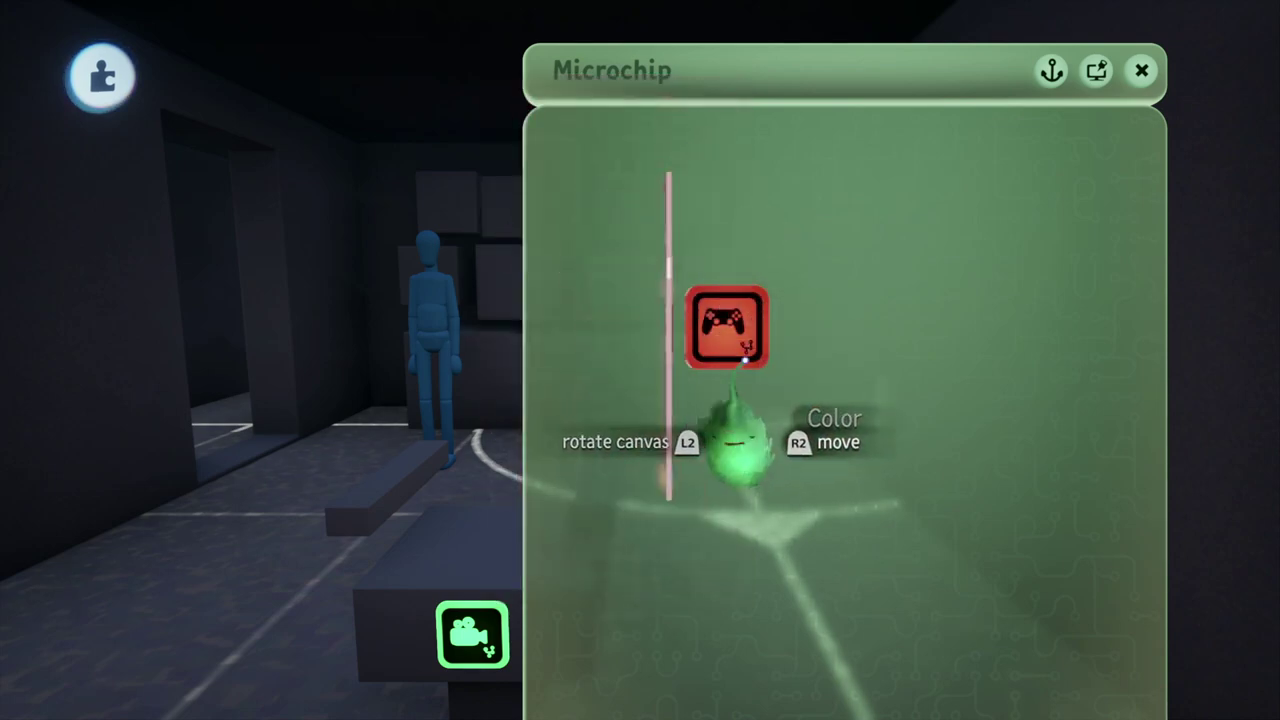
Stamp a Controller Sensor from the Sensors gadgets inside the microchip
{"action": "key", "text": "Tab"}
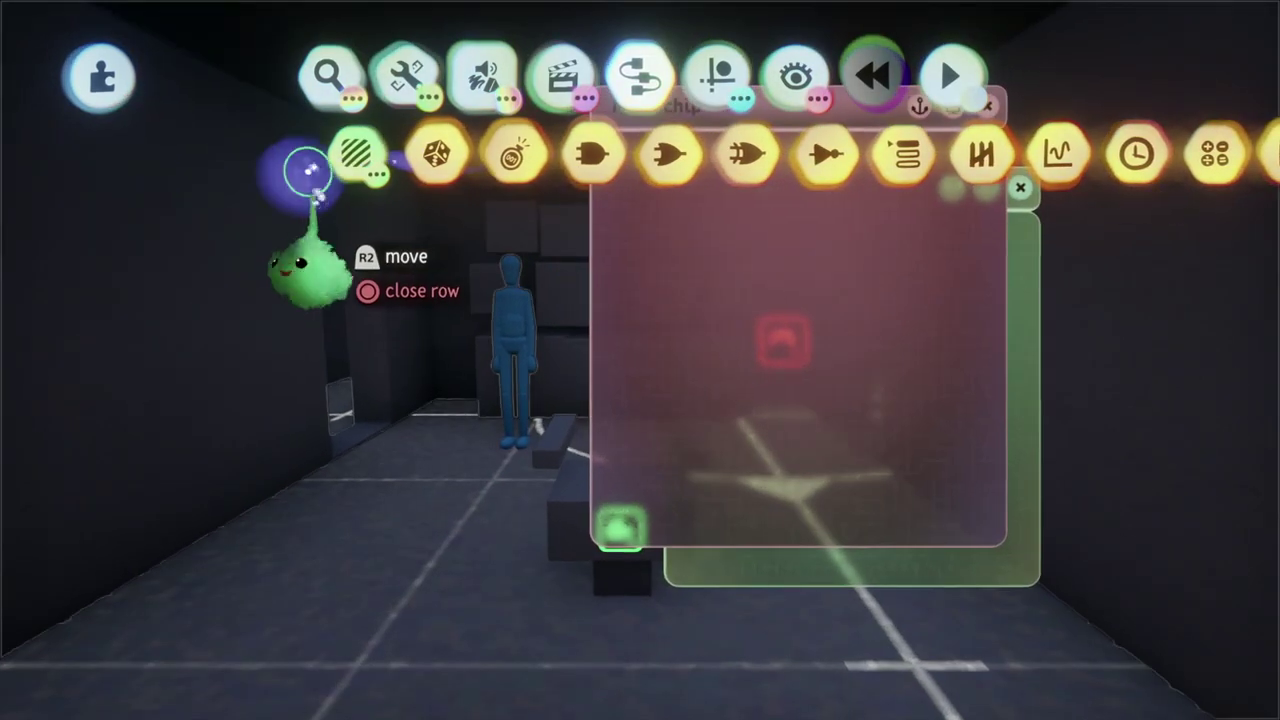
{"action": "left_click", "coordinate": [330, 152]}
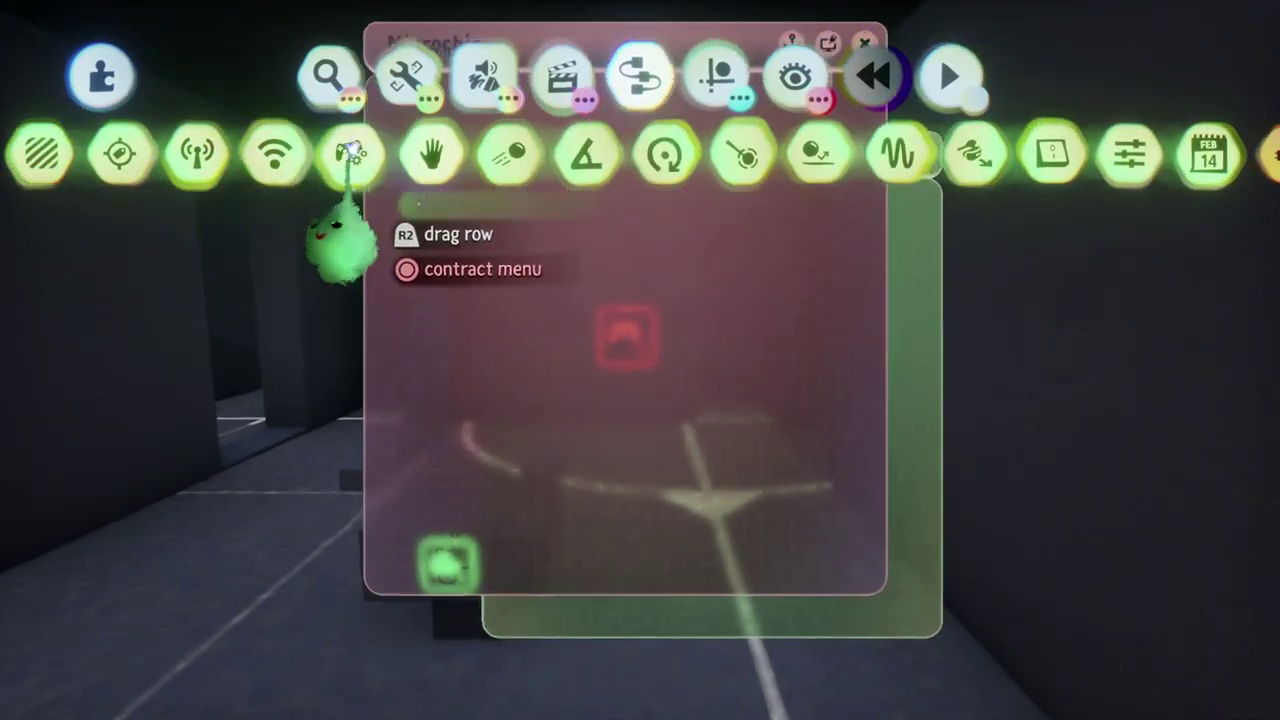
{"action": "left_click", "coordinate": [350, 152]}
{"action": "left_click", "coordinate": [690, 382]}
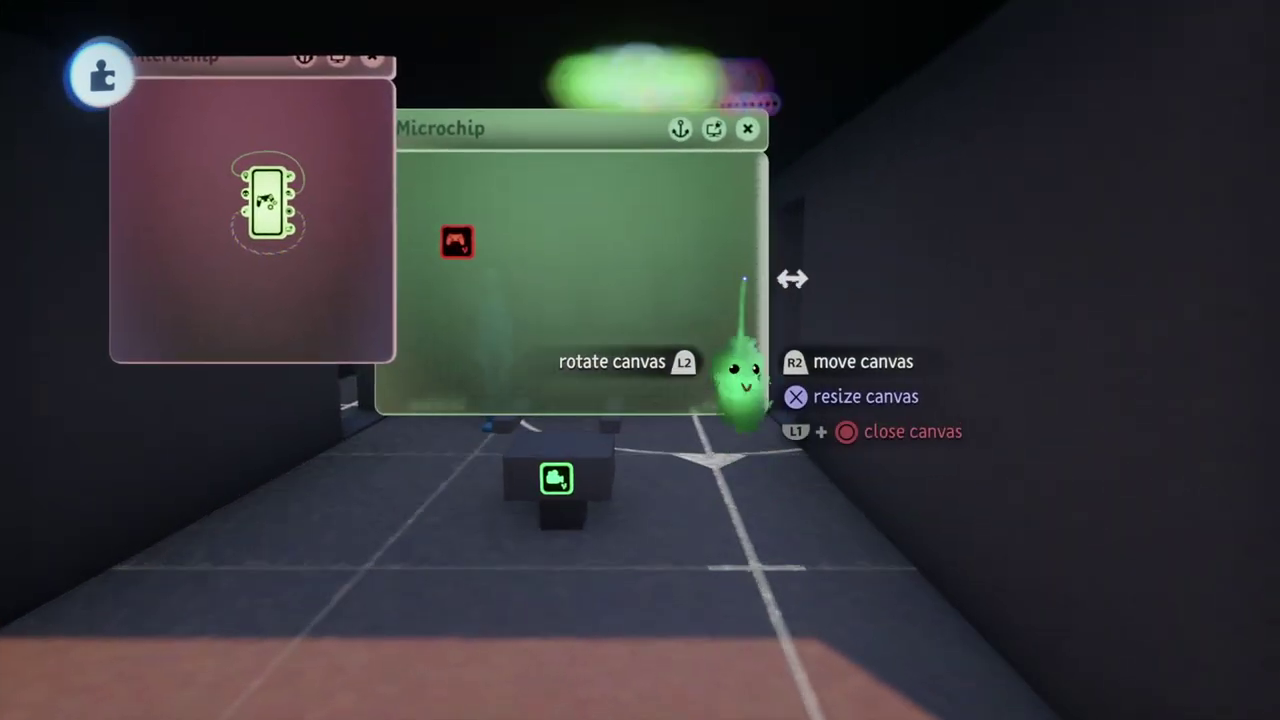
{"action": "key", "text": "s"}
{"action": "scroll", "coordinate": [778, 238], "scroll_direction": "right", "scroll_amount": 2}
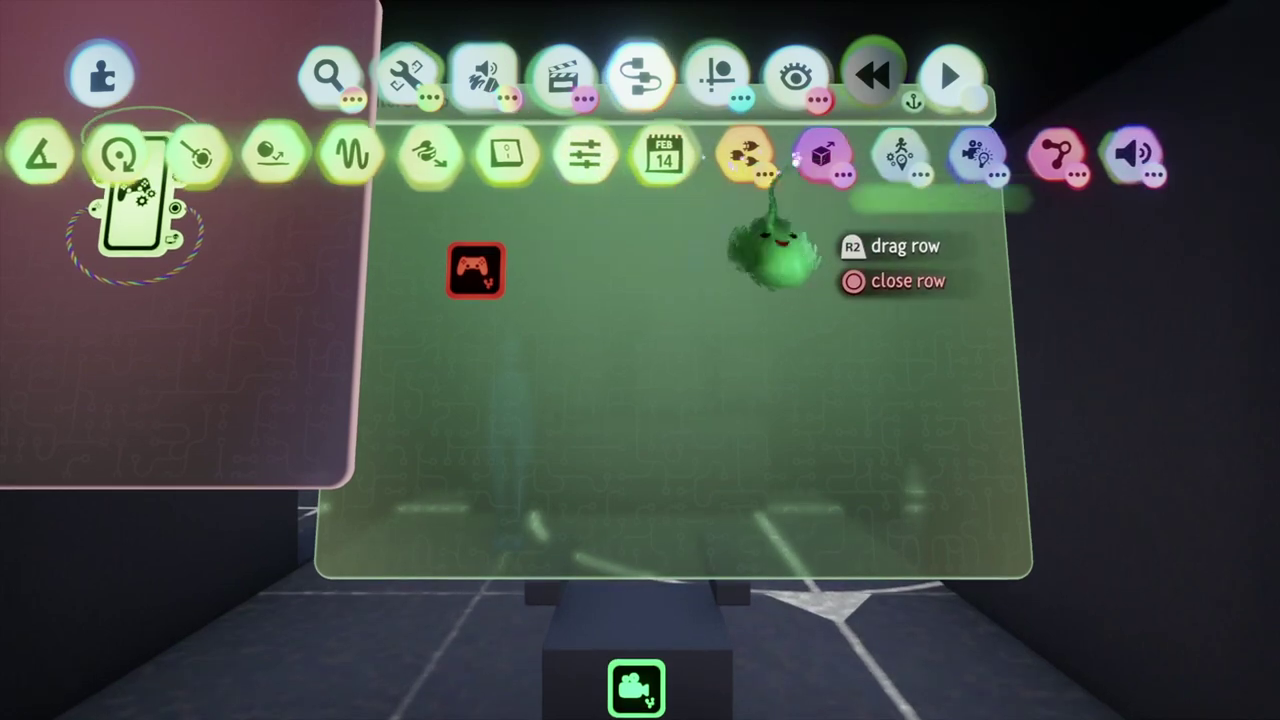
{"action": "scroll", "coordinate": [985, 243], "scroll_direction": "right", "scroll_amount": 4}
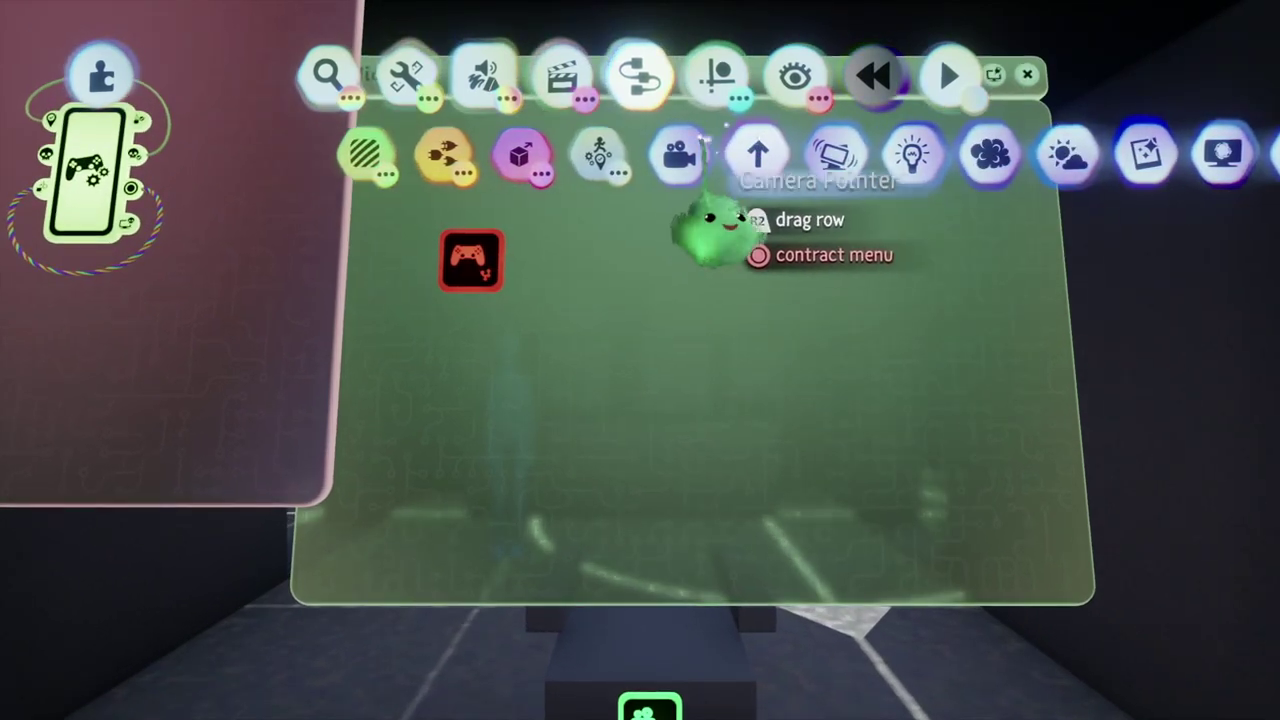
Add a teal camera-icon microchip beside the gamepad chip
{"action": "key", "text": "s"}
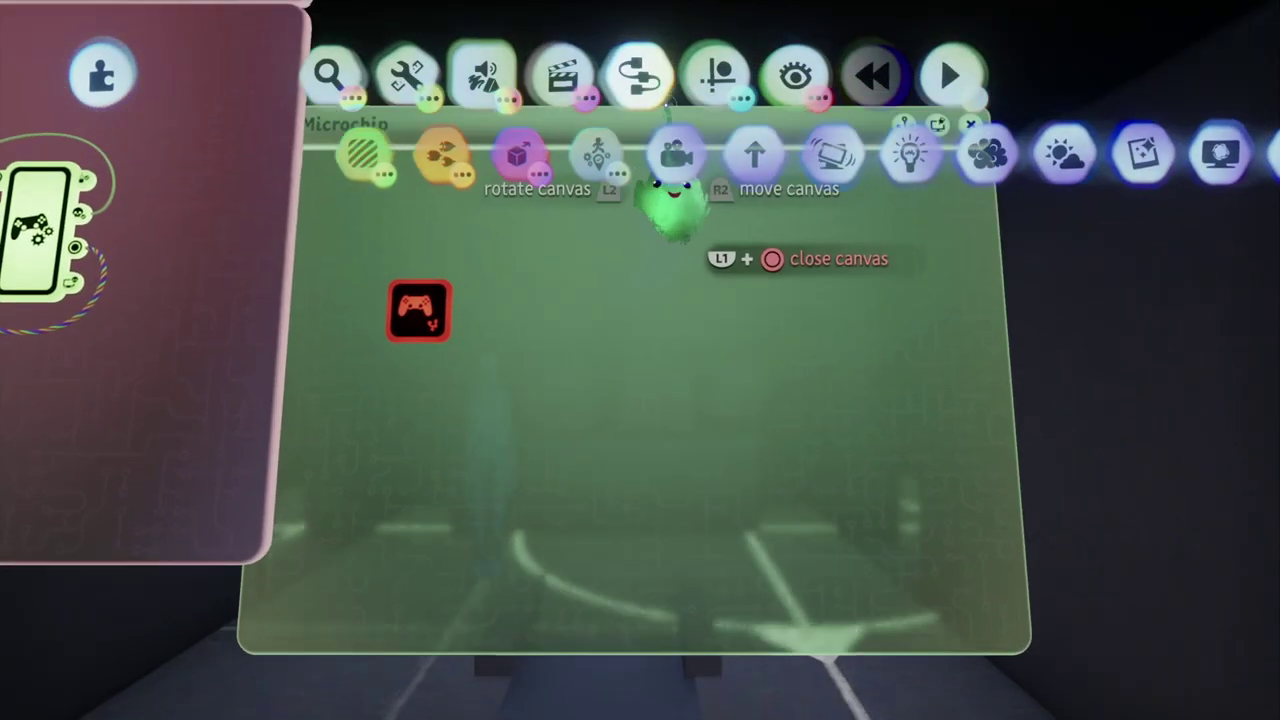
{"action": "left_click", "coordinate": [960, 160]}
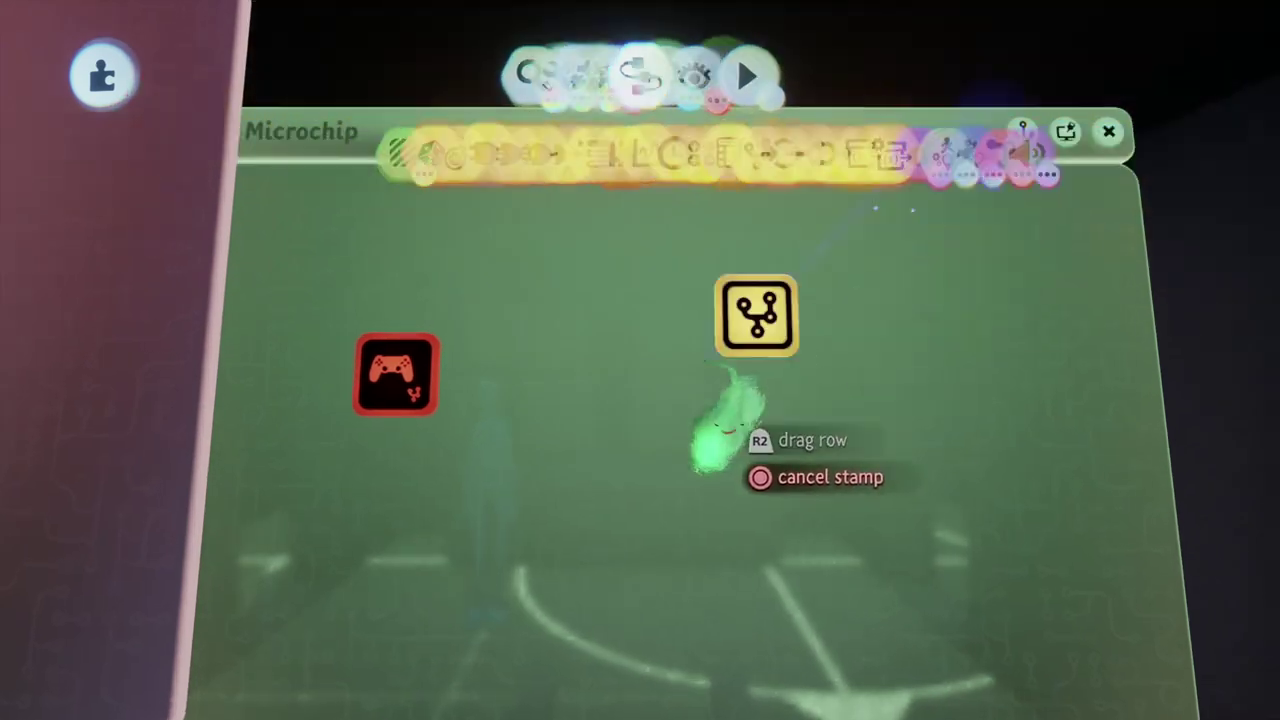
{"action": "left_click", "coordinate": [628, 455]}
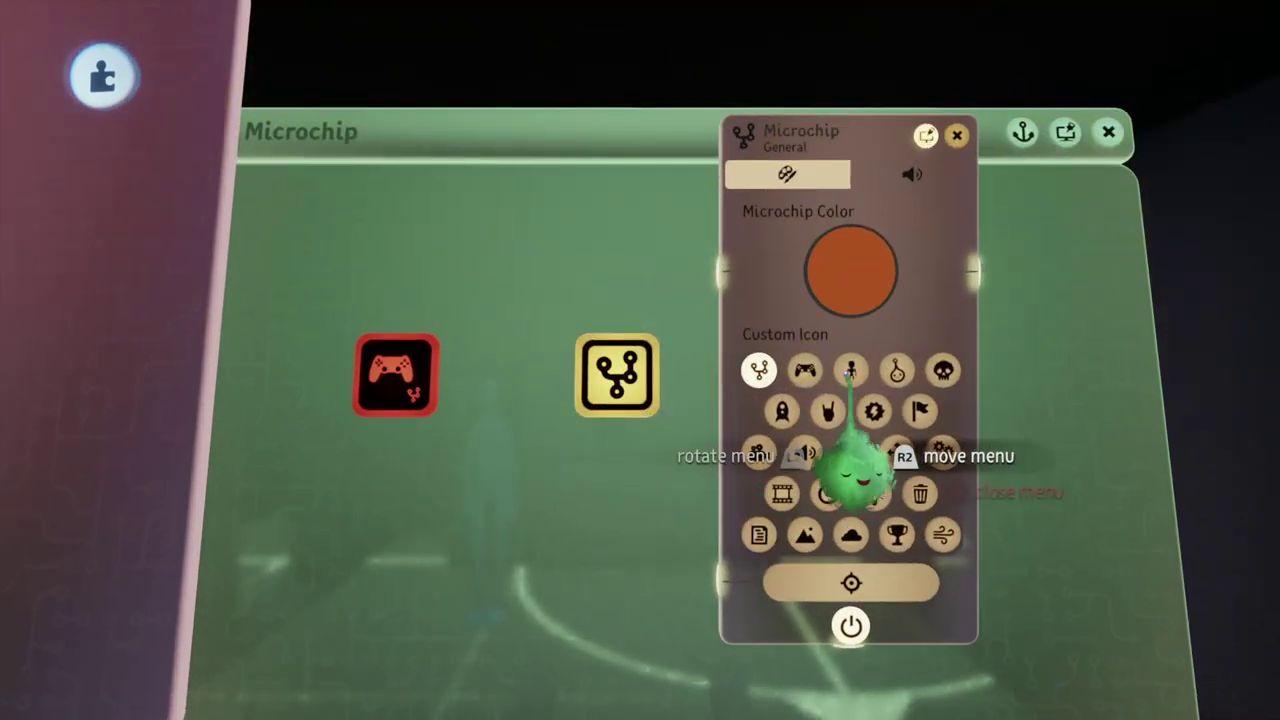
{"action": "key", "text": "Escape"}
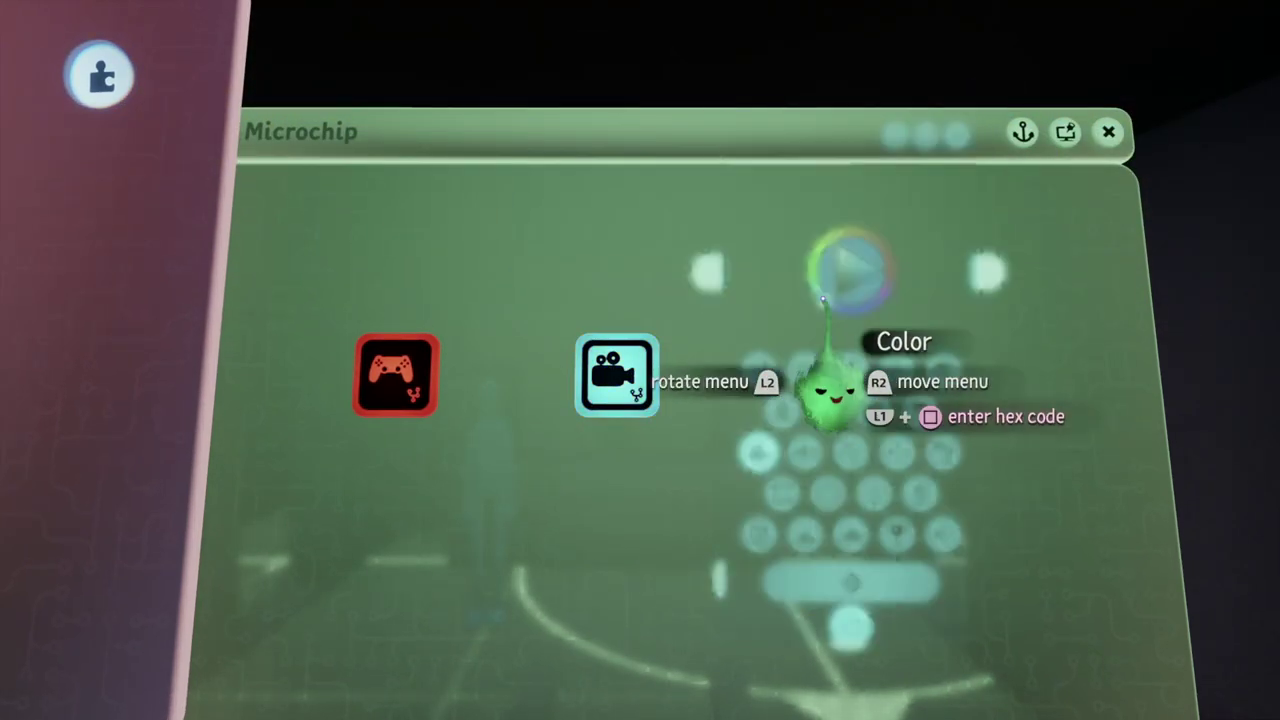
Stamp a Camera gadget framing the office and the mannequin
{"action": "key", "text": "s"}
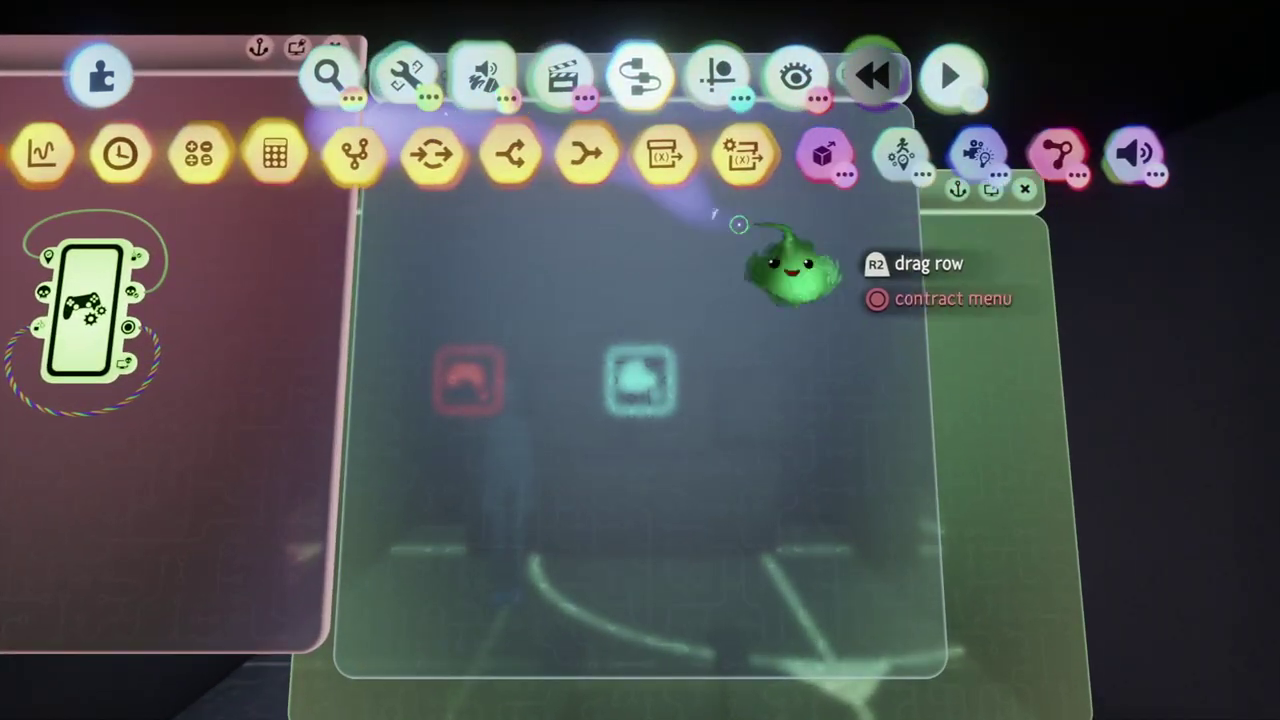
{"action": "left_click", "coordinate": [940, 156]}
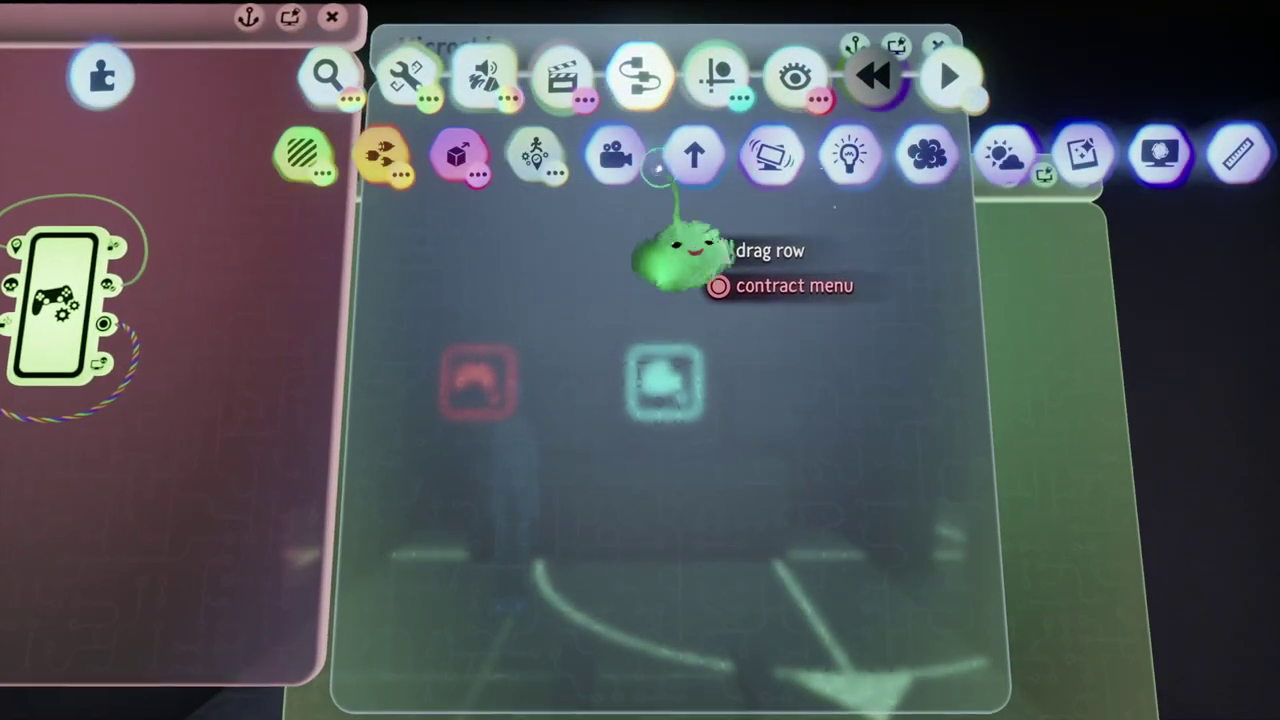
{"action": "left_click", "coordinate": [665, 450]}
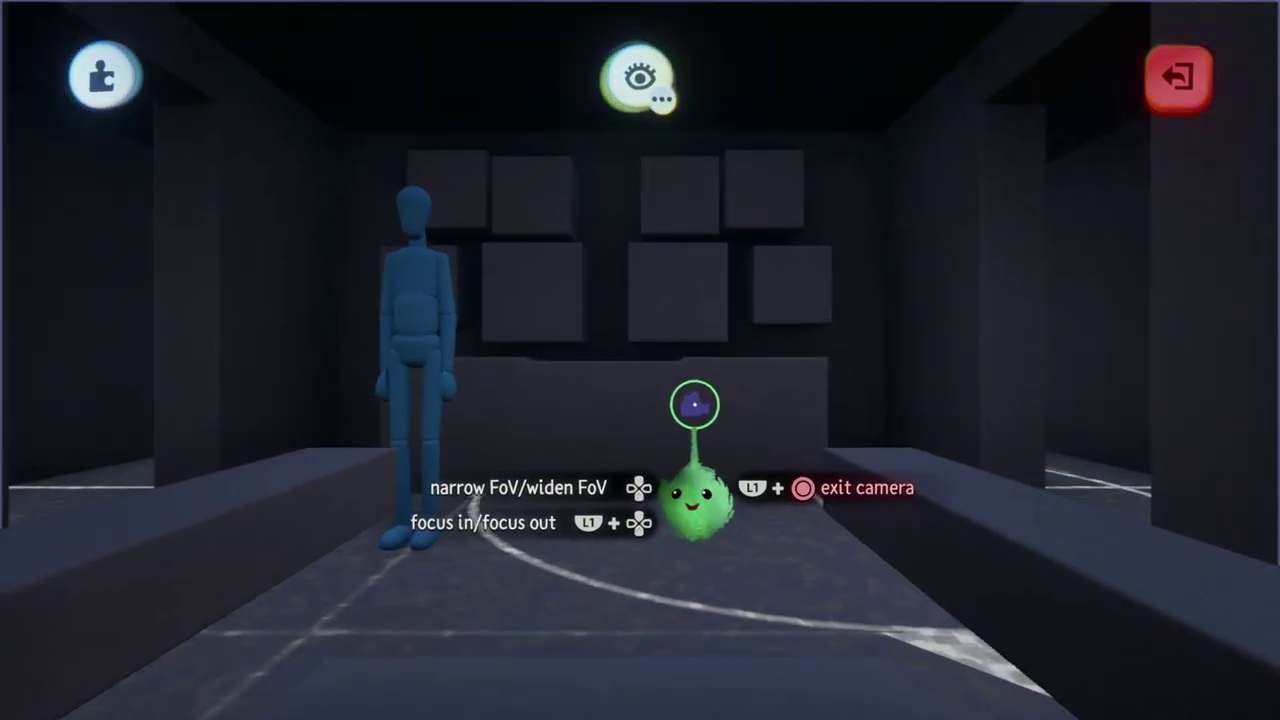
{"action": "key", "text": "Escape"}
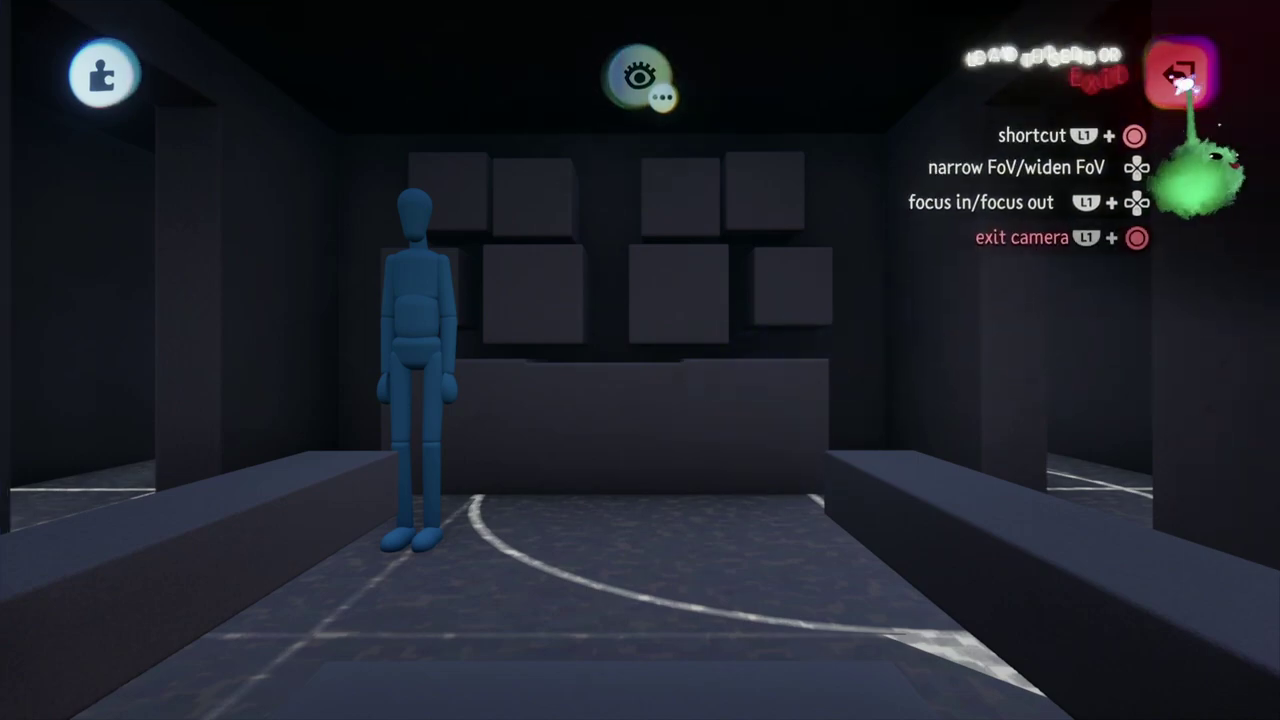
{"action": "key", "text": "Tab"}
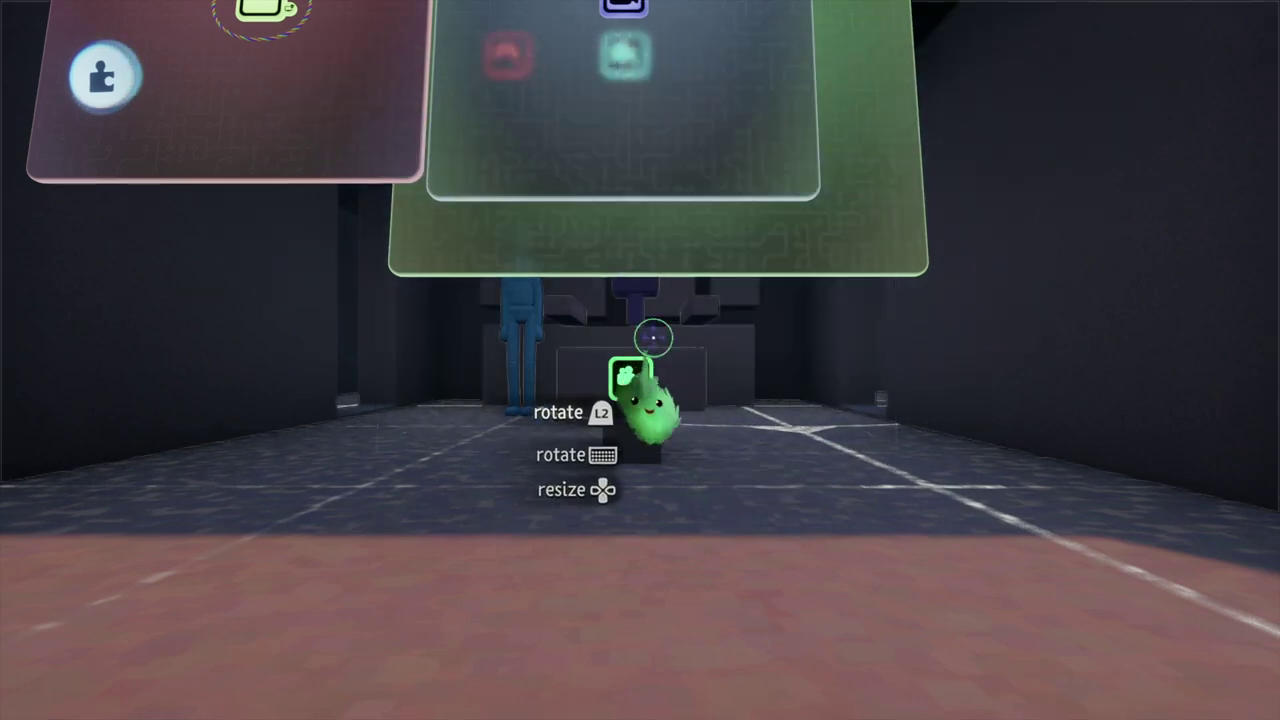
{"action": "key", "text": "Escape"}
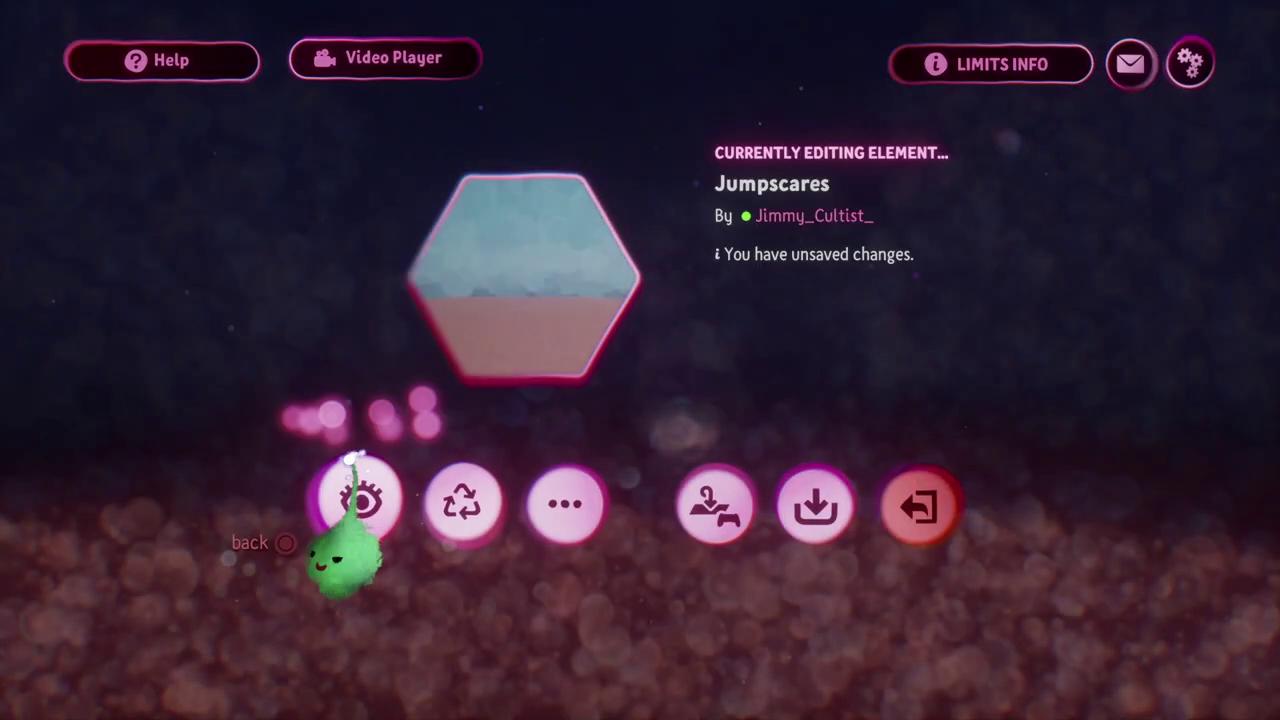
{"action": "left_click", "coordinate": [357, 495]}
{"action": "key", "text": "Escape"}
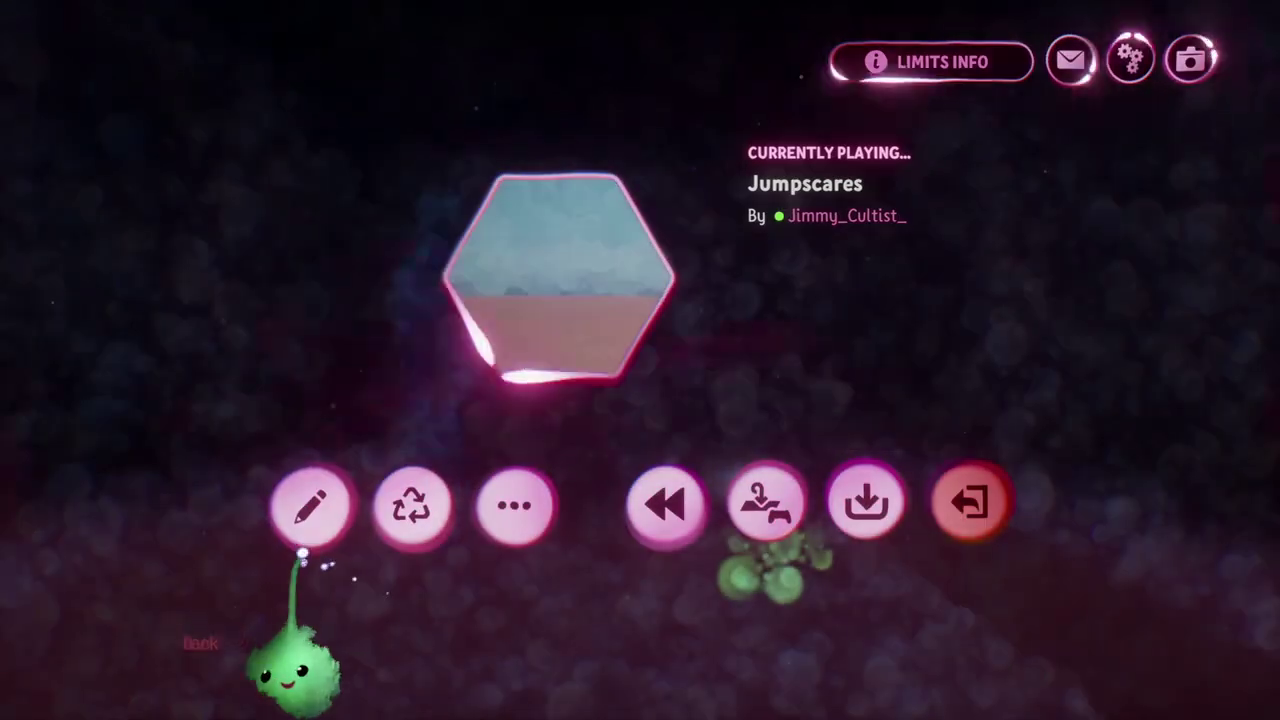
{"action": "left_click", "coordinate": [316, 505]}
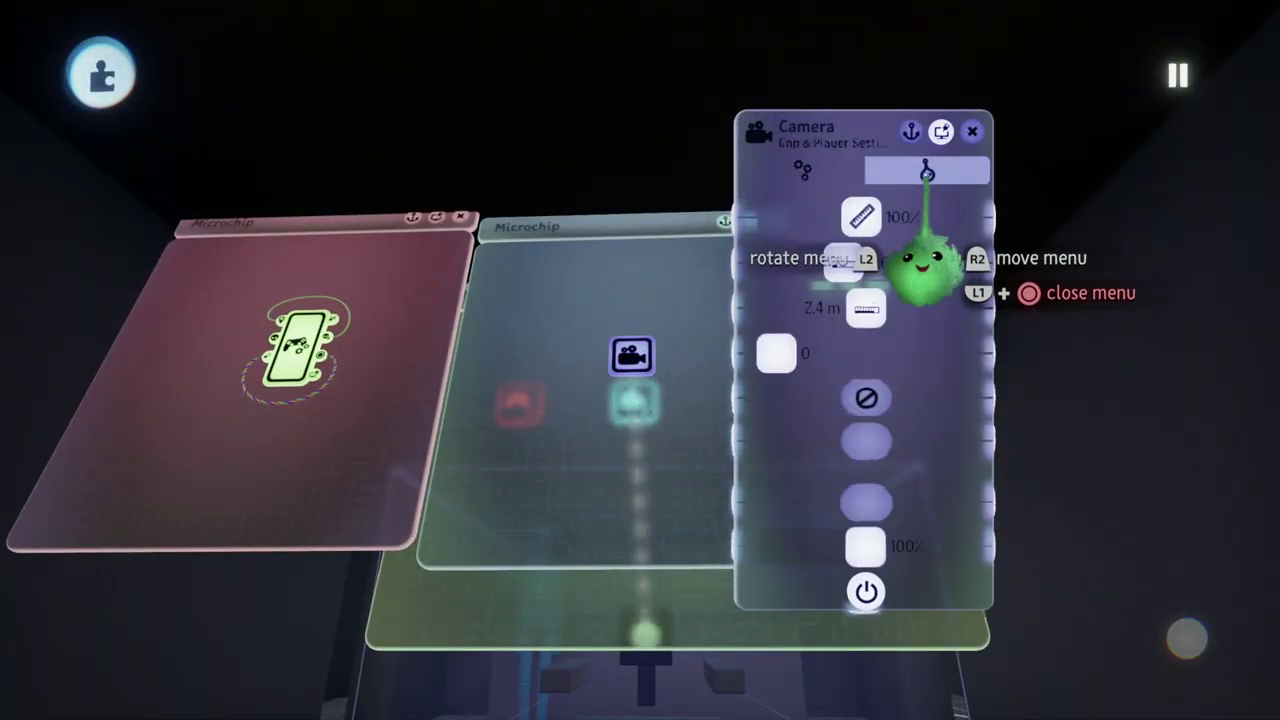
{"action": "key", "text": "Escape"}
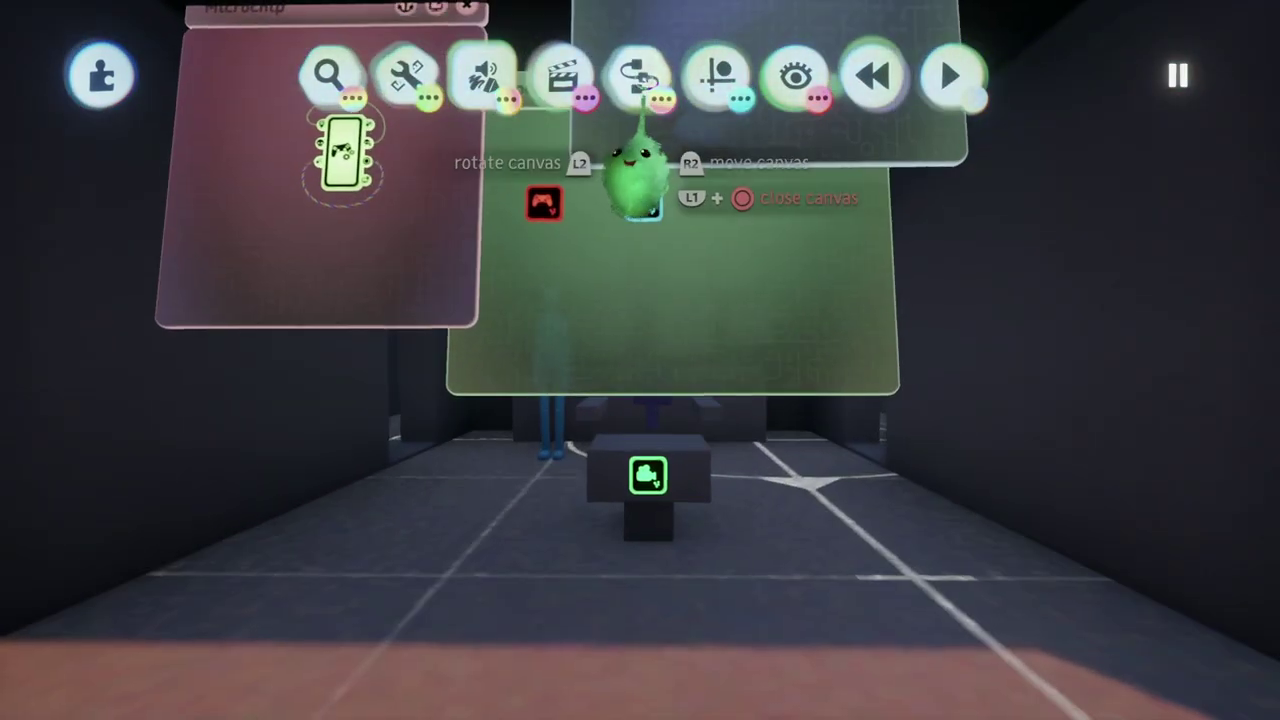
Place a Sun & Sky gadget in the scene beside the wall
{"action": "left_click", "coordinate": [640, 80]}
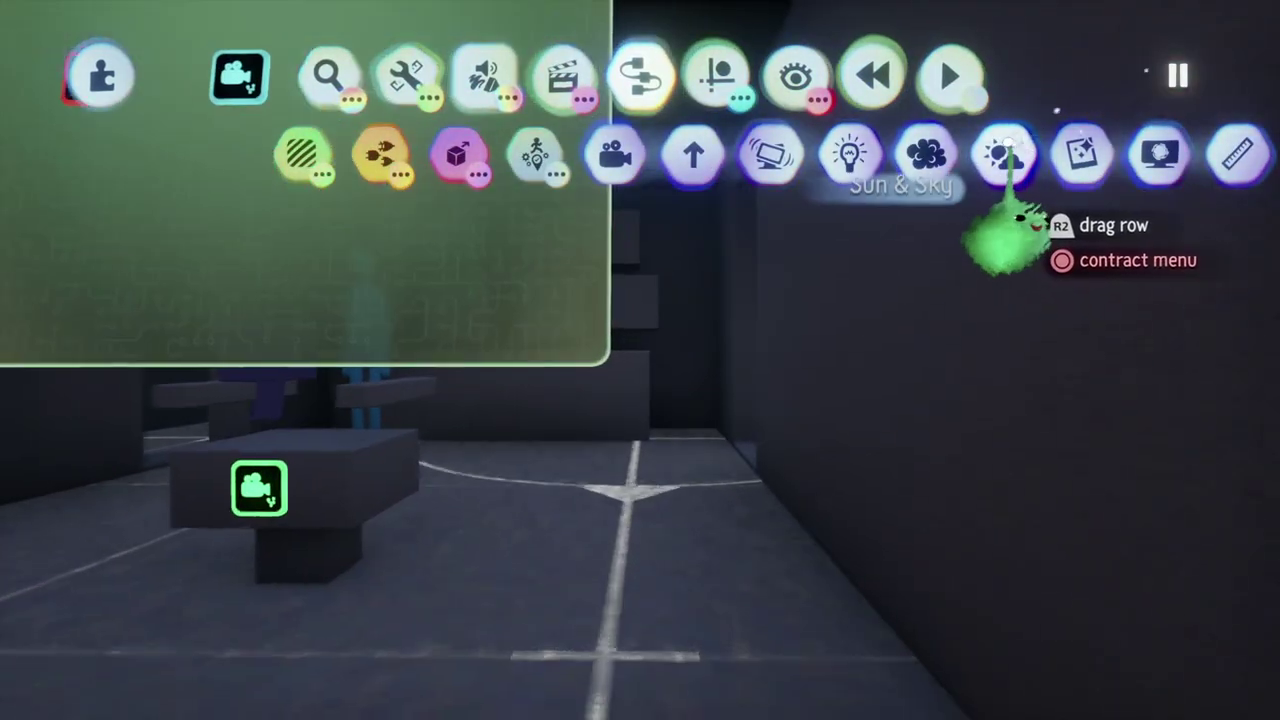
{"action": "left_click", "coordinate": [1003, 155]}
{"action": "left_click", "coordinate": [712, 488]}
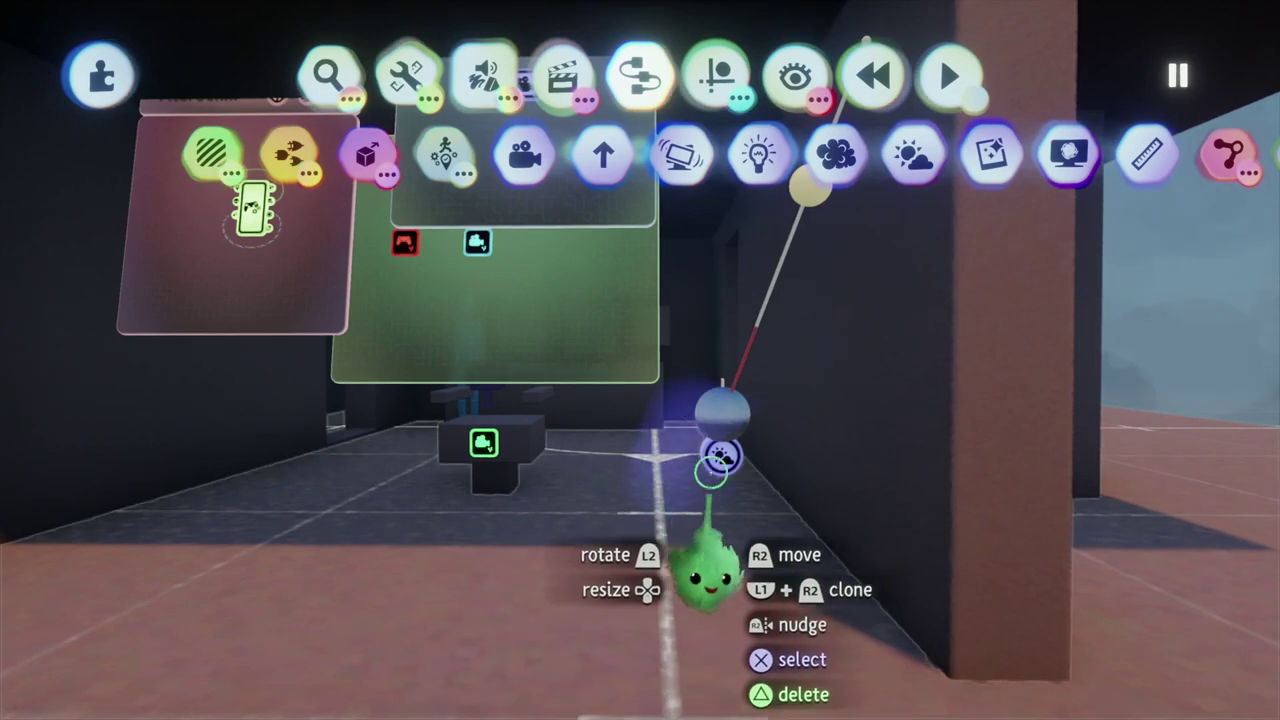
{"action": "key", "text": "Escape"}
{"action": "left_click_drag", "start_coordinate": [722, 432], "coordinate": [750, 225]}
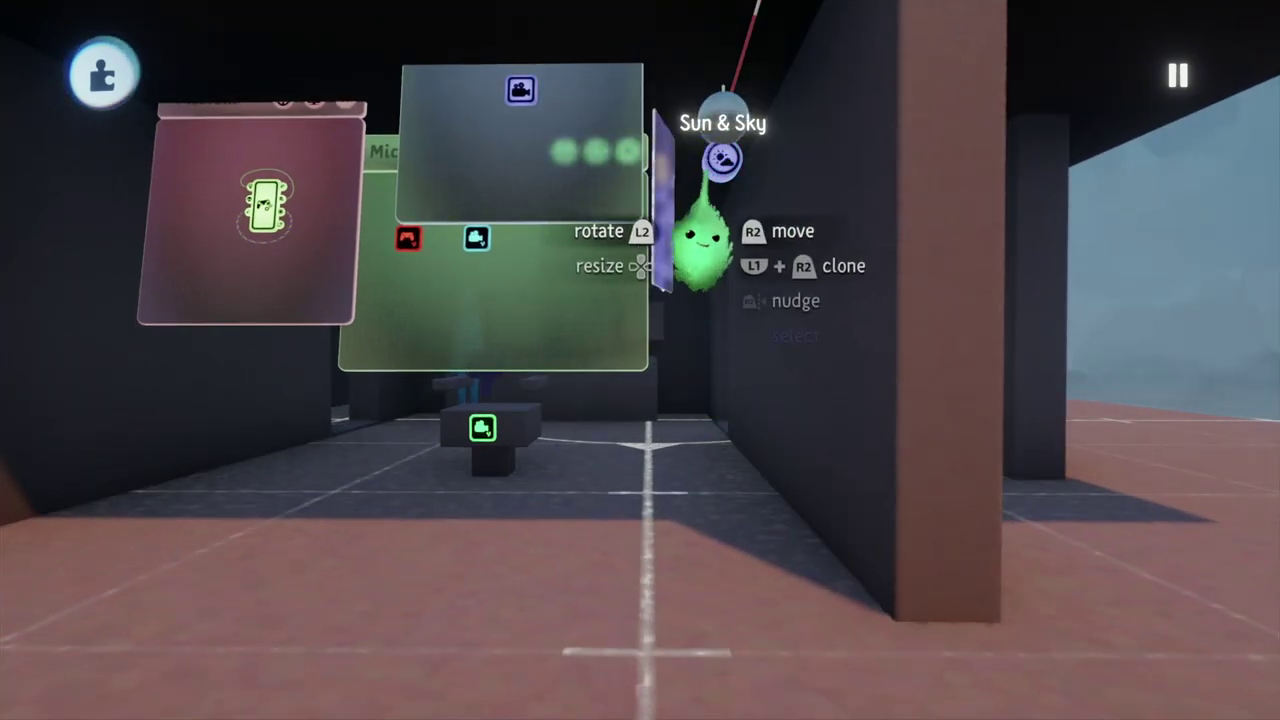
Set the Sun & Sky sun brightness to 0% and Fog Range to 50,000 m
{"action": "left_click", "coordinate": [700, 238]}
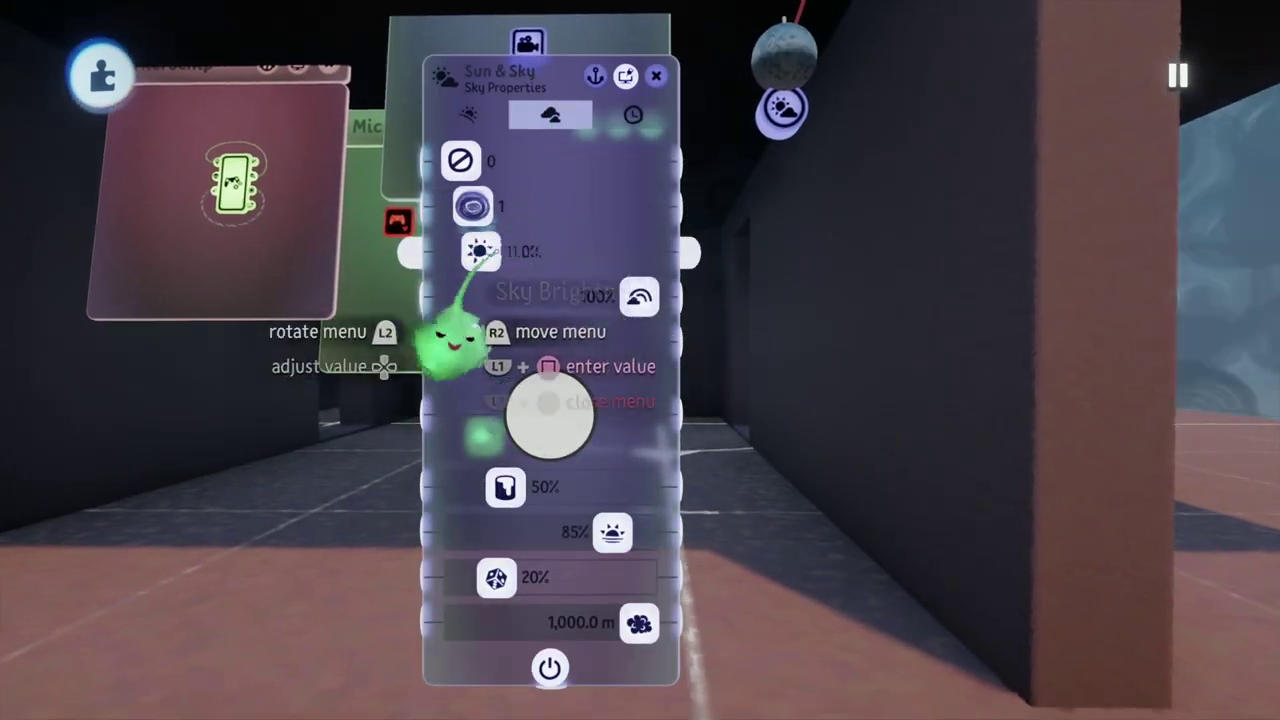
{"action": "left_click_drag", "start_coordinate": [497, 251], "coordinate": [461, 251]}
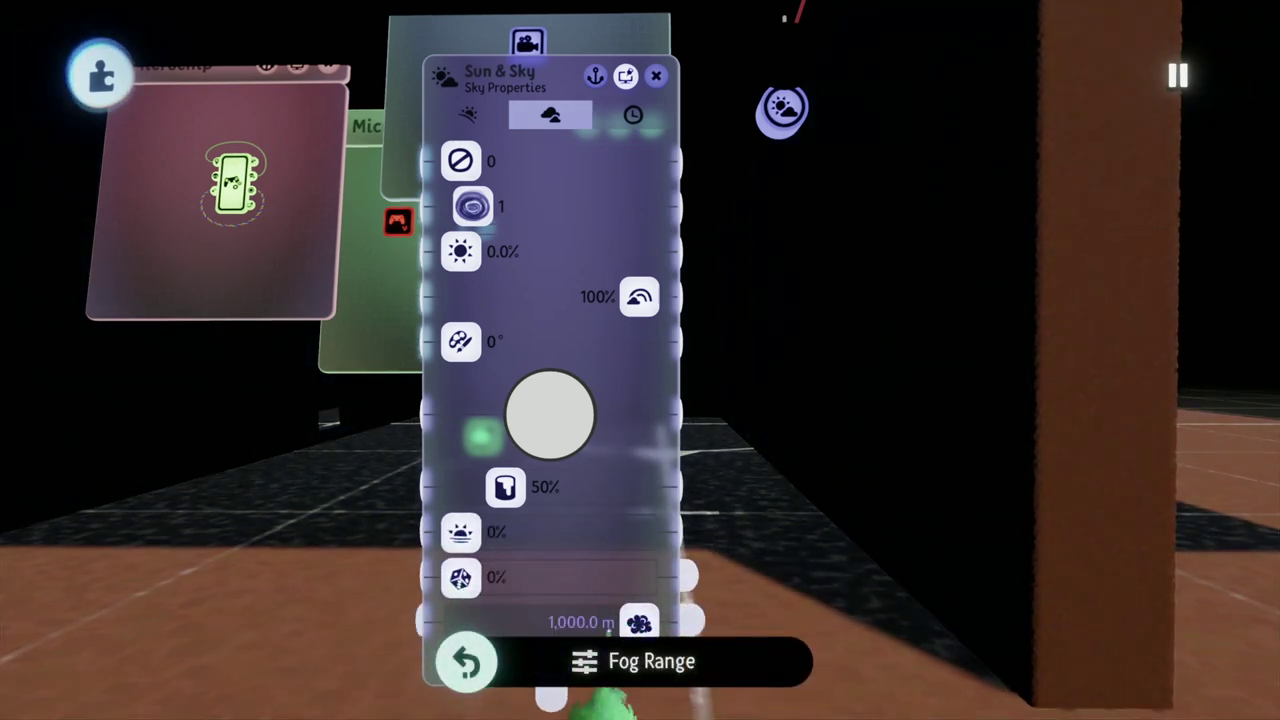
{"action": "left_click", "coordinate": [590, 622]}
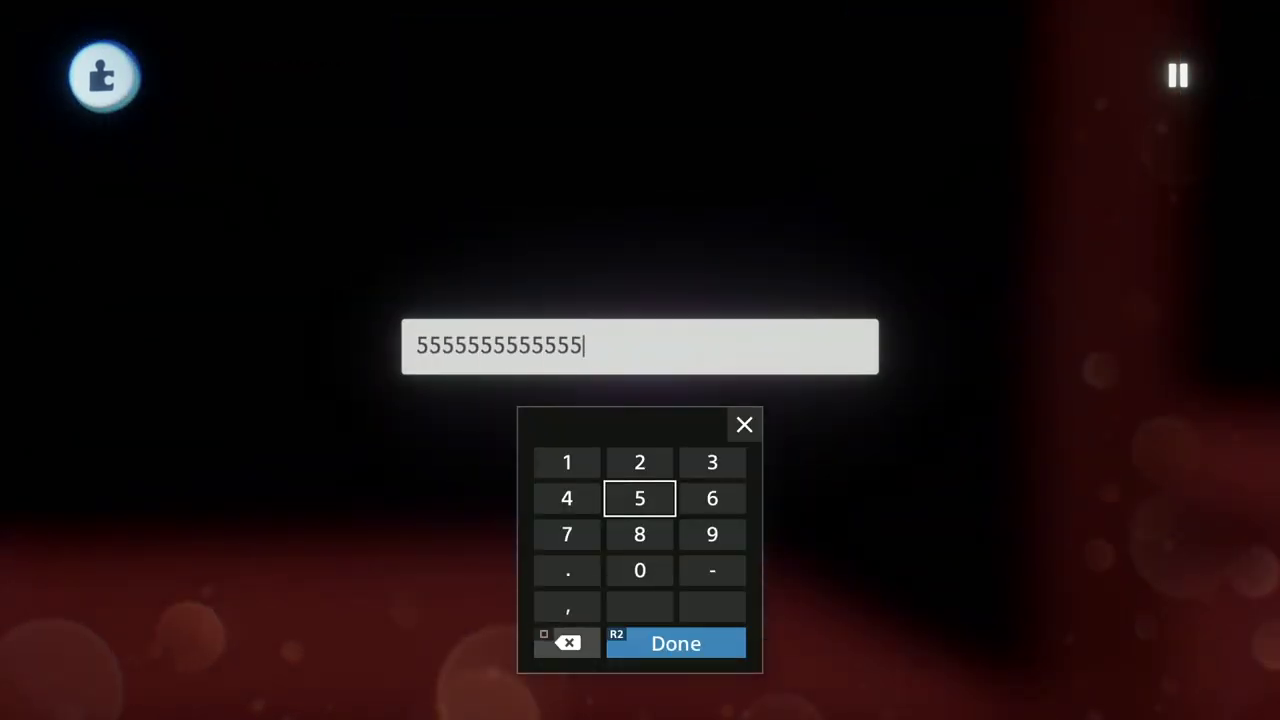
{"action": "key", "text": "Return"}
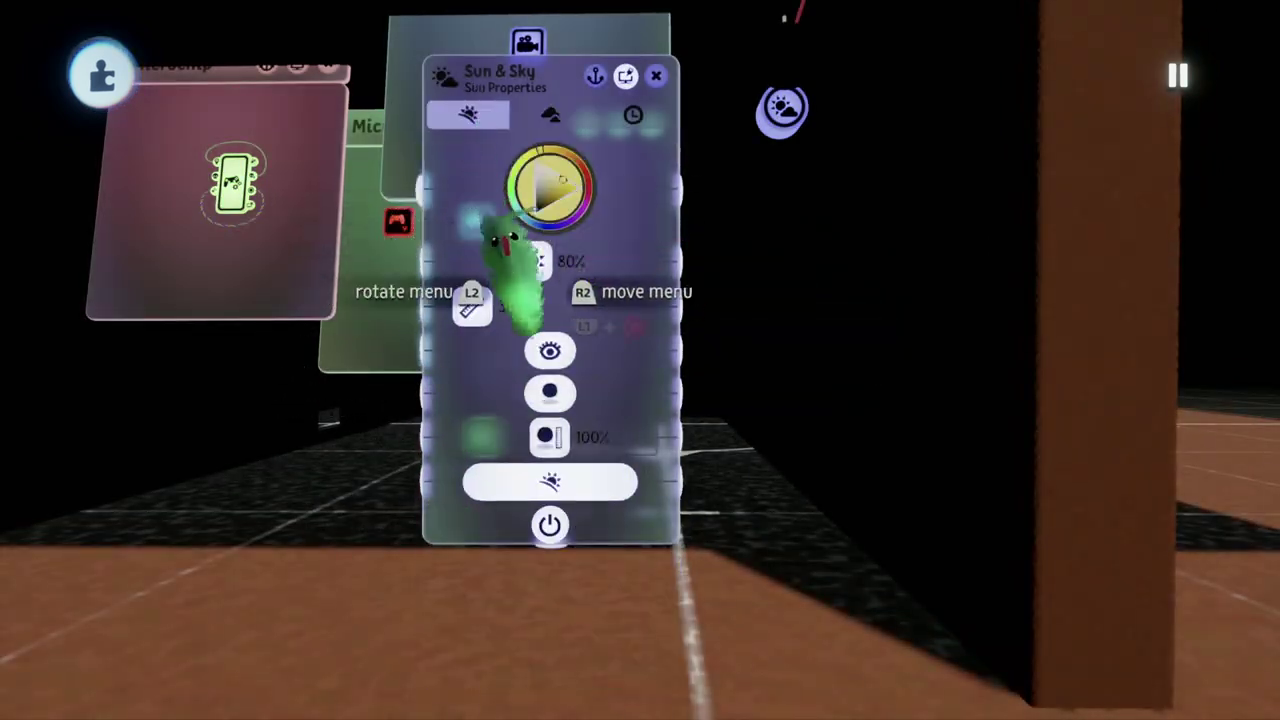
{"action": "key", "text": "Escape"}
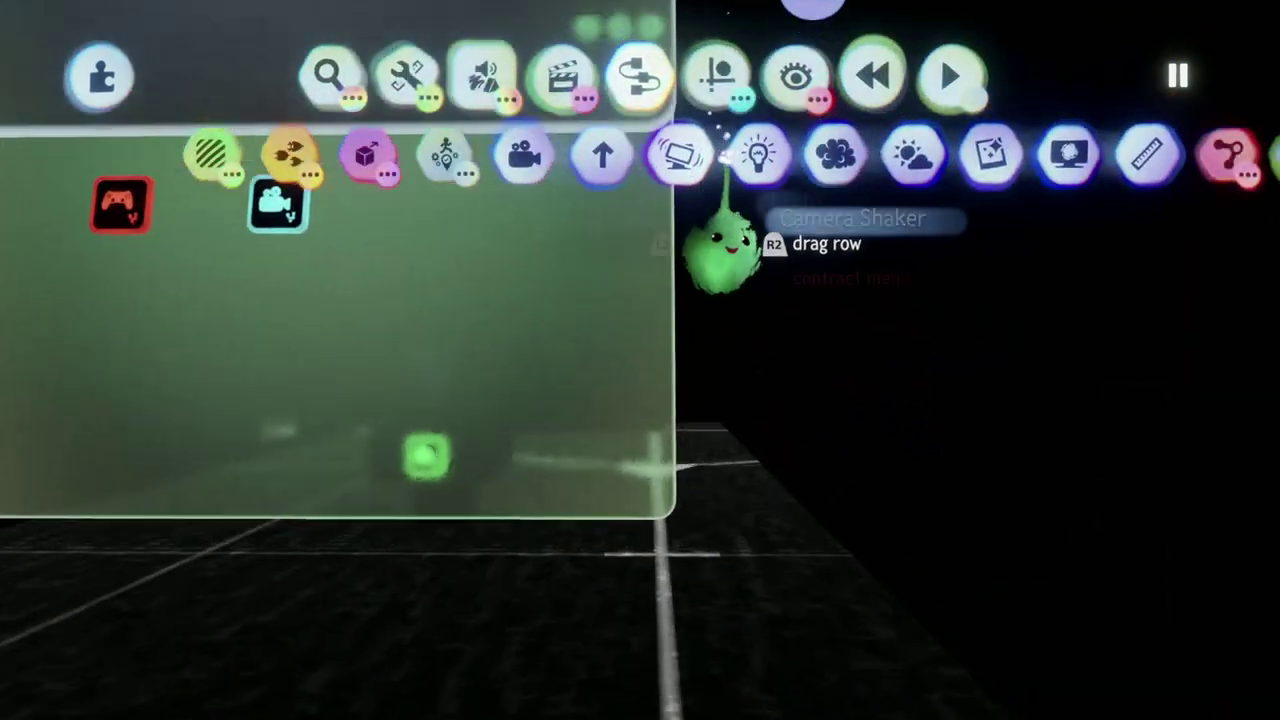
Place a spotlight on the corridor floor and a Grade & Effects gadget with bloom at 10%
{"action": "left_click", "coordinate": [750, 150]}
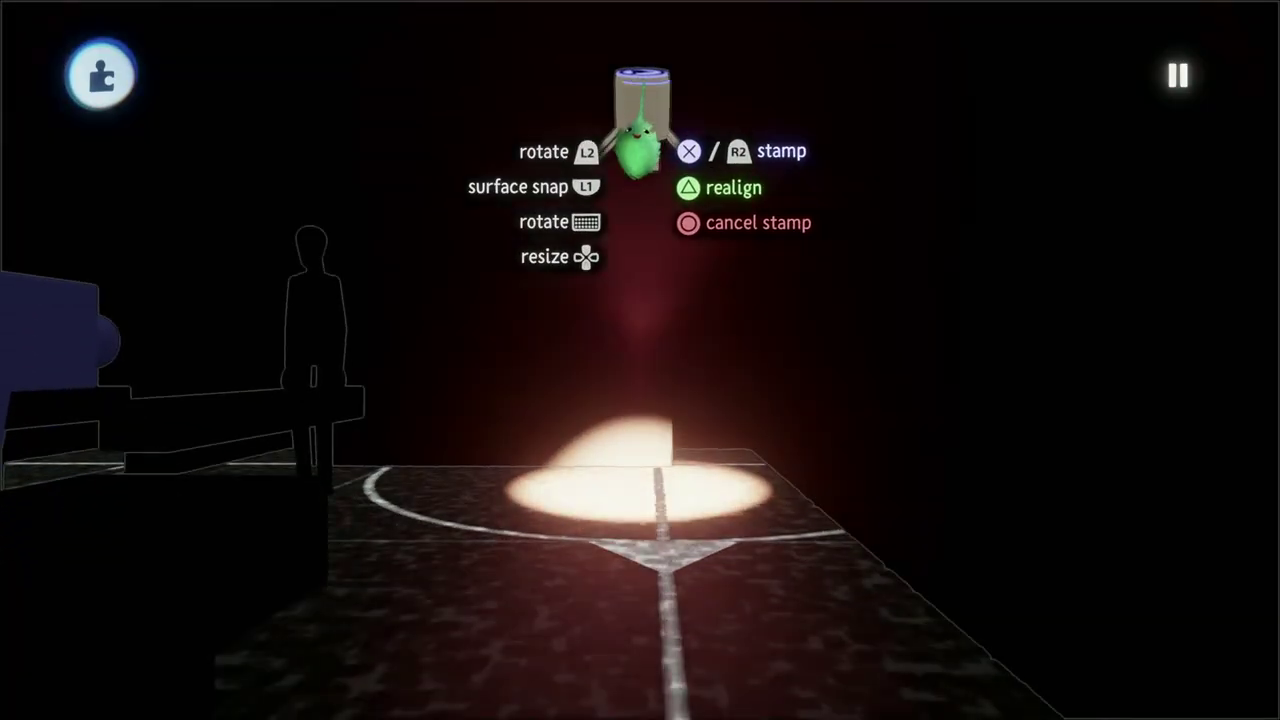
{"action": "left_click", "coordinate": [655, 200]}
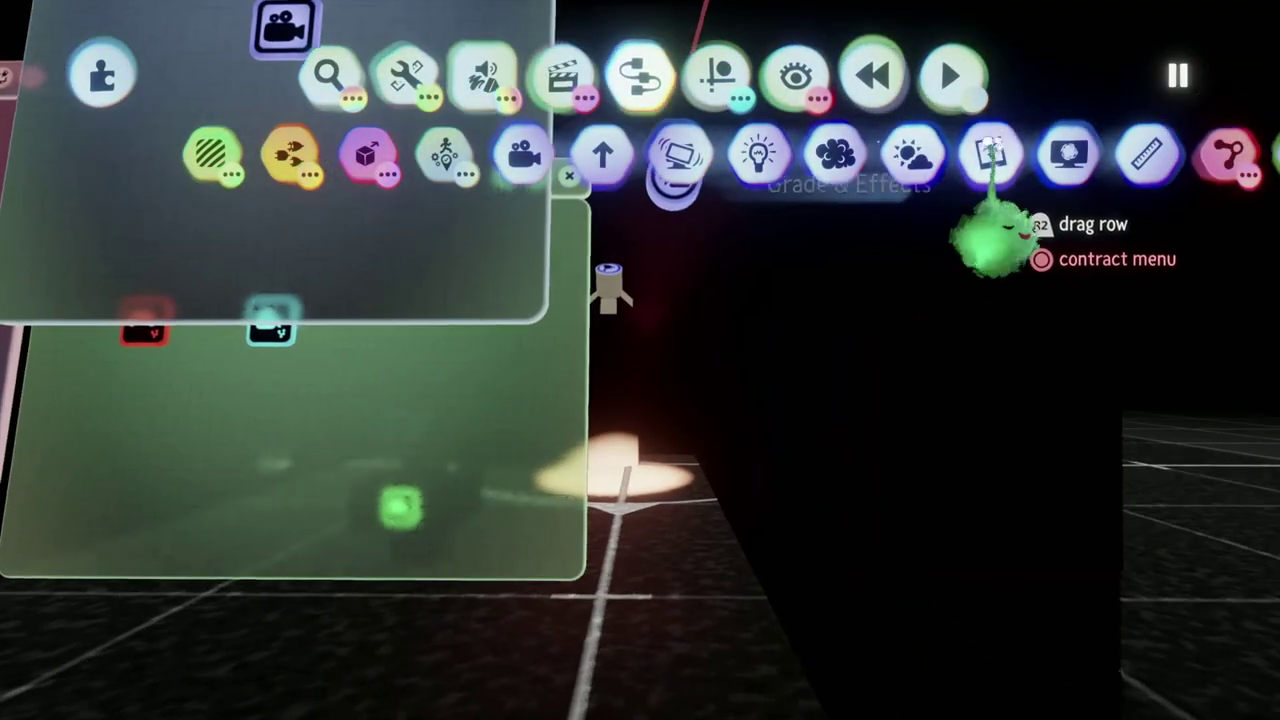
{"action": "left_click", "coordinate": [985, 150]}
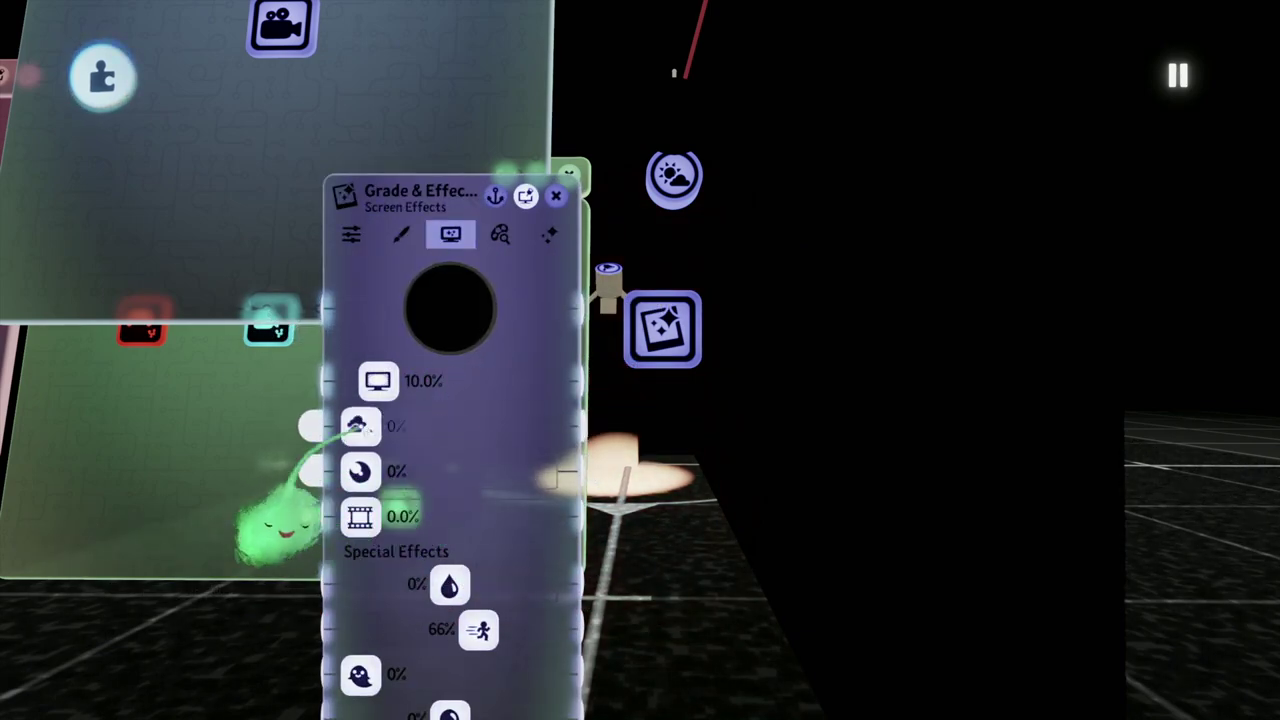
{"action": "left_click", "coordinate": [608, 280]}
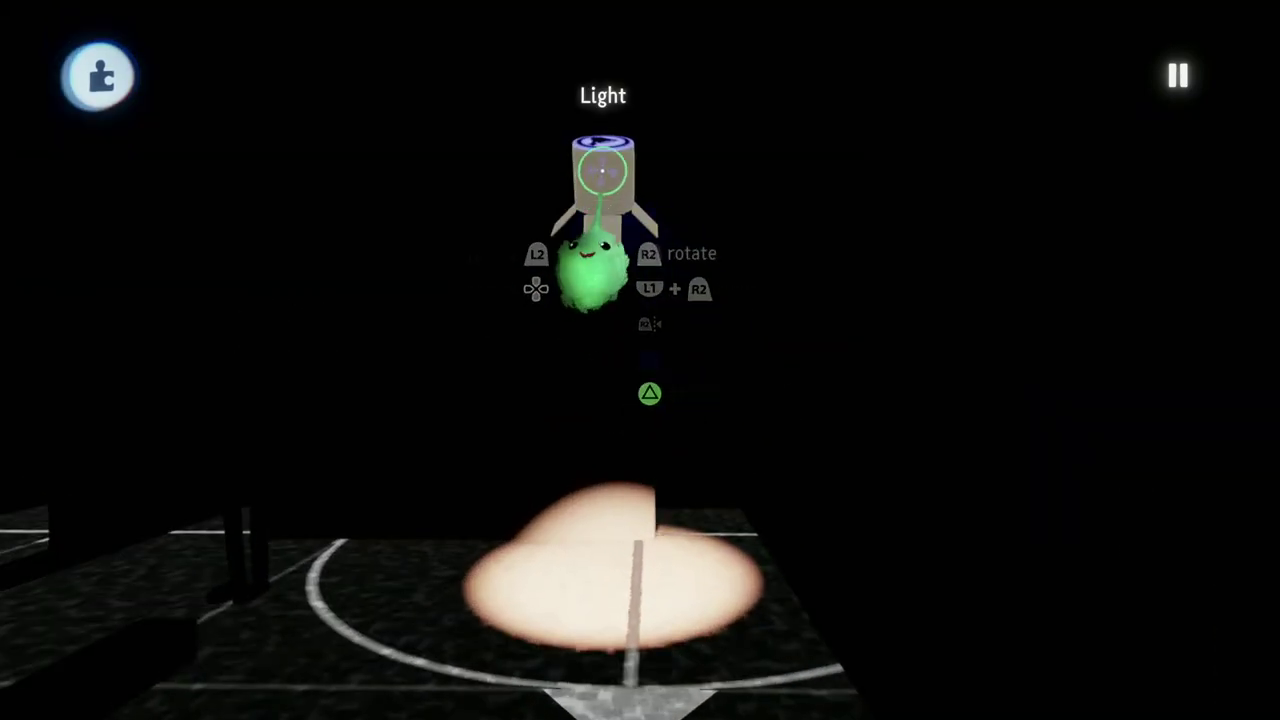
{"action": "left_click", "coordinate": [660, 535]}
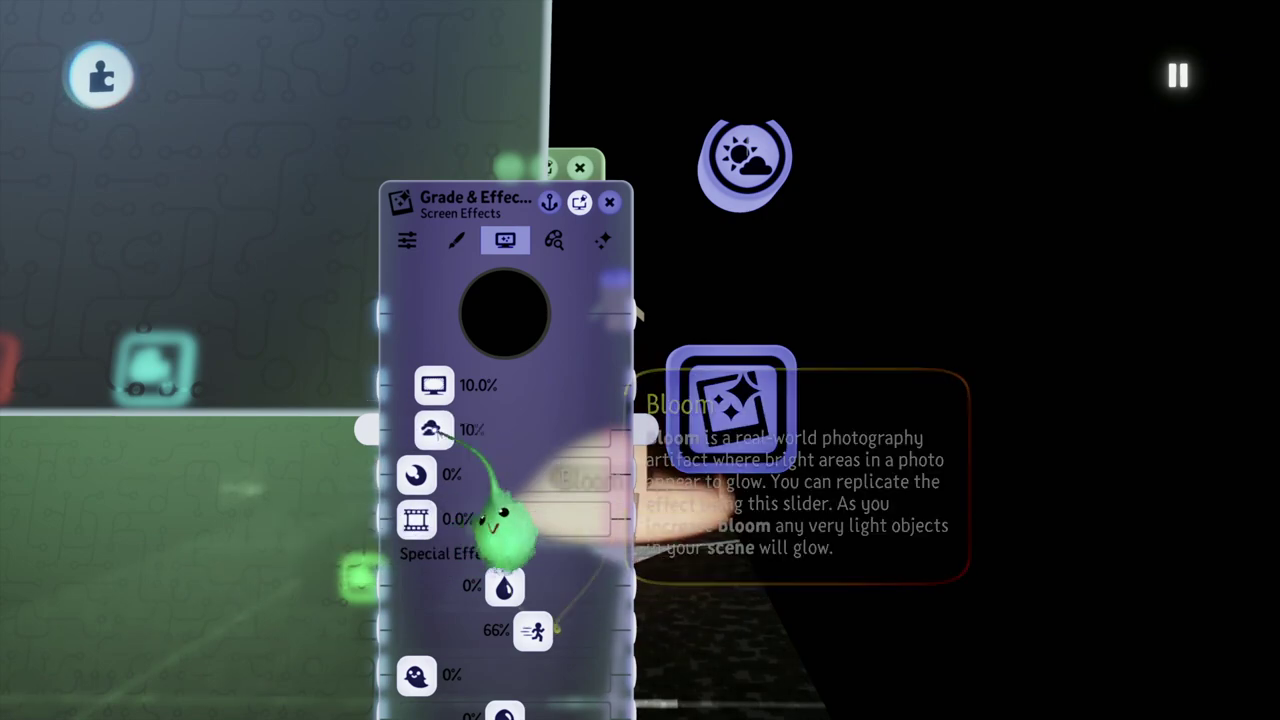
{"action": "key", "text": "Escape"}
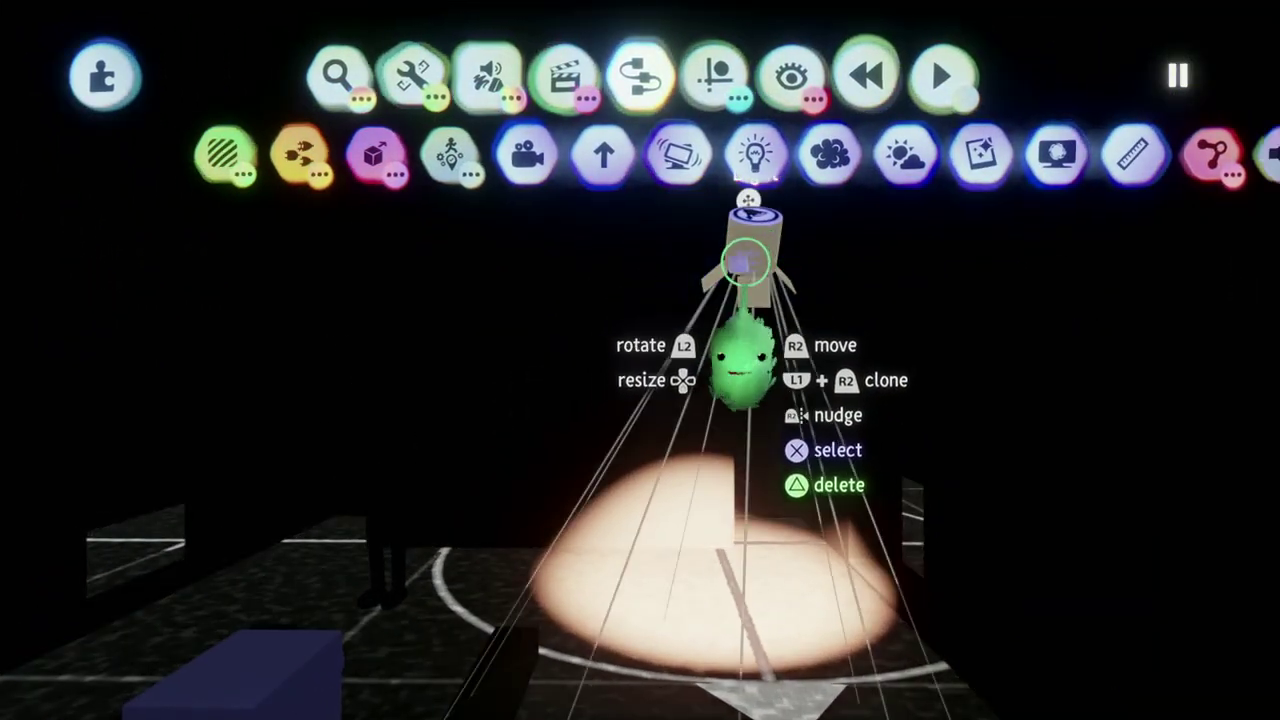
Dim the ceiling spotlight's brightness
{"action": "left_click", "coordinate": [660, 255]}
{"action": "key", "text": "Escape"}
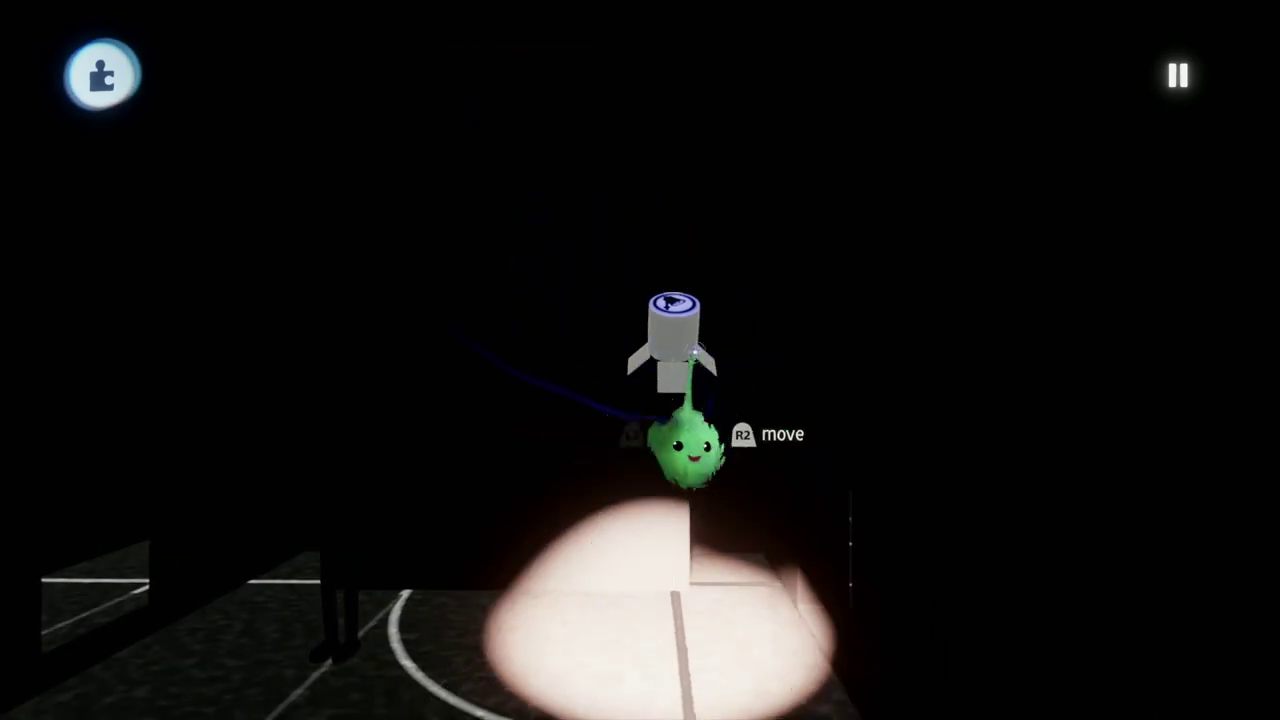
{"action": "left_click_drag", "start_coordinate": [670, 195], "coordinate": [670, 202]}
{"action": "left_click_drag", "start_coordinate": [670, 158], "coordinate": [677, 178]}
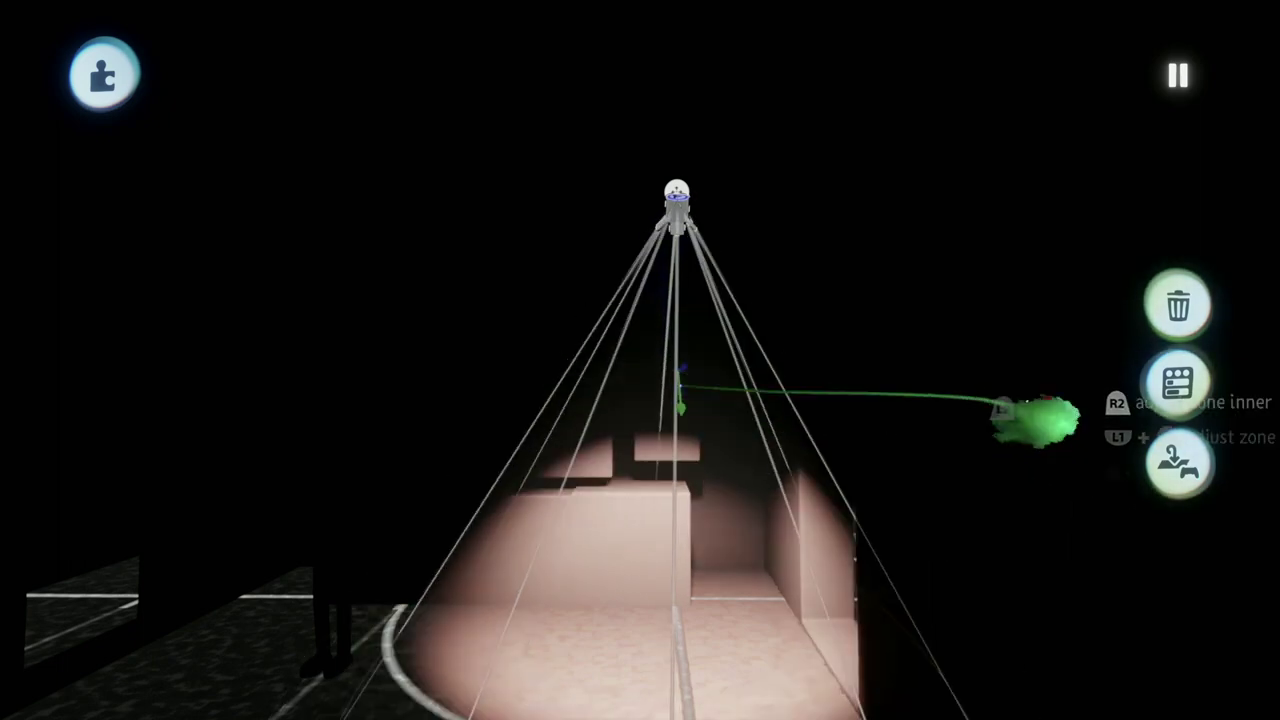
Raise the spotlight over the stacked boxes at 3% brightness and about 6 m range
{"action": "key", "text": "s"}
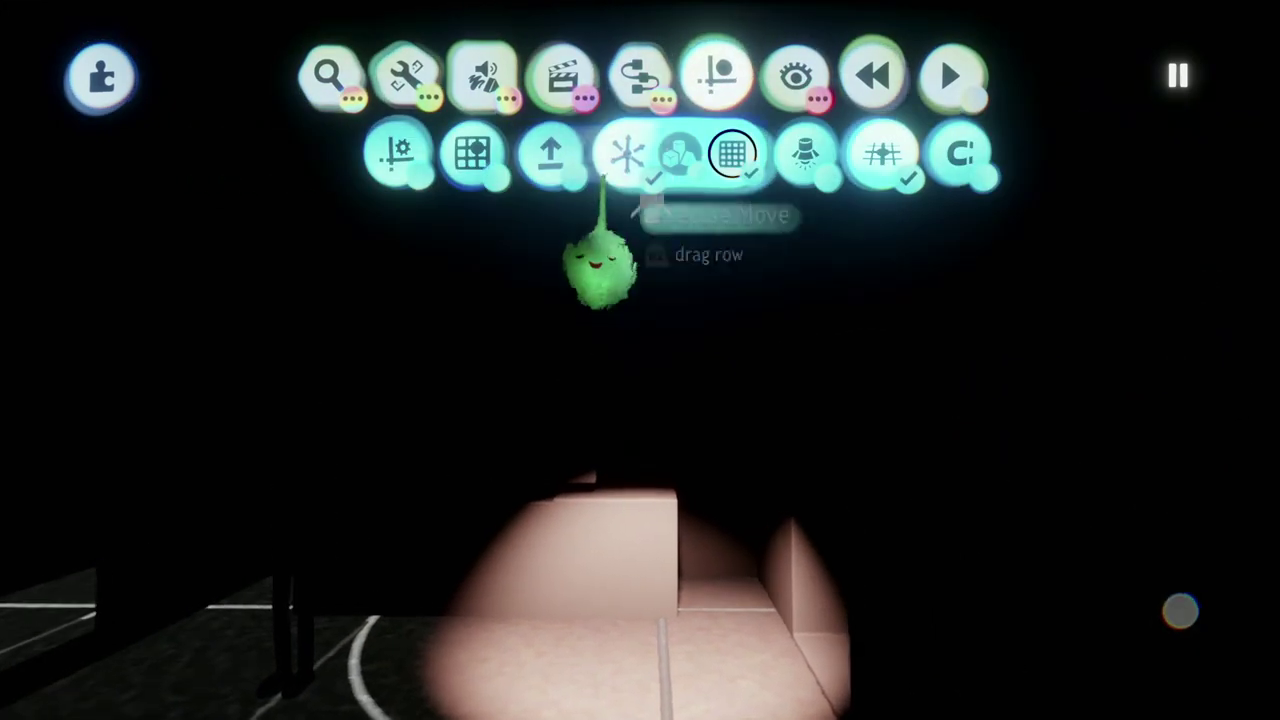
{"action": "mouse_move", "coordinate": [652, 340]}
{"action": "left_mouse_down"}
{"action": "mouse_move", "coordinate": [651, 380]}
{"action": "mouse_move", "coordinate": [640, 357]}
{"action": "left_mouse_up"}
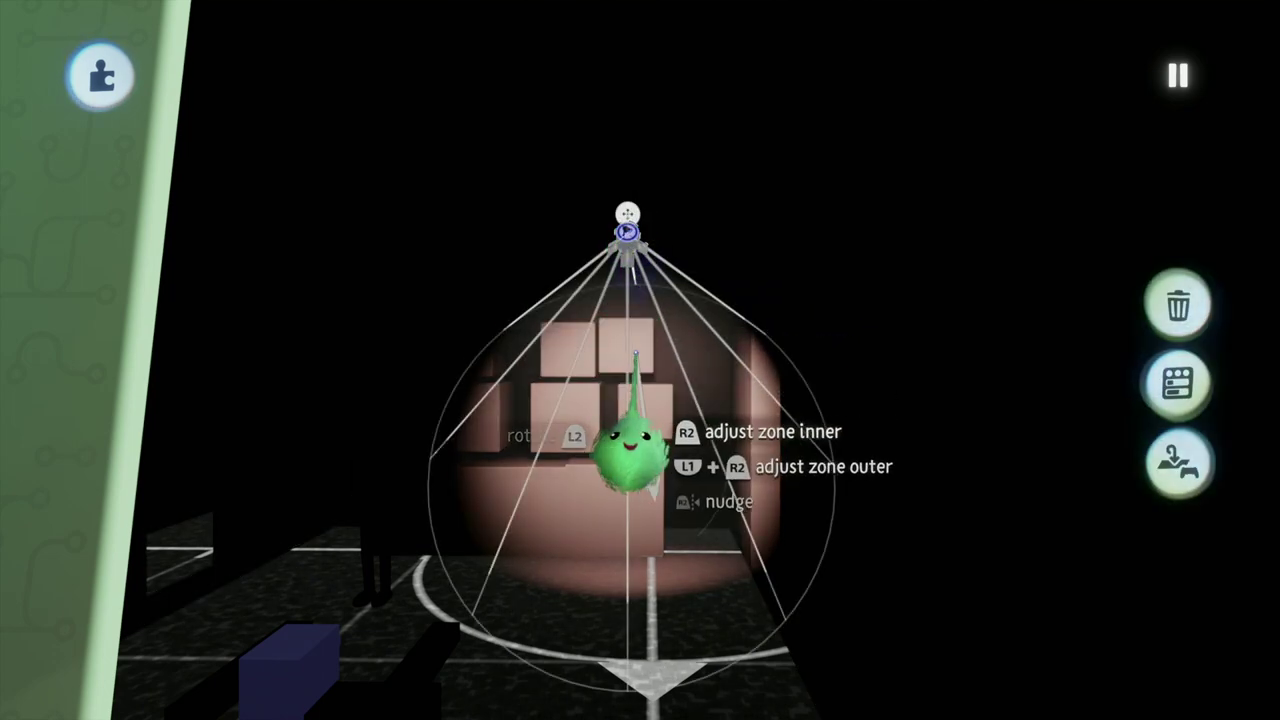
{"action": "left_click_drag", "start_coordinate": [623, 300], "coordinate": [571, 400]}
{"action": "left_click", "coordinate": [640, 385]}
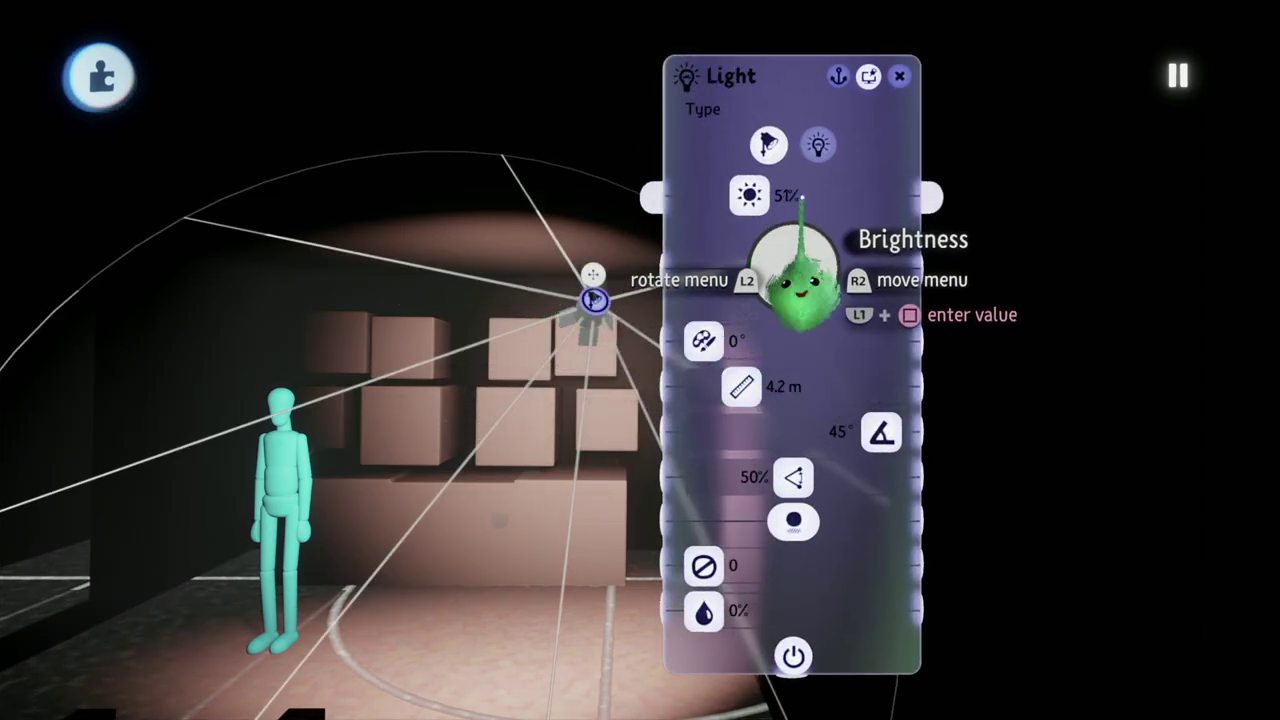
{"action": "left_click_drag", "start_coordinate": [783, 258], "coordinate": [779, 268]}
{"action": "mouse_move", "coordinate": [762, 396]}
{"action": "left_mouse_down"}
{"action": "mouse_move", "coordinate": [778, 392]}
{"action": "mouse_move", "coordinate": [760, 390]}
{"action": "left_mouse_up"}
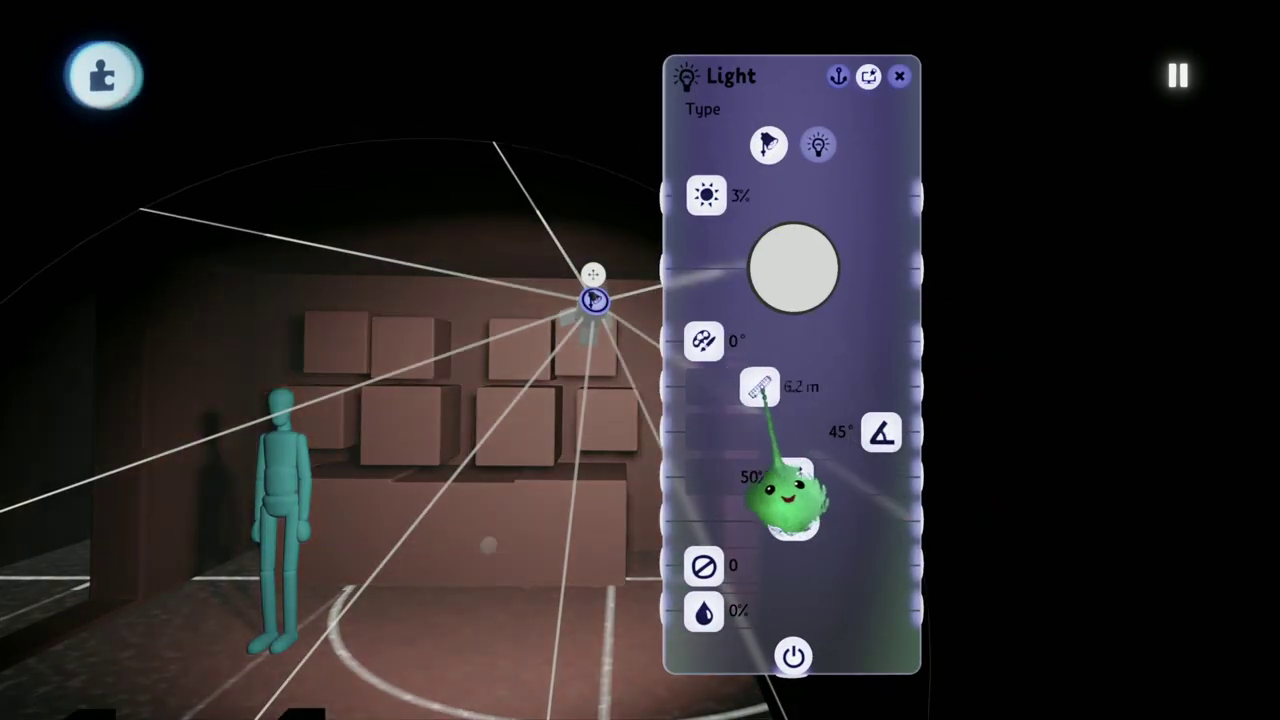
{"action": "key", "text": "Escape"}
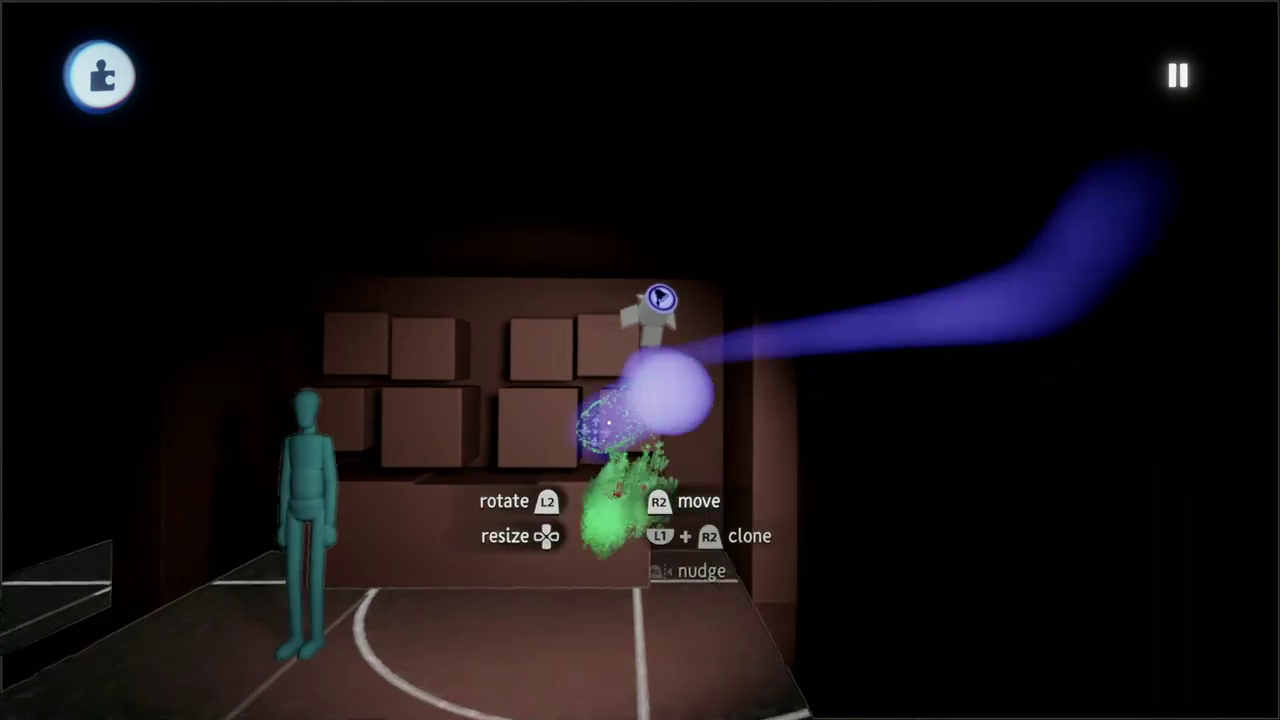
Reposition the spotlights around the room and corridor, then check the ceiling light's brightness settings
{"action": "left_click_drag", "start_coordinate": [600, 434], "coordinate": [402, 572]}
{"action": "left_click", "coordinate": [445, 450]}
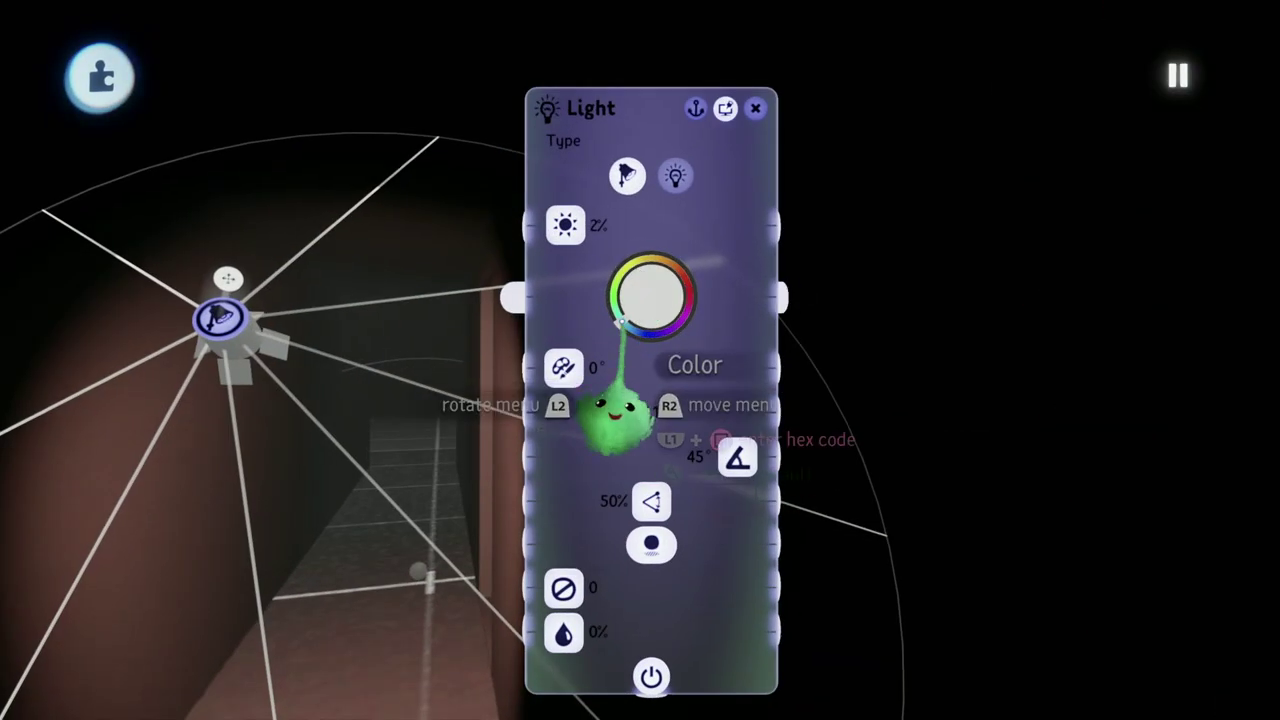
{"action": "key", "text": "Escape"}
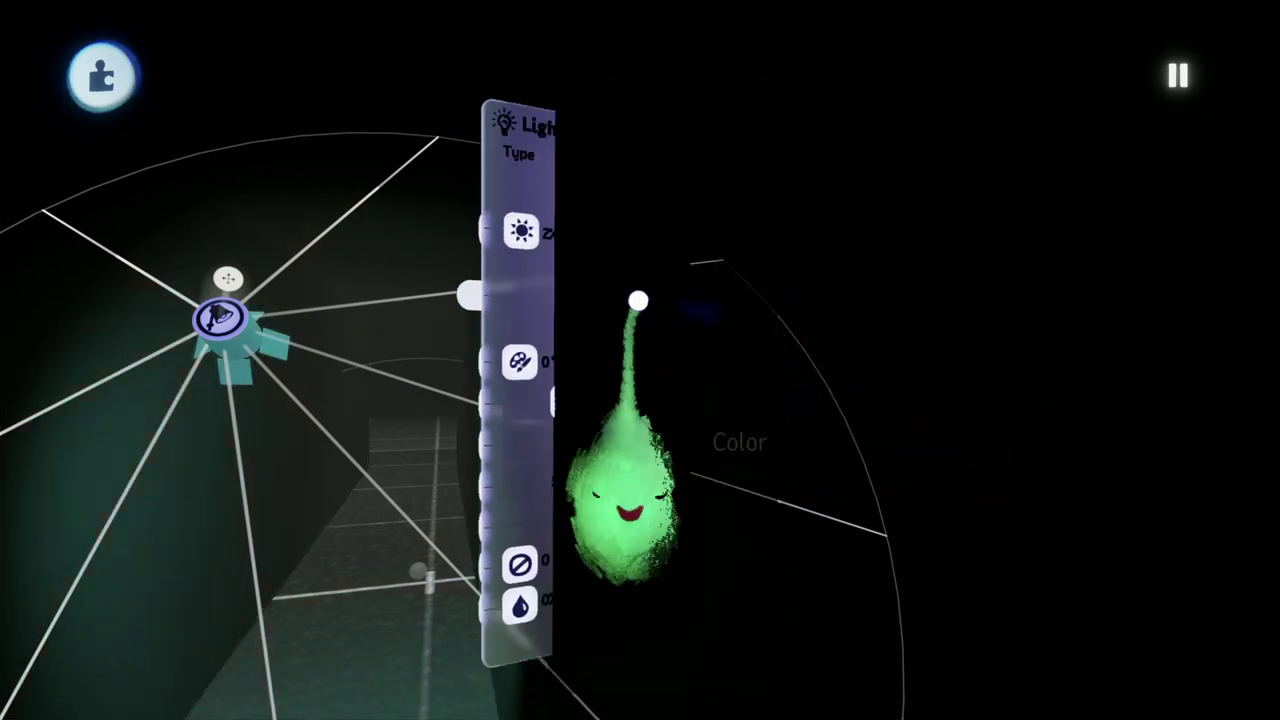
{"action": "left_click_drag", "start_coordinate": [458, 432], "coordinate": [712, 590]}
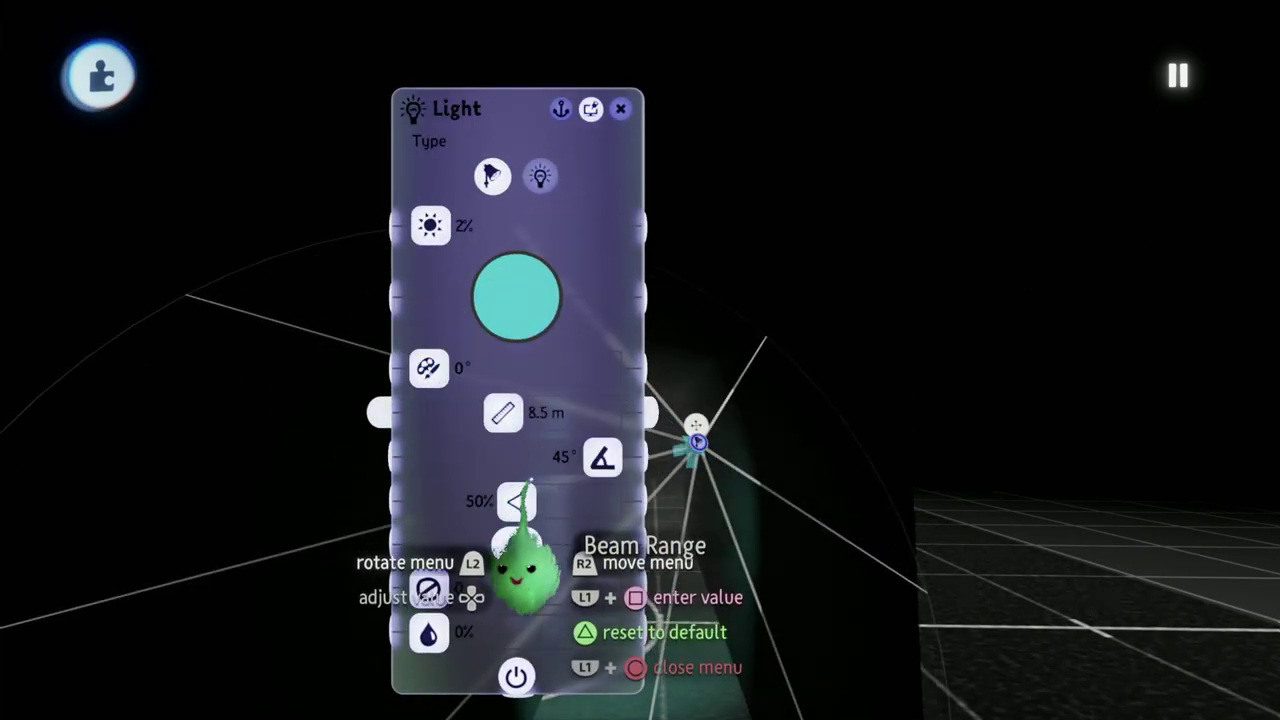
{"action": "left_click_drag", "start_coordinate": [722, 420], "coordinate": [951, 120]}
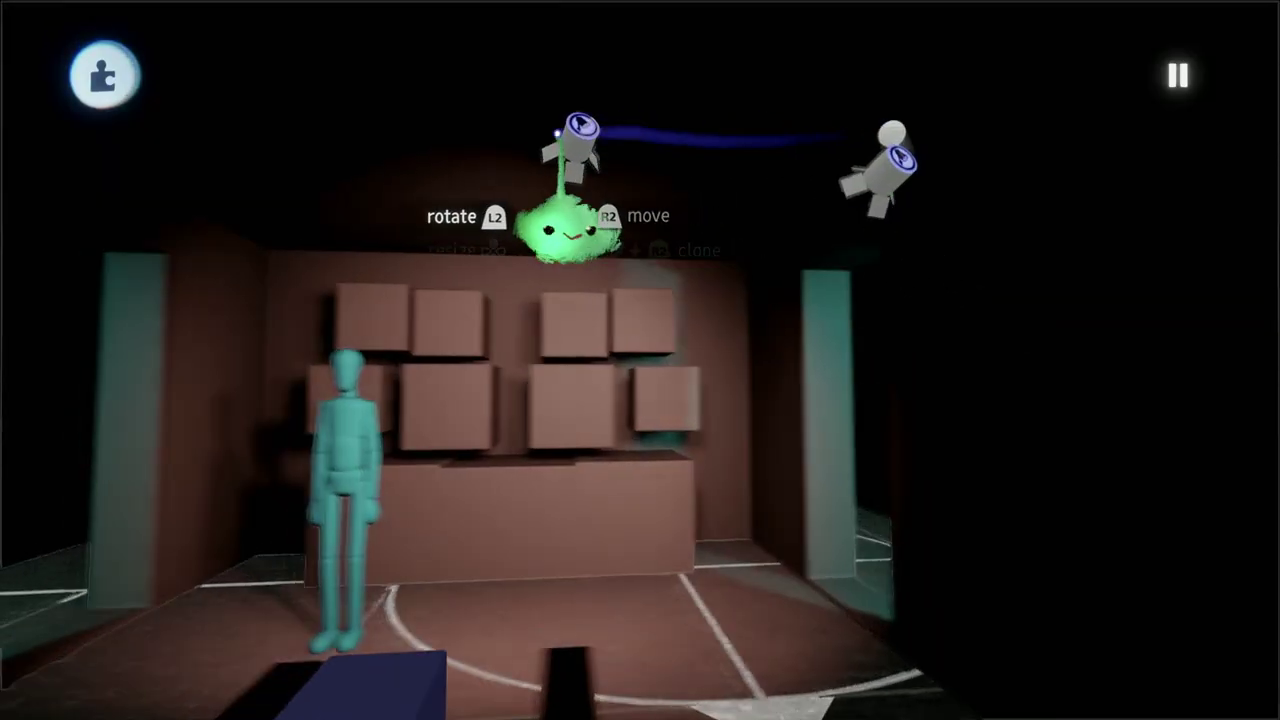
{"action": "mouse_move", "coordinate": [557, 133]}
{"action": "left_mouse_down"}
{"action": "mouse_move", "coordinate": [490, 172]}
{"action": "mouse_move", "coordinate": [500, 188]}
{"action": "left_mouse_up"}
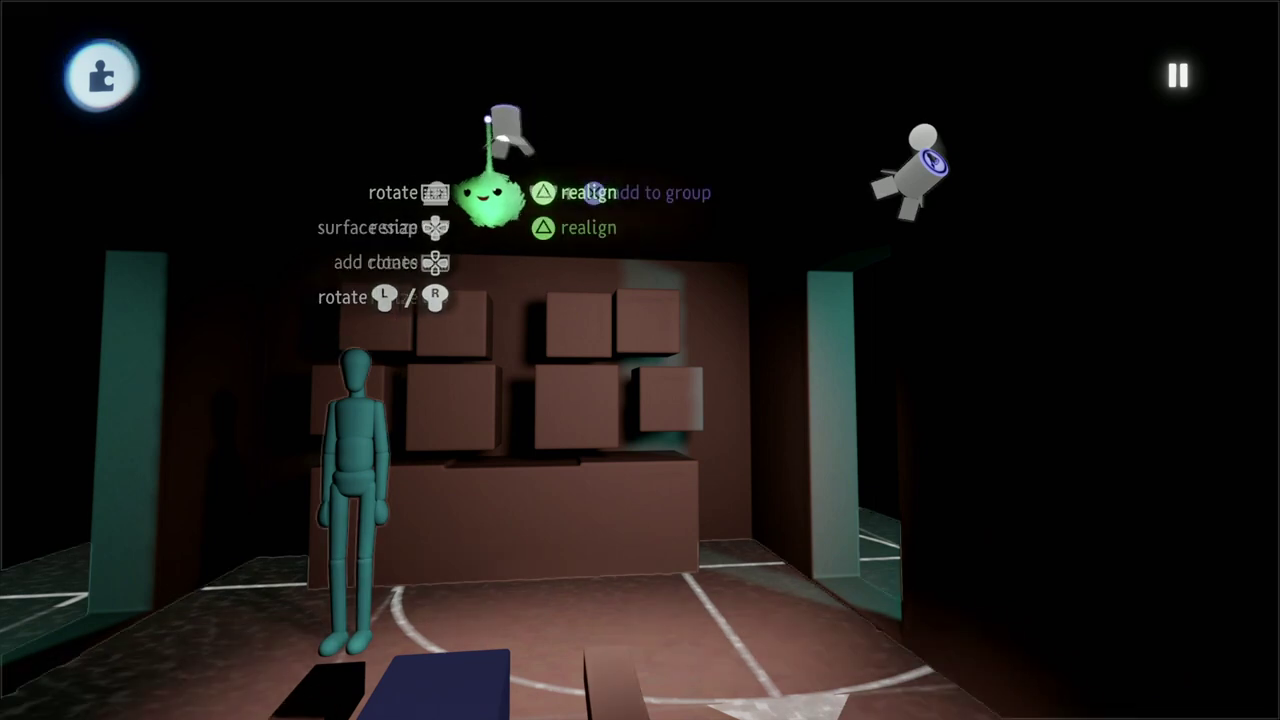
{"action": "left_click", "coordinate": [505, 210]}
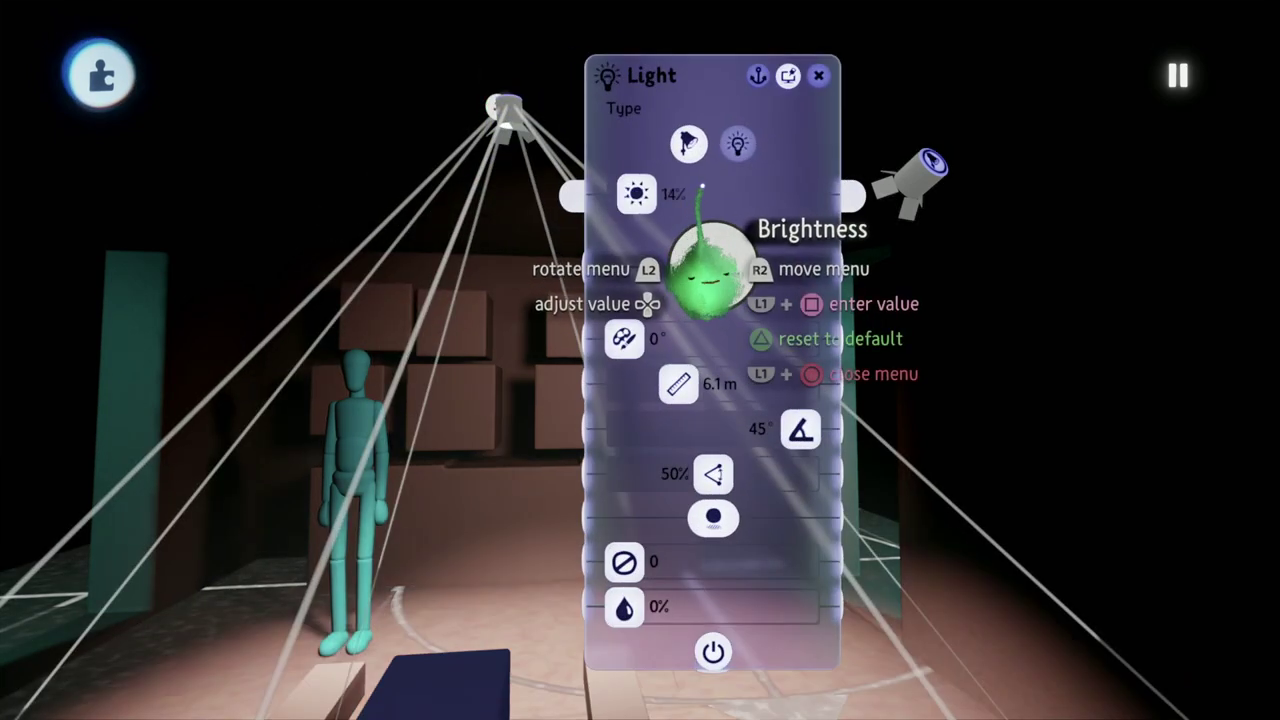
{"action": "key", "text": "Escape"}
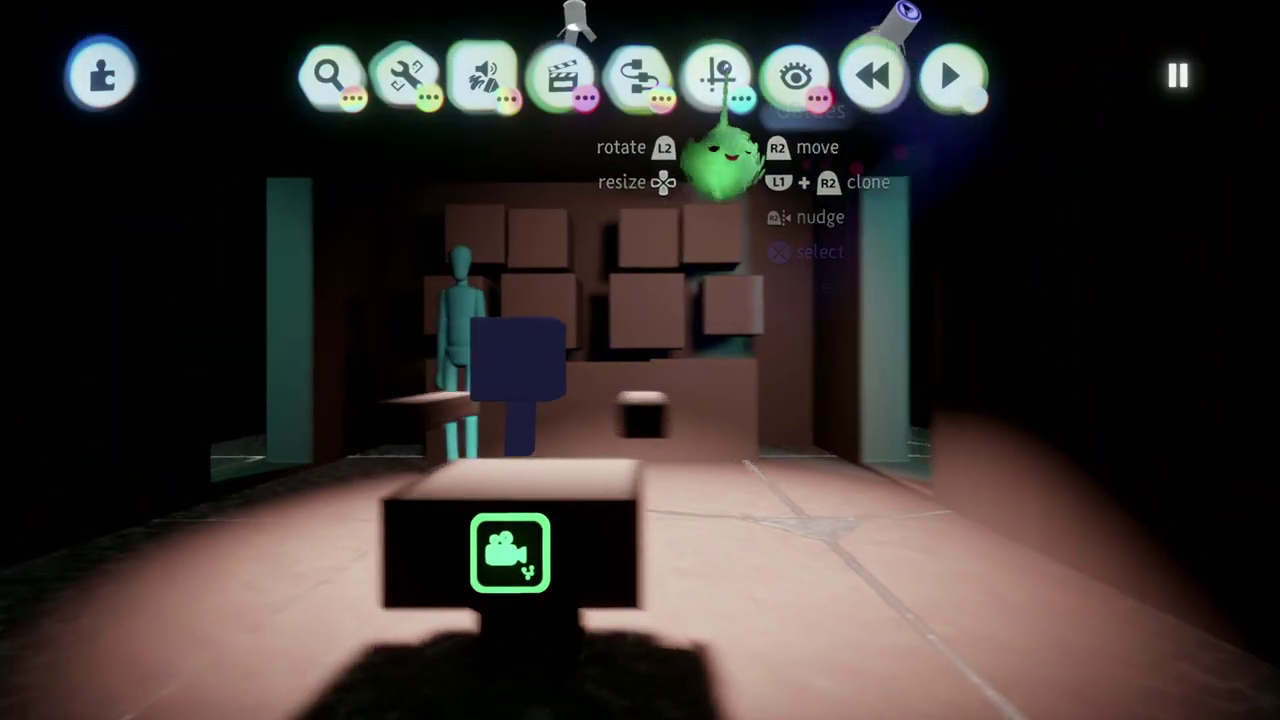
Grab the teal mannequin and set it on the dark corridor floor beside the wall
{"action": "left_click", "coordinate": [716, 75]}
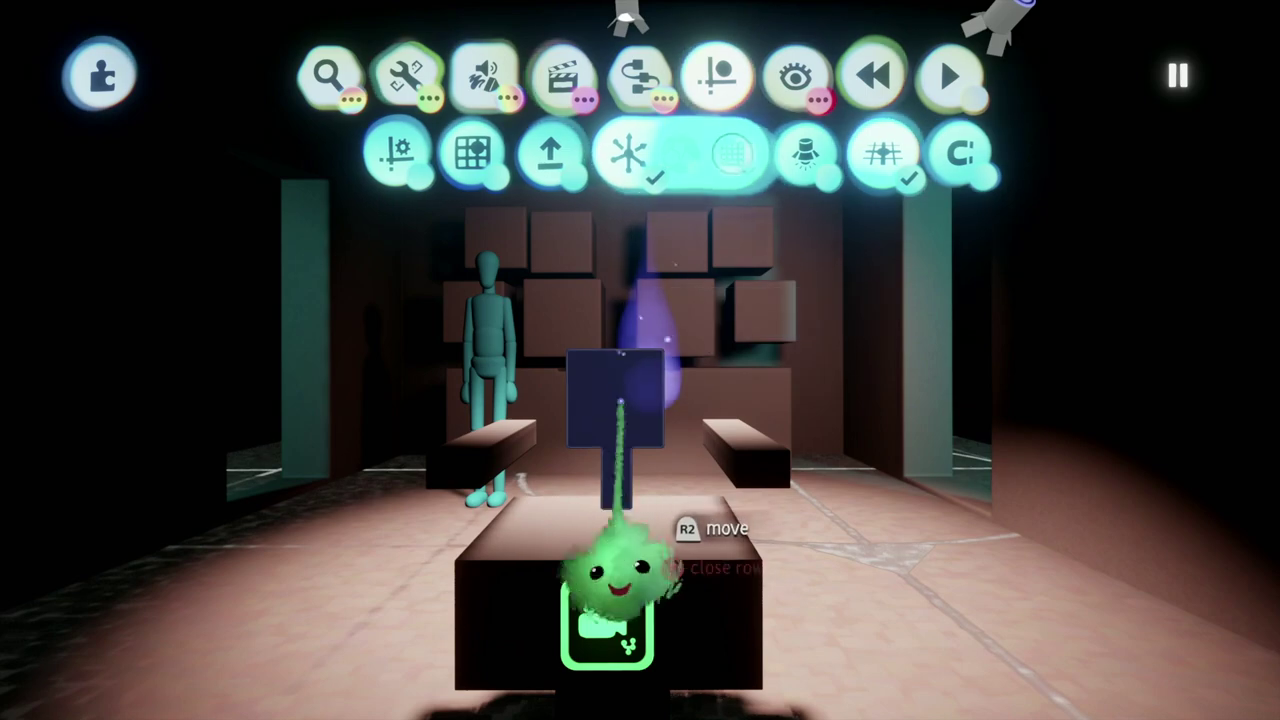
{"action": "key", "text": "Escape"}
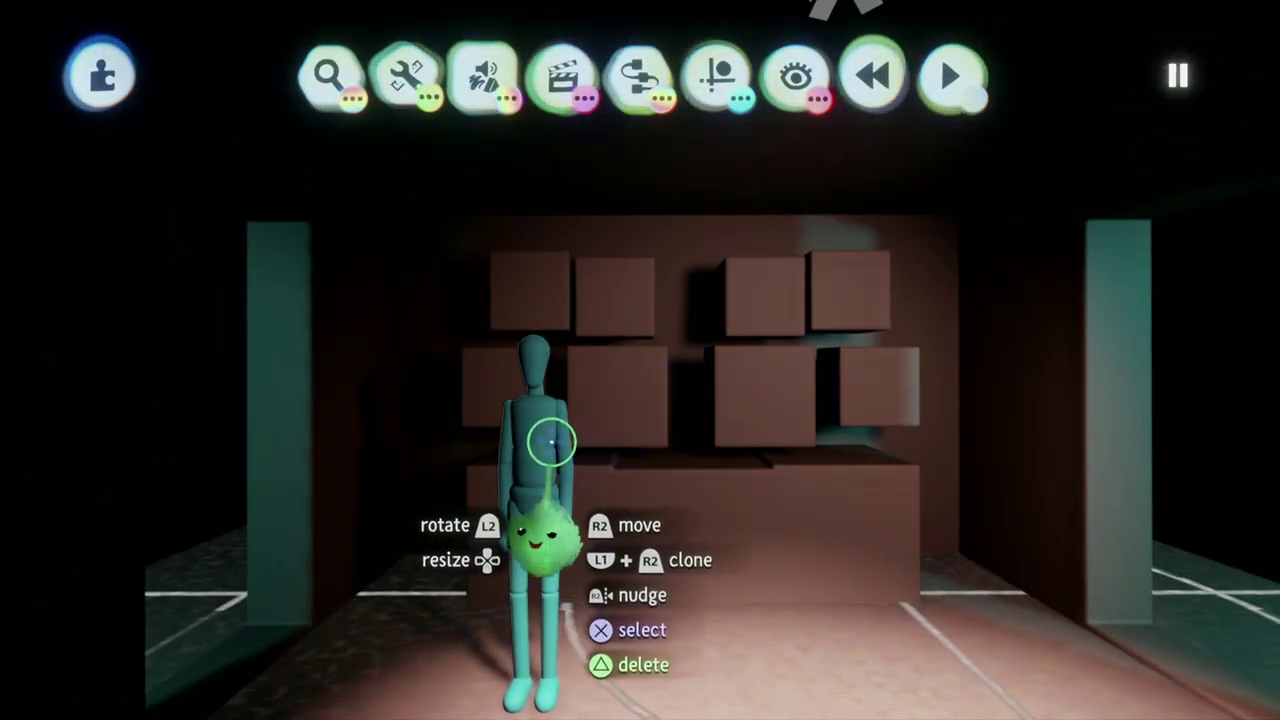
{"action": "mouse_move", "coordinate": [551, 440]}
{"action": "left_mouse_down"}
{"action": "mouse_move", "coordinate": [514, 506]}
{"action": "mouse_move", "coordinate": [503, 471]}
{"action": "mouse_move", "coordinate": [523, 466]}
{"action": "mouse_move", "coordinate": [531, 487]}
{"action": "mouse_move", "coordinate": [586, 514]}
{"action": "mouse_move", "coordinate": [651, 497]}
{"action": "mouse_move", "coordinate": [909, 129]}
{"action": "mouse_move", "coordinate": [643, 471]}
{"action": "left_mouse_up"}
{"action": "left_click_drag", "start_coordinate": [640, 578], "coordinate": [568, 421]}
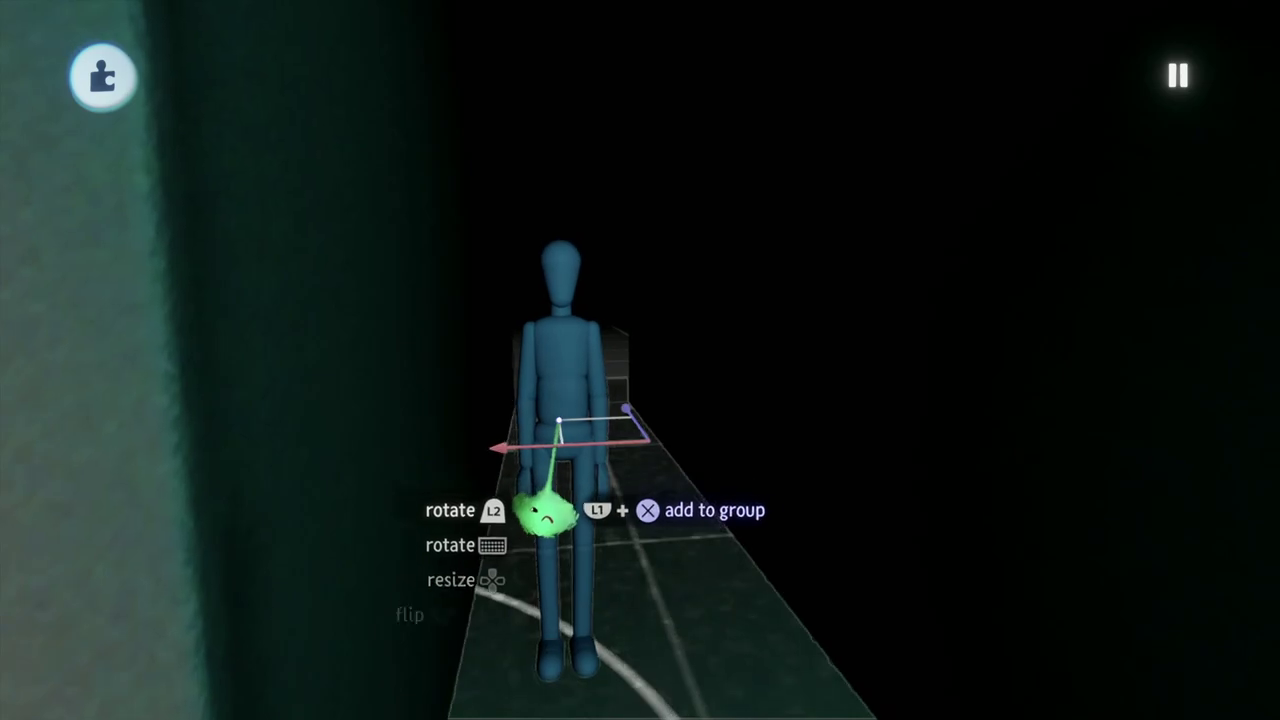
Drop the mannequin in the doorway and view its Behavior settings
{"action": "left_click_drag", "start_coordinate": [555, 505], "coordinate": [620, 458]}
{"action": "right_click", "coordinate": [640, 430]}
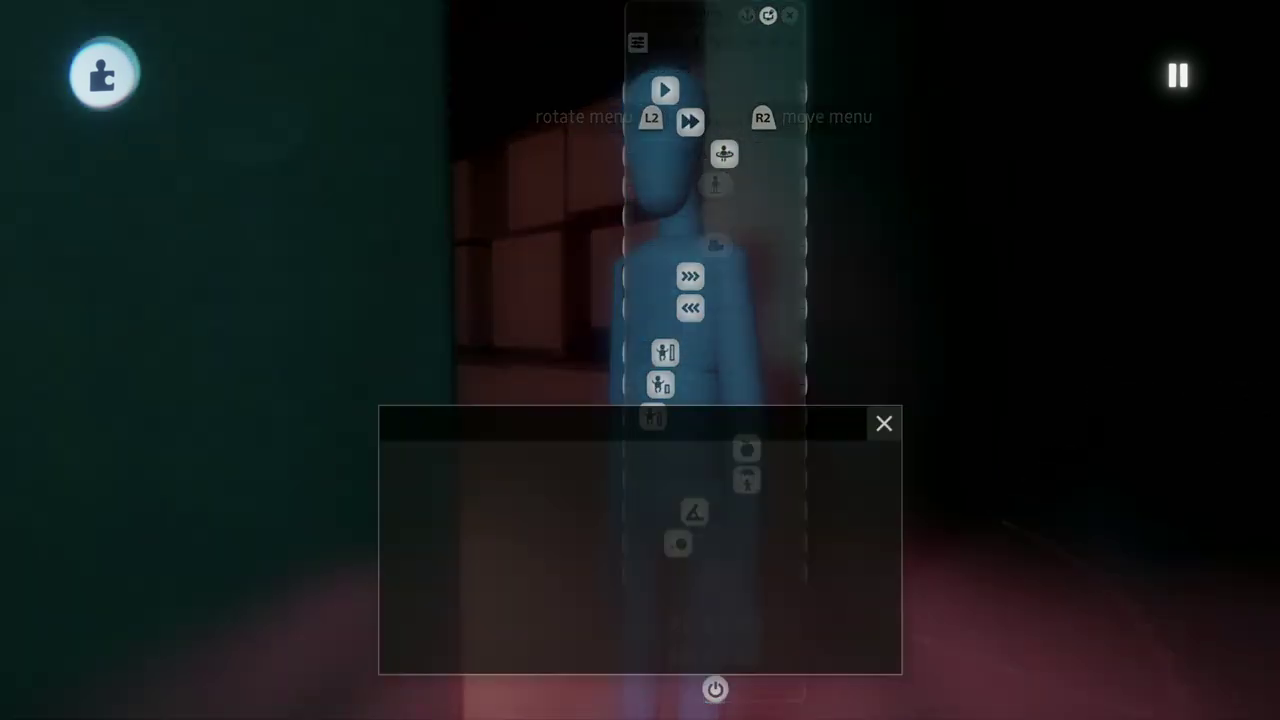
{"action": "left_click", "coordinate": [714, 42]}
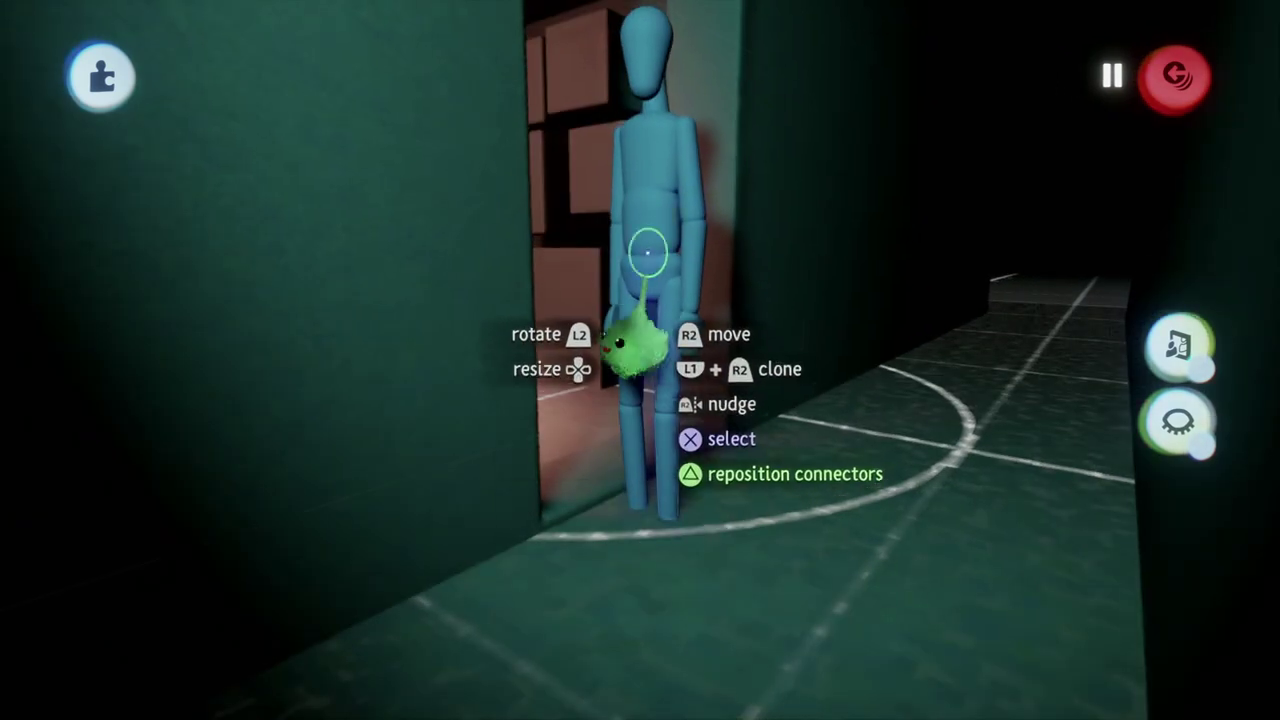
{"action": "left_click", "coordinate": [649, 251]}
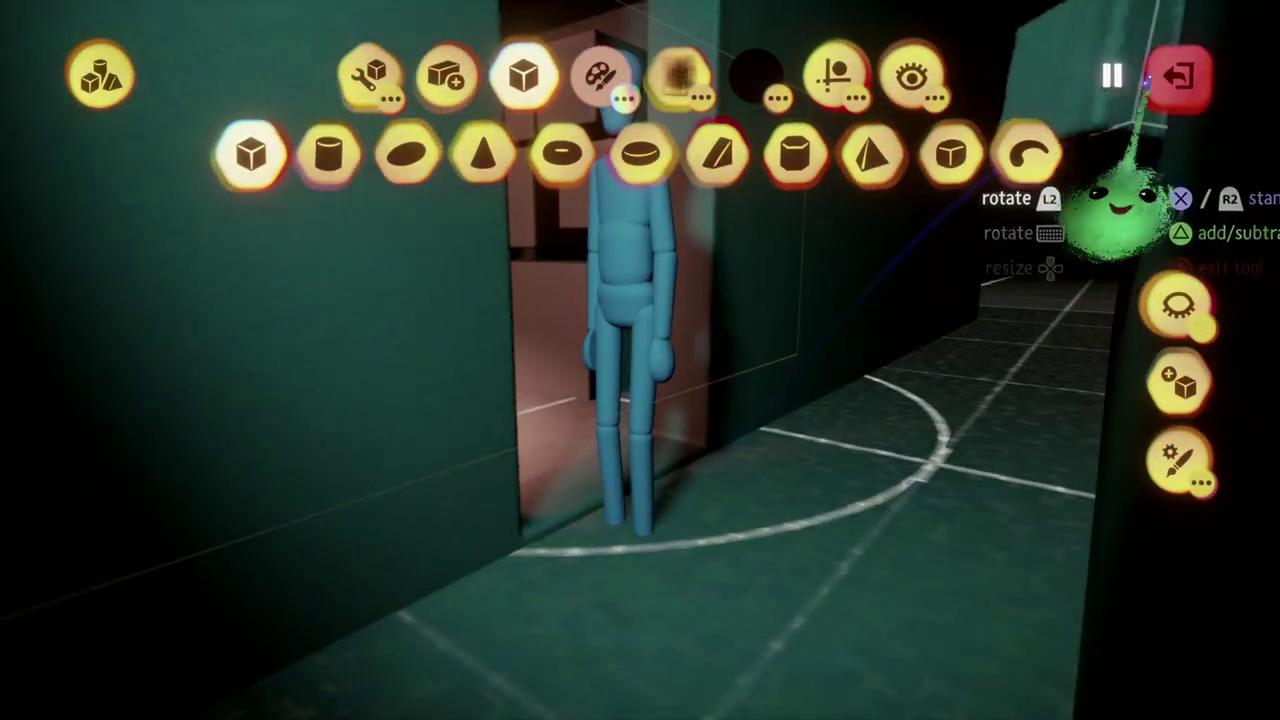
Exit sculpt mode and open the puppet's logic microchip
{"action": "left_click", "coordinate": [1160, 78]}
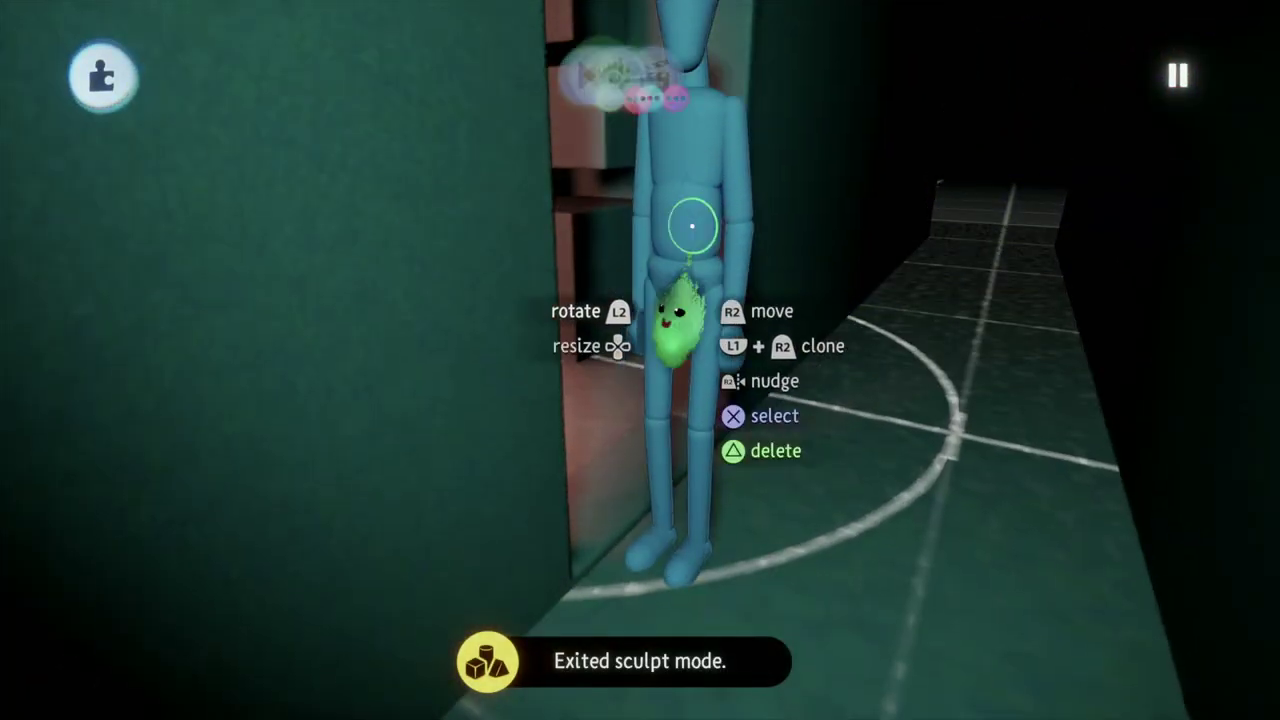
{"action": "left_click", "coordinate": [545, 690]}
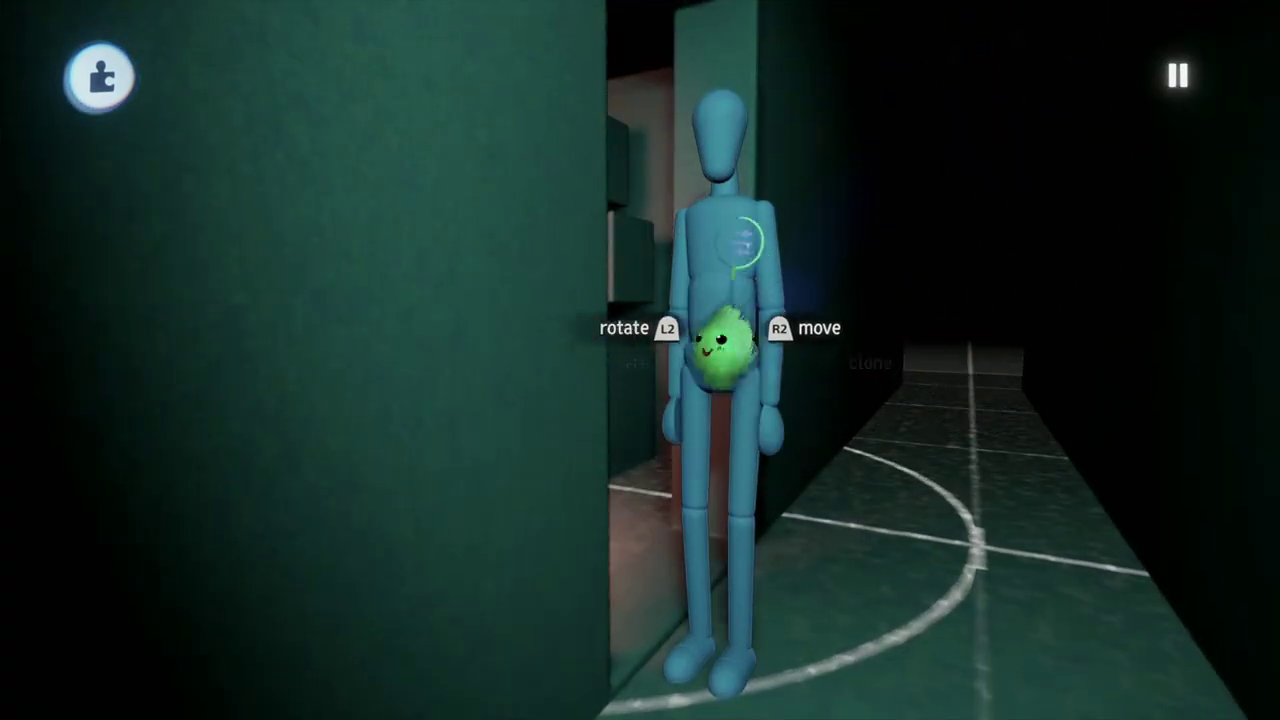
{"action": "left_click", "coordinate": [715, 345]}
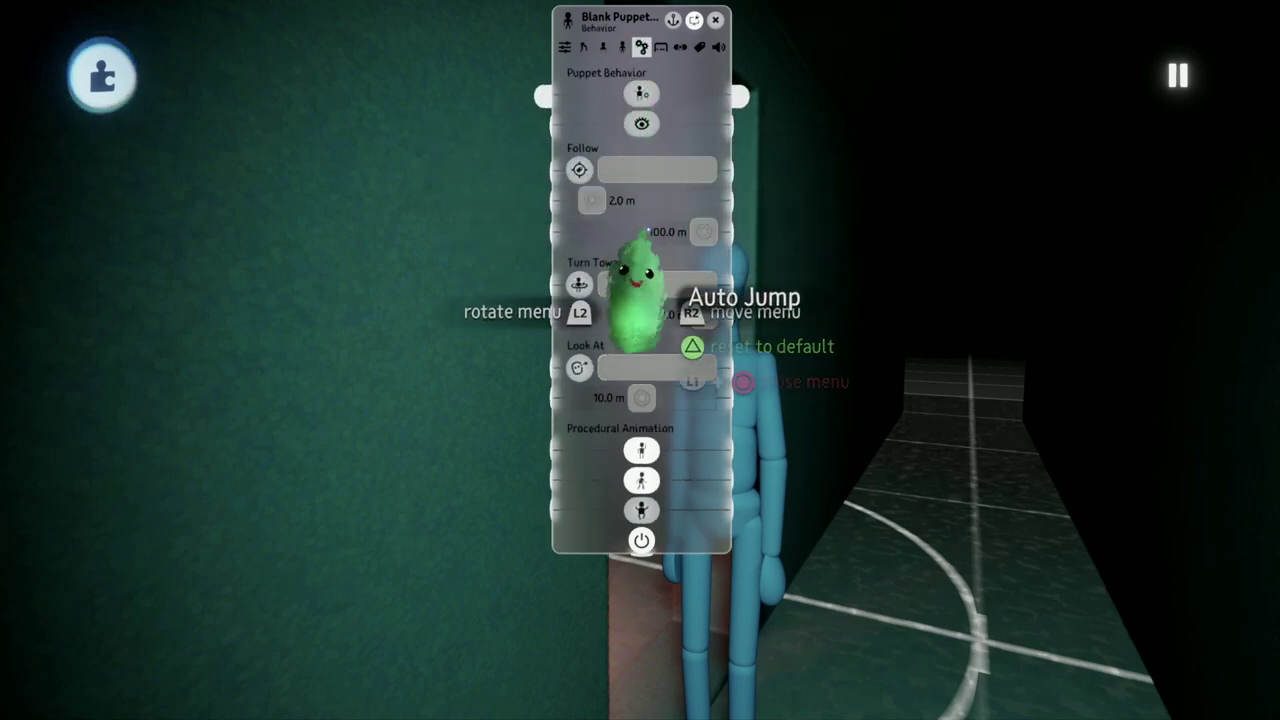
{"action": "key", "text": "Escape"}
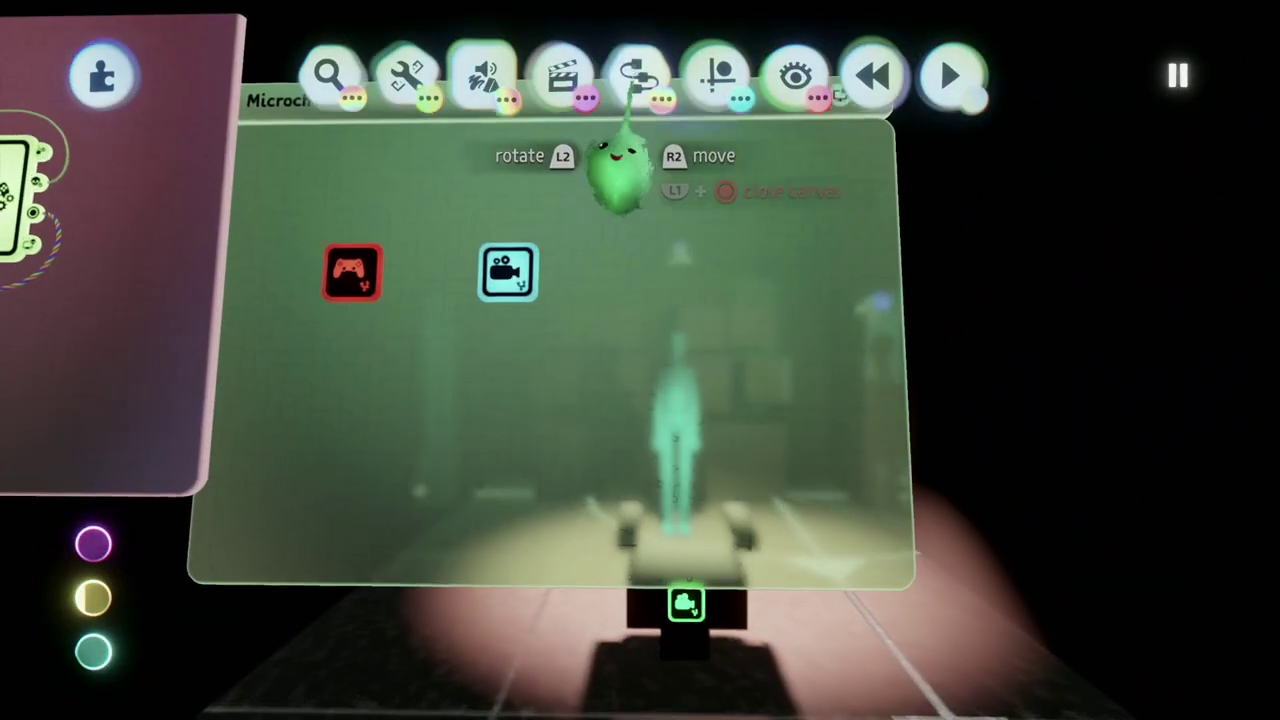
Stamp a new Logic microchip and name it Jumpscare
{"action": "left_click", "coordinate": [638, 78]}
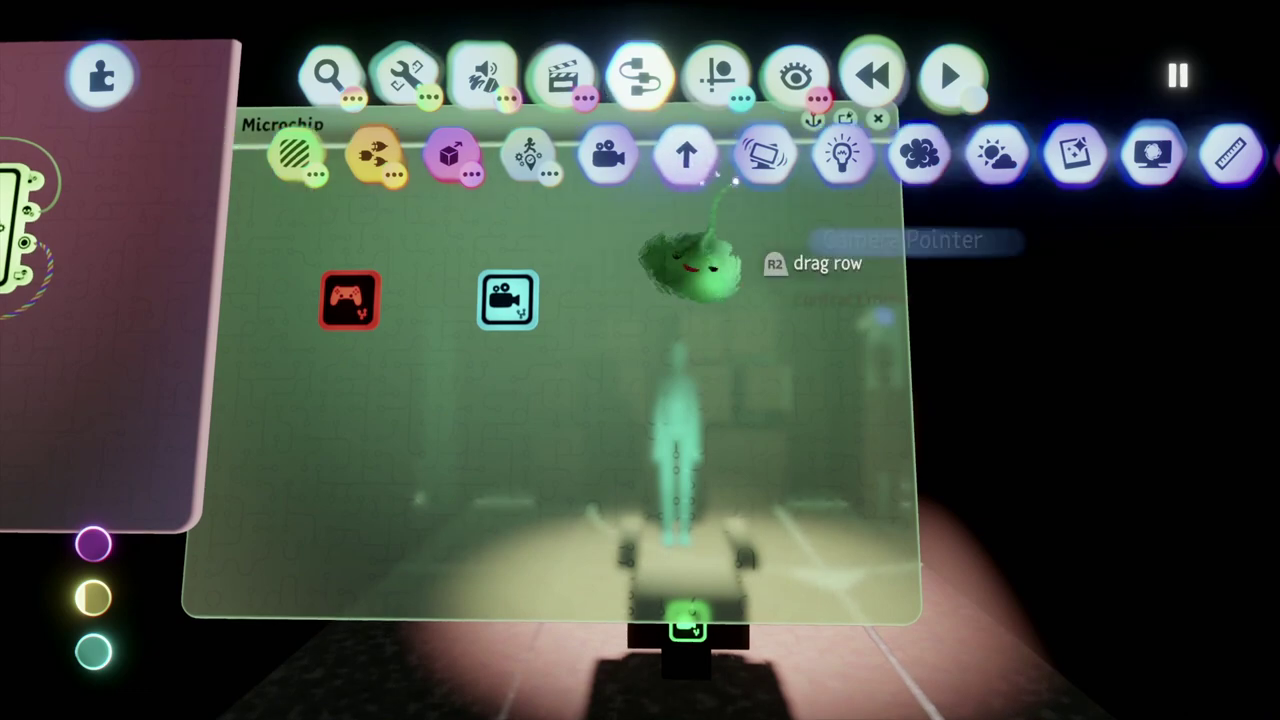
{"action": "left_click", "coordinate": [509, 155]}
{"action": "left_click", "coordinate": [975, 155]}
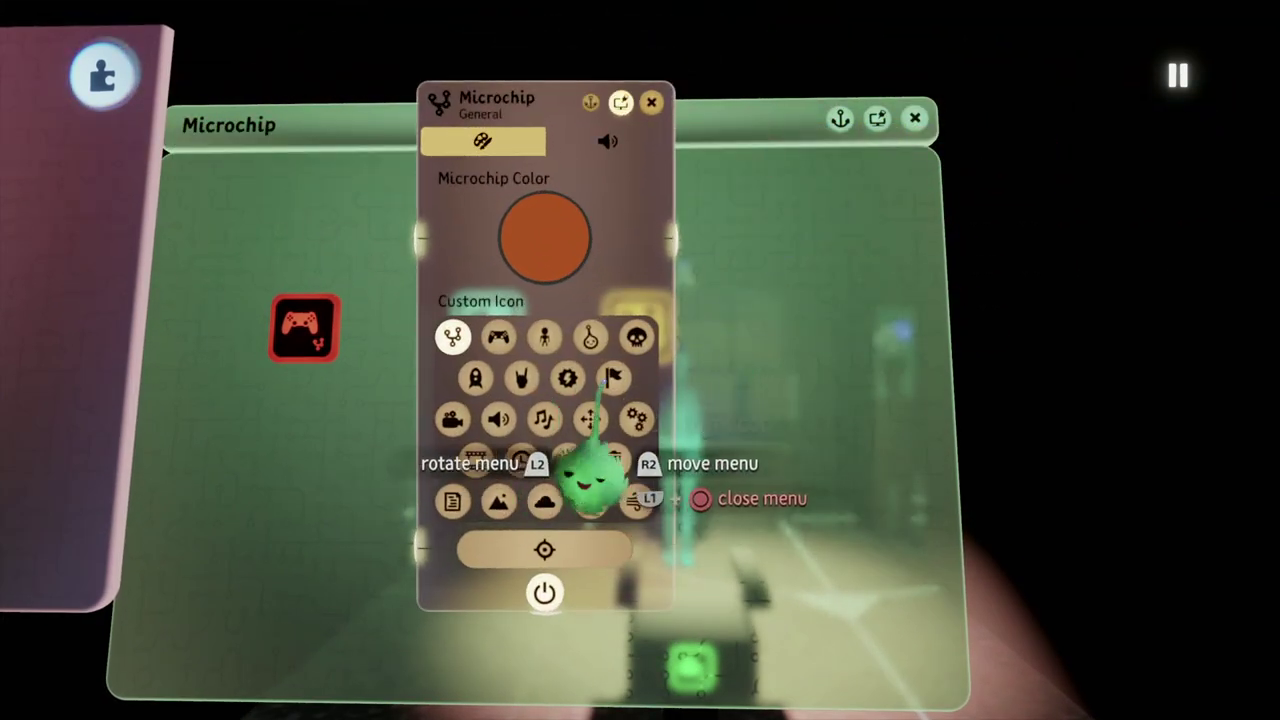
{"action": "left_click", "coordinate": [462, 203]}
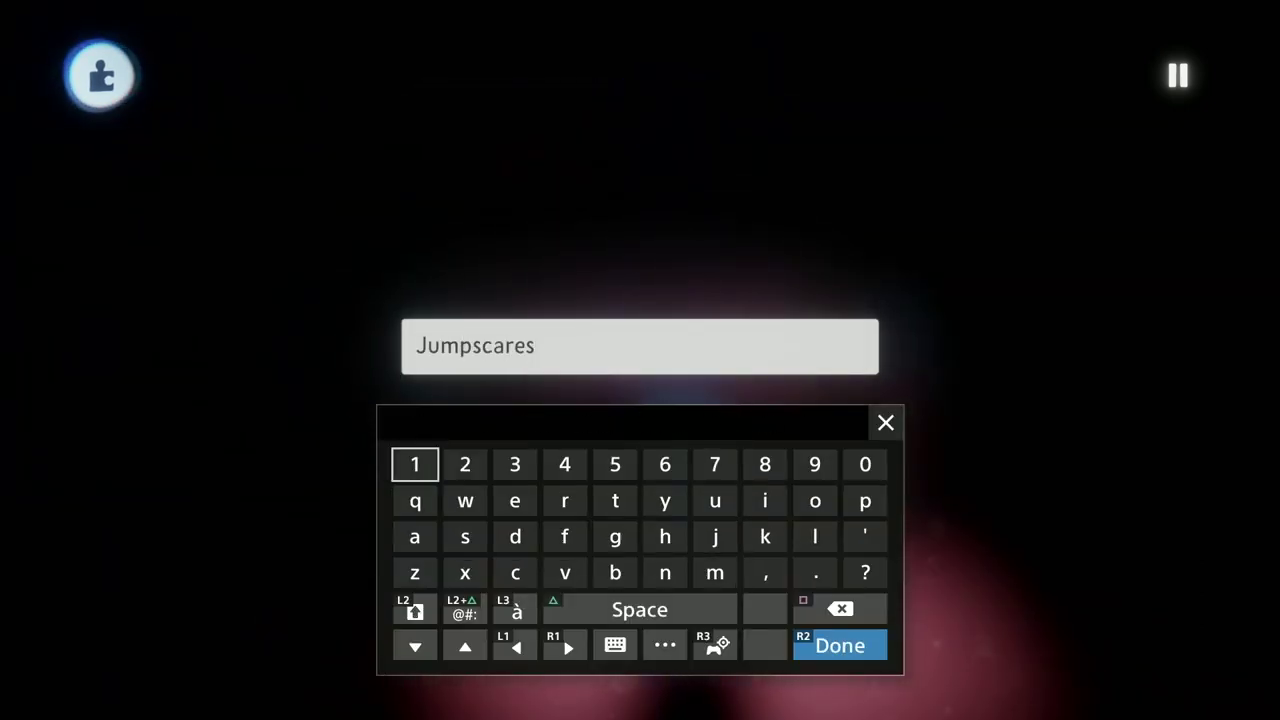
{"action": "type", "text": "Jumpscare"}
{"action": "key", "text": "Return"}
{"action": "key", "text": "Escape"}
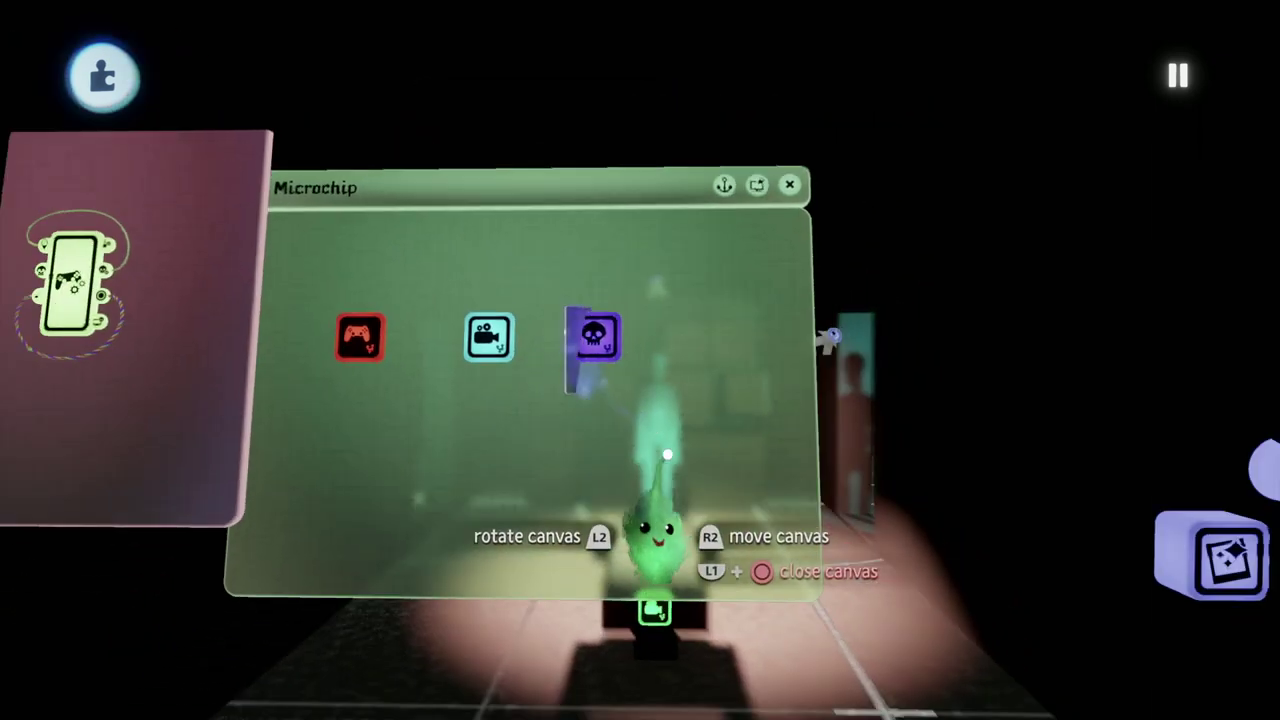
Place a Timeline gadget inside the Jumpscare microchip
{"action": "left_click", "coordinate": [588, 230]}
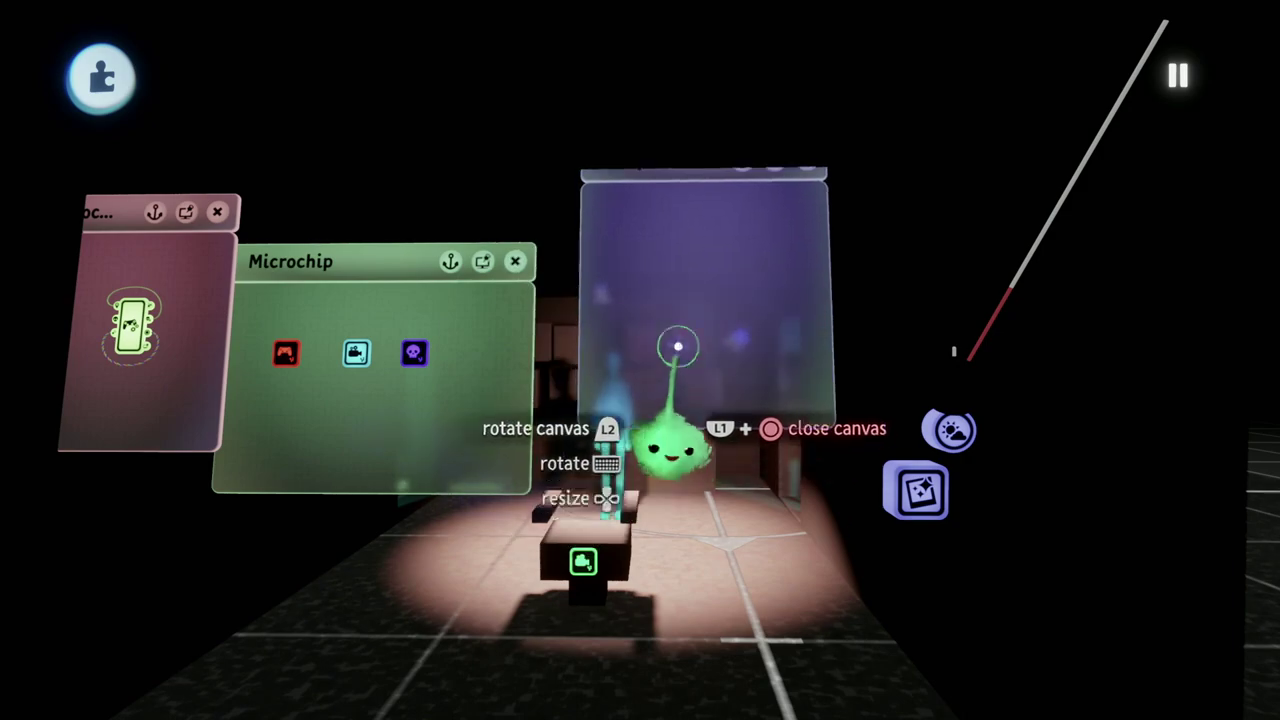
{"action": "key", "text": "Escape"}
{"action": "left_click", "coordinate": [562, 76]}
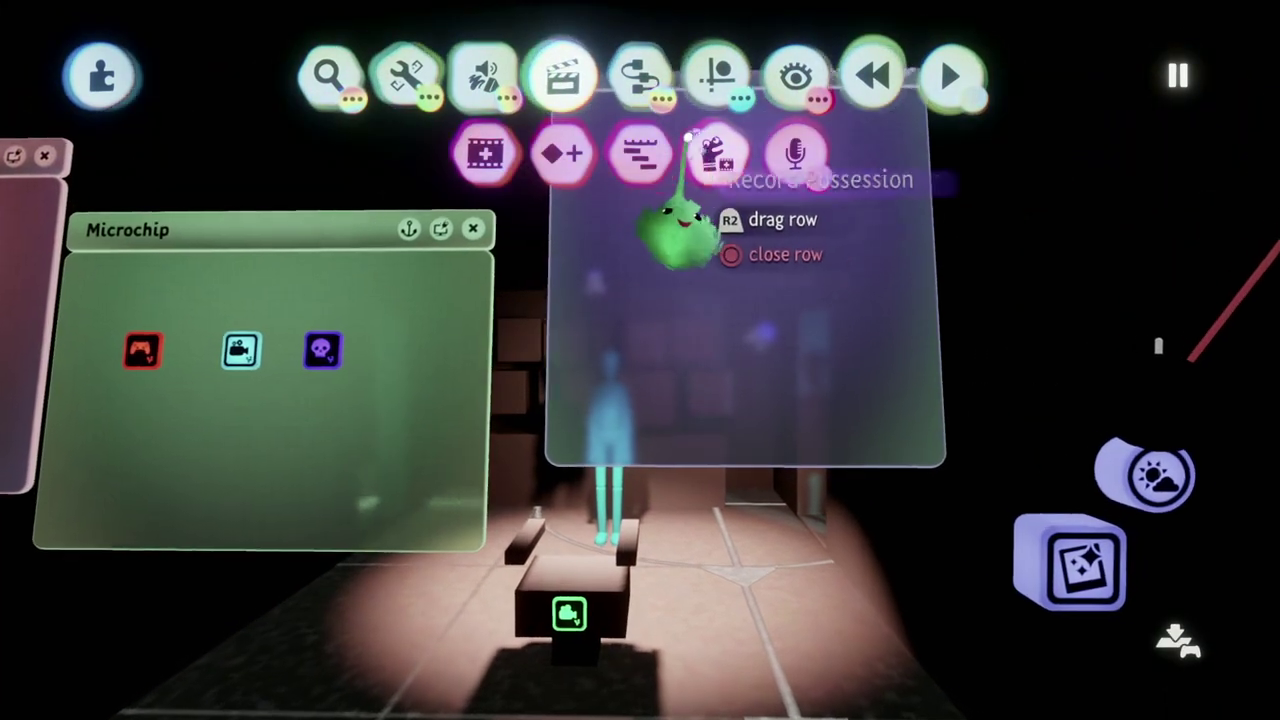
{"action": "left_click", "coordinate": [640, 152]}
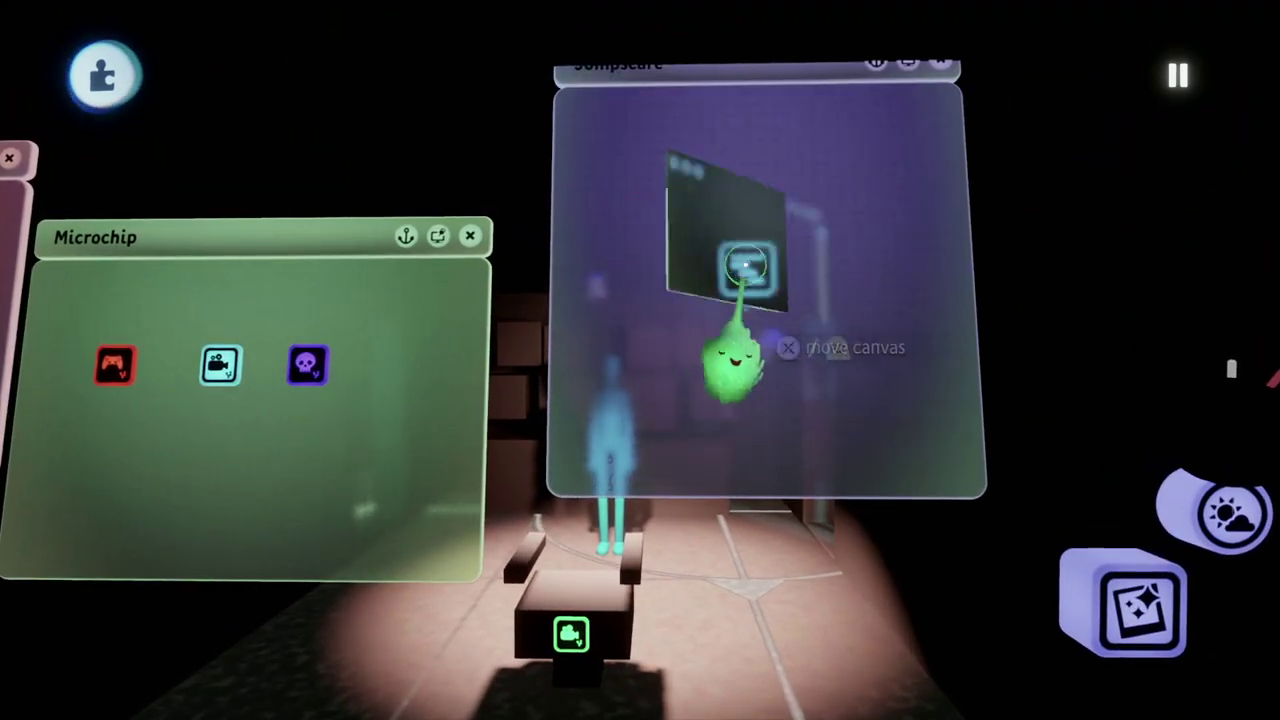
{"action": "left_click", "coordinate": [745, 265]}
{"action": "key", "text": "Escape"}
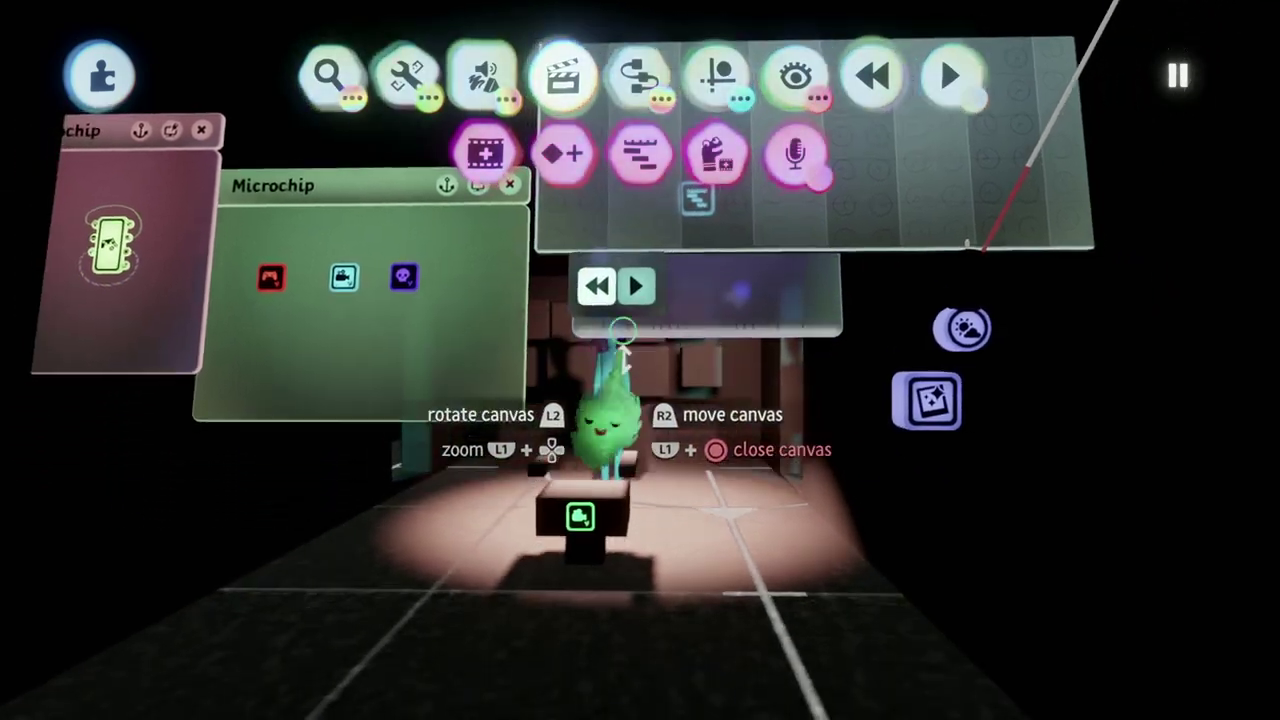
{"action": "key", "text": "Escape"}
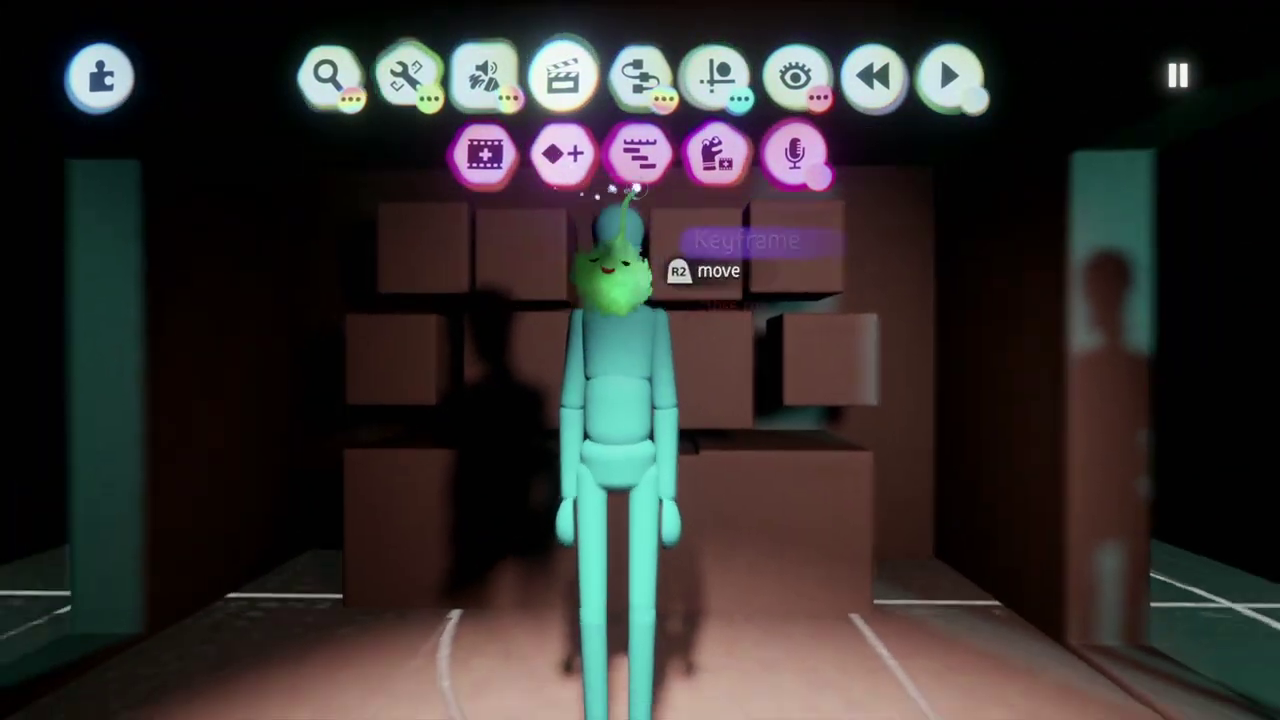
Stamp a Tag gadget on the mannequin puppet and name it JP
{"action": "left_click", "coordinate": [715, 75]}
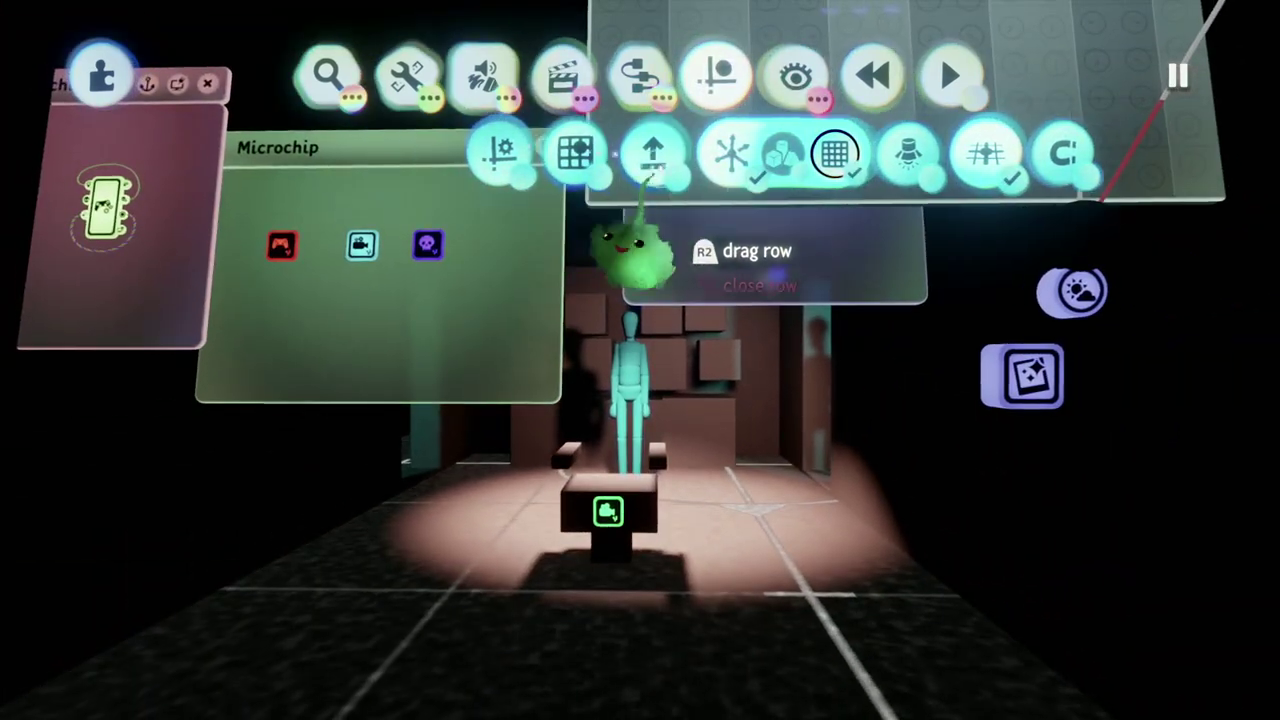
{"action": "left_click", "coordinate": [640, 75]}
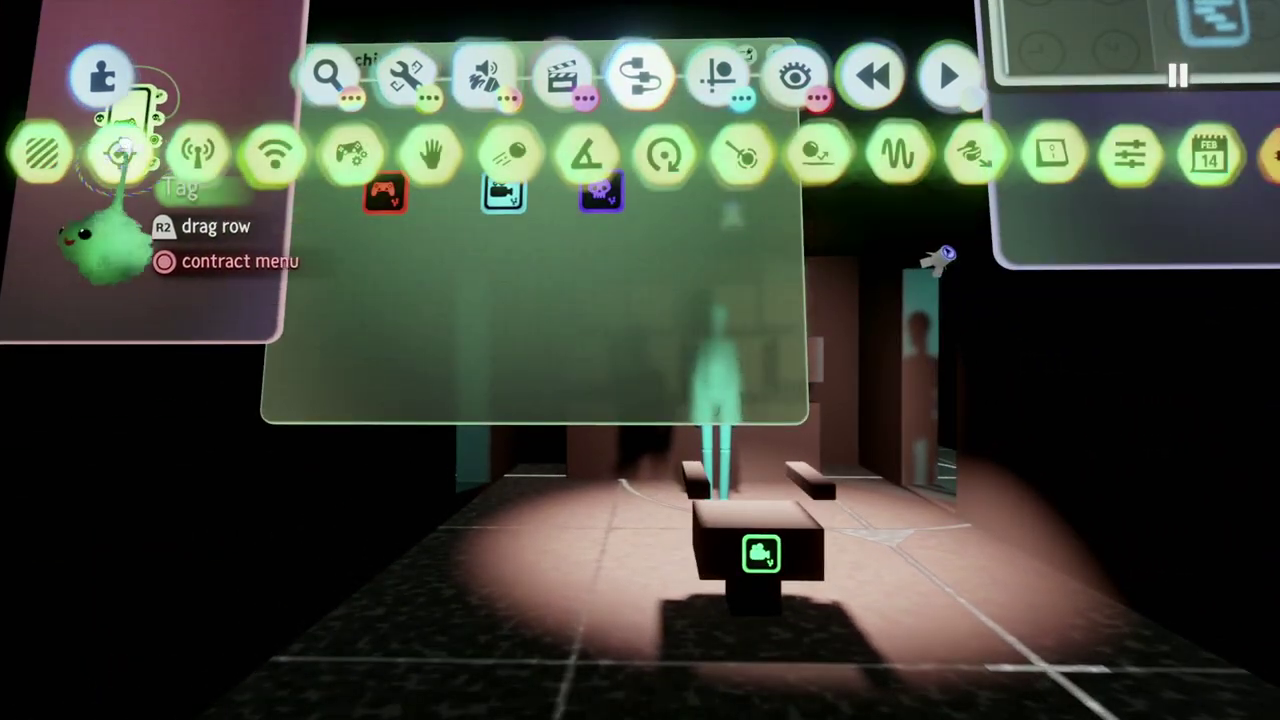
{"action": "left_click", "coordinate": [120, 152]}
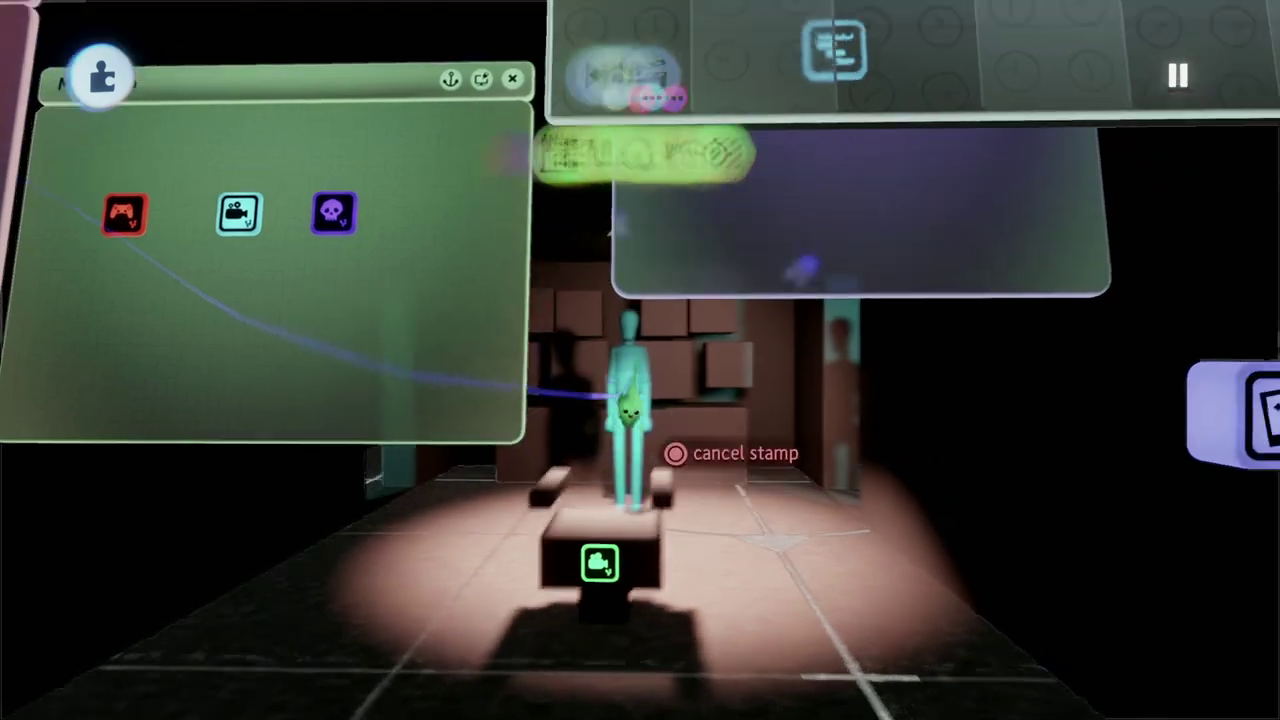
{"action": "left_click", "coordinate": [797, 410]}
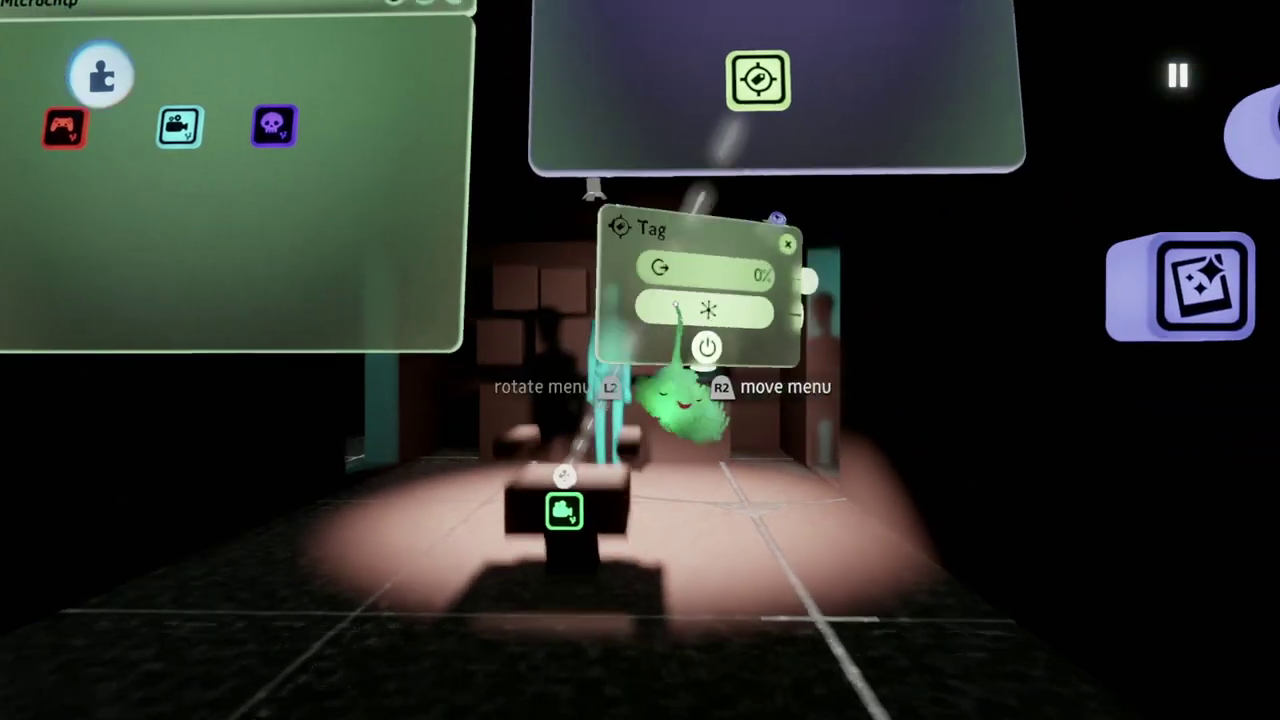
{"action": "left_click", "coordinate": [700, 378]}
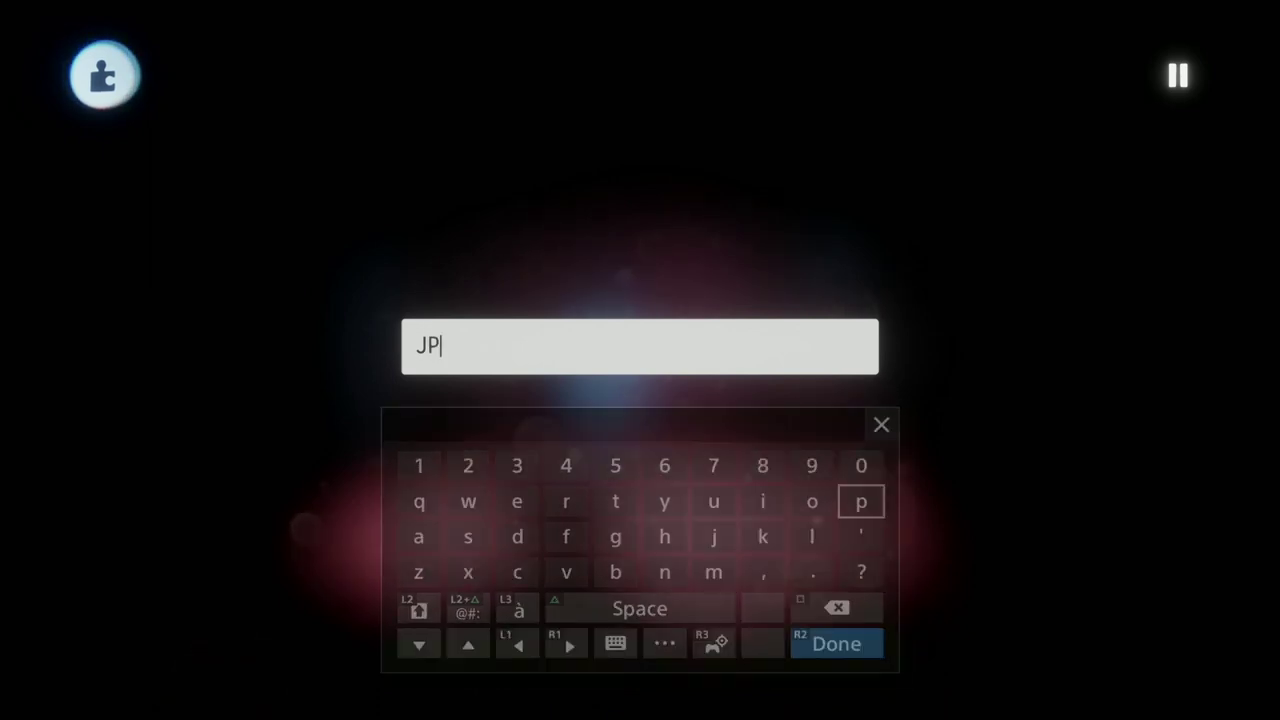
{"action": "key", "text": "Return"}
{"action": "key", "text": "Escape"}
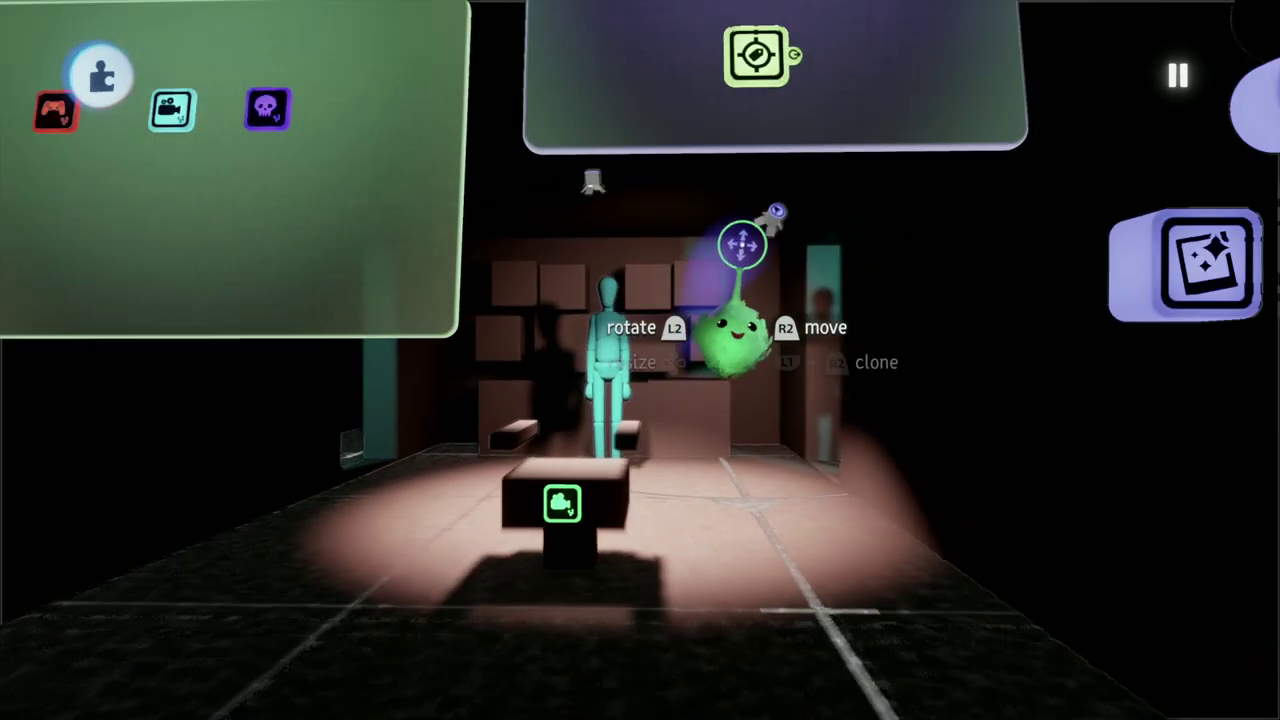
Turn on 1/32 grid snapping and rotate the object beside the mannequin
{"action": "left_click_drag", "start_coordinate": [700, 258], "coordinate": [732, 40]}
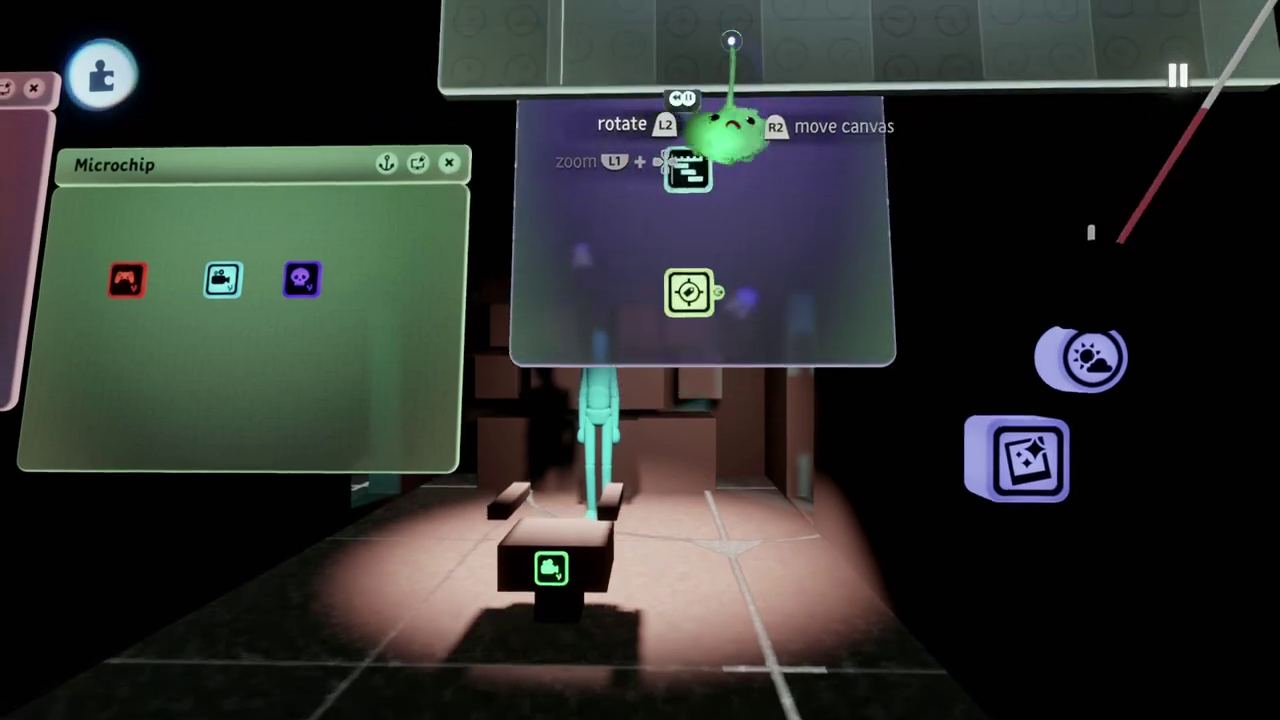
{"action": "key", "text": "Escape"}
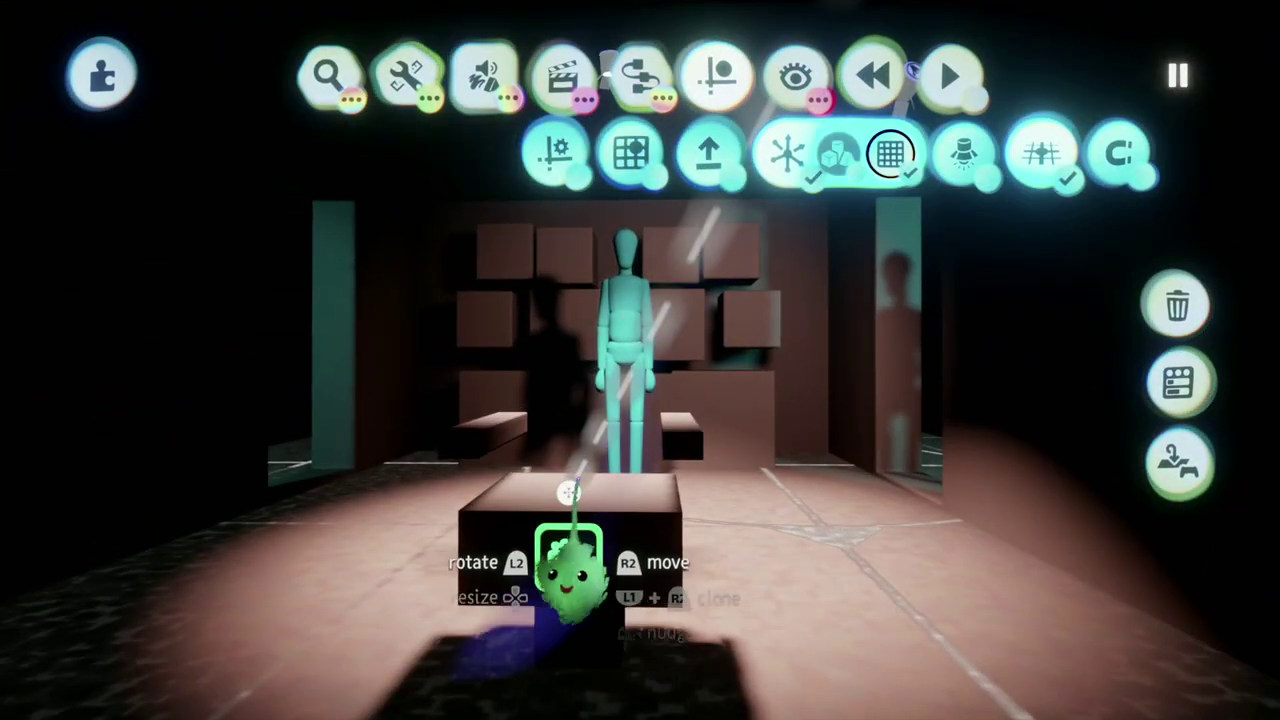
{"action": "left_click_drag", "start_coordinate": [569, 570], "coordinate": [666, 277]}
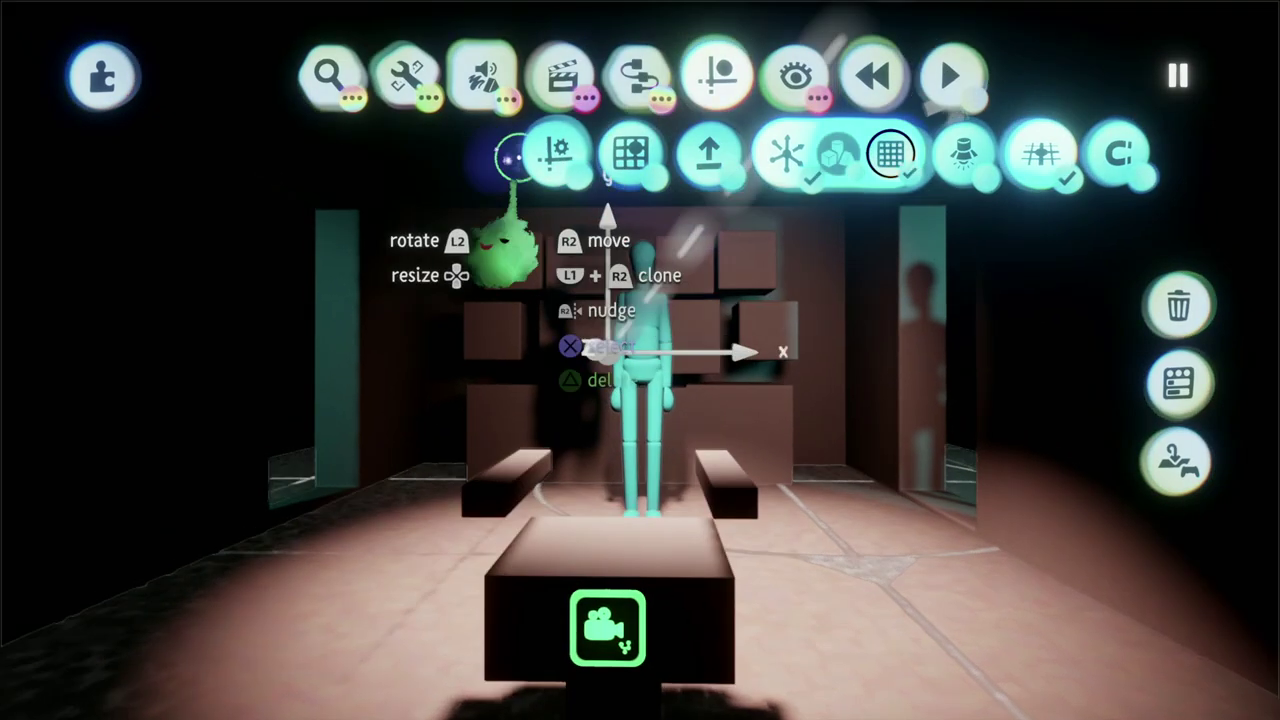
{"action": "left_click", "coordinate": [630, 152]}
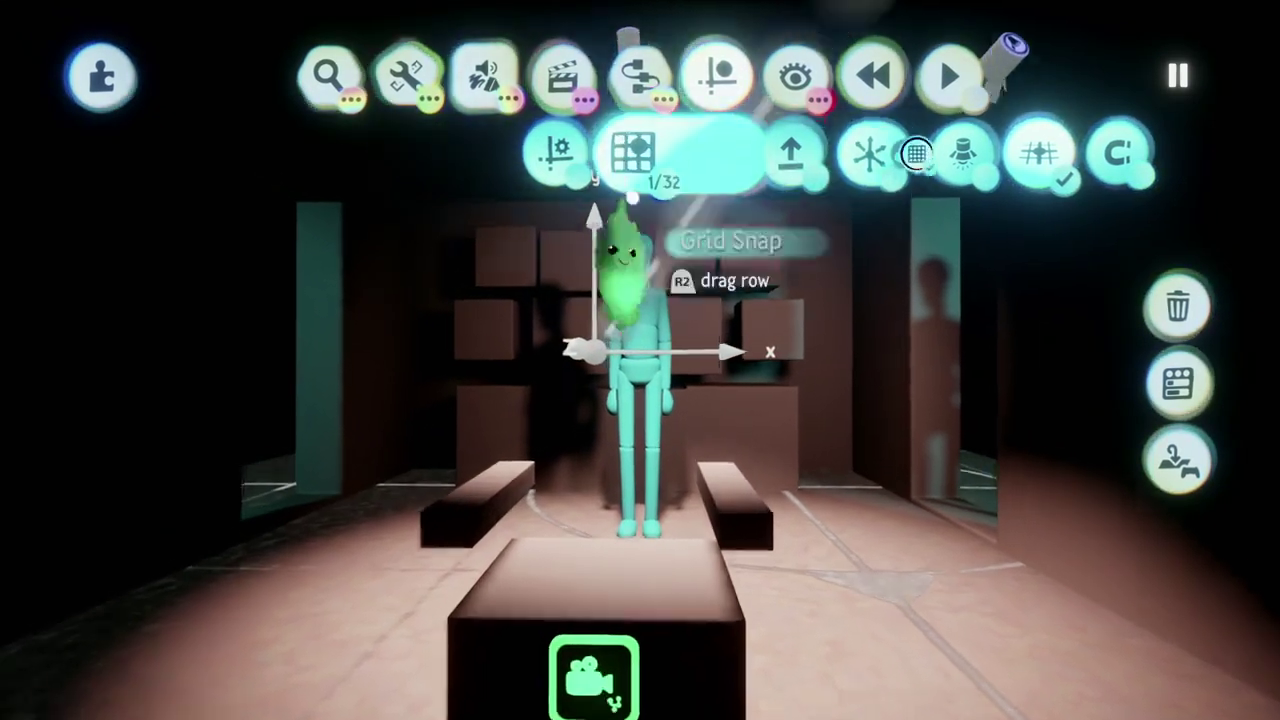
{"action": "left_click_drag", "start_coordinate": [566, 530], "coordinate": [651, 443]}
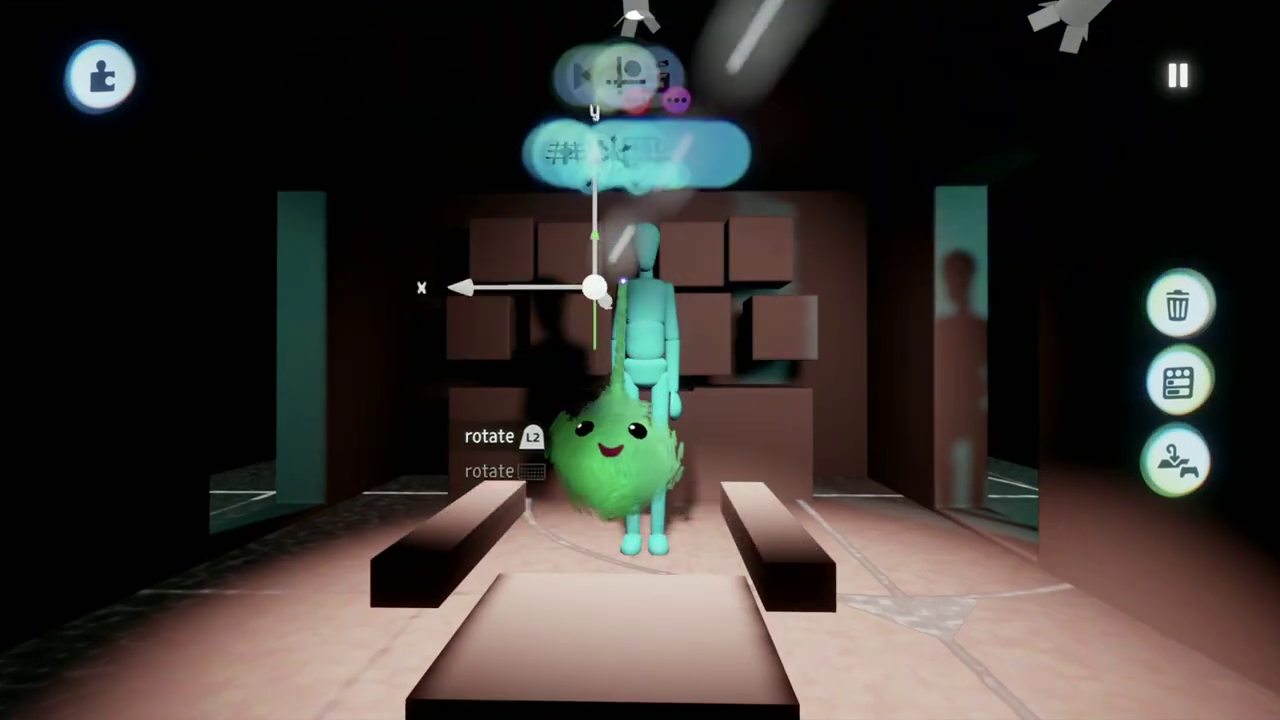
Drop the JP target into a Jumpscare timeline row as a clip
{"action": "left_click_drag", "start_coordinate": [605, 455], "coordinate": [620, 425]}
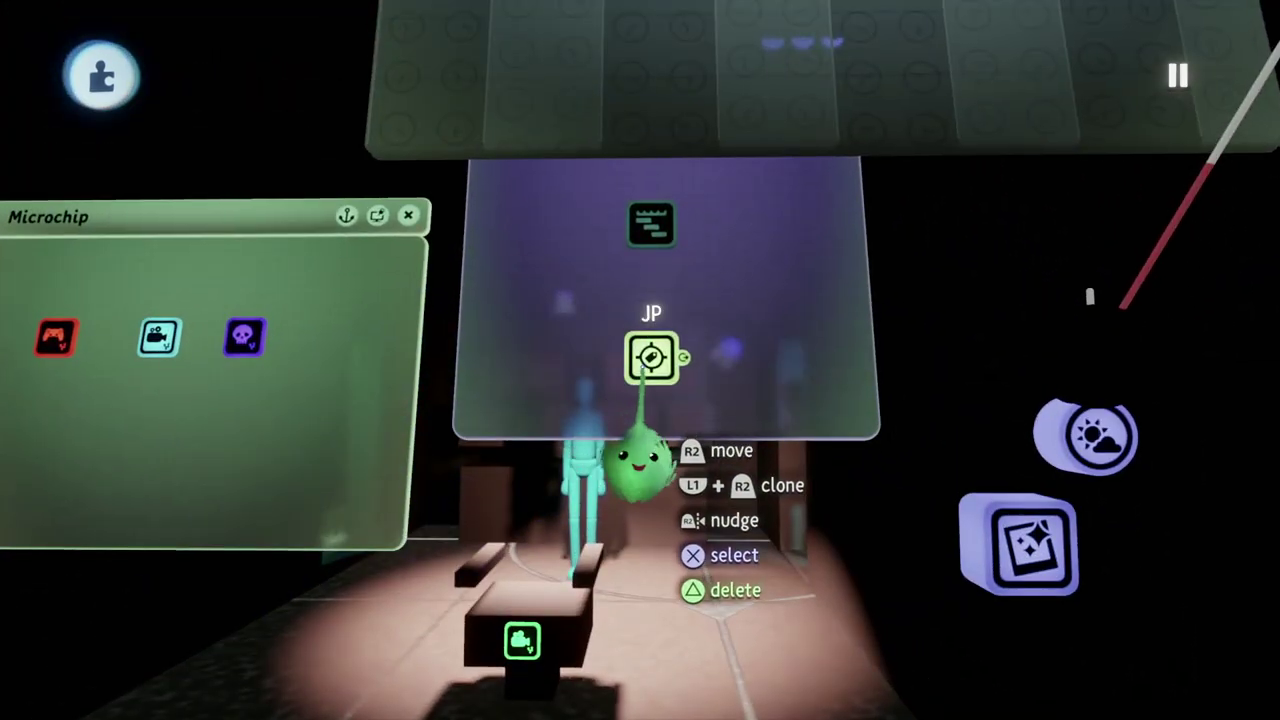
{"action": "left_click_drag", "start_coordinate": [606, 275], "coordinate": [420, 160]}
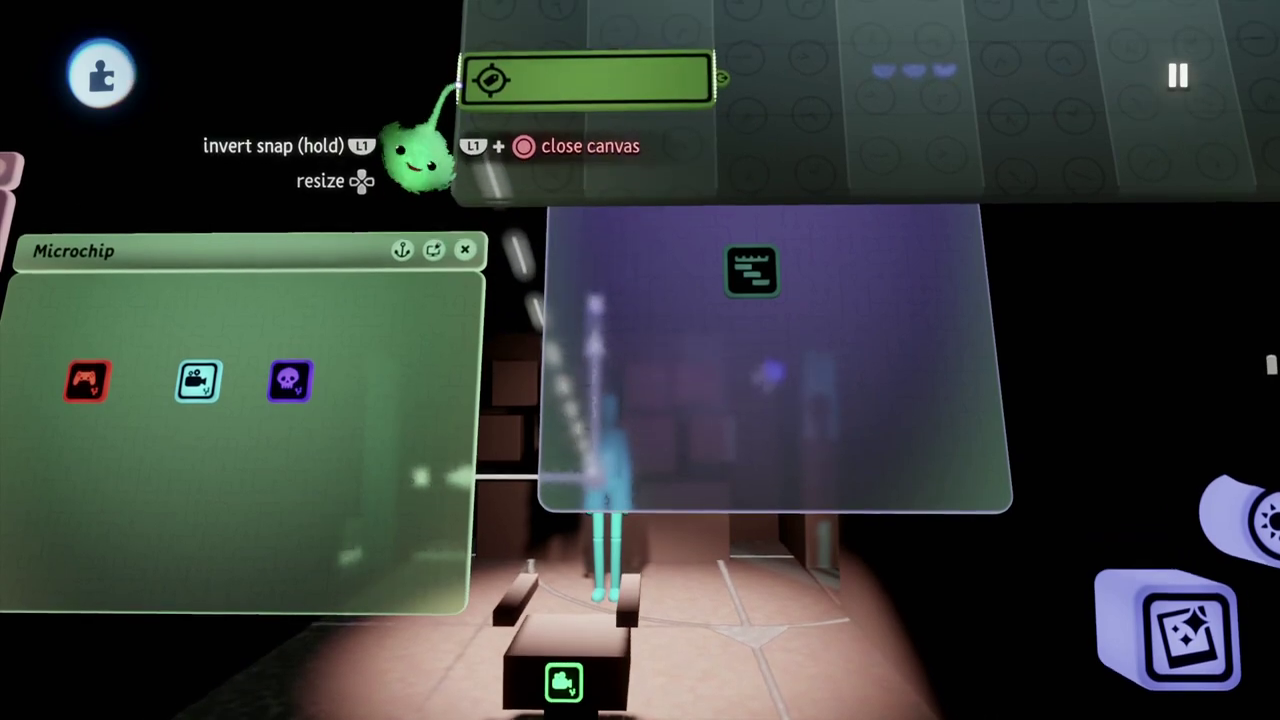
{"action": "mouse_move", "coordinate": [540, 262]}
{"action": "left_mouse_down"}
{"action": "mouse_move", "coordinate": [586, 272]}
{"action": "mouse_move", "coordinate": [651, 377]}
{"action": "mouse_move", "coordinate": [625, 388]}
{"action": "mouse_move", "coordinate": [640, 480]}
{"action": "left_mouse_up"}
{"action": "key", "text": "Escape"}
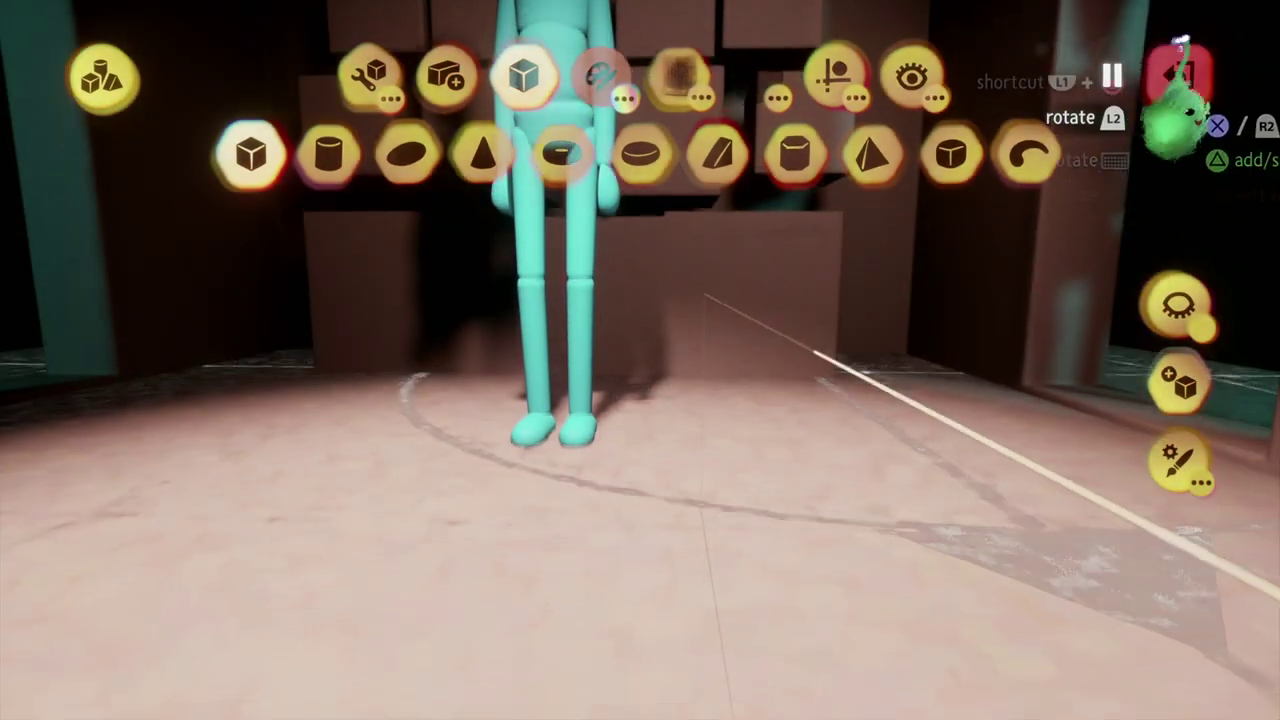
Add a Movers & Output Teleporter to the mannequin's Puppet Logic with tag name JP
{"action": "left_click", "coordinate": [1178, 75]}
{"action": "scroll", "coordinate": [595, 195], "scroll_direction": "up", "scroll_amount": 3}
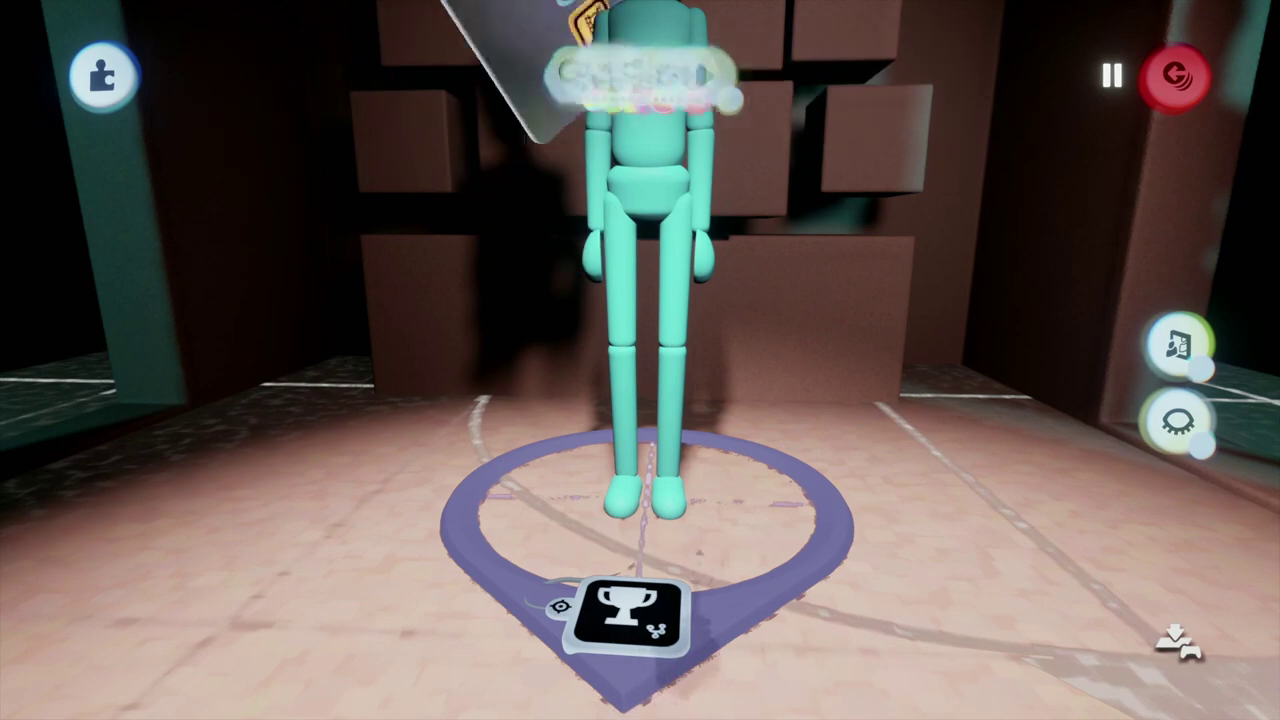
{"action": "left_click", "coordinate": [628, 612]}
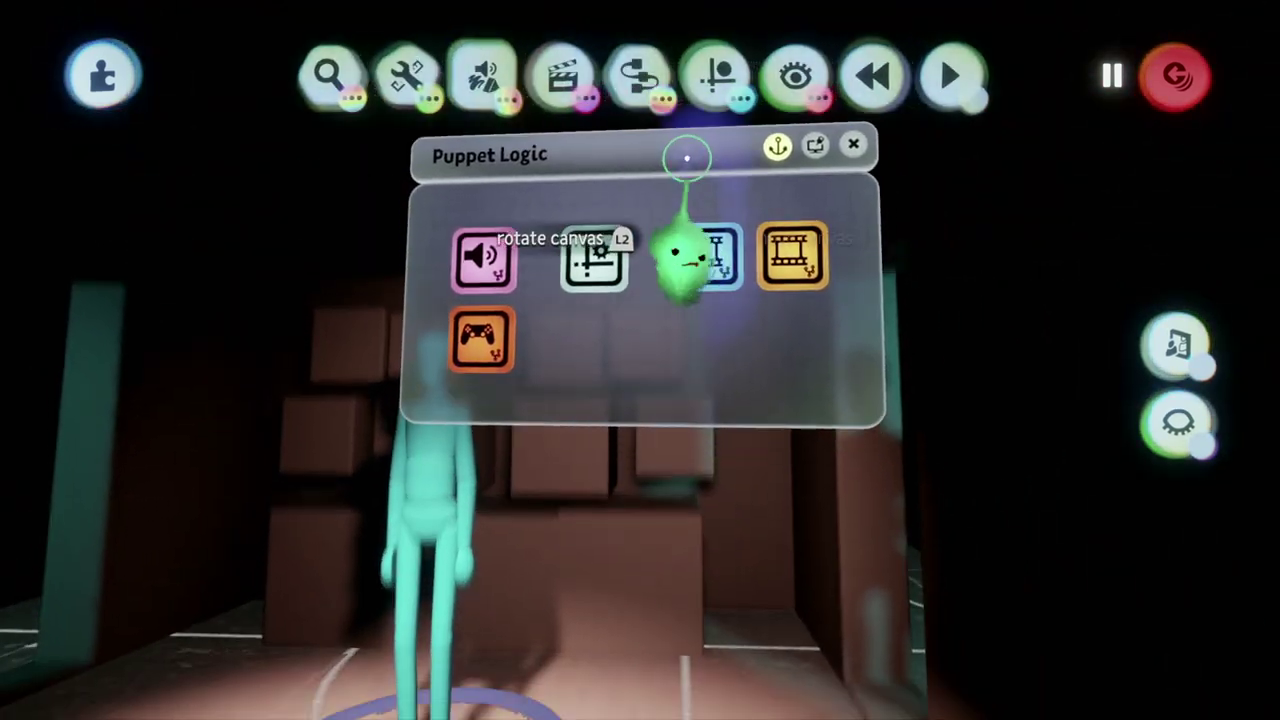
{"action": "mouse_move", "coordinate": [565, 80]}
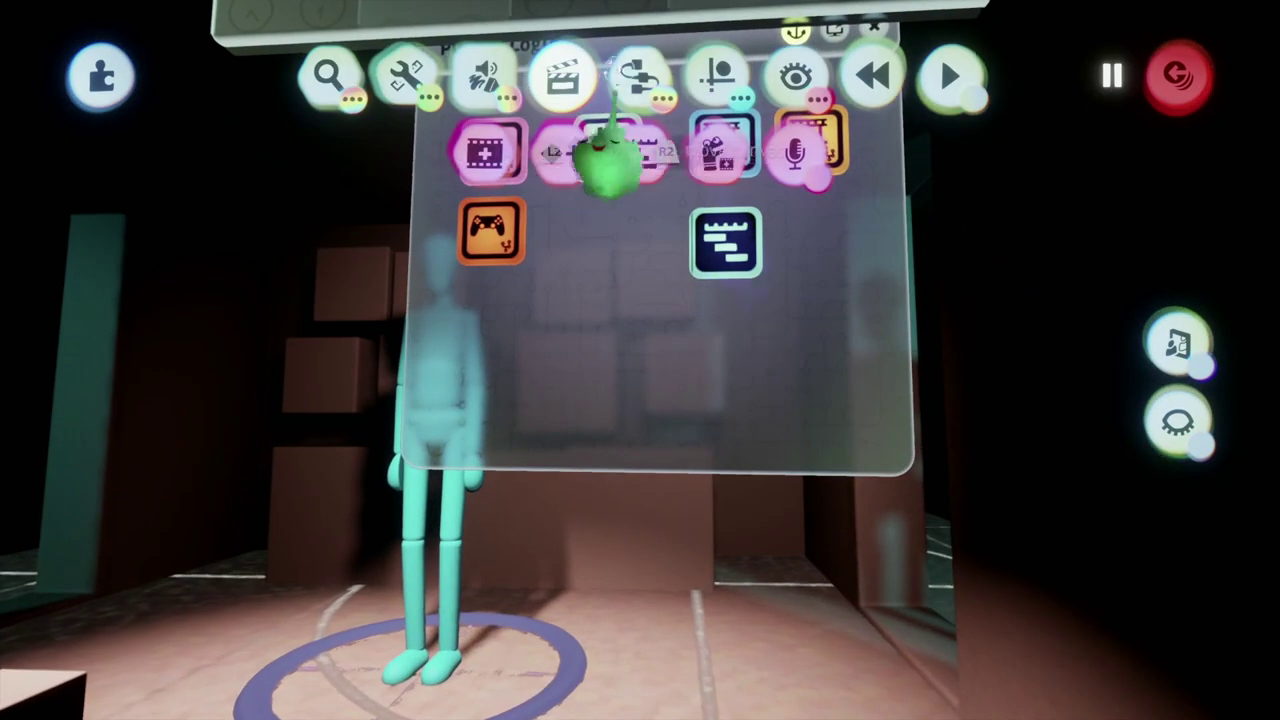
{"action": "left_click", "coordinate": [856, 152]}
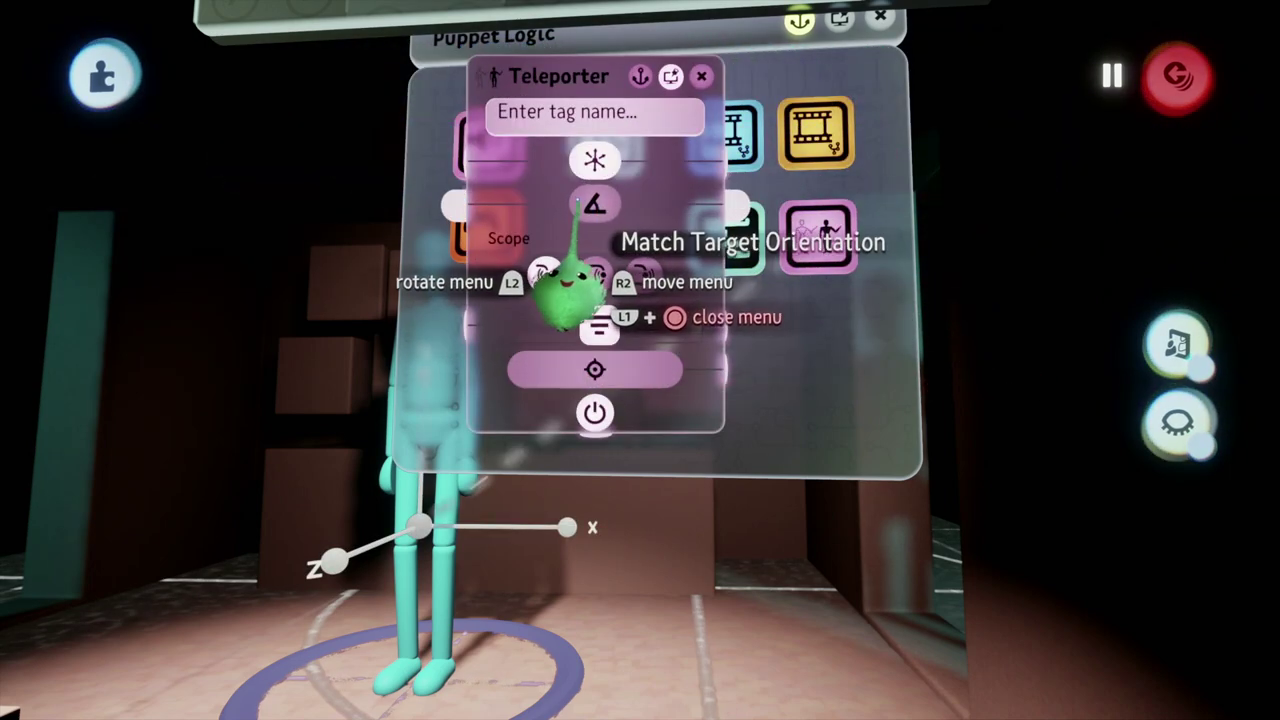
{"action": "left_click", "coordinate": [573, 114]}
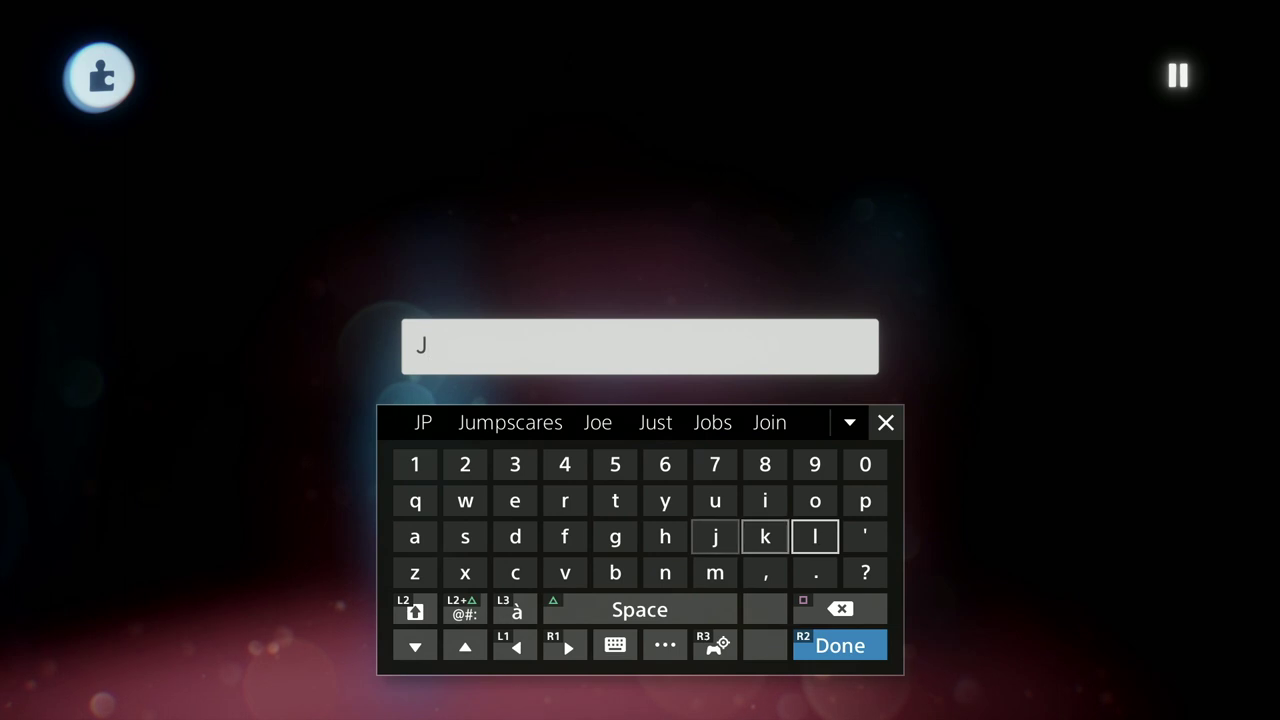
{"action": "type", "text": "JP"}
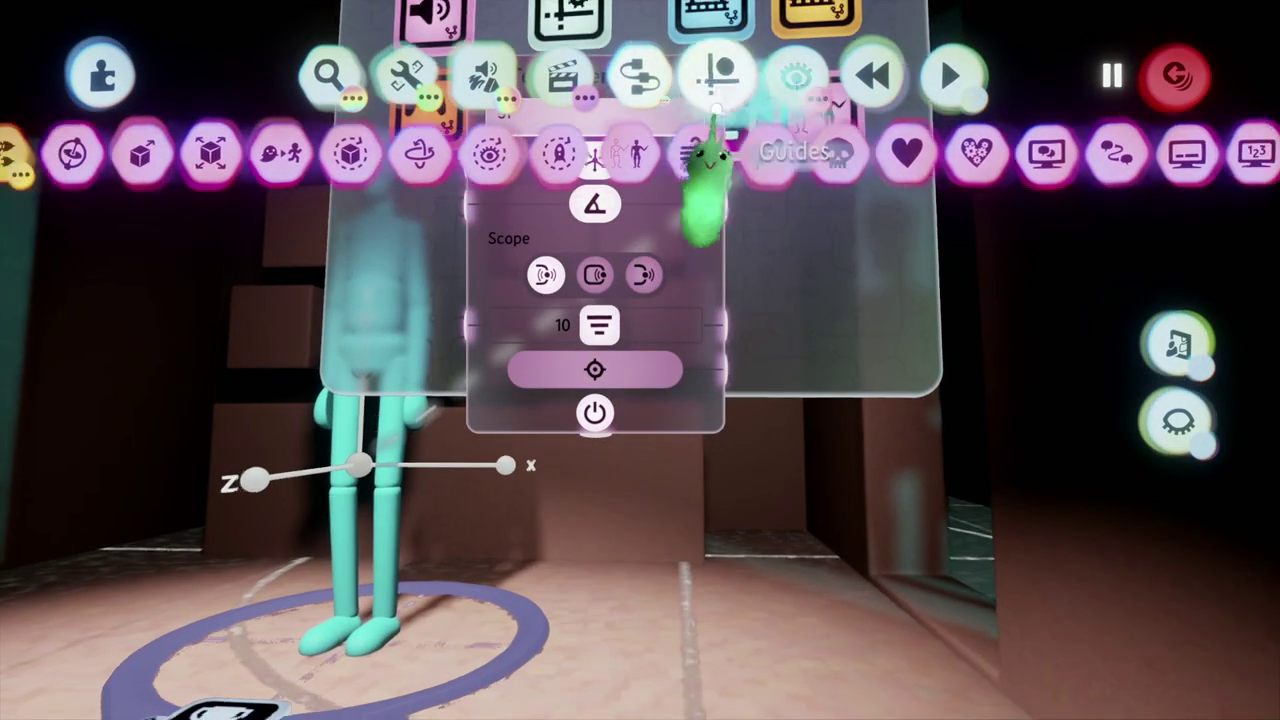
Lift the JP teleporter gizmo up onto the mannequin
{"action": "left_click", "coordinate": [708, 155]}
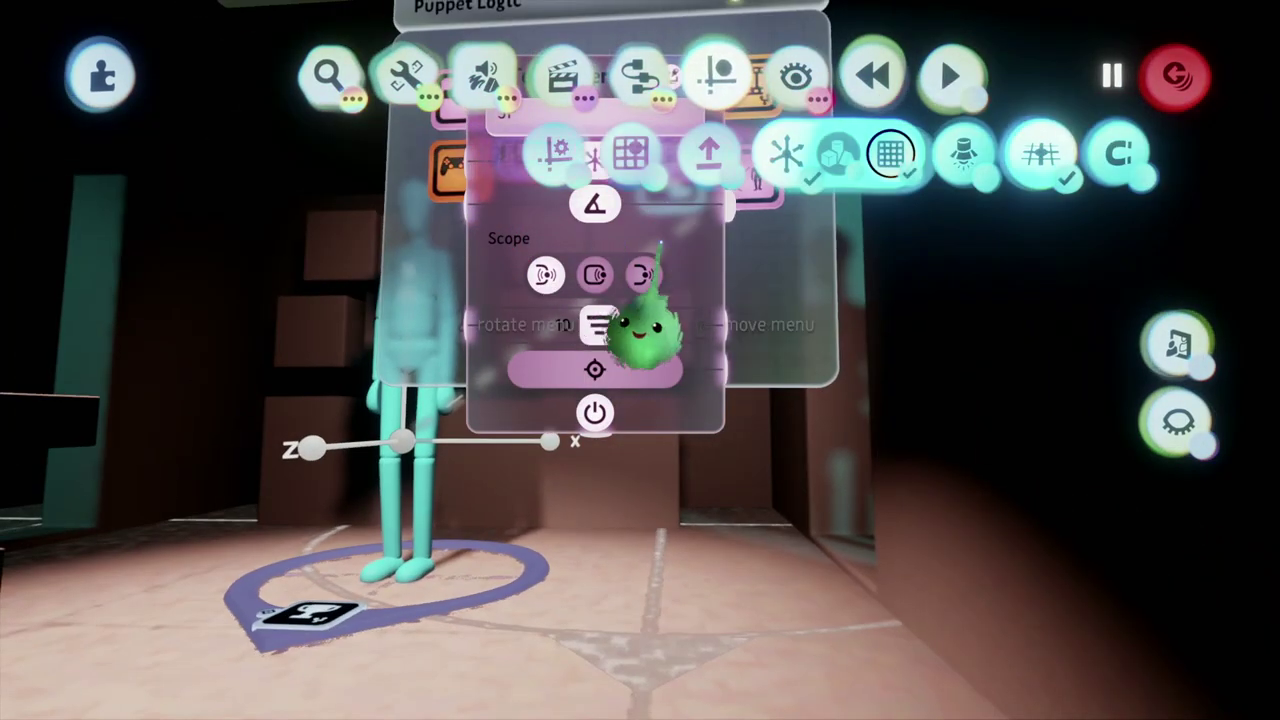
{"action": "middle_click_drag", "start_coordinate": [588, 163], "coordinate": [525, 435]}
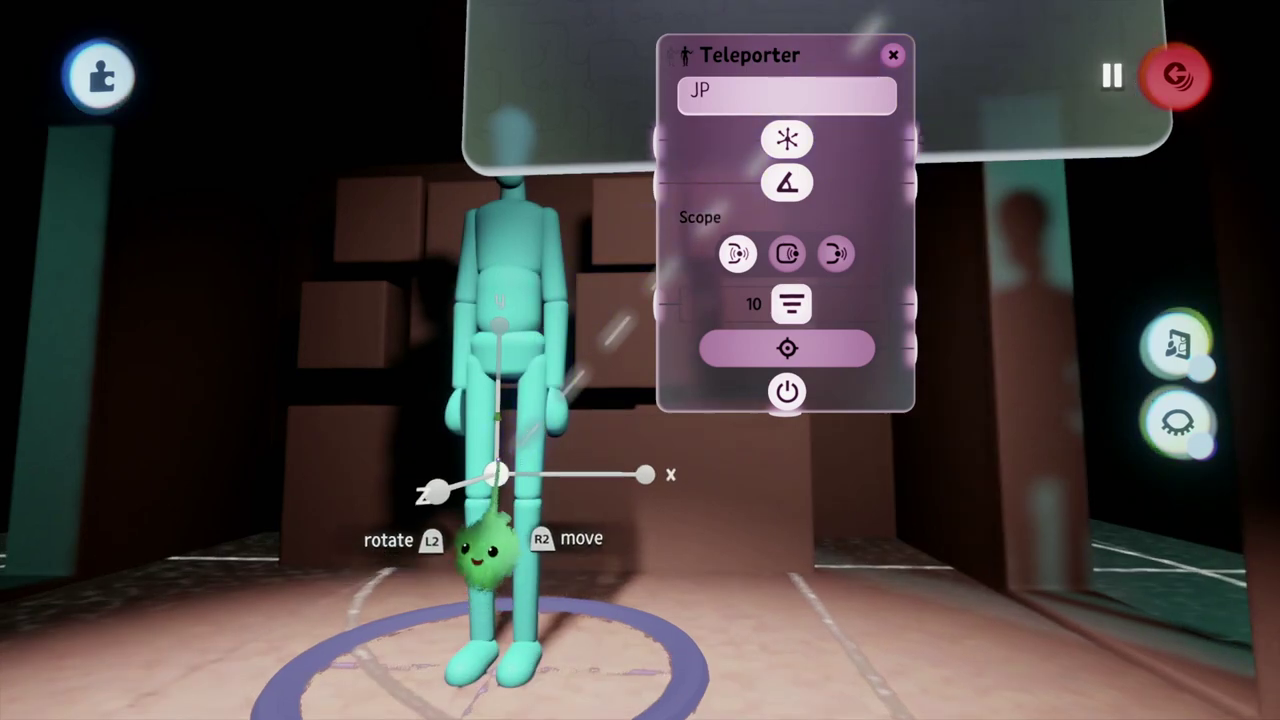
{"action": "left_click_drag", "start_coordinate": [480, 548], "coordinate": [495, 412]}
{"action": "middle_click_drag", "start_coordinate": [498, 432], "coordinate": [720, 440]}
{"action": "middle_click_drag", "start_coordinate": [730, 352], "coordinate": [585, 316]}
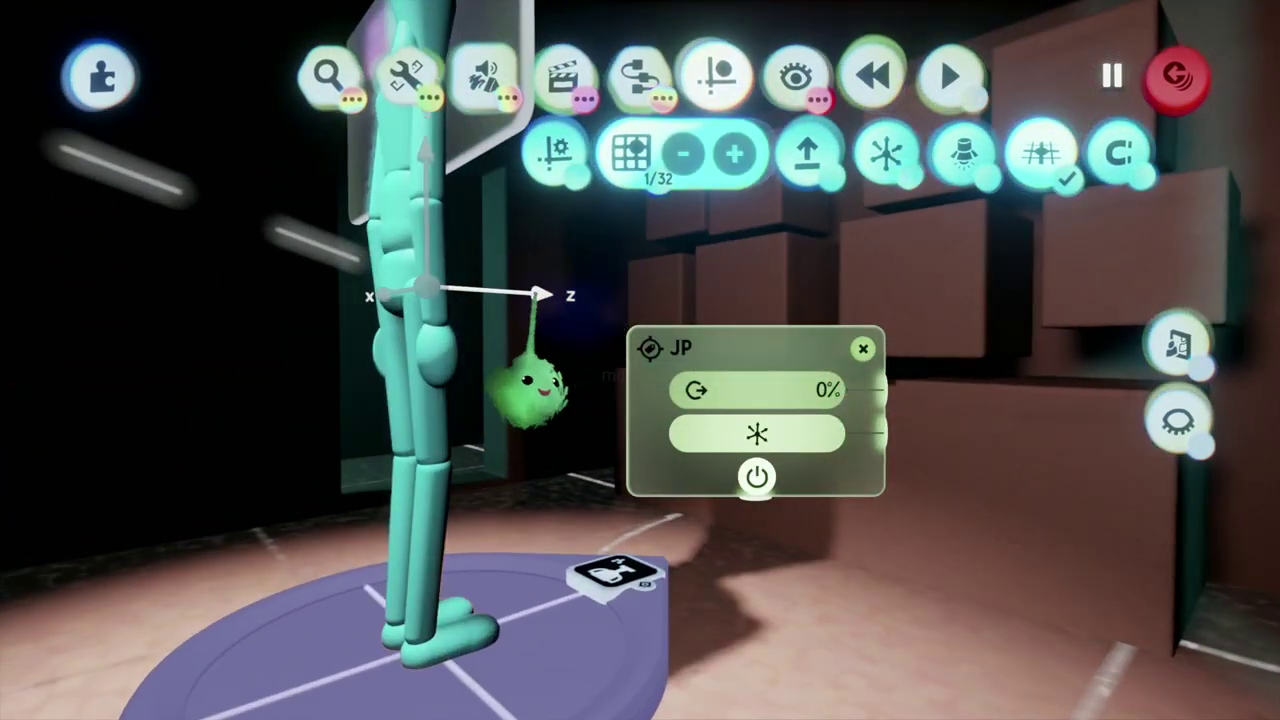
{"action": "middle_click_drag", "start_coordinate": [565, 365], "coordinate": [822, 452]}
Orbit around the mannequin and inspect the JP target's settings
{"action": "key", "text": "Escape"}
{"action": "middle_click_drag", "start_coordinate": [820, 366], "coordinate": [835, 290]}
{"action": "middle_click_drag", "start_coordinate": [682, 352], "coordinate": [752, 260]}
{"action": "left_click", "coordinate": [688, 282]}
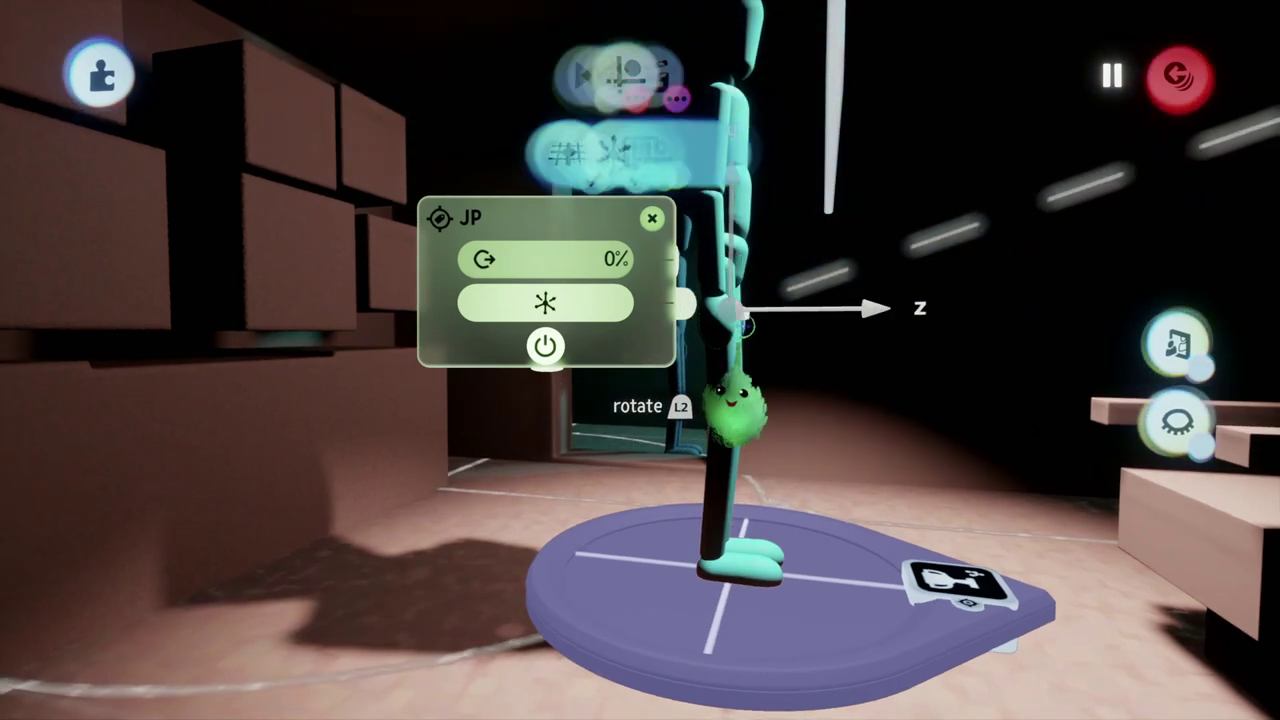
{"action": "middle_click_drag", "start_coordinate": [735, 425], "coordinate": [710, 538]}
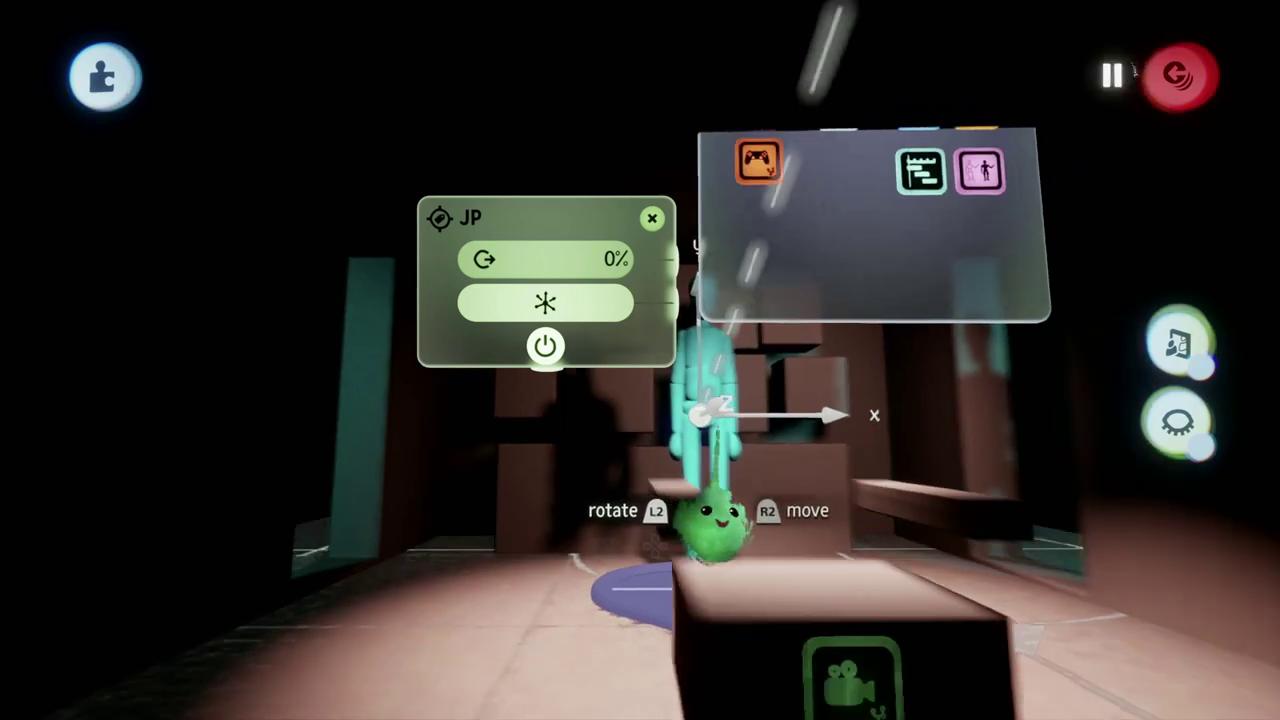
{"action": "middle_click_drag", "start_coordinate": [712, 515], "coordinate": [612, 310]}
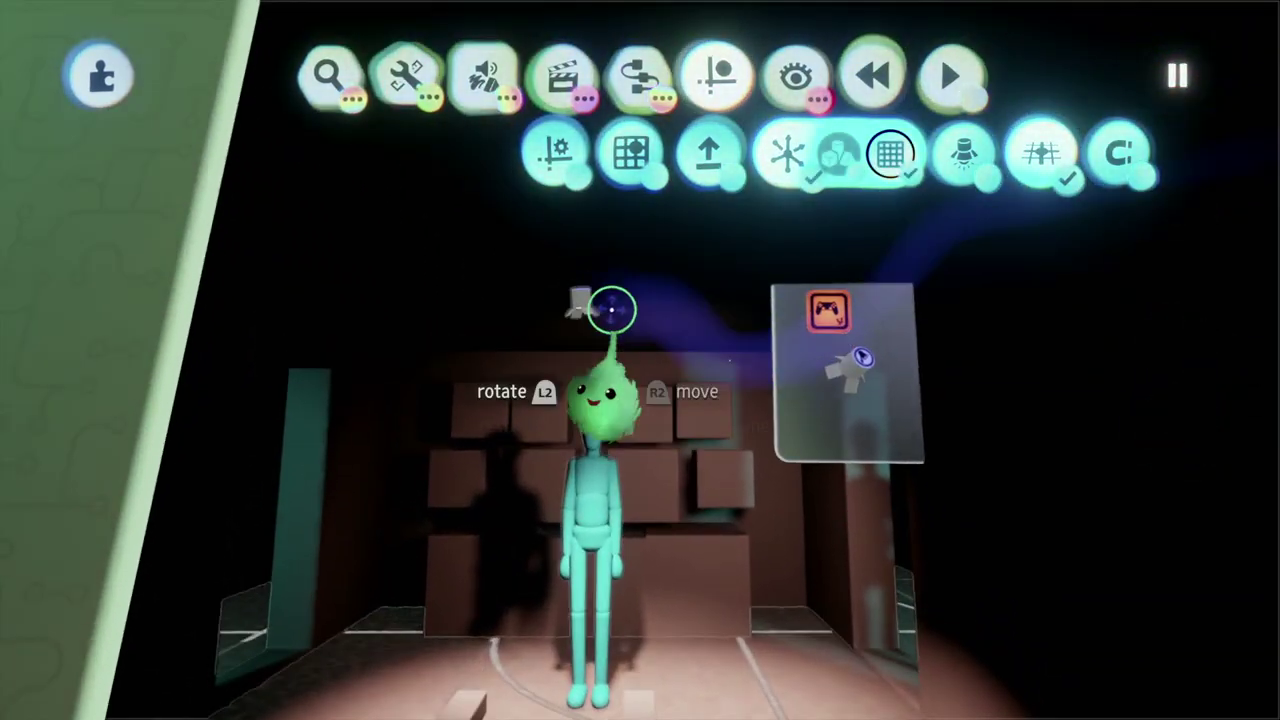
Rotate the white spotlight to about 108° so its beam lands on the mannequin
{"action": "middle_click_drag", "start_coordinate": [575, 395], "coordinate": [490, 385]}
{"action": "left_click_drag", "start_coordinate": [508, 345], "coordinate": [483, 605]}
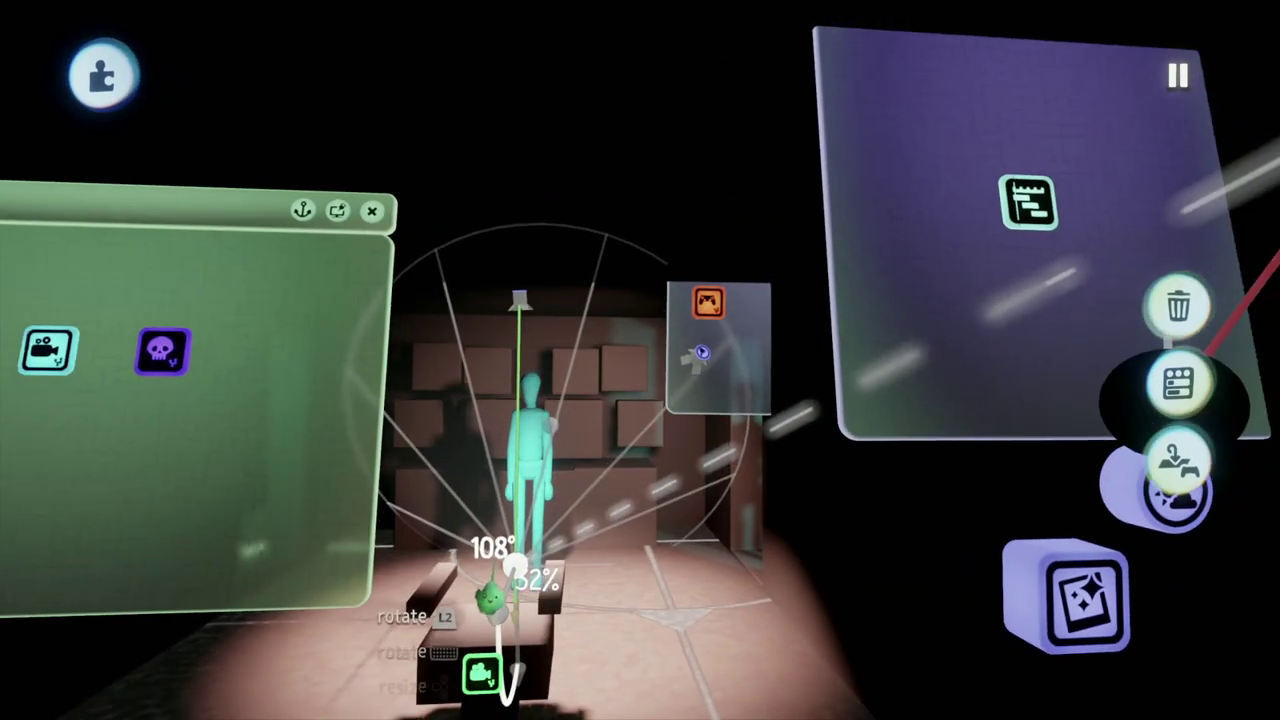
{"action": "mouse_move", "coordinate": [494, 594]}
{"action": "middle_mouse_down"}
{"action": "mouse_move", "coordinate": [500, 608]}
{"action": "mouse_move", "coordinate": [485, 600]}
{"action": "middle_mouse_up"}
{"action": "left_click_drag", "start_coordinate": [483, 600], "coordinate": [757, 429]}
{"action": "middle_click_drag", "start_coordinate": [683, 385], "coordinate": [818, 268]}
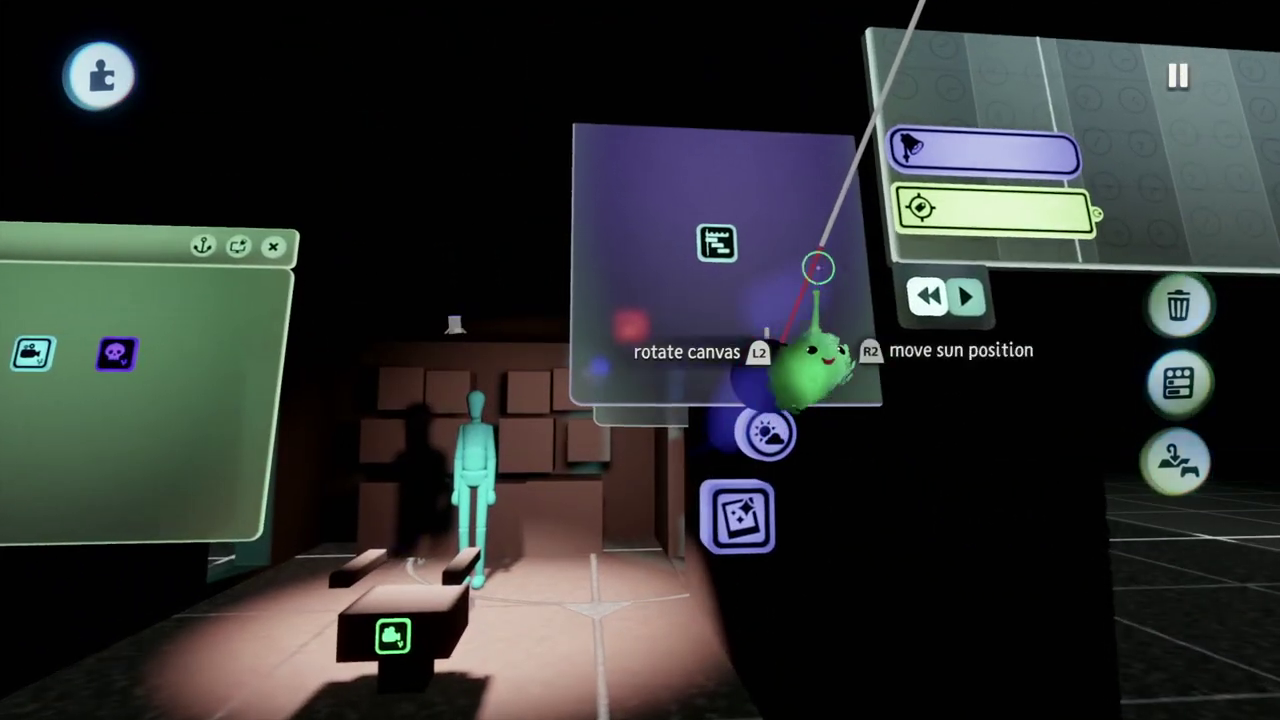
{"action": "left_click", "coordinate": [925, 270]}
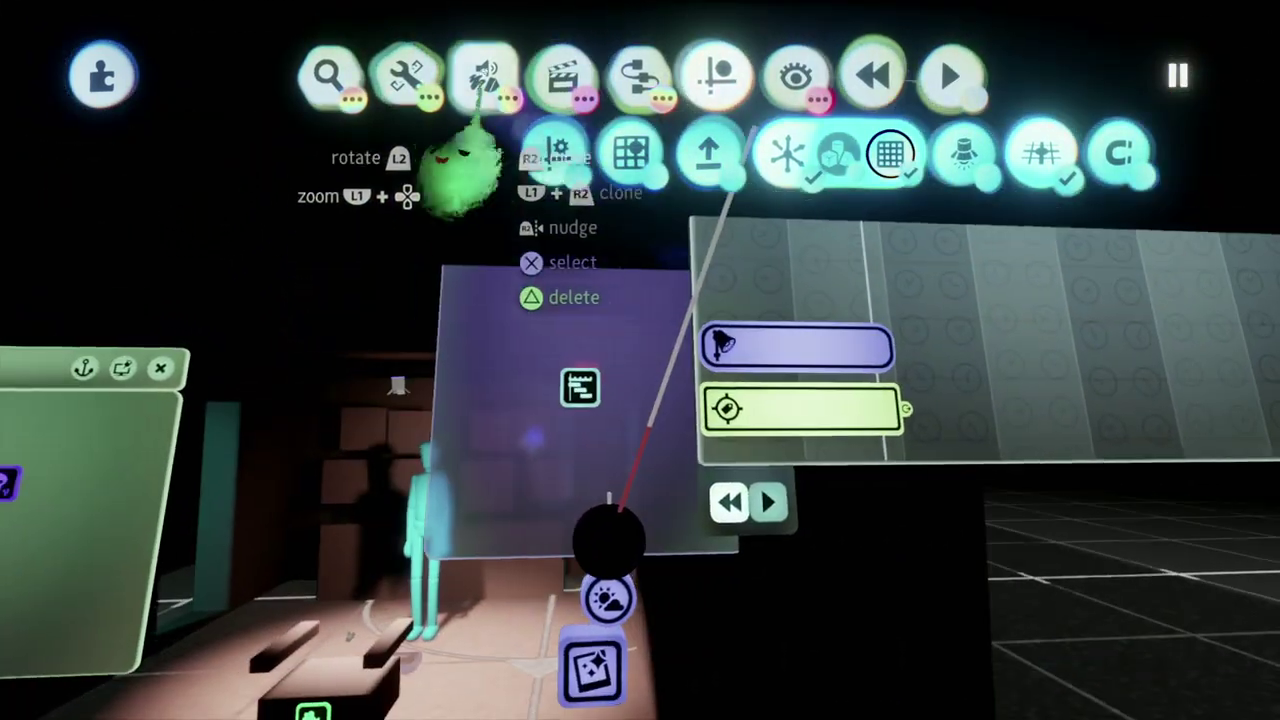
Start an Action Recorder with keyframe recording and select the spotlight above the mannequin
{"action": "left_click", "coordinate": [562, 75]}
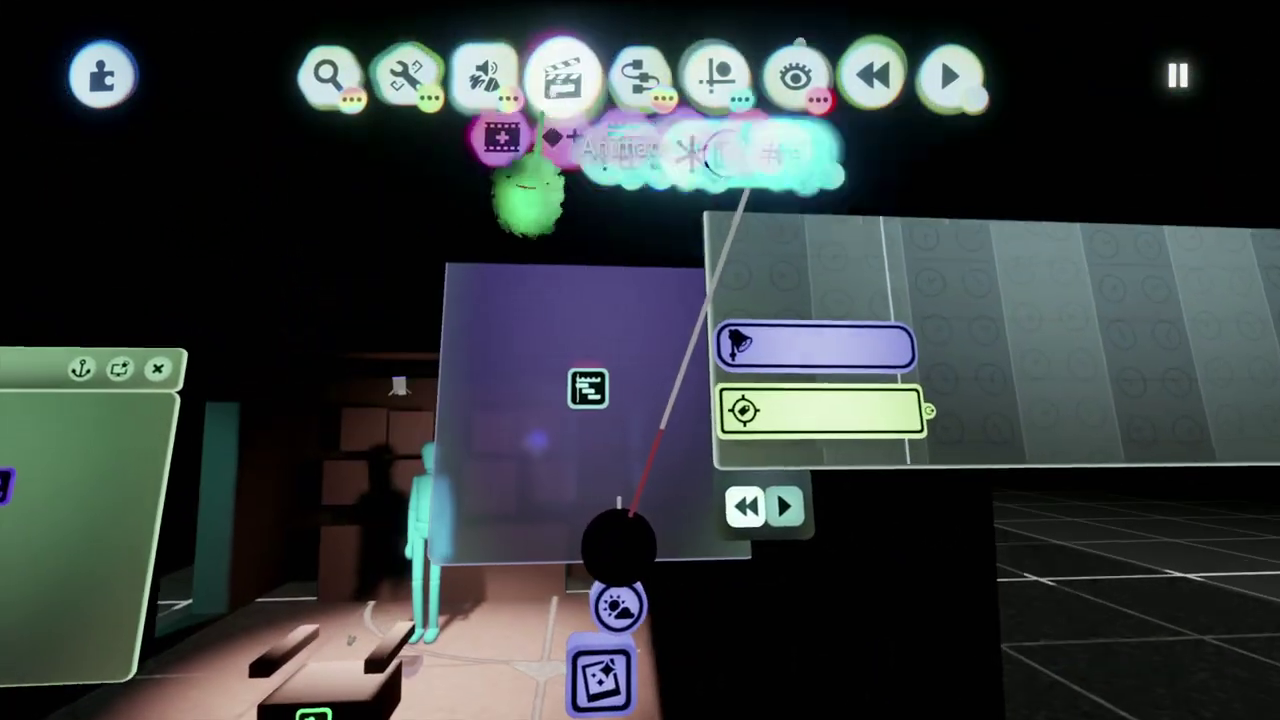
{"action": "left_click", "coordinate": [460, 258]}
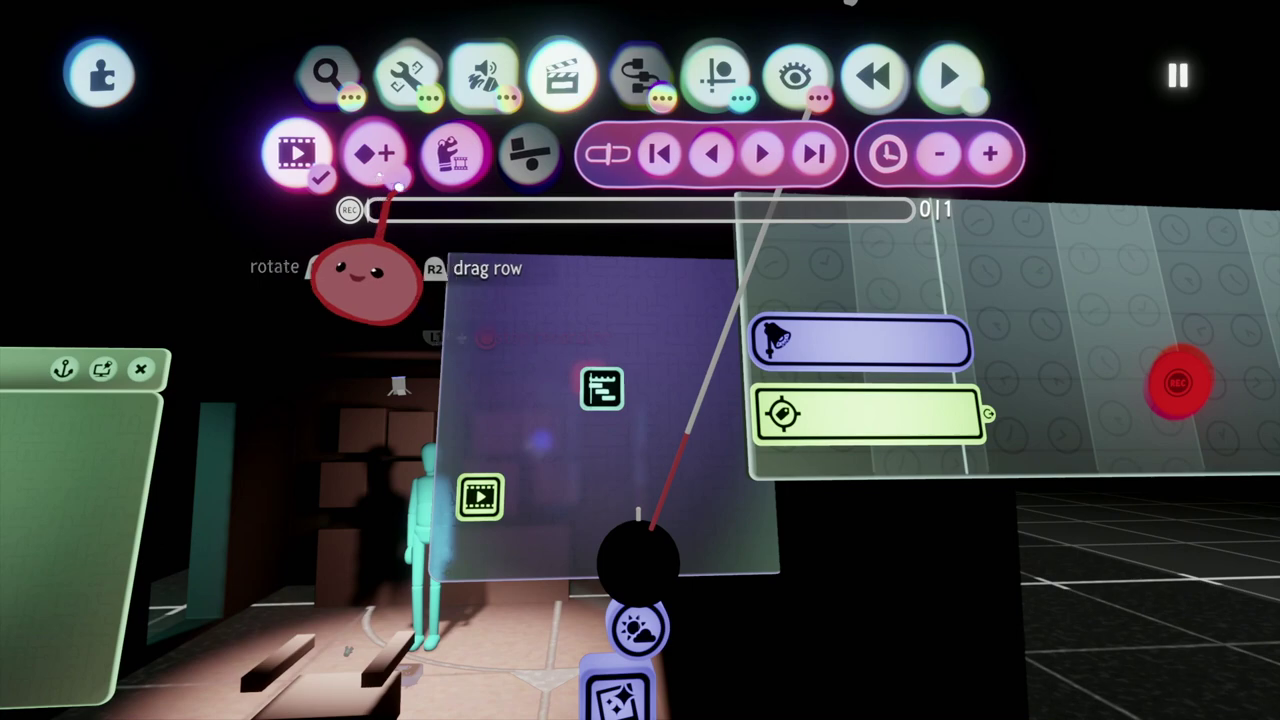
{"action": "left_click", "coordinate": [376, 154]}
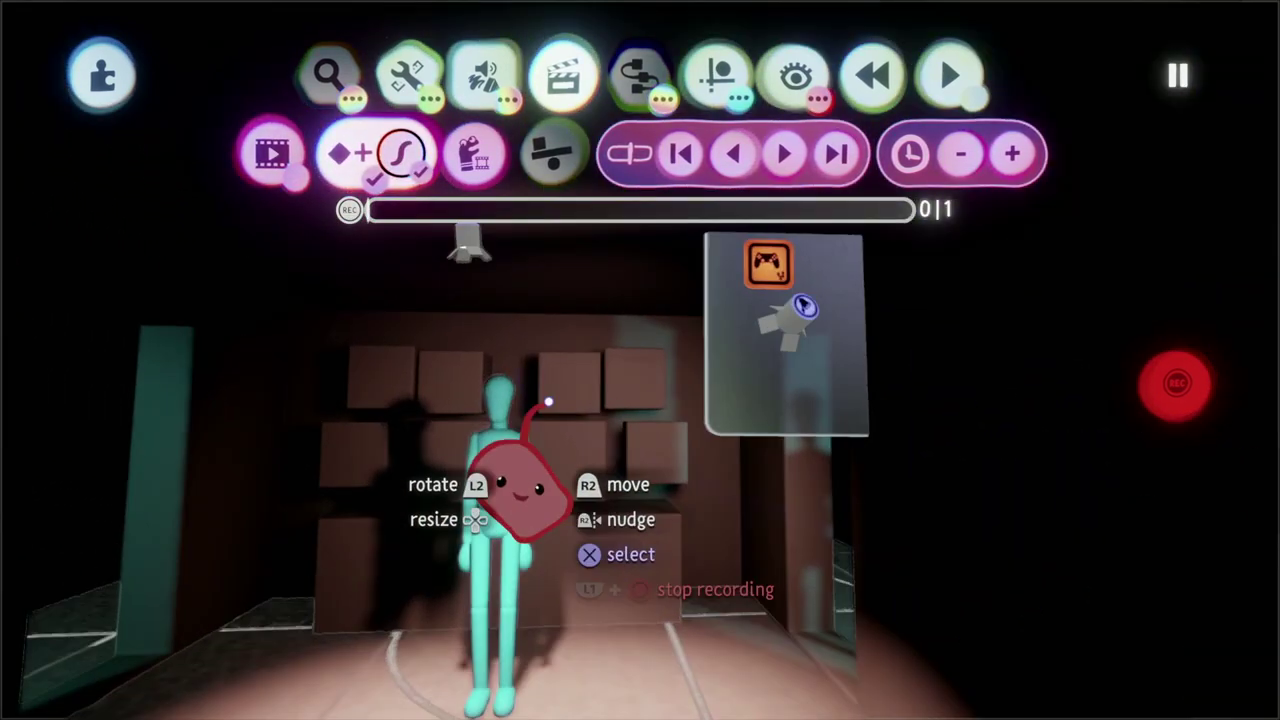
{"action": "left_click", "coordinate": [820, 420]}
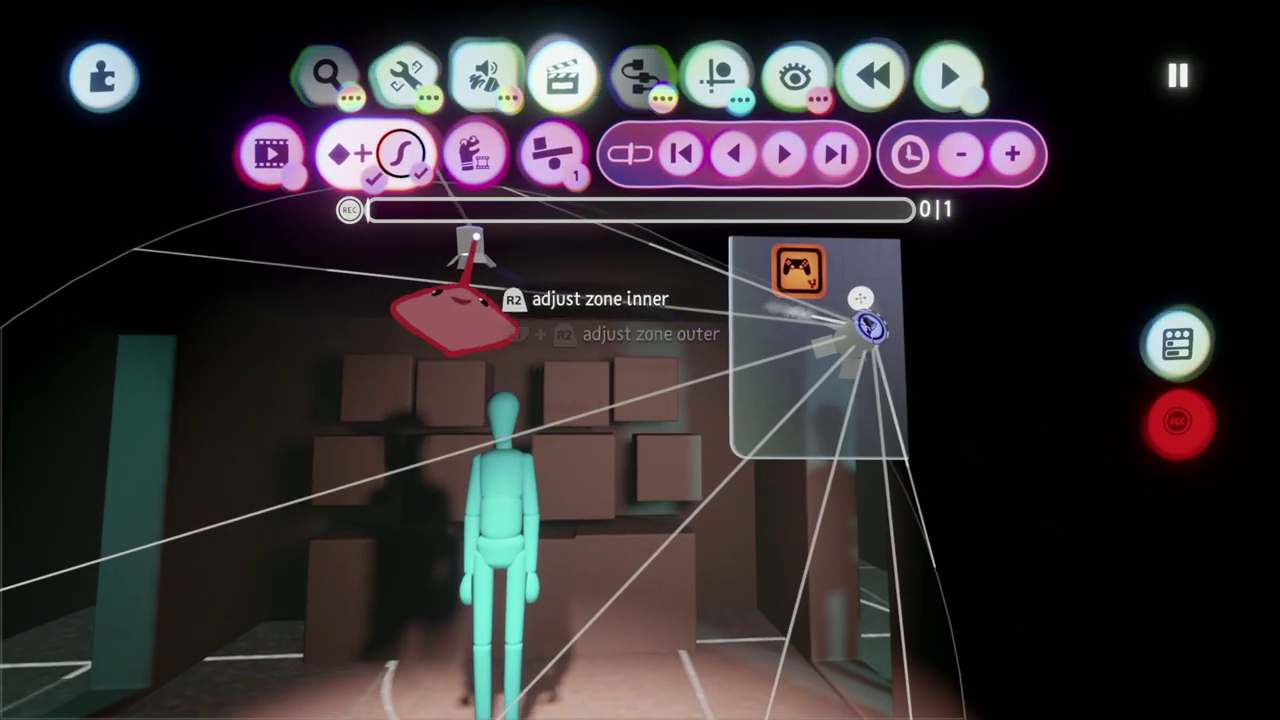
{"action": "key", "text": "Escape"}
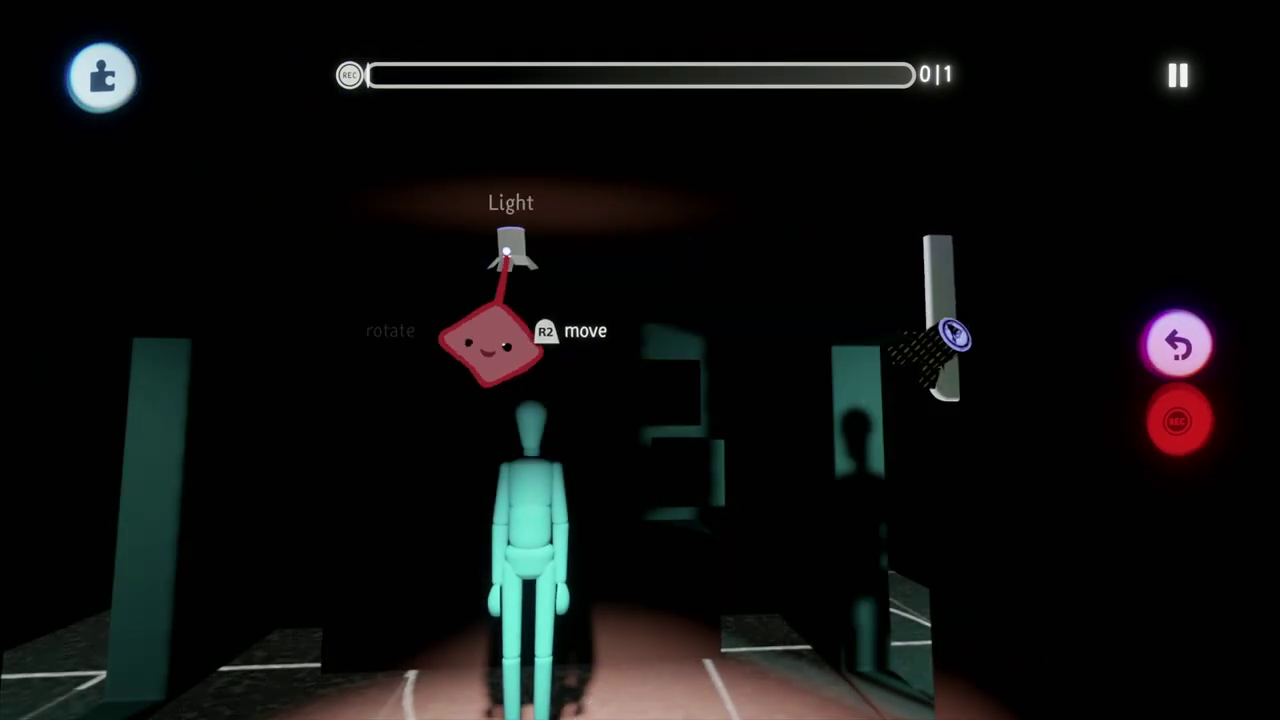
Review the light's settings from along the corridor, then open the Action Recorder's settings
{"action": "left_click", "coordinate": [490, 345]}
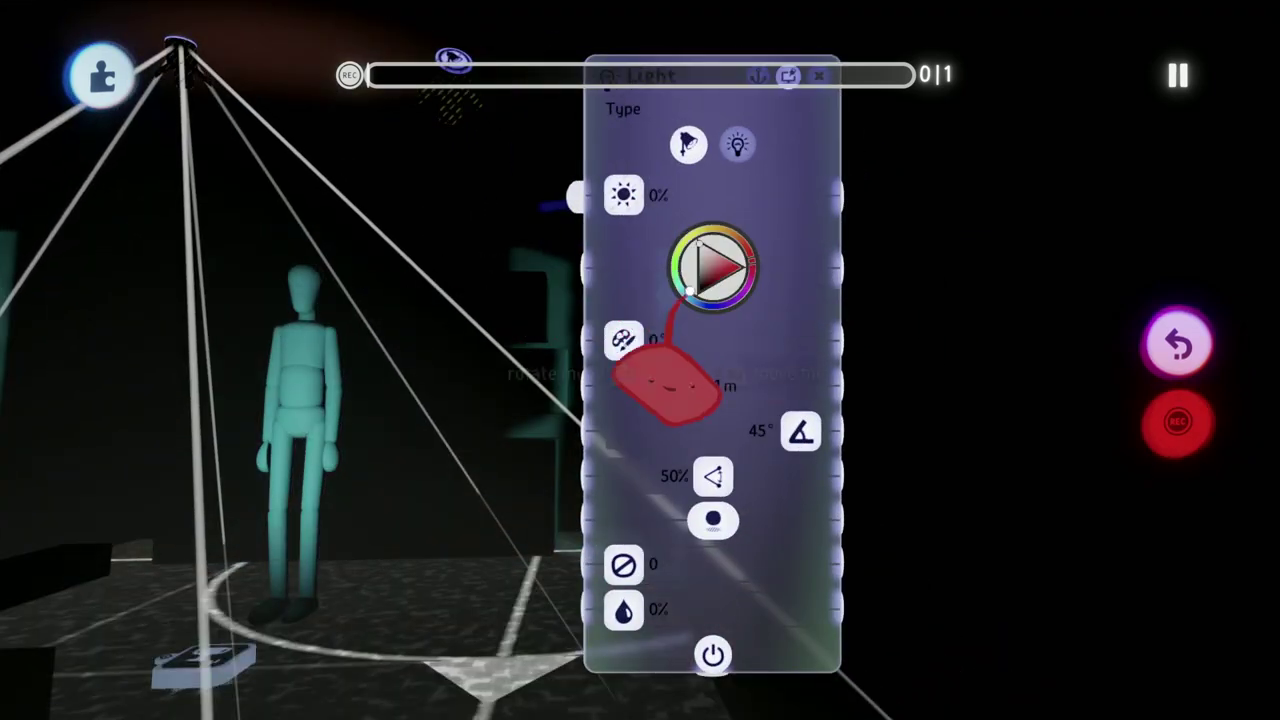
{"action": "key", "text": "Escape"}
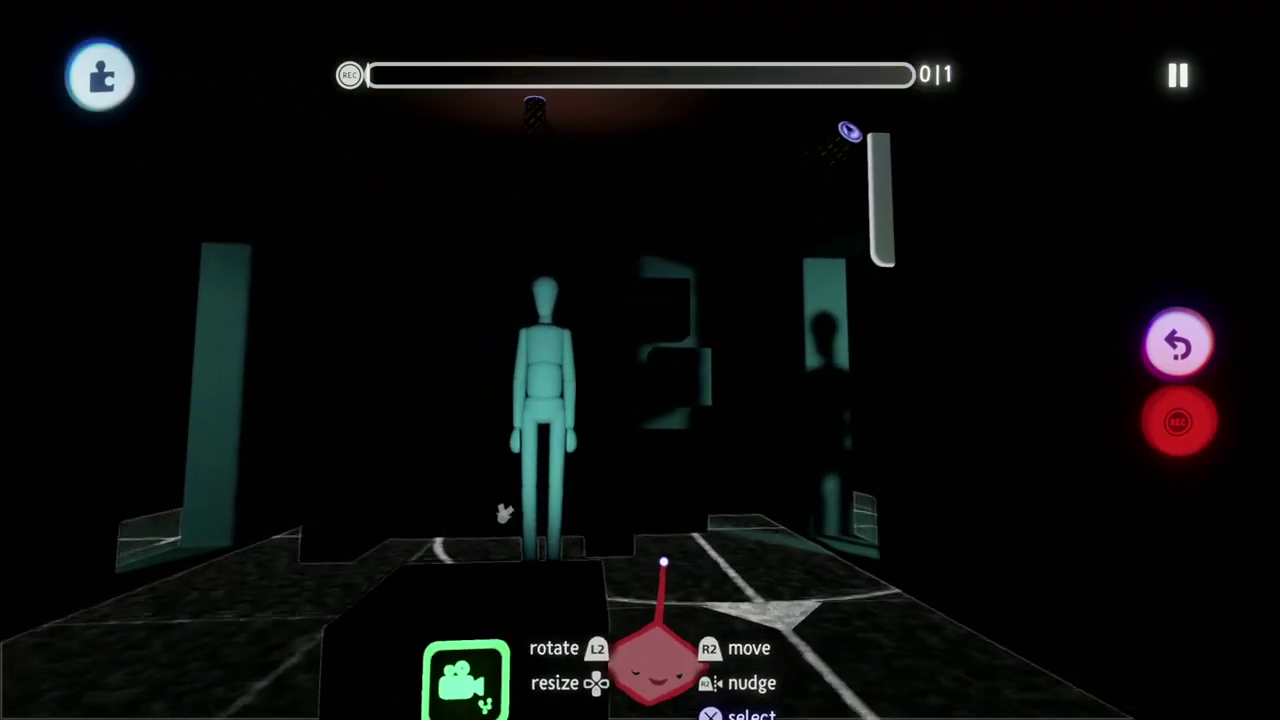
{"action": "middle_click_drag", "start_coordinate": [685, 535], "coordinate": [677, 307]}
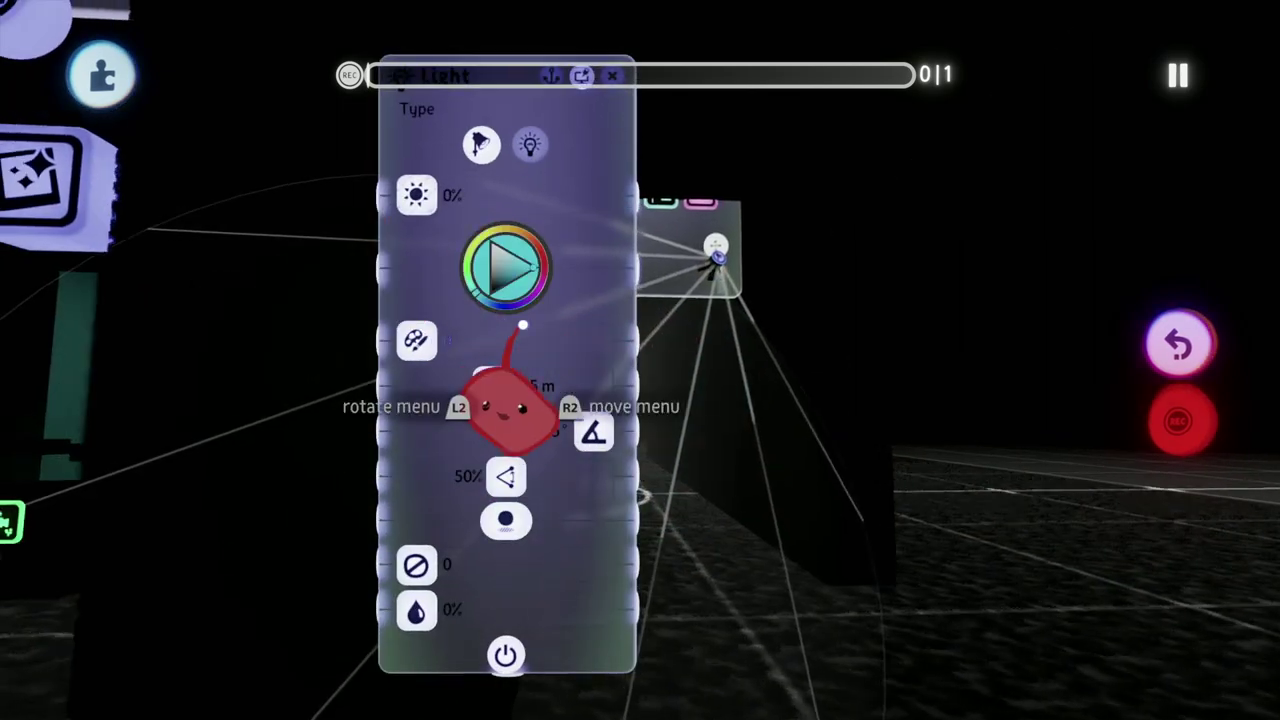
{"action": "key", "text": "Escape"}
{"action": "middle_click_drag", "start_coordinate": [523, 325], "coordinate": [737, 291]}
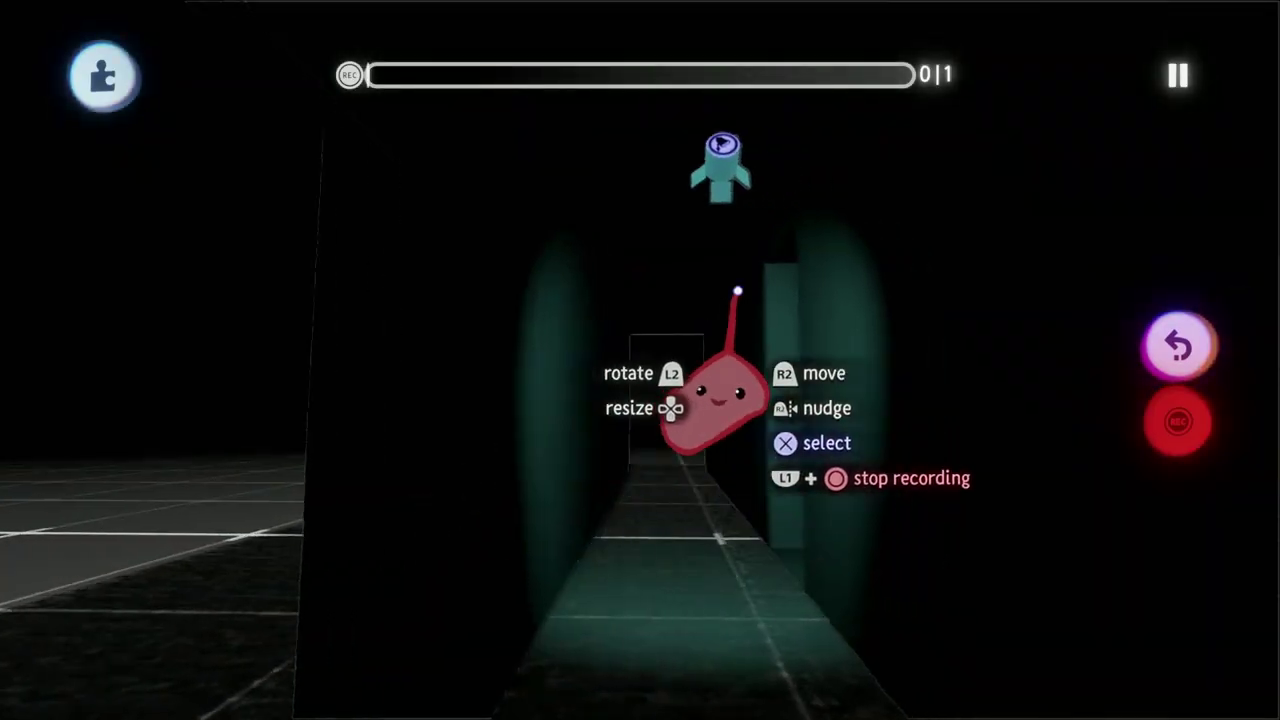
{"action": "left_click", "coordinate": [705, 295]}
{"action": "key", "text": "Escape"}
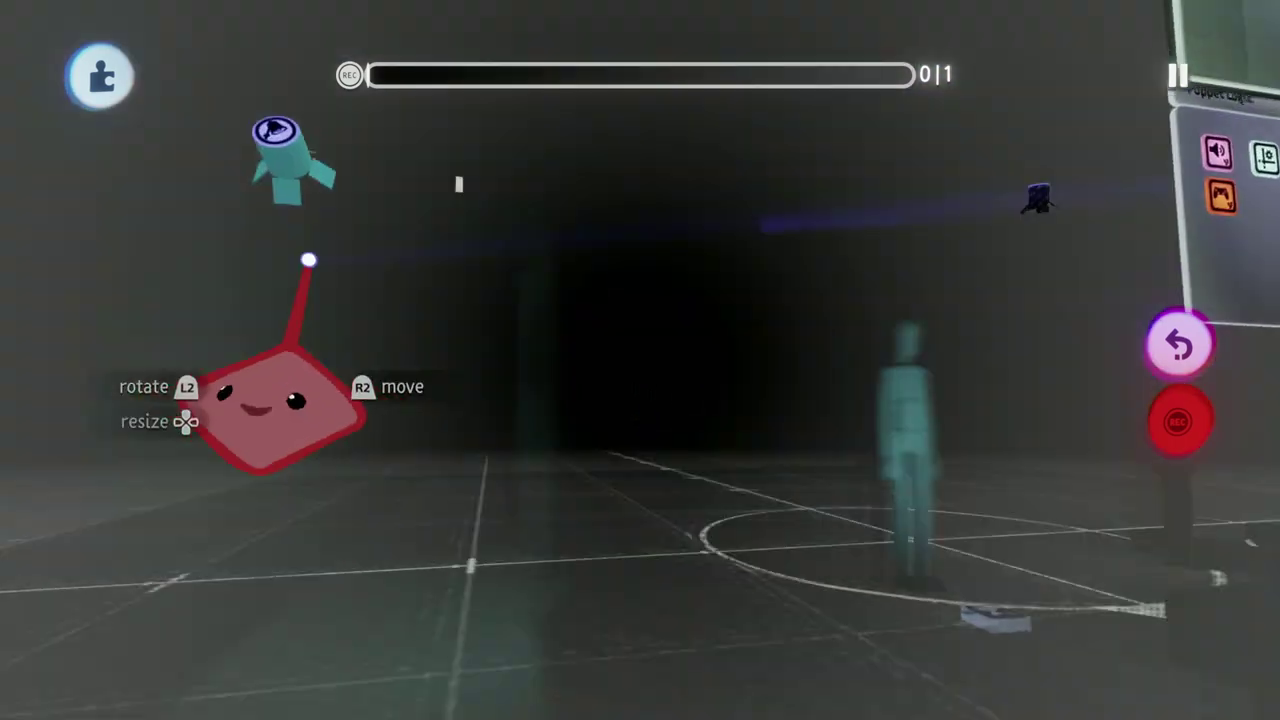
{"action": "left_click", "coordinate": [335, 157]}
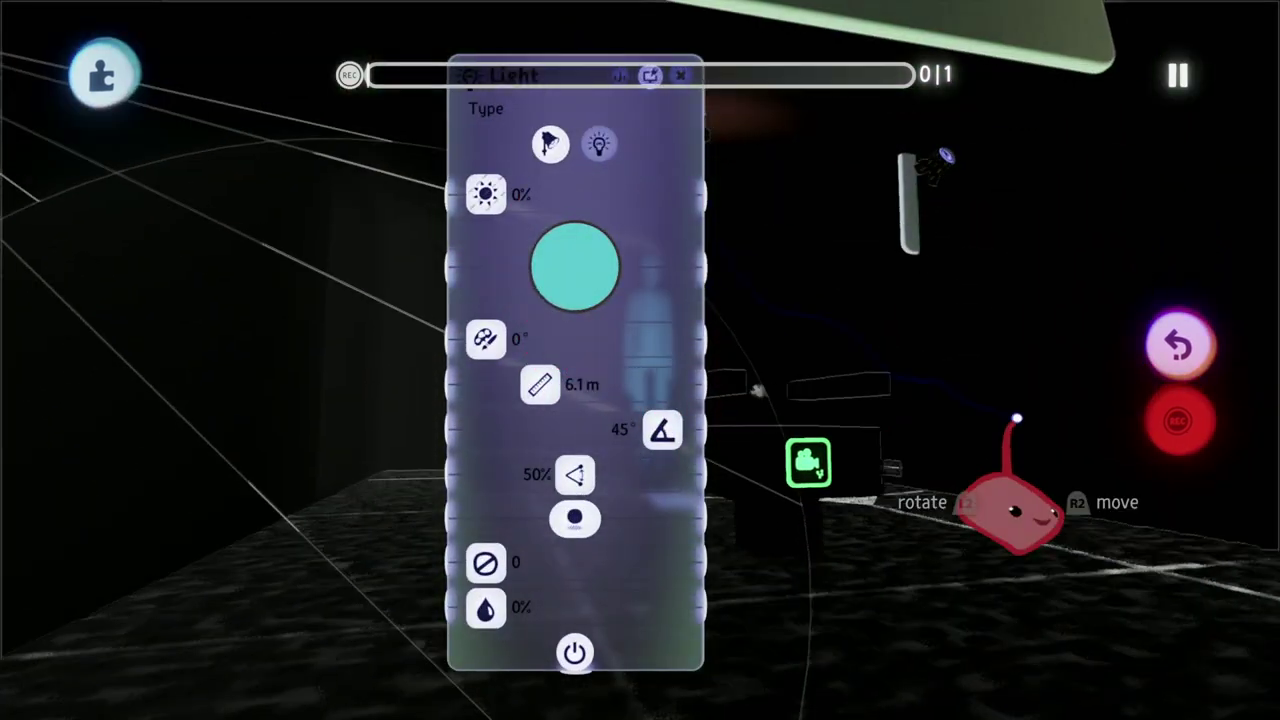
{"action": "key", "text": "Escape"}
{"action": "middle_click_drag", "start_coordinate": [586, 280], "coordinate": [586, 385]}
{"action": "left_click", "coordinate": [586, 385]}
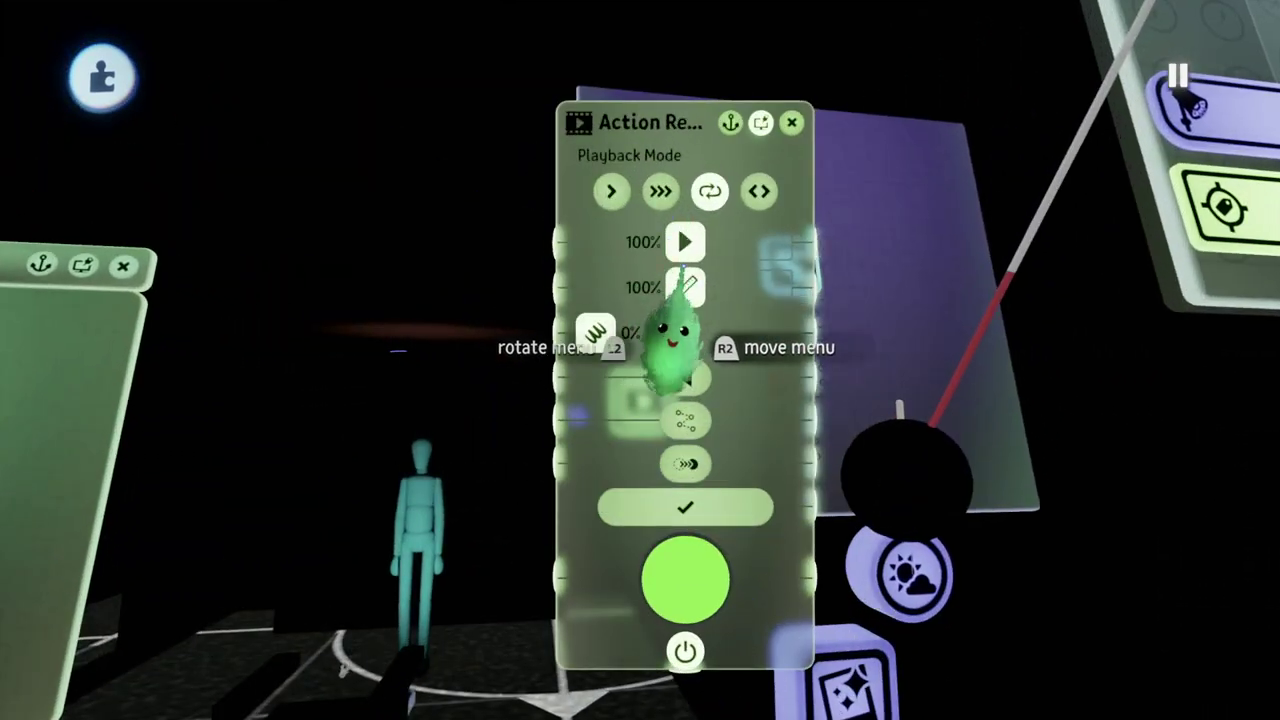
Drag the Action Recorder clip's end far right along the Jumpscare timeline
{"action": "middle_click_drag", "start_coordinate": [627, 456], "coordinate": [590, 248]}
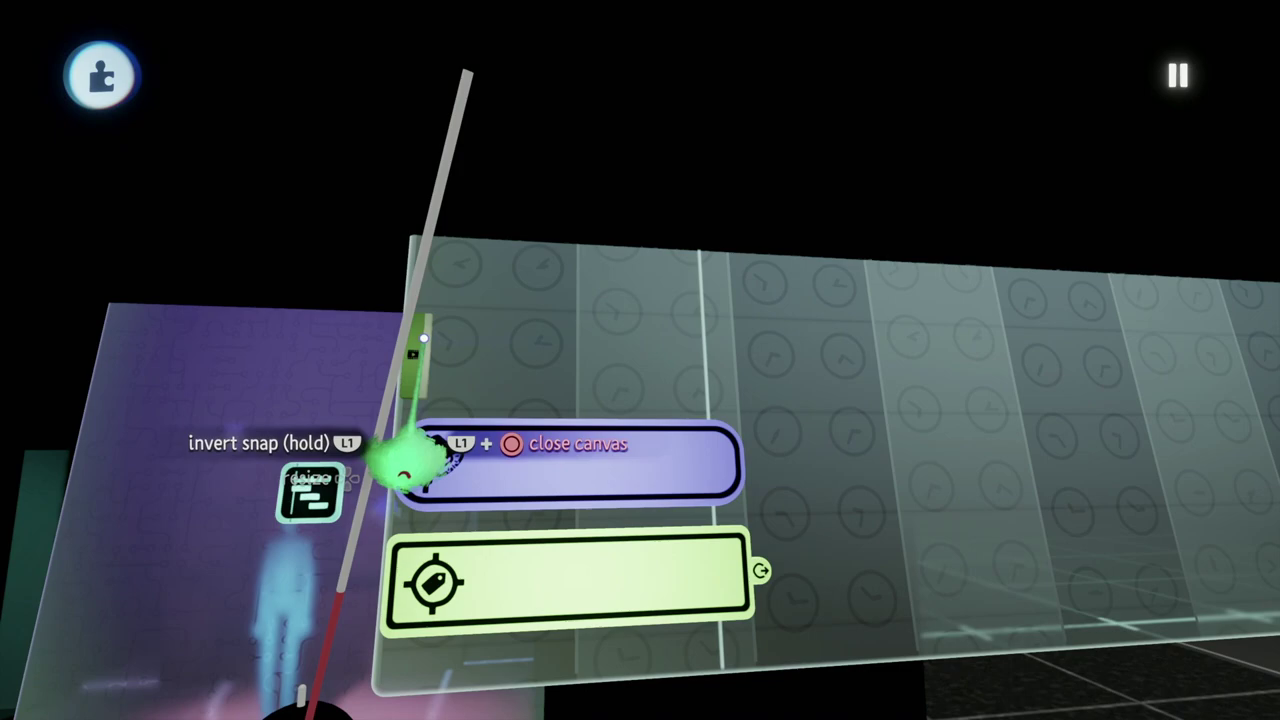
{"action": "middle_click_drag", "start_coordinate": [531, 367], "coordinate": [776, 455]}
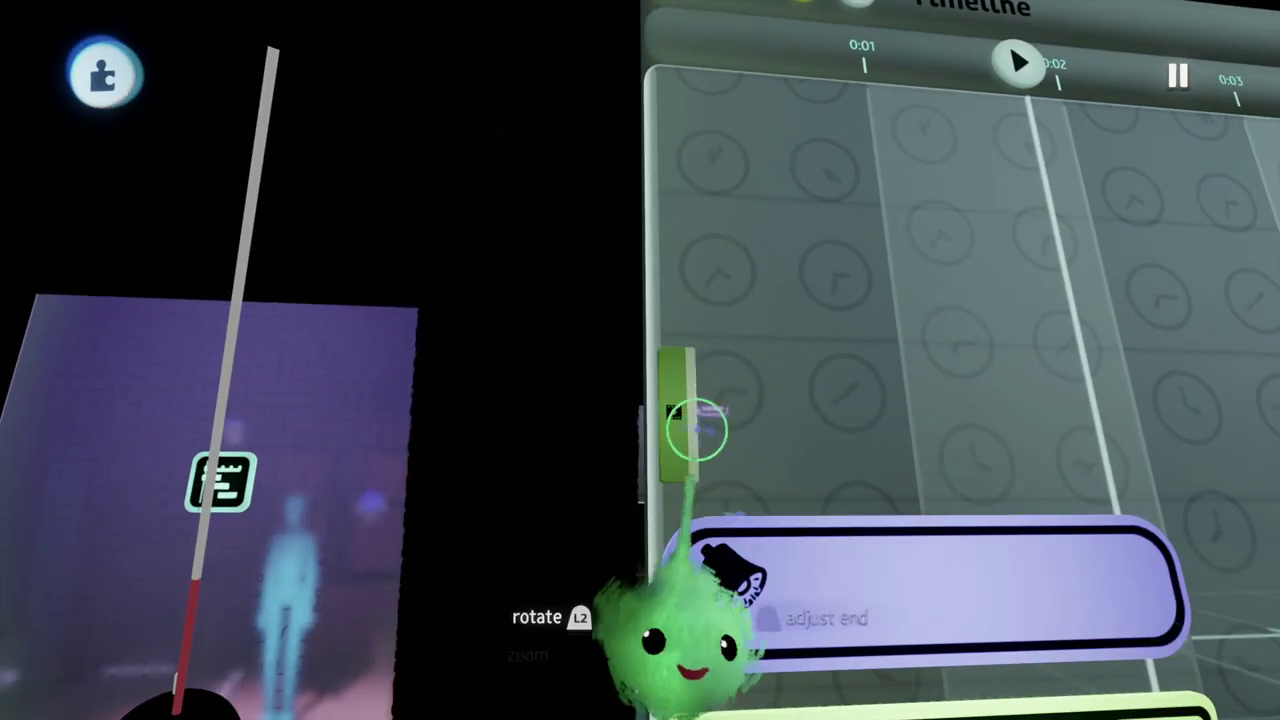
{"action": "left_click_drag", "start_coordinate": [698, 425], "coordinate": [925, 436]}
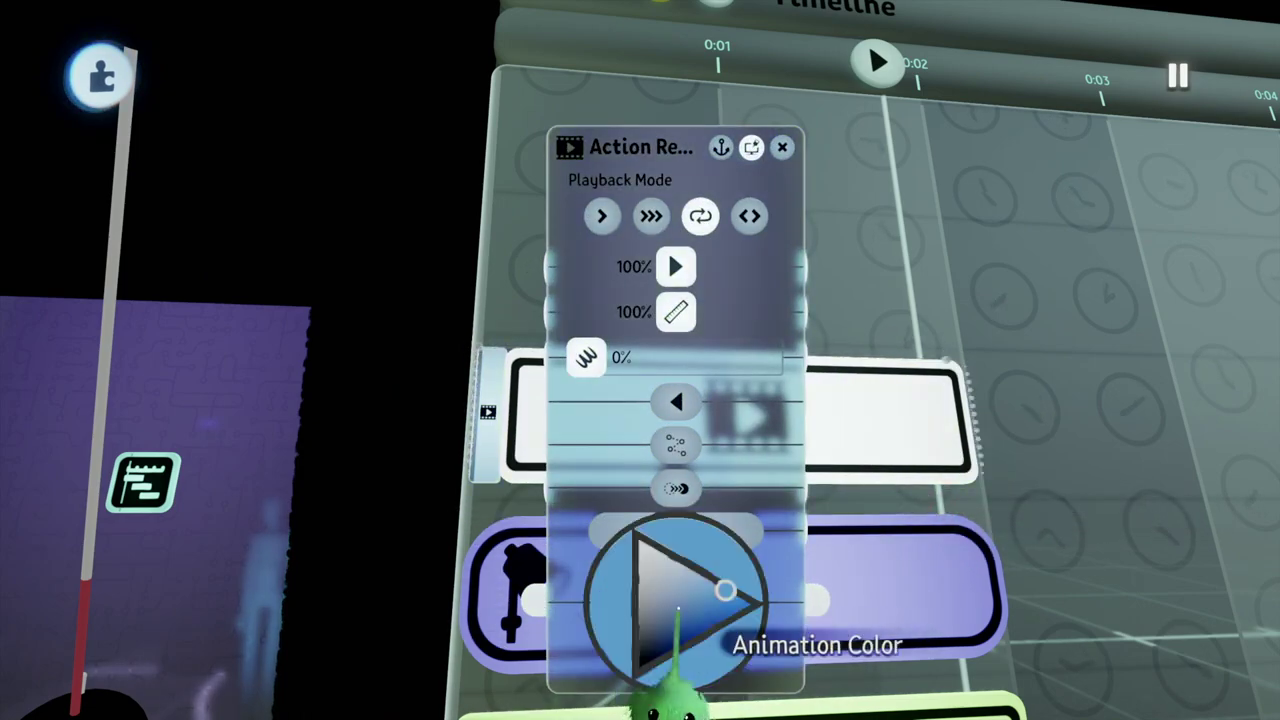
{"action": "key", "text": "Escape"}
{"action": "middle_click_drag", "start_coordinate": [714, 500], "coordinate": [545, 290]}
{"action": "middle_click_drag", "start_coordinate": [560, 207], "coordinate": [612, 490]}
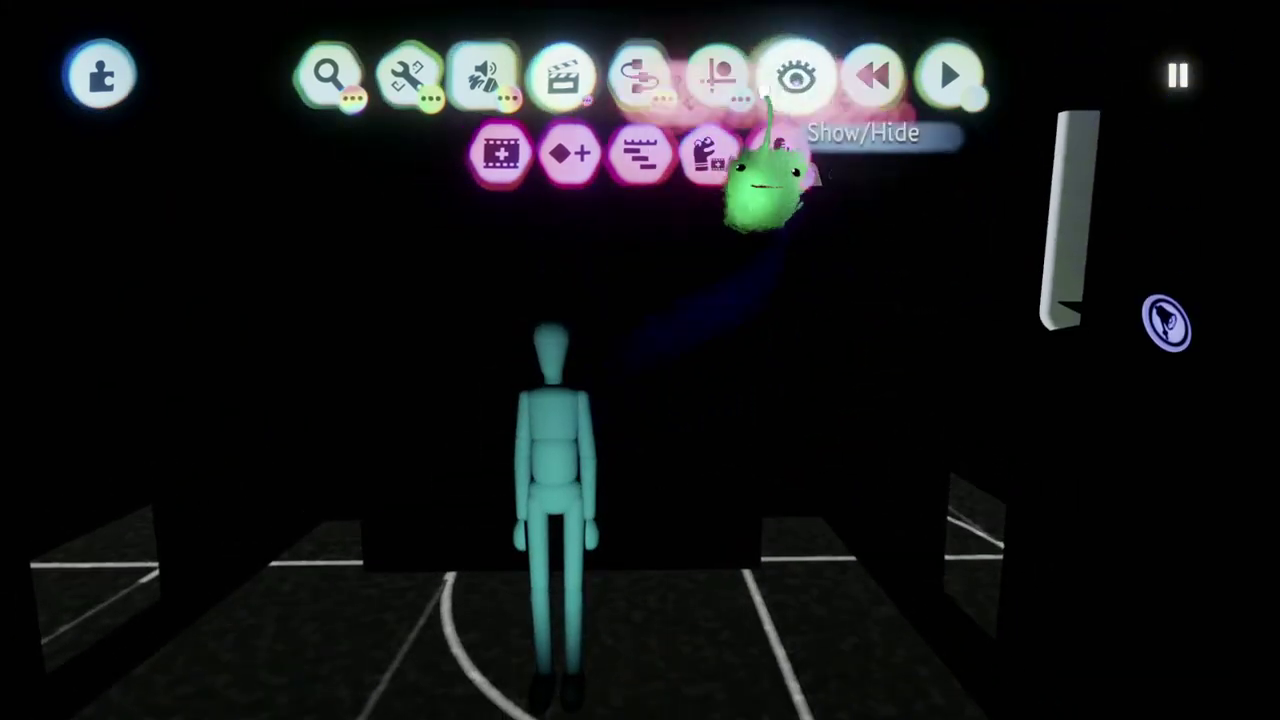
Place a new Animate recording on the puppet and record its animation
{"action": "left_click", "coordinate": [795, 78]}
{"action": "middle_click_drag", "start_coordinate": [618, 255], "coordinate": [523, 200]}
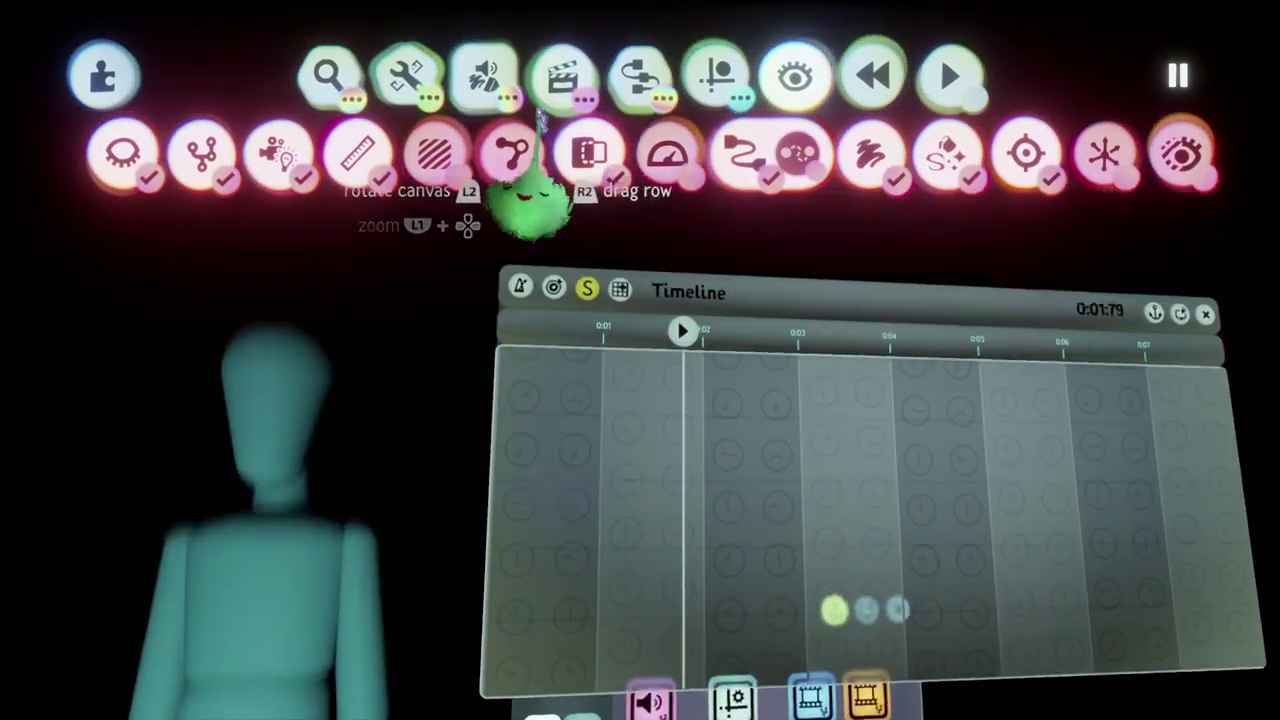
{"action": "left_click", "coordinate": [562, 75]}
{"action": "left_click", "coordinate": [562, 153]}
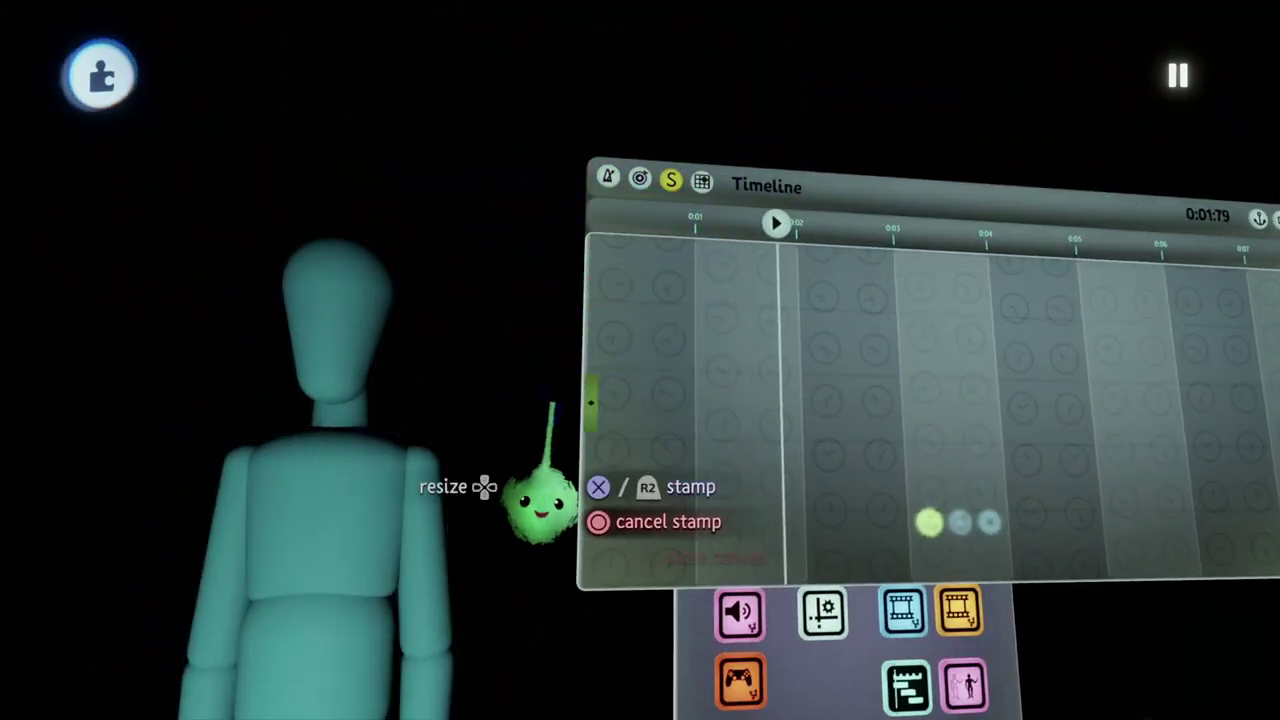
{"action": "left_click", "coordinate": [551, 405]}
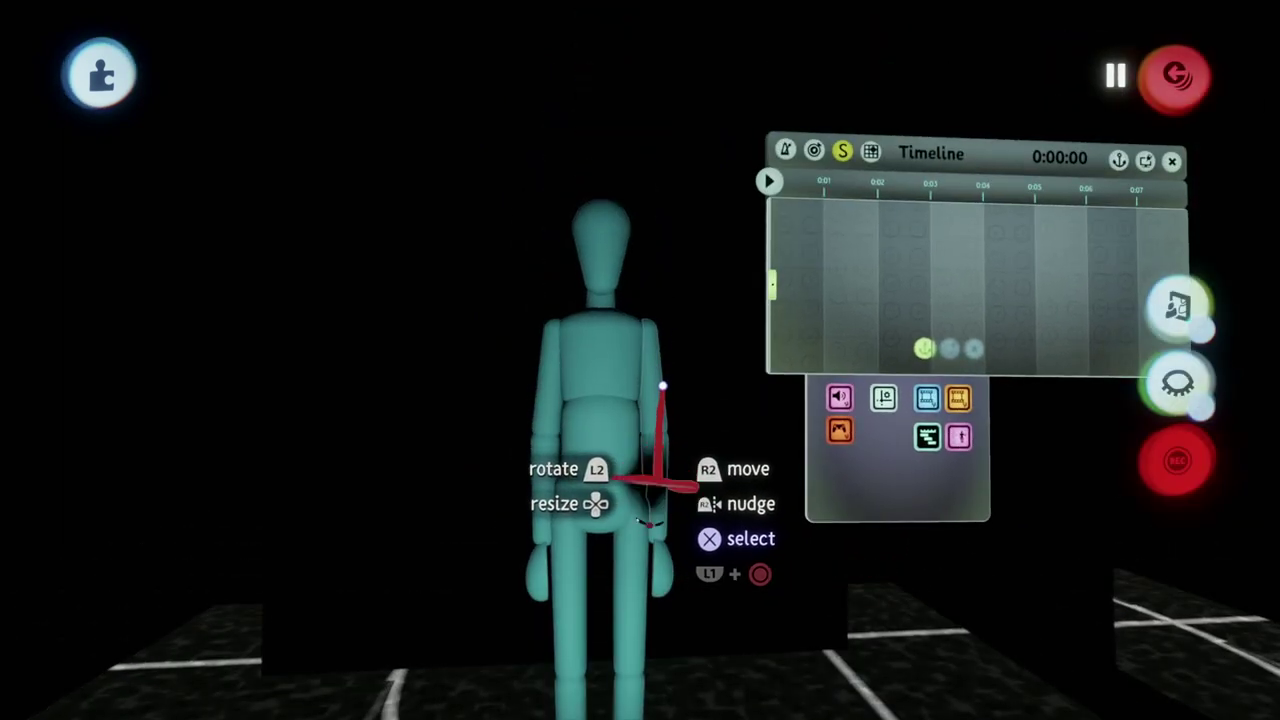
{"action": "left_click", "coordinate": [728, 515]}
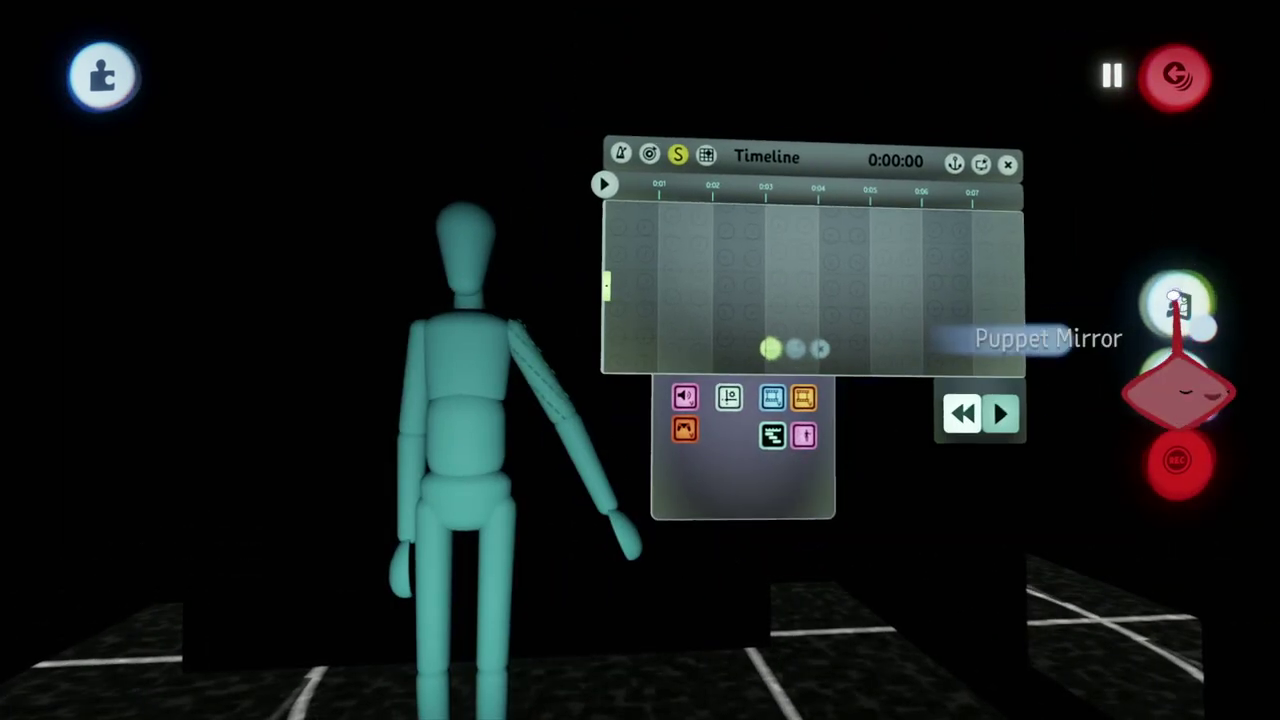
Turn on Puppet Mirror and pose both arms raised outward symmetrically
{"action": "left_click", "coordinate": [1178, 305]}
{"action": "left_click_drag", "start_coordinate": [530, 382], "coordinate": [526, 362]}
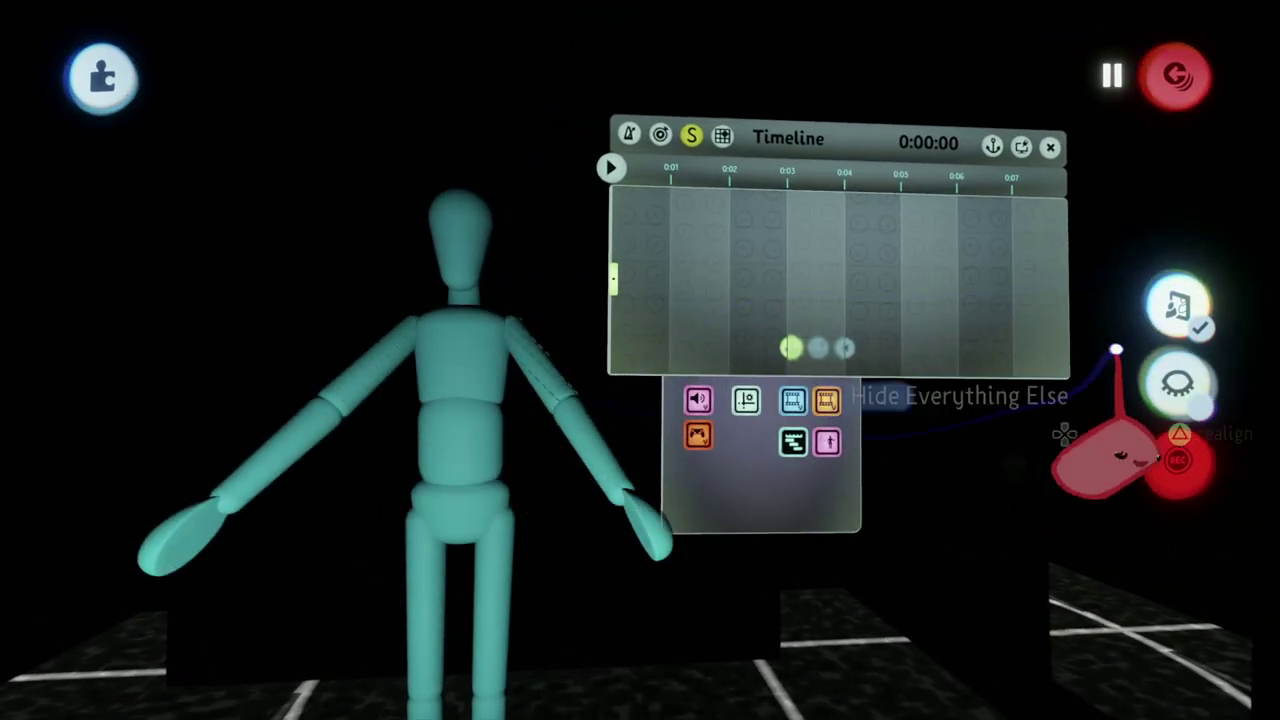
{"action": "key", "text": "ctrl+z"}
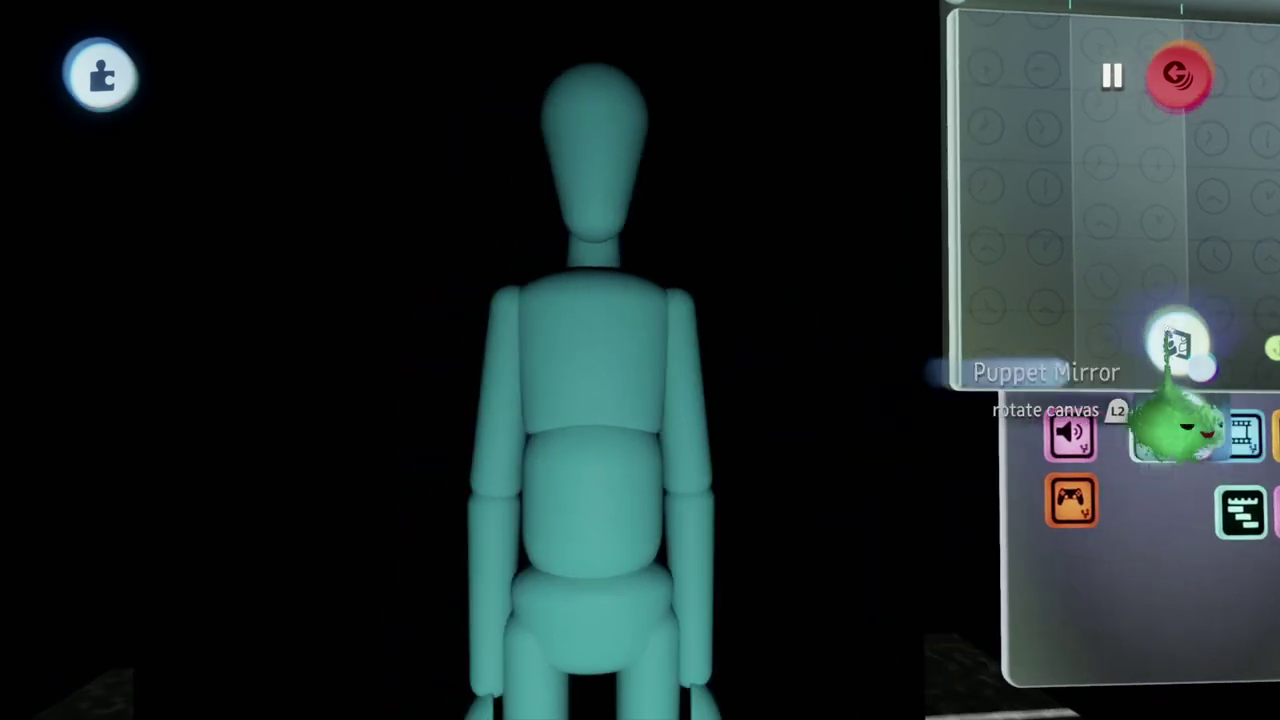
{"action": "left_click_drag", "start_coordinate": [714, 390], "coordinate": [687, 421]}
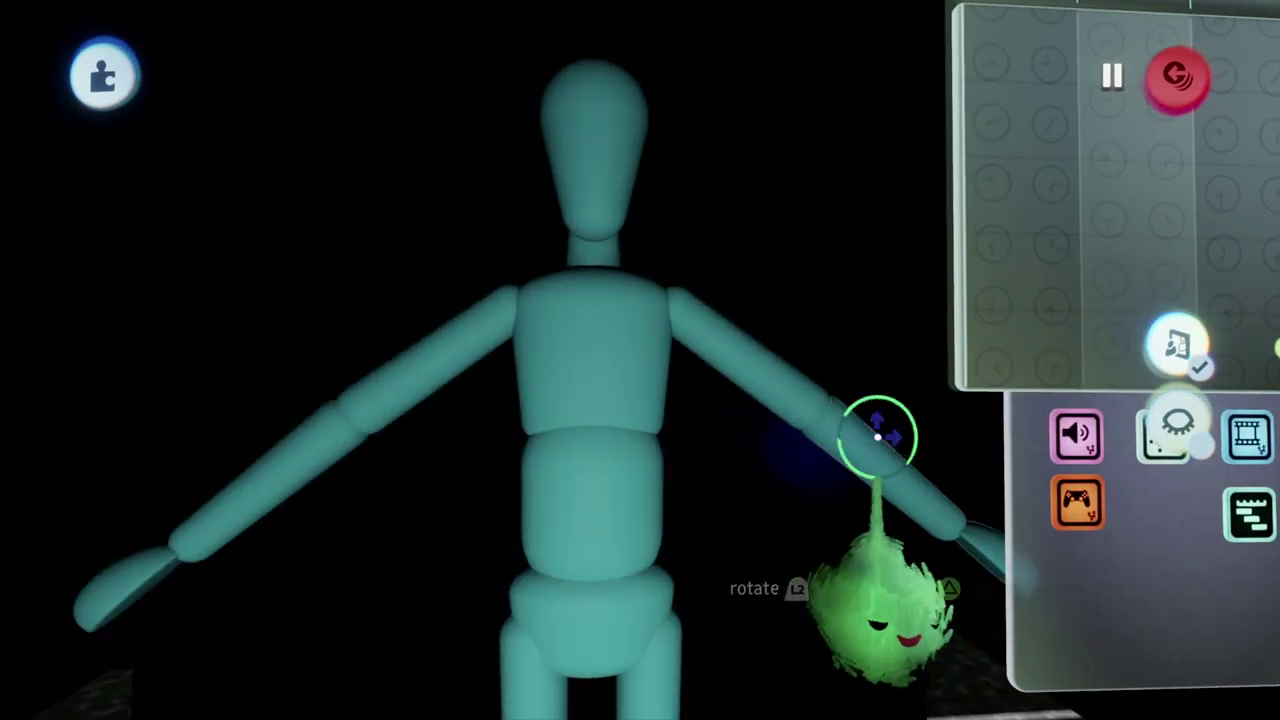
{"action": "mouse_move", "coordinate": [878, 435]}
{"action": "left_mouse_down"}
{"action": "mouse_move", "coordinate": [849, 409]}
{"action": "mouse_move", "coordinate": [866, 443]}
{"action": "left_mouse_up"}
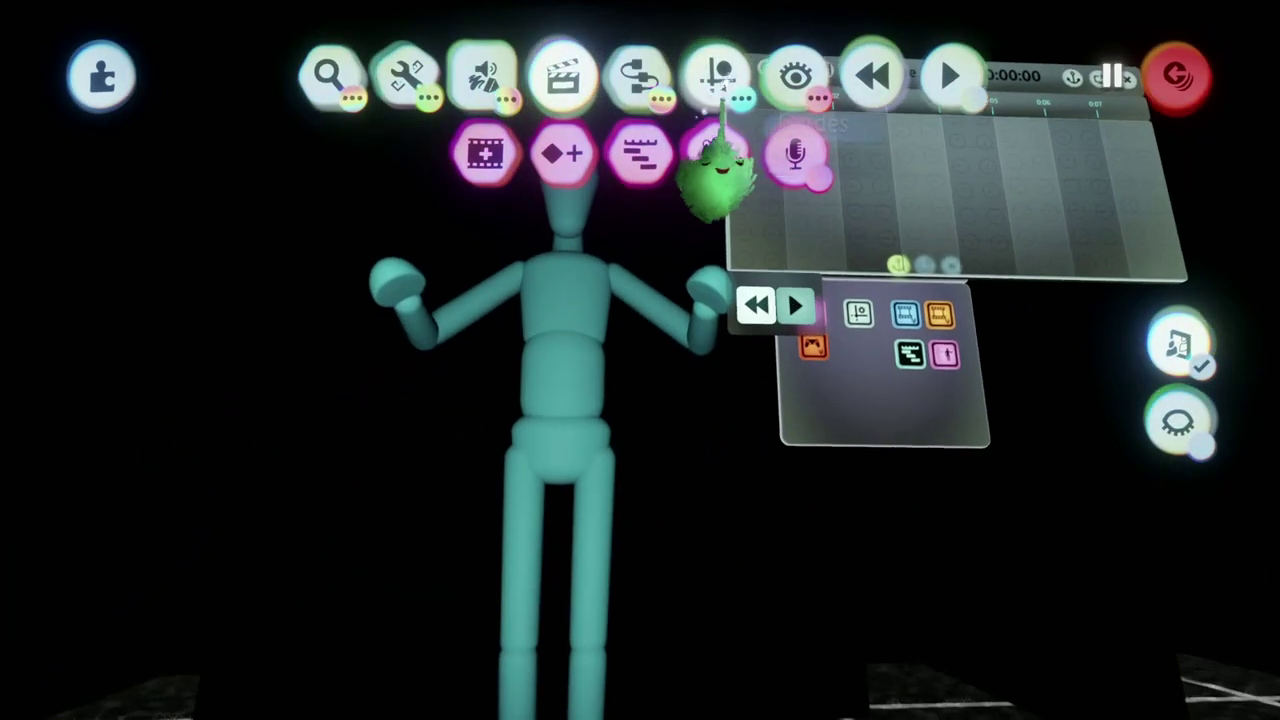
{"action": "mouse_move", "coordinate": [715, 175]}
{"action": "left_mouse_down"}
{"action": "mouse_move", "coordinate": [686, 171]}
{"action": "mouse_move", "coordinate": [680, 277]}
{"action": "mouse_move", "coordinate": [737, 214]}
{"action": "mouse_move", "coordinate": [727, 175]}
{"action": "left_mouse_up"}
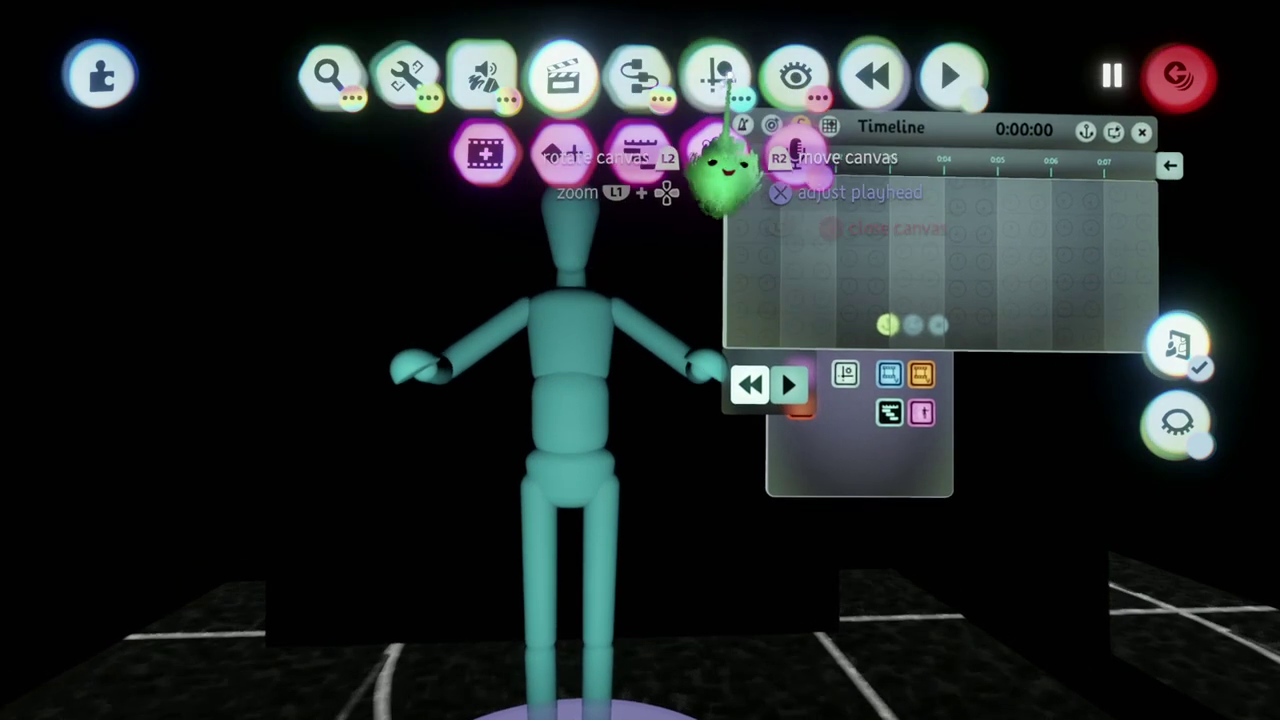
{"action": "left_click", "coordinate": [716, 80]}
{"action": "left_click_drag", "start_coordinate": [686, 223], "coordinate": [615, 530]}
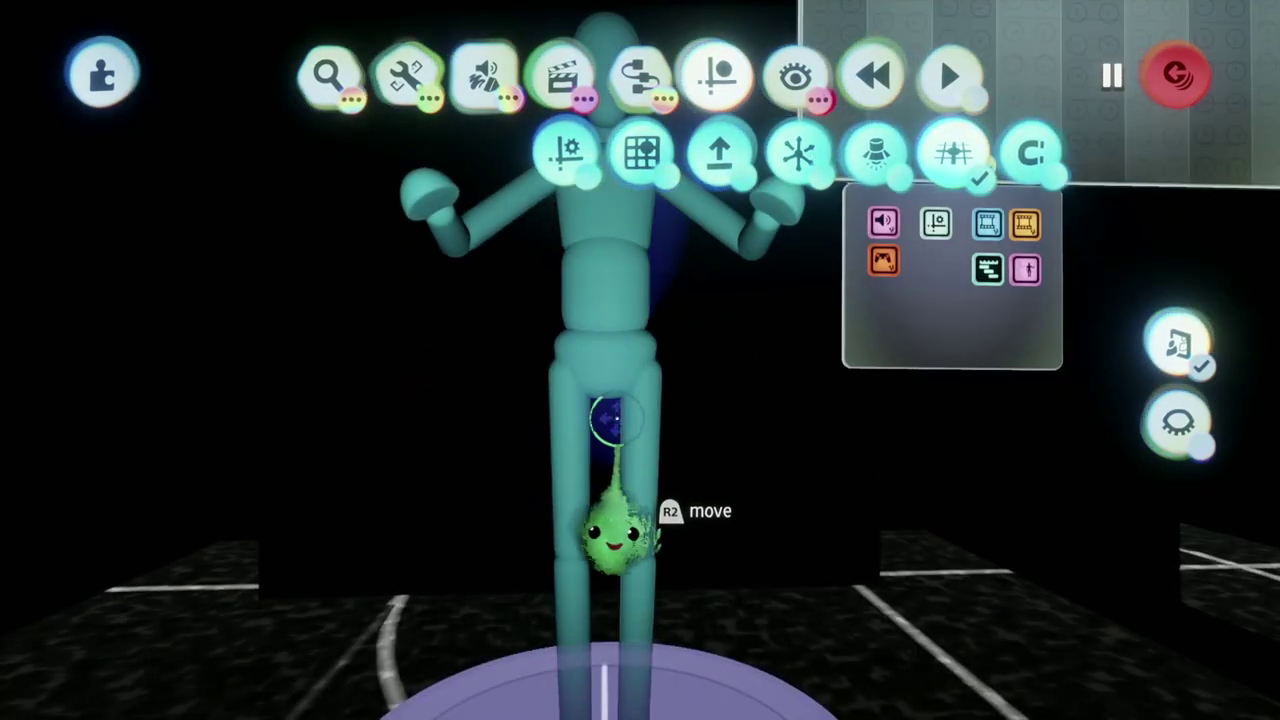
{"action": "key", "text": "Escape"}
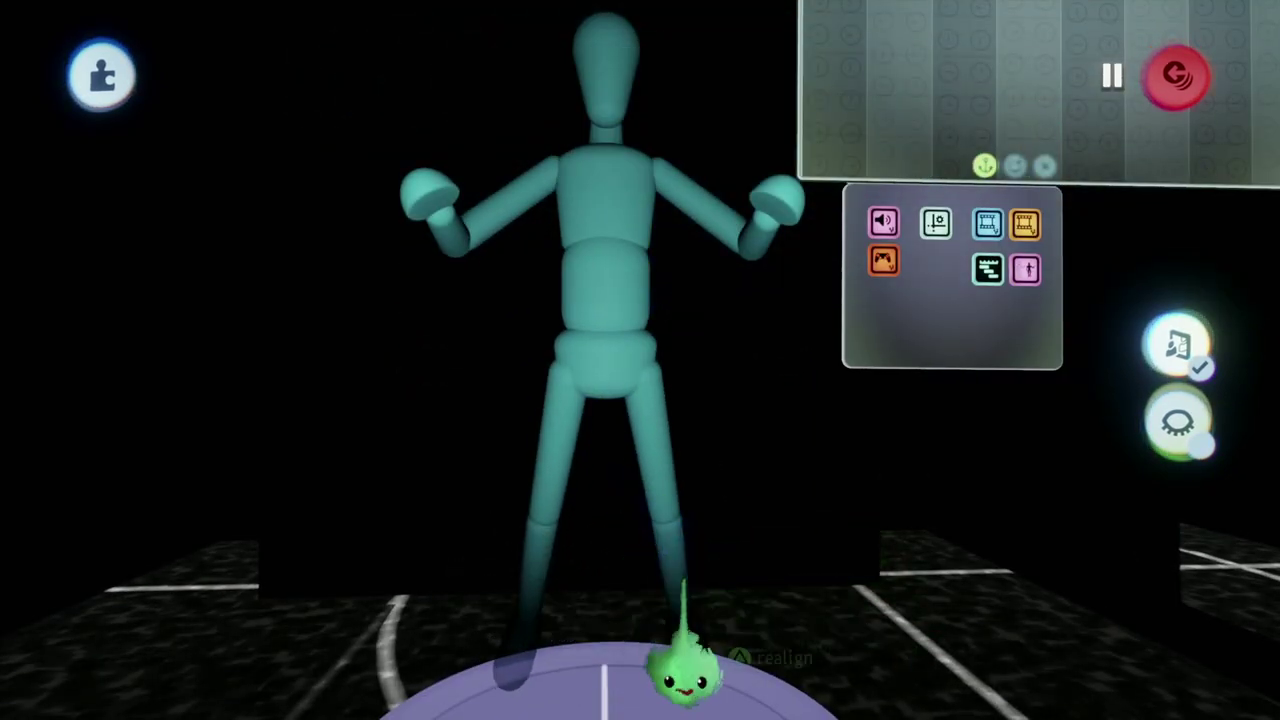
{"action": "left_click_drag", "start_coordinate": [600, 415], "coordinate": [690, 365]}
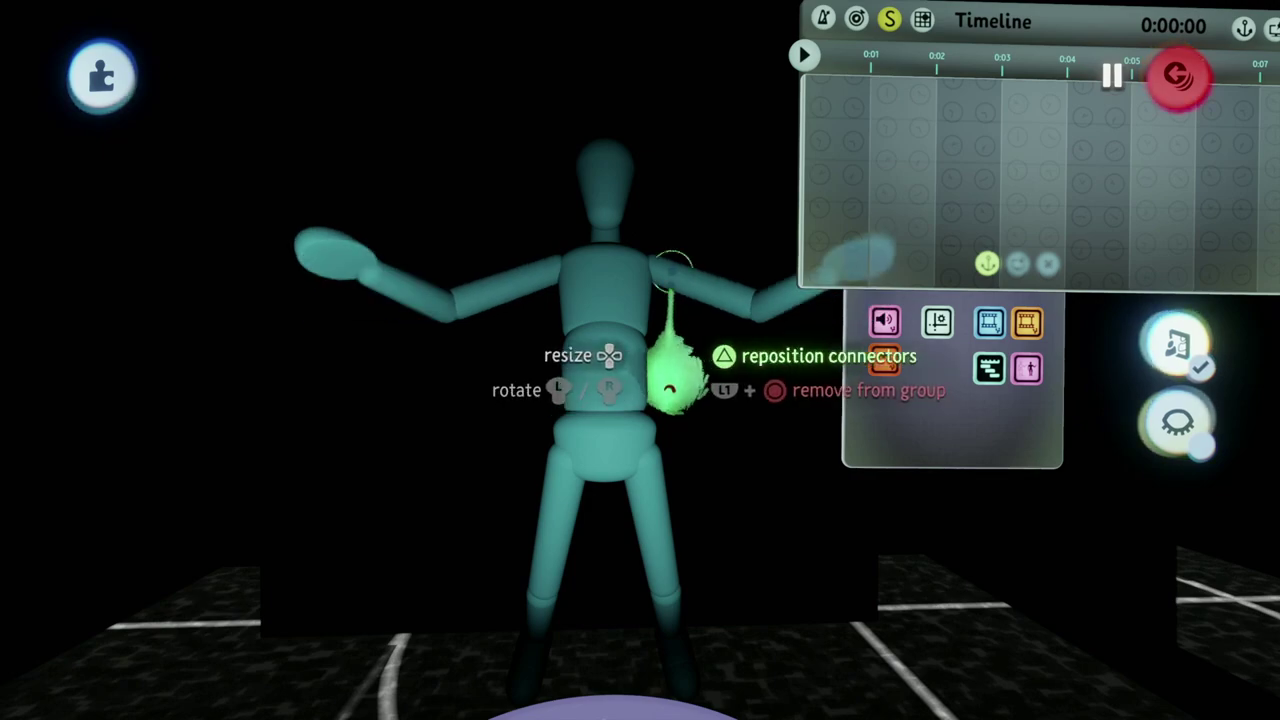
{"action": "scroll", "coordinate": [672, 380], "scroll_direction": "up", "scroll_amount": 3}
{"action": "scroll", "coordinate": [585, 400], "scroll_direction": "down", "scroll_amount": 5}
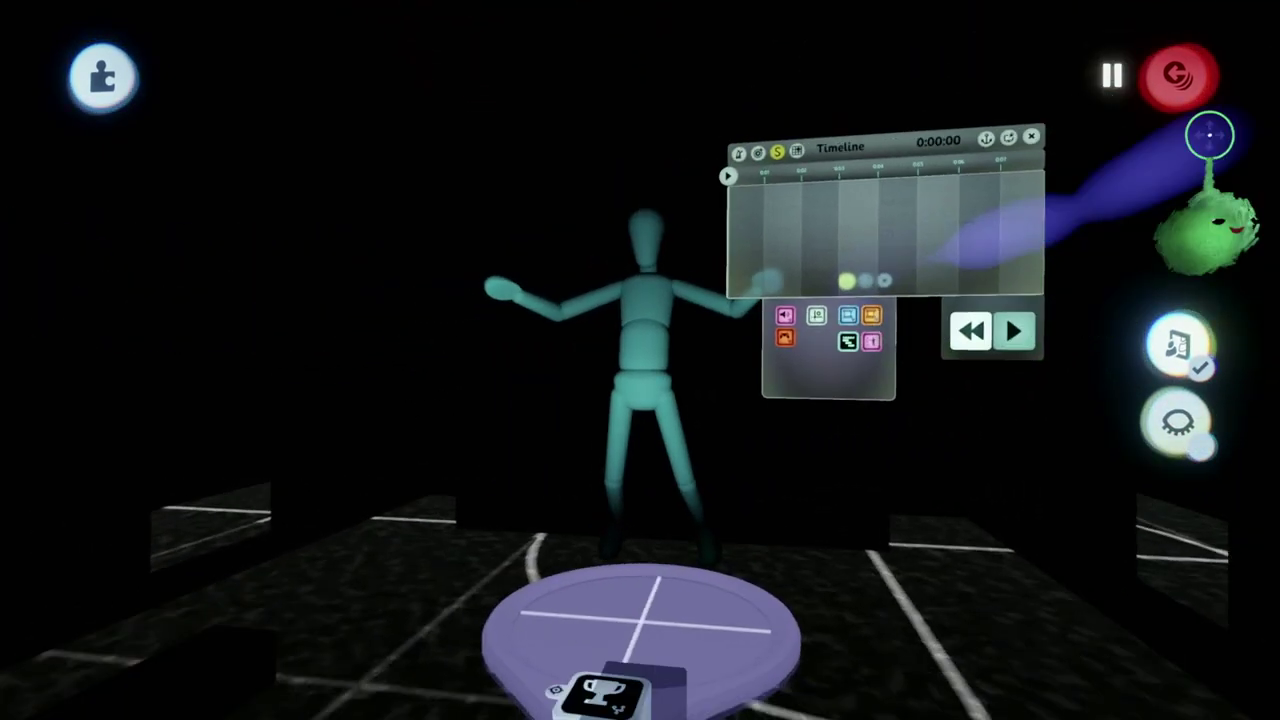
Browse the Jumpscare timeline tracks, then close it to return to the scene
{"action": "key", "text": "Tab"}
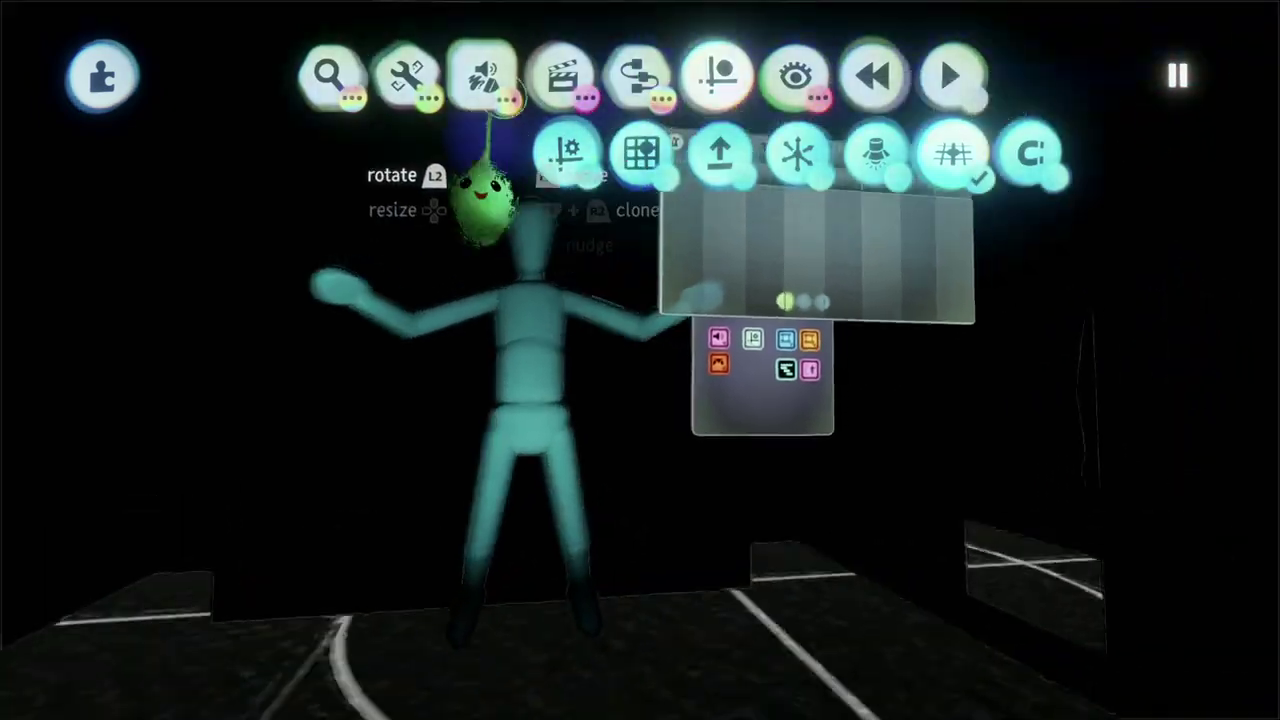
{"action": "scroll", "coordinate": [600, 240], "scroll_direction": "down", "scroll_amount": 5}
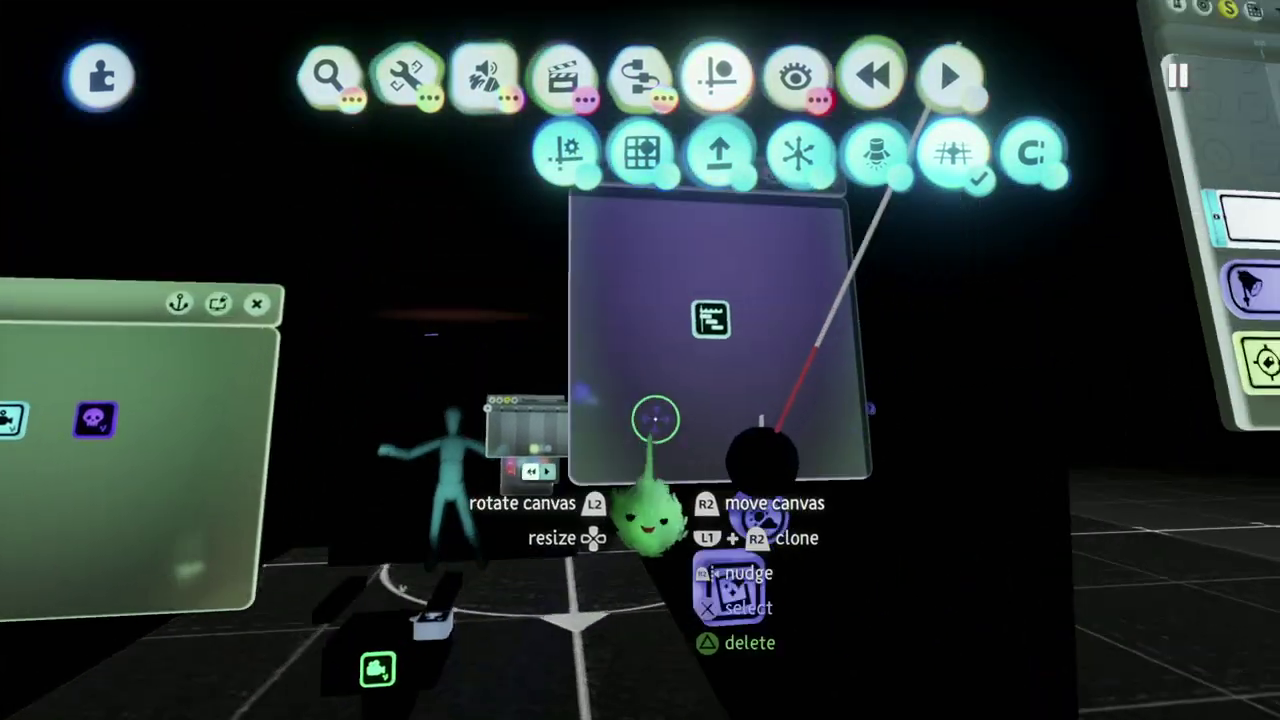
{"action": "scroll", "coordinate": [678, 420], "scroll_direction": "up", "scroll_amount": 5}
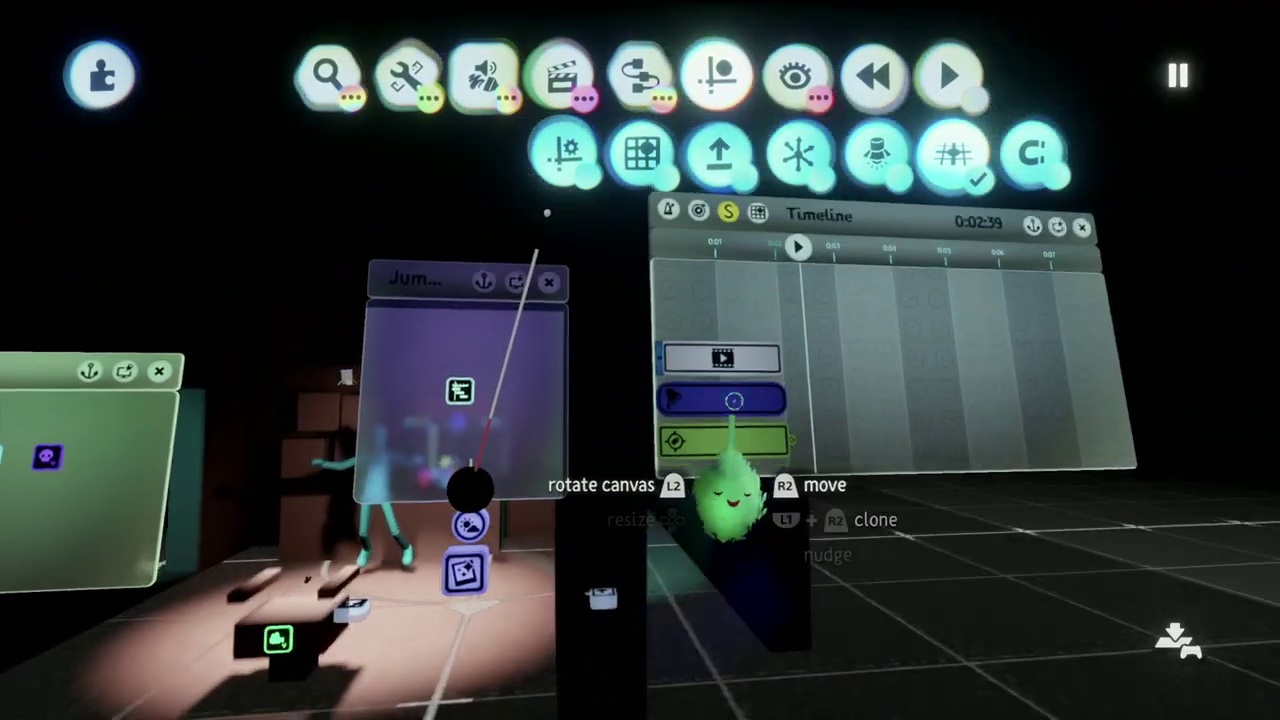
{"action": "scroll", "coordinate": [762, 478], "scroll_direction": "down", "scroll_amount": 3}
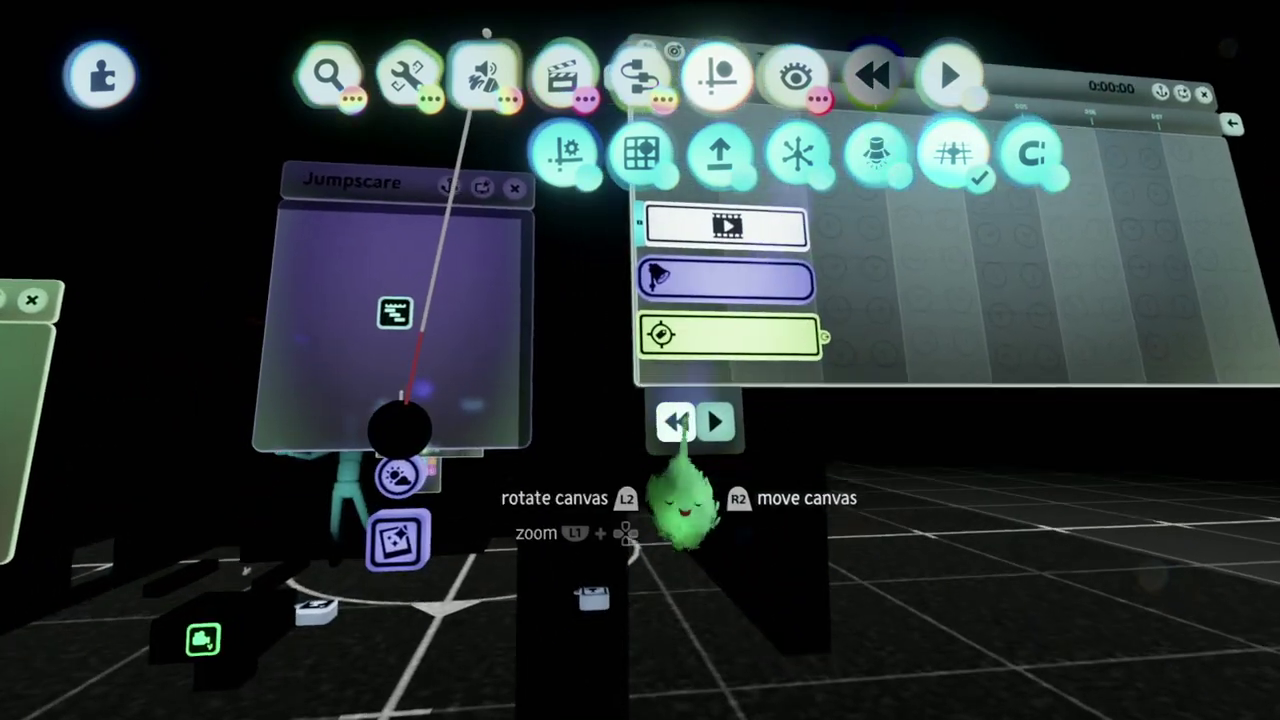
{"action": "scroll", "coordinate": [717, 480], "scroll_direction": "up", "scroll_amount": 3}
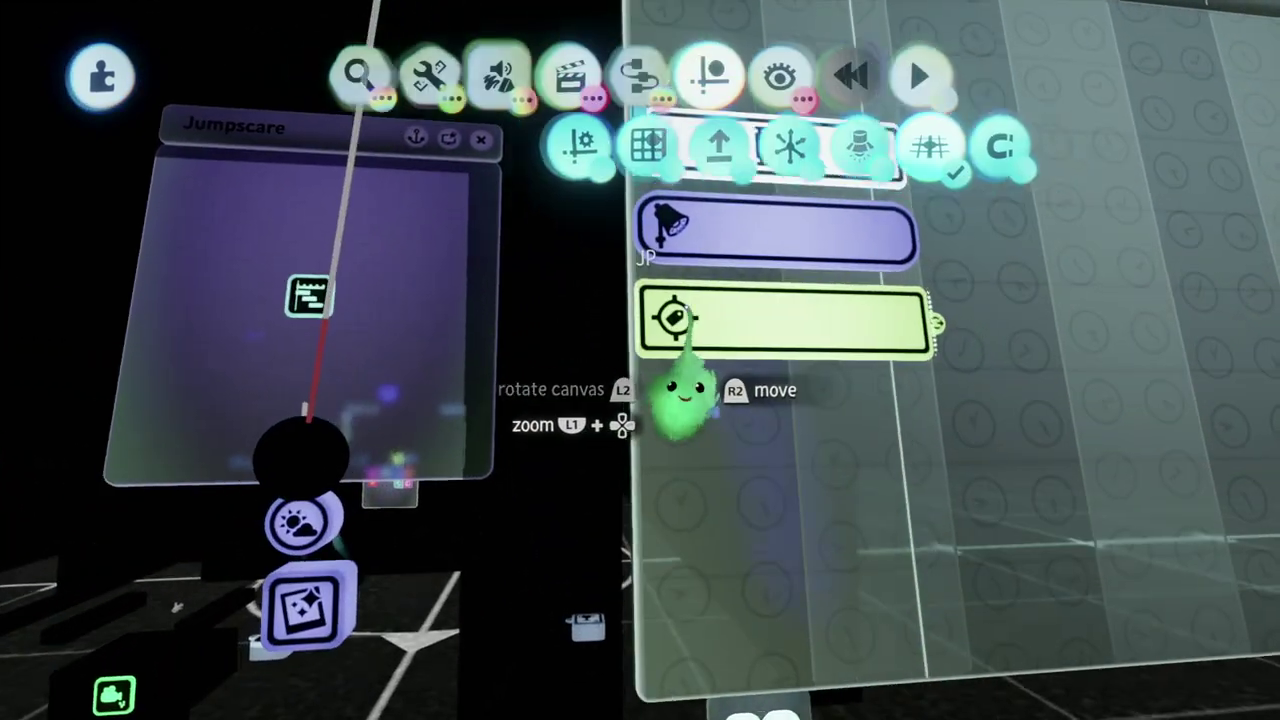
{"action": "scroll", "coordinate": [740, 655], "scroll_direction": "down", "scroll_amount": 2}
{"action": "scroll", "coordinate": [770, 675], "scroll_direction": "up", "scroll_amount": 3}
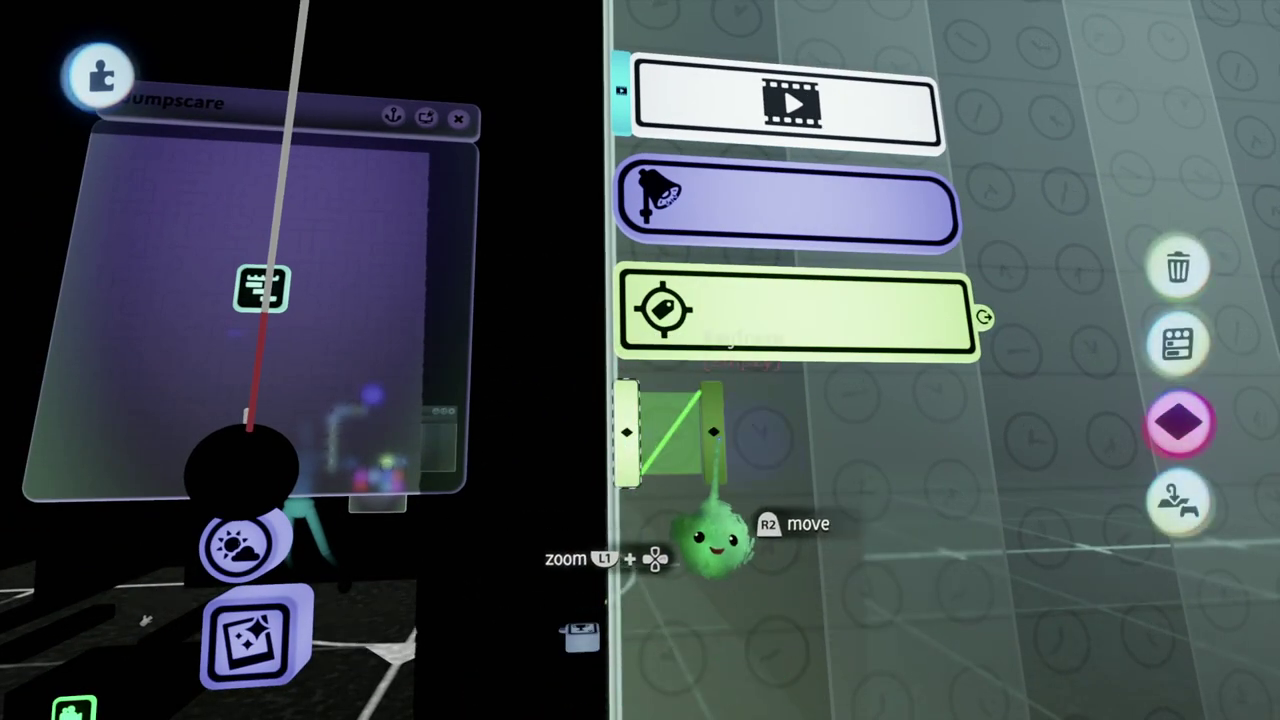
{"action": "key", "text": "Escape"}
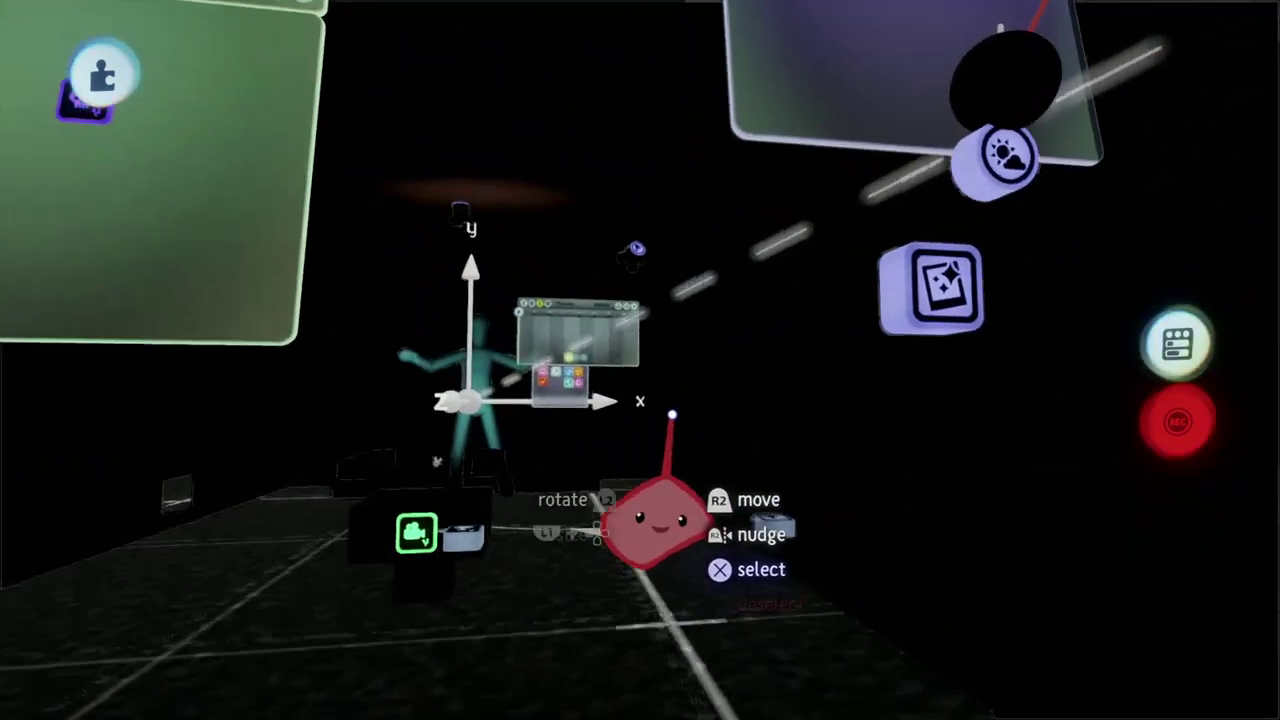
{"action": "key", "text": "Menu"}
Record the puppet's pose as a new keyframe on the Jumpscare timeline, then zoom into its tracks
{"action": "left_click", "coordinate": [713, 172]}
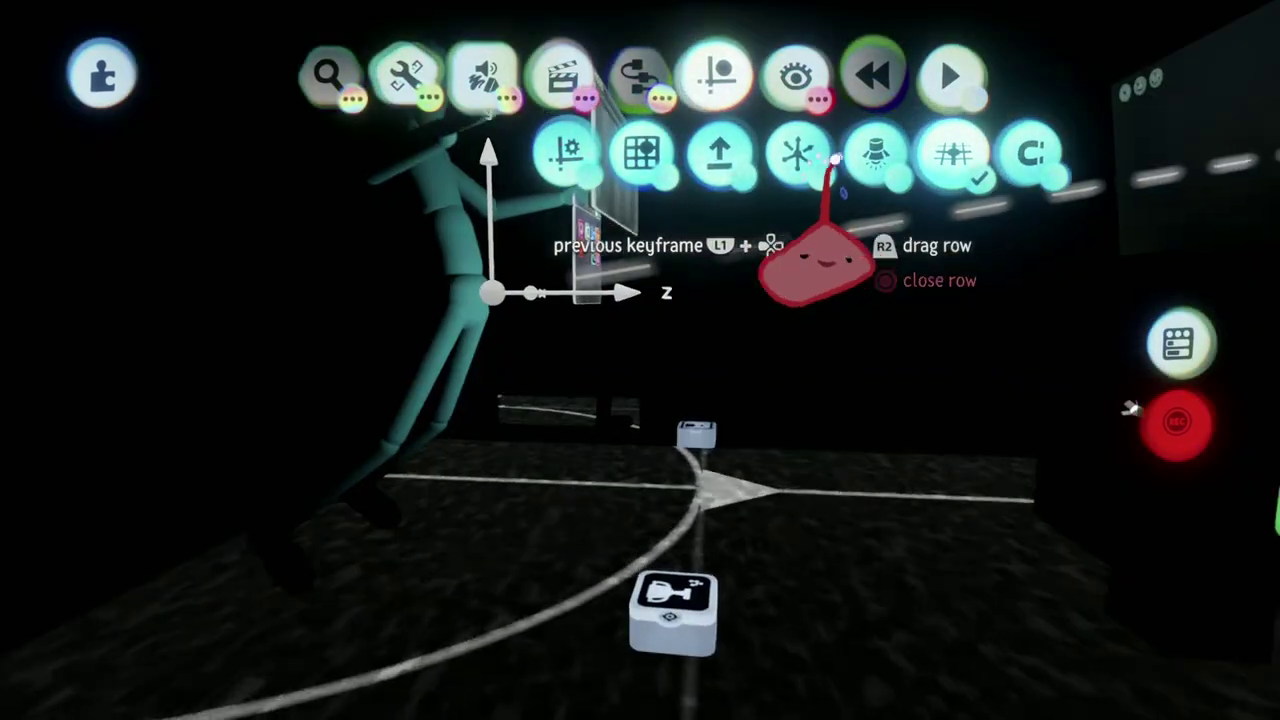
{"action": "key", "text": "Escape"}
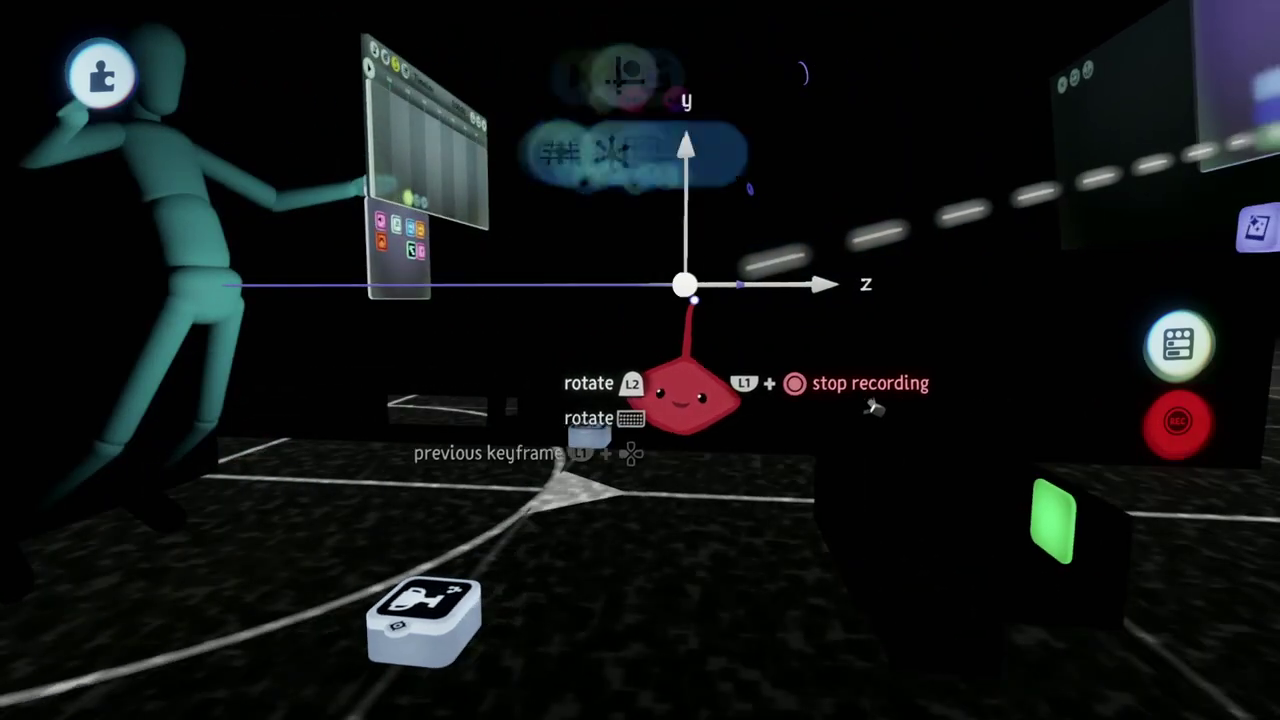
{"action": "middle_click_drag", "start_coordinate": [710, 385], "coordinate": [847, 372]}
{"action": "left_click", "coordinate": [847, 372]}
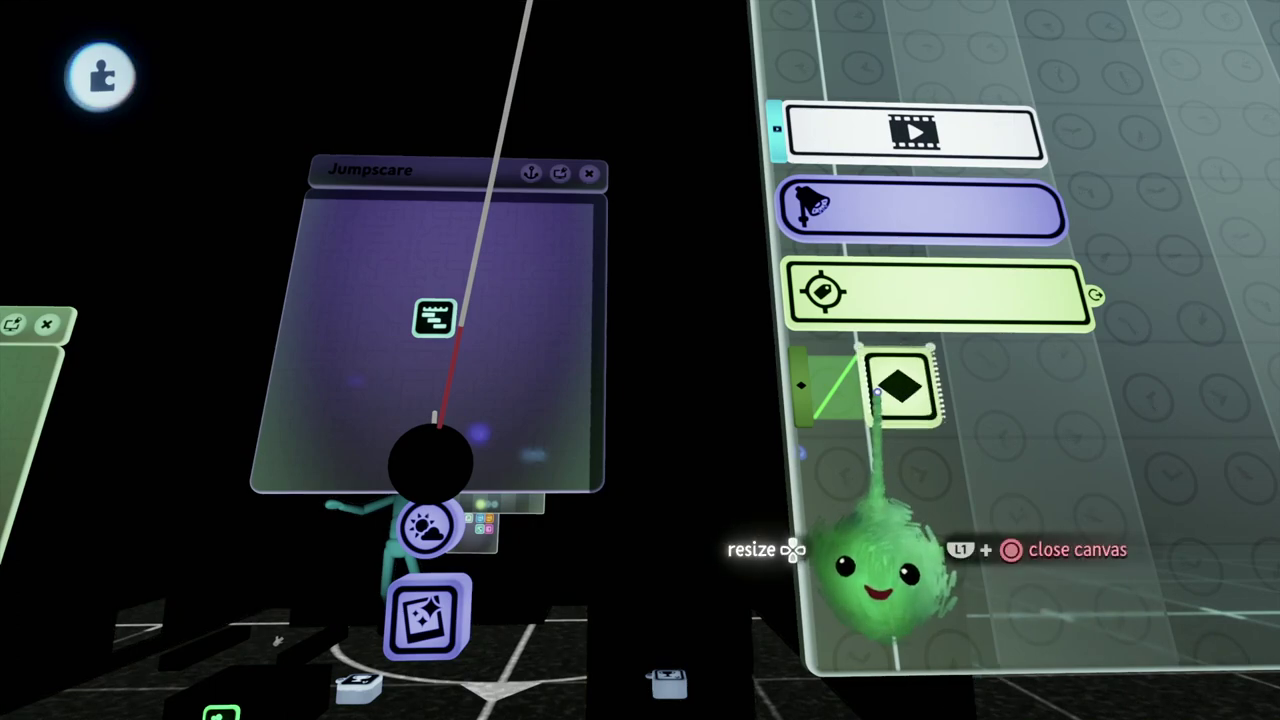
{"action": "middle_click_drag", "start_coordinate": [870, 590], "coordinate": [484, 237]}
{"action": "key", "text": "Escape"}
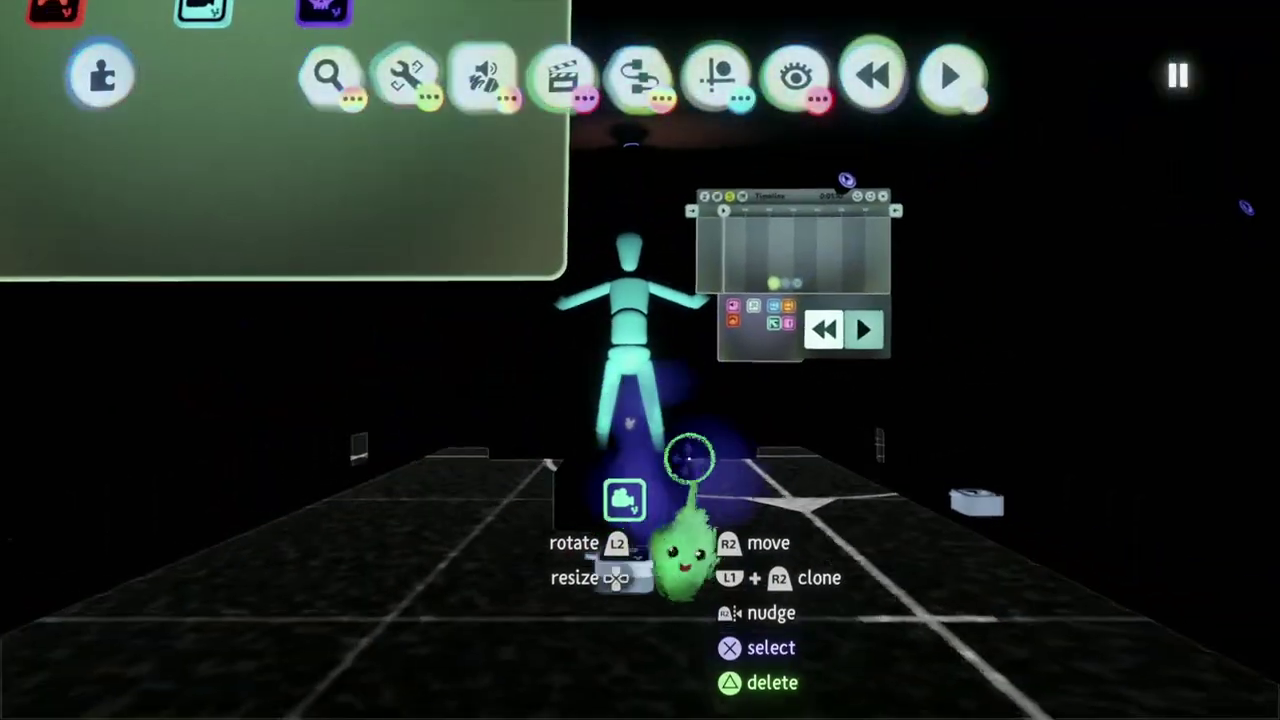
{"action": "middle_click_drag", "start_coordinate": [688, 458], "coordinate": [815, 425]}
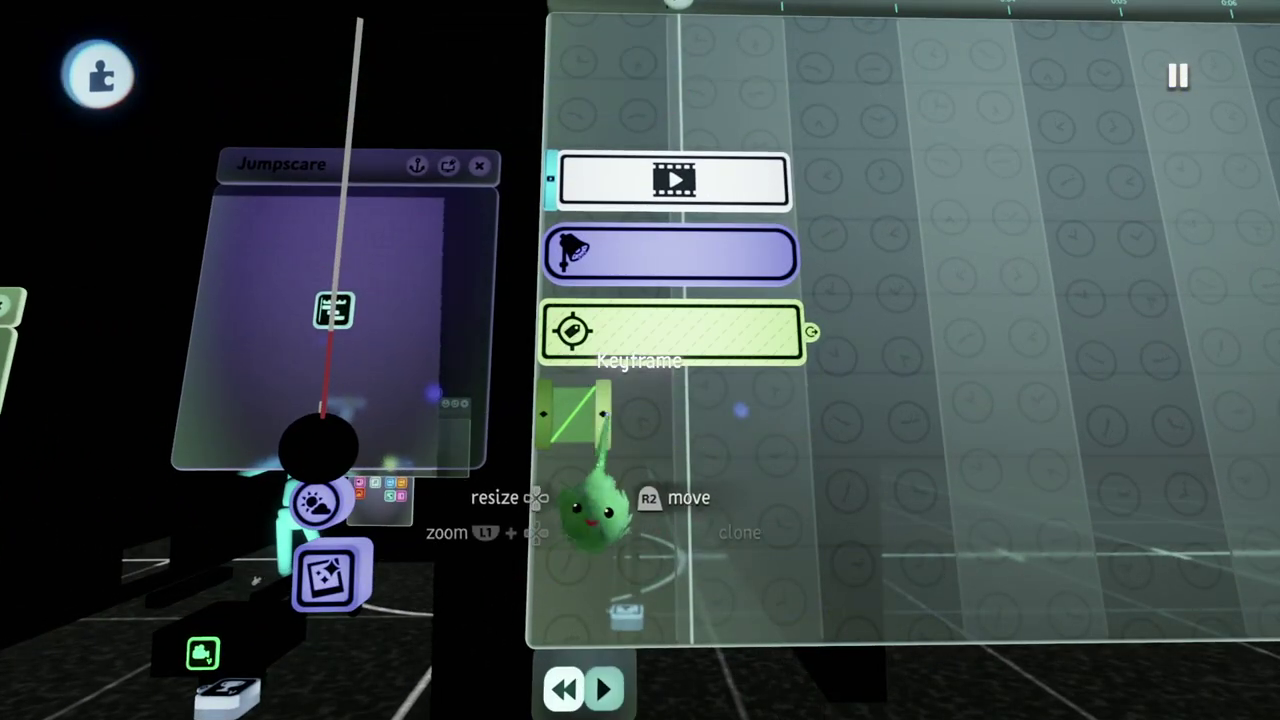
{"action": "left_click", "coordinate": [1176, 384]}
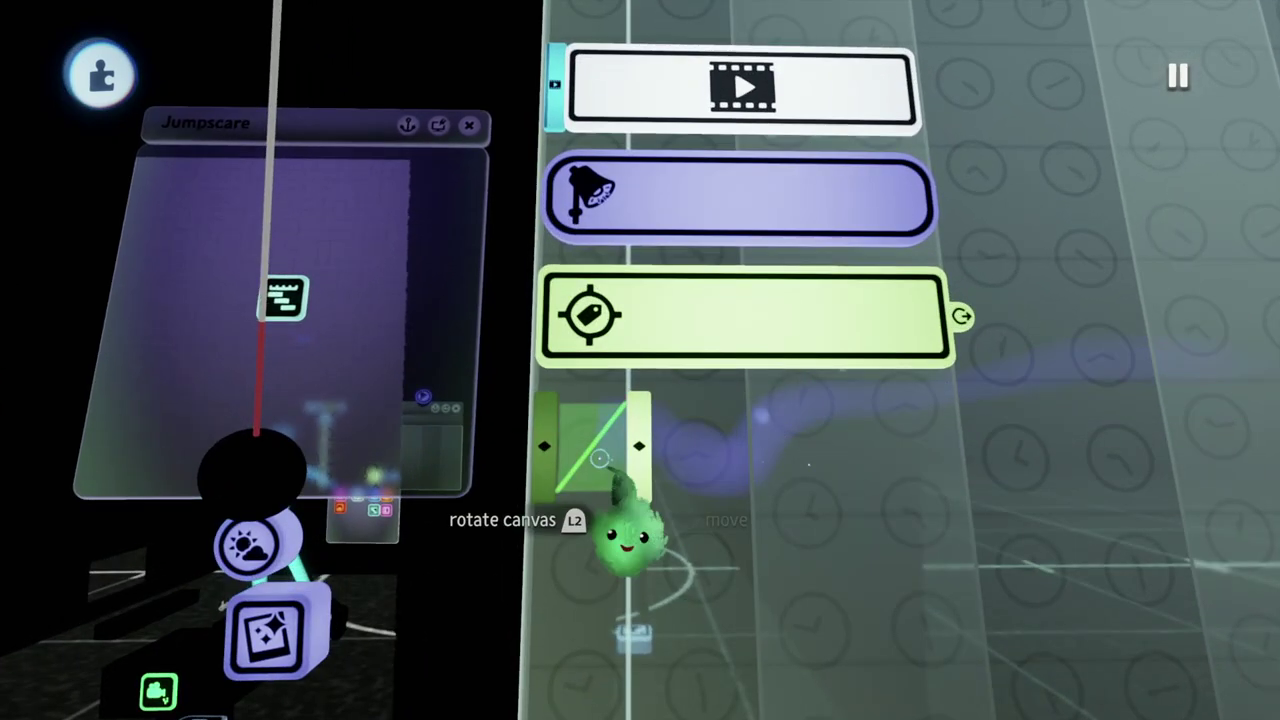
{"action": "middle_click_drag", "start_coordinate": [780, 470], "coordinate": [560, 490]}
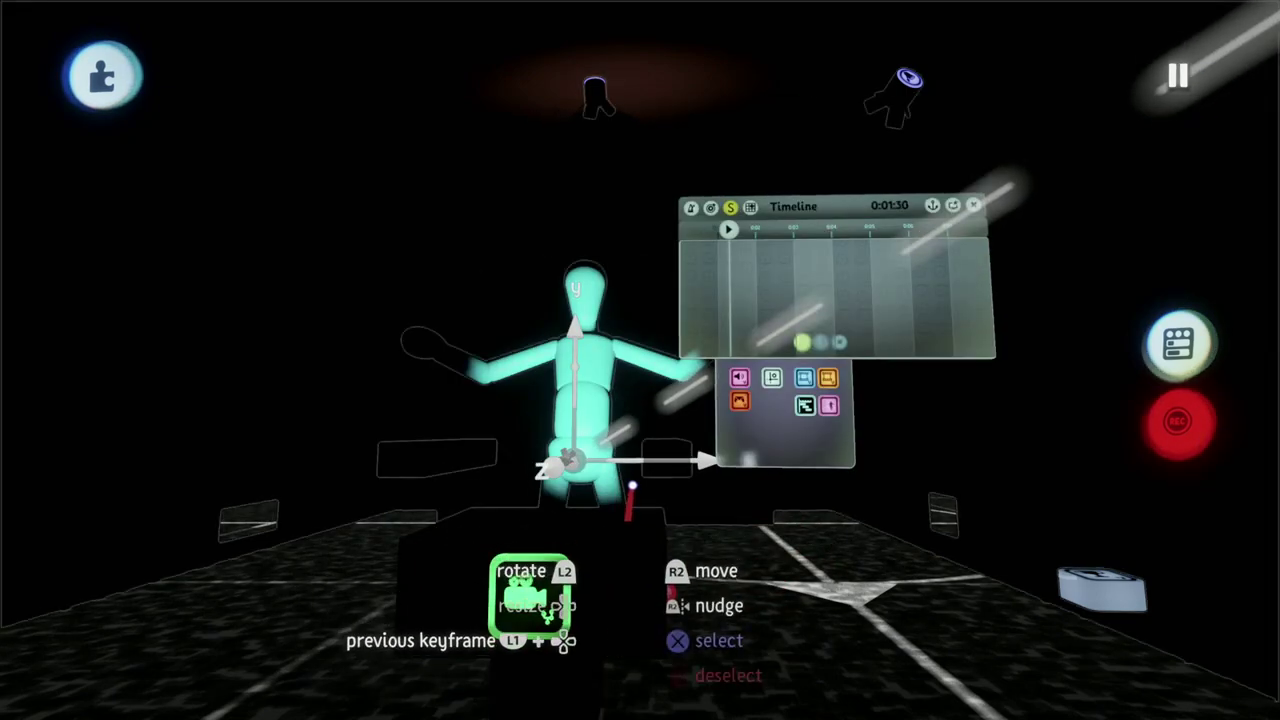
{"action": "middle_click_drag", "start_coordinate": [632, 488], "coordinate": [758, 482]}
{"action": "middle_click_drag", "start_coordinate": [1176, 422], "coordinate": [735, 487]}
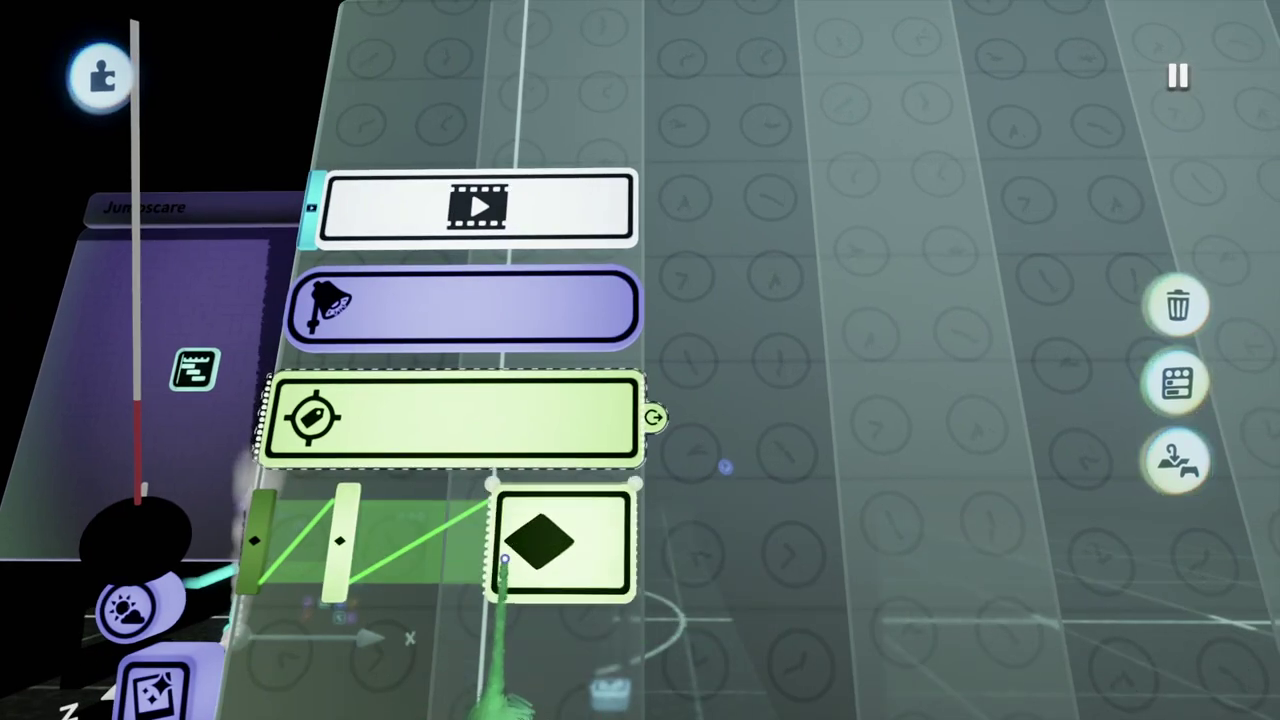
Play-test the scene from the pause menu, then return to Edit Mode
{"action": "key", "text": "Escape"}
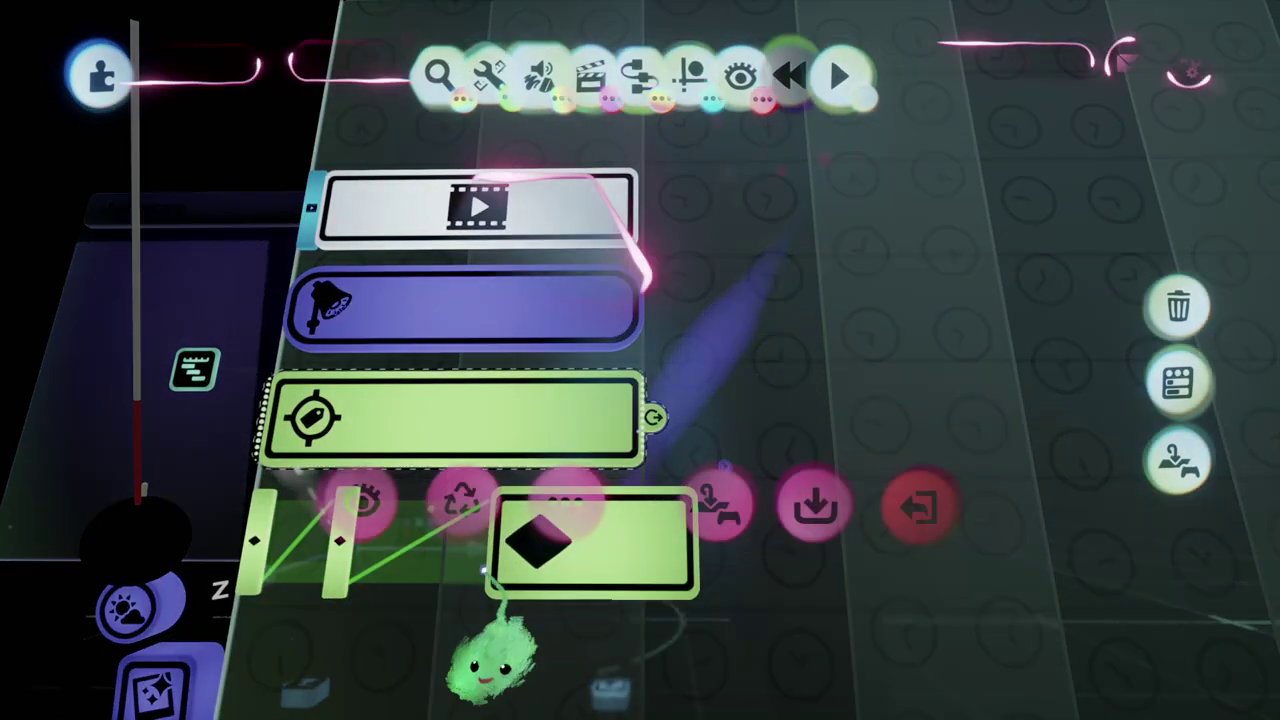
{"action": "left_click", "coordinate": [357, 500]}
{"action": "key", "text": "Escape"}
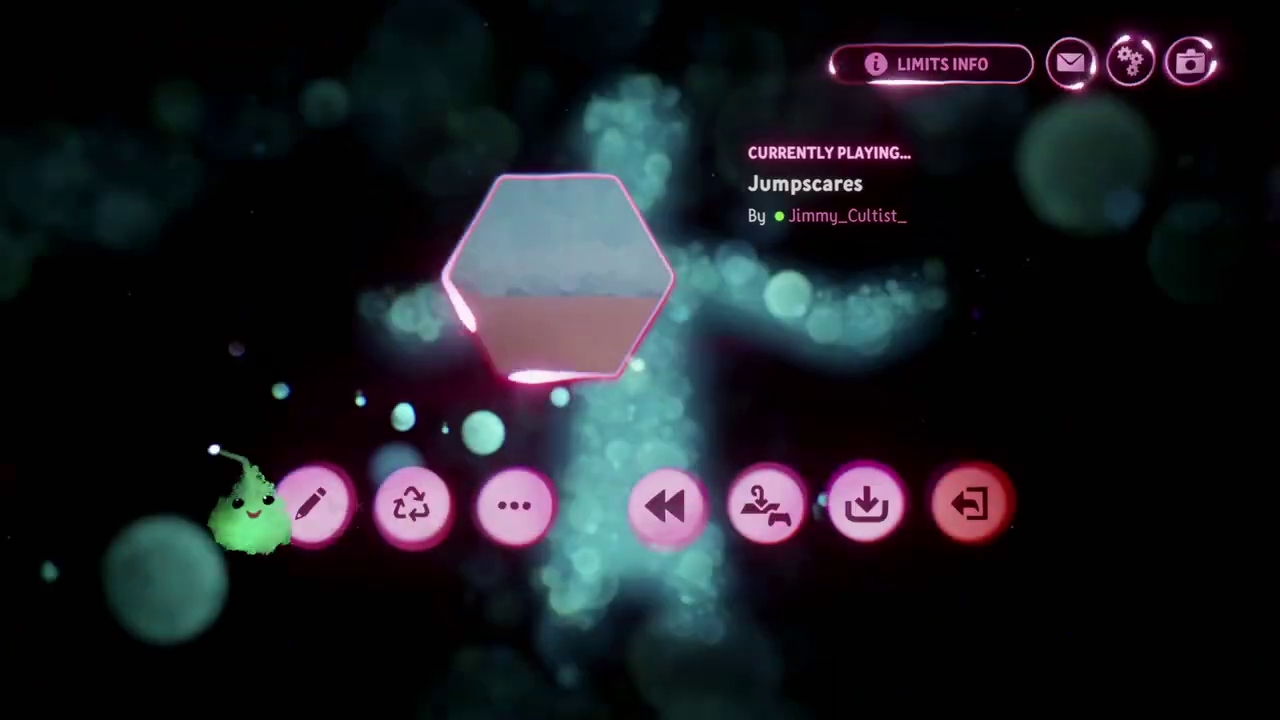
{"action": "left_click", "coordinate": [311, 504]}
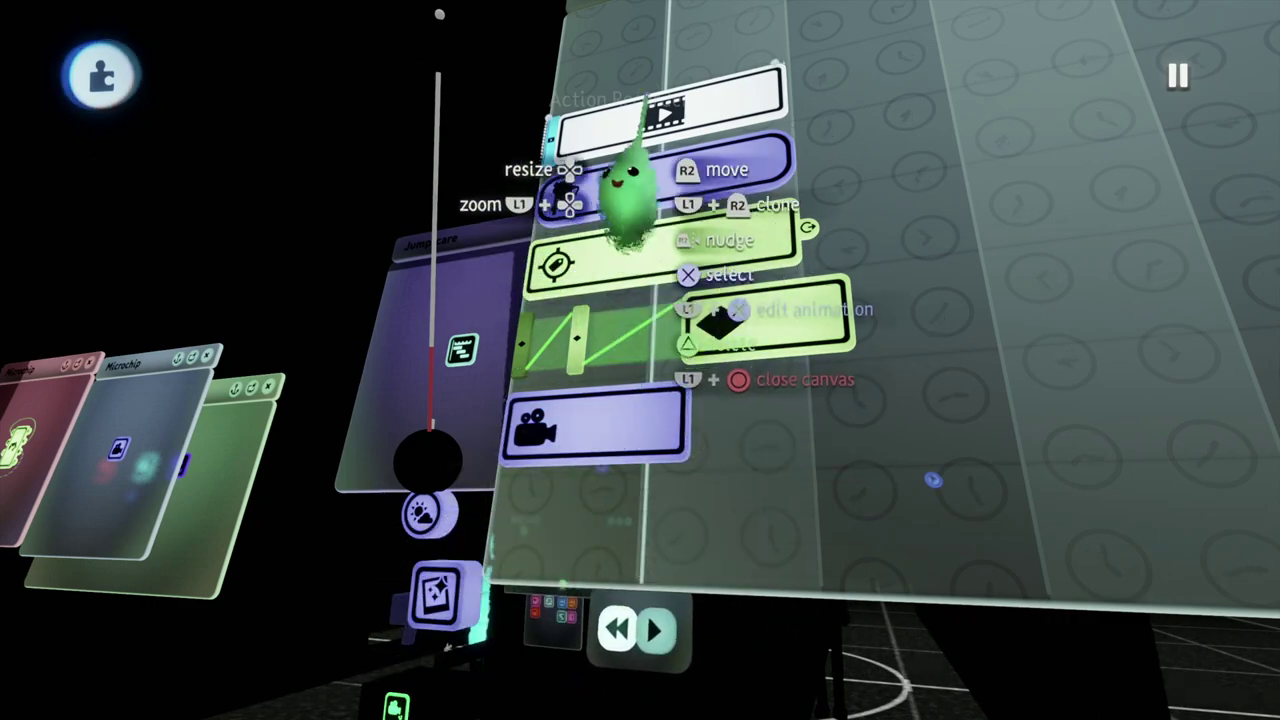
Record a camera microchip clip onto the Jumpscare timeline
{"action": "key", "text": "Escape"}
{"action": "left_click", "coordinate": [455, 500]}
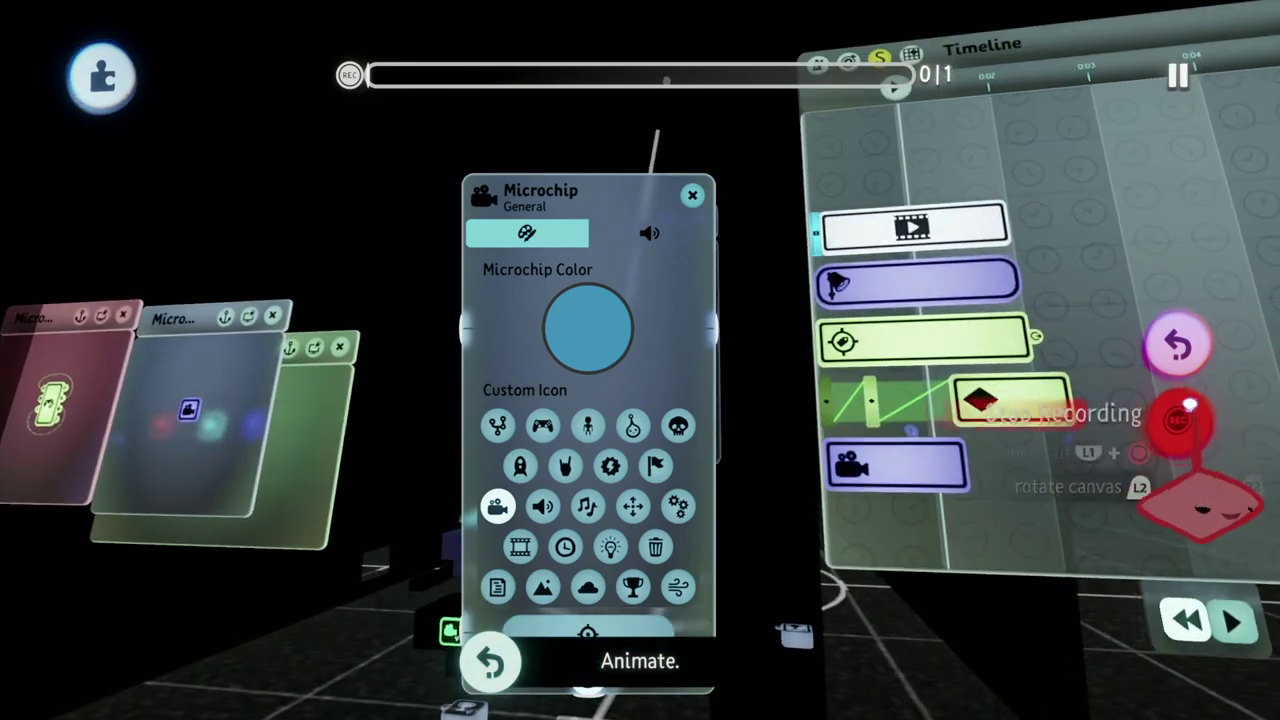
{"action": "left_click", "coordinate": [1177, 420]}
{"action": "key", "text": "Escape"}
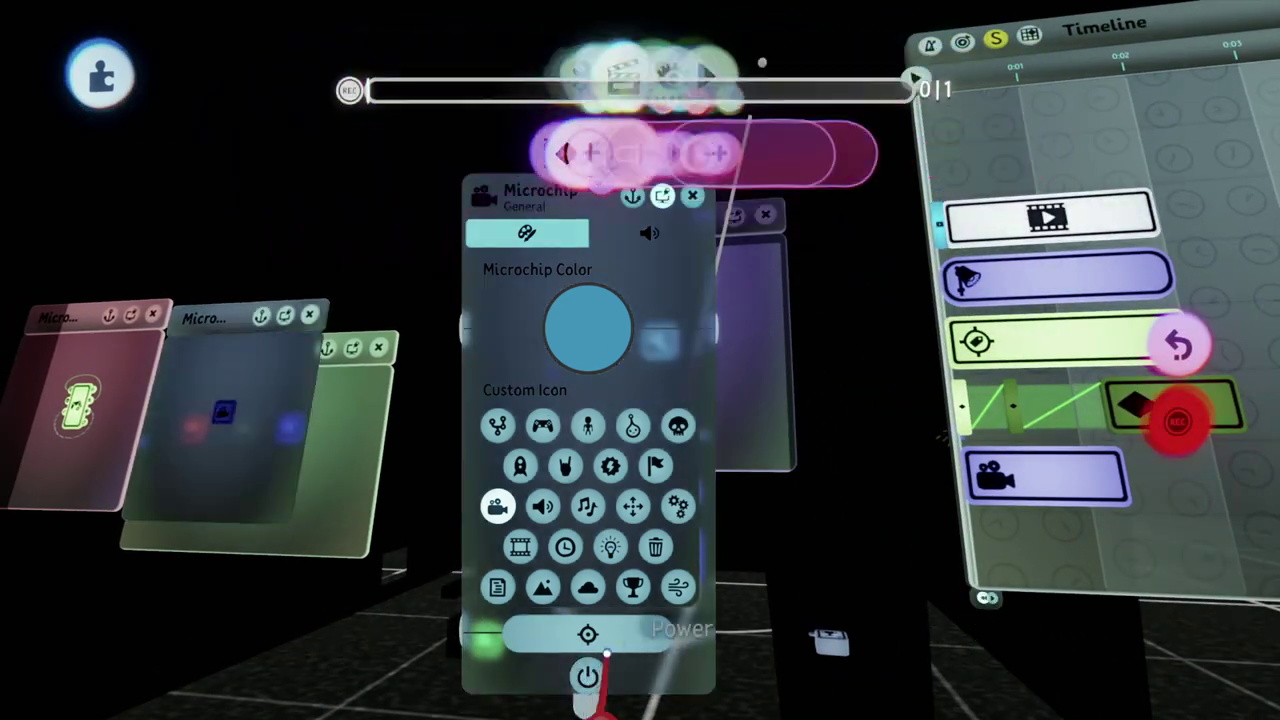
{"action": "key", "text": "Escape"}
{"action": "left_click", "coordinate": [1080, 410]}
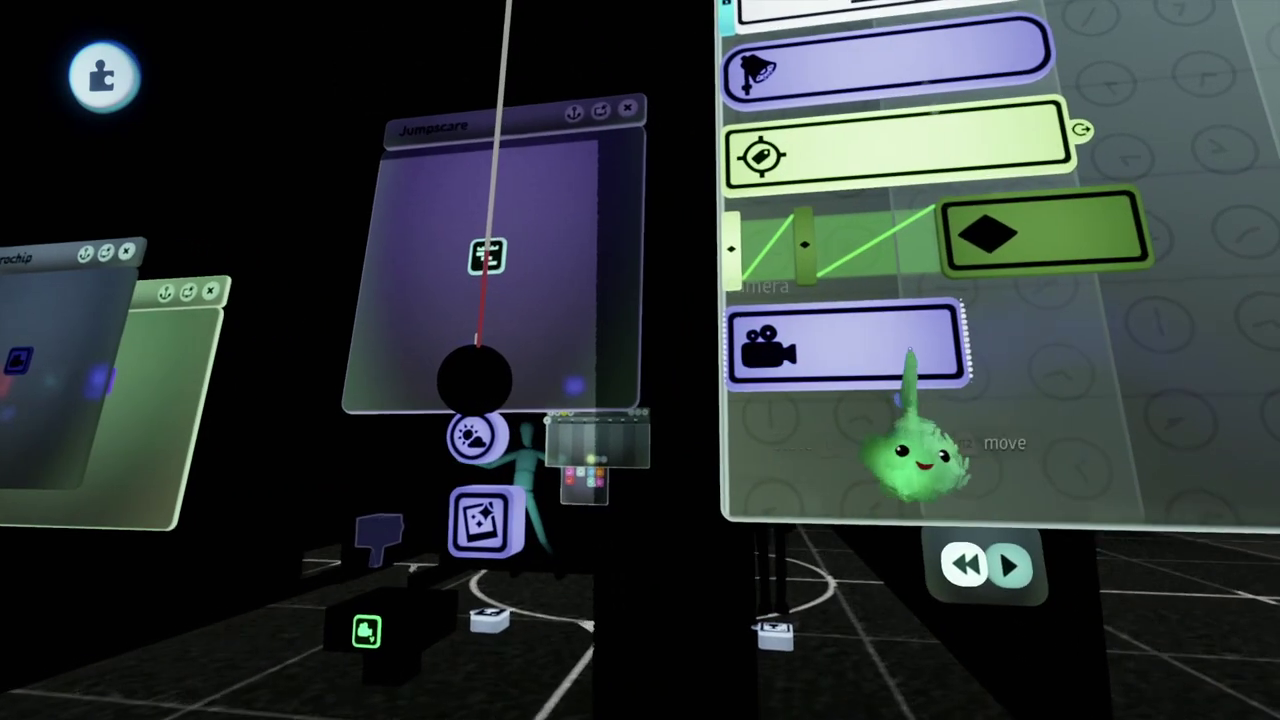
Clone the camera clip along its track, frame the shot, and play to preview
{"action": "left_click_drag", "start_coordinate": [875, 355], "coordinate": [828, 400]}
{"action": "left_click", "coordinate": [828, 400]}
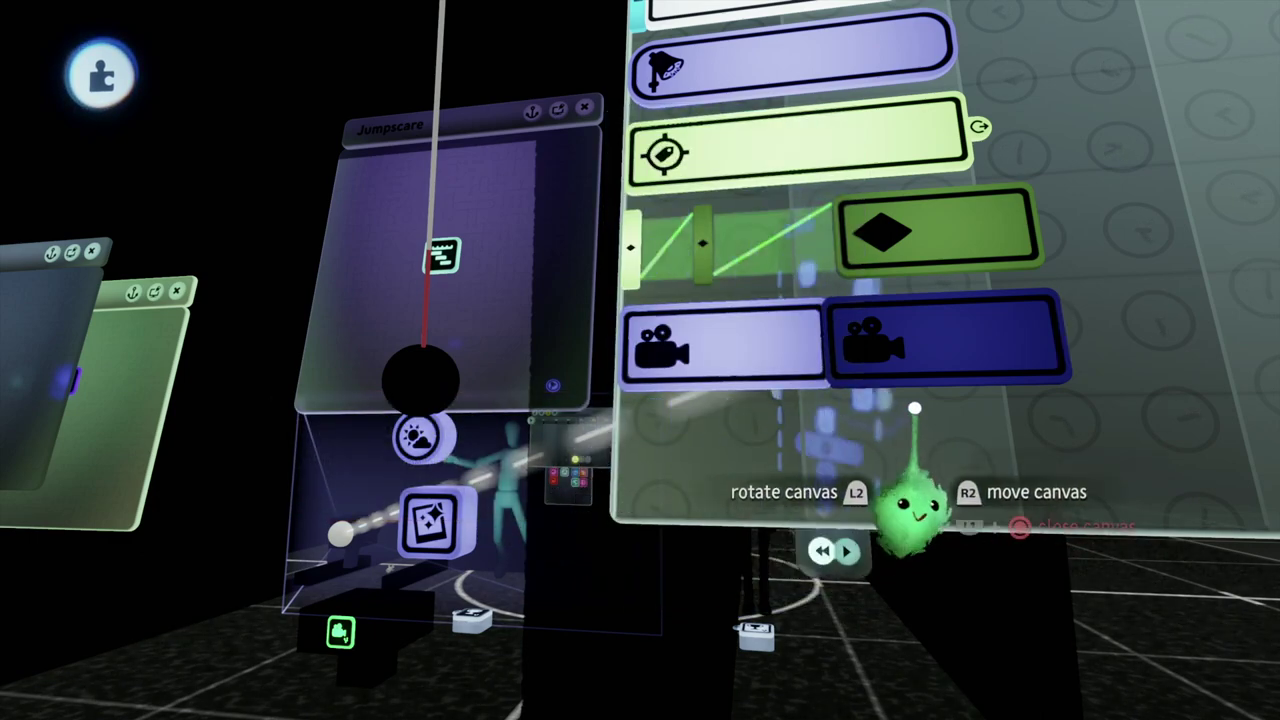
{"action": "left_click", "coordinate": [914, 408]}
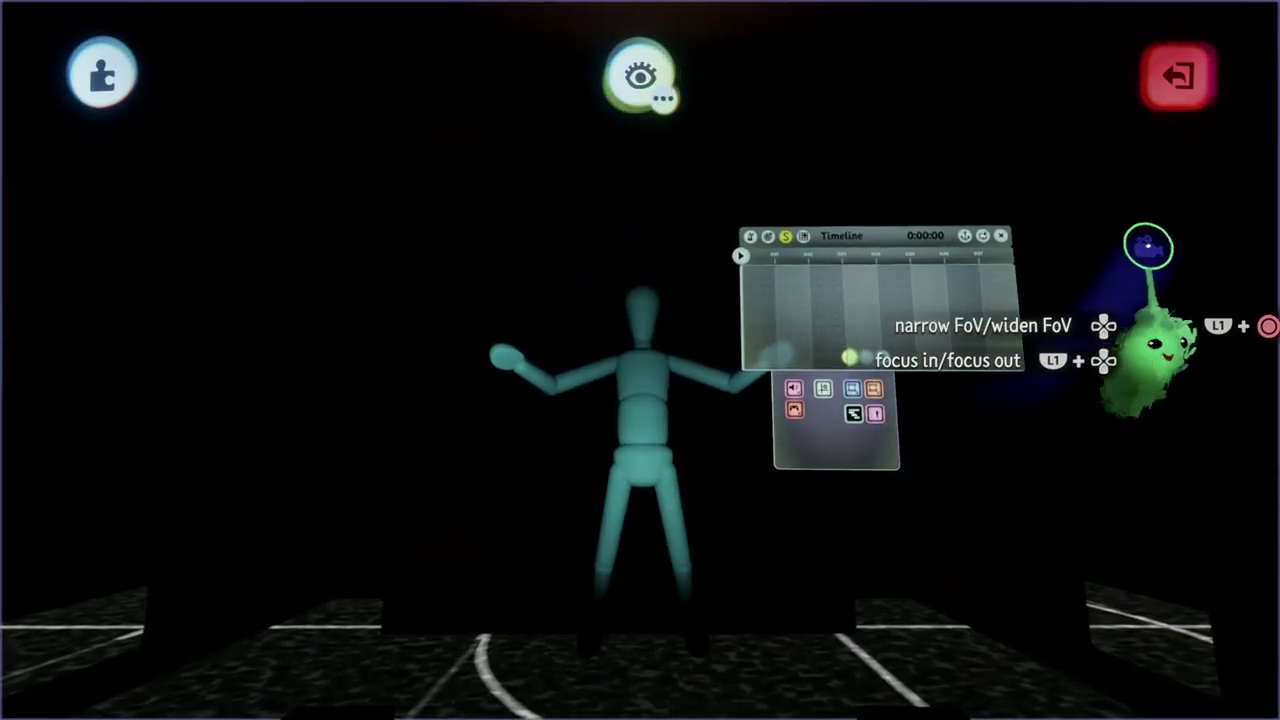
{"action": "left_click", "coordinate": [1178, 76]}
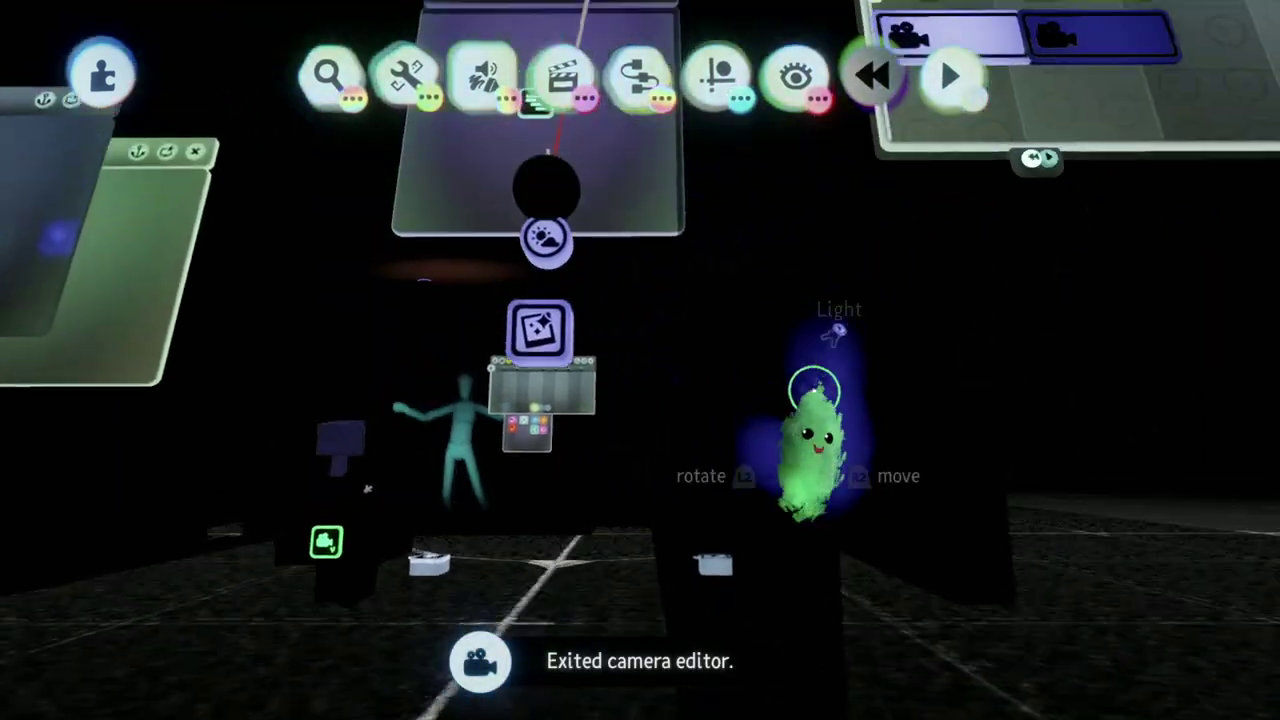
{"action": "key", "text": "Escape"}
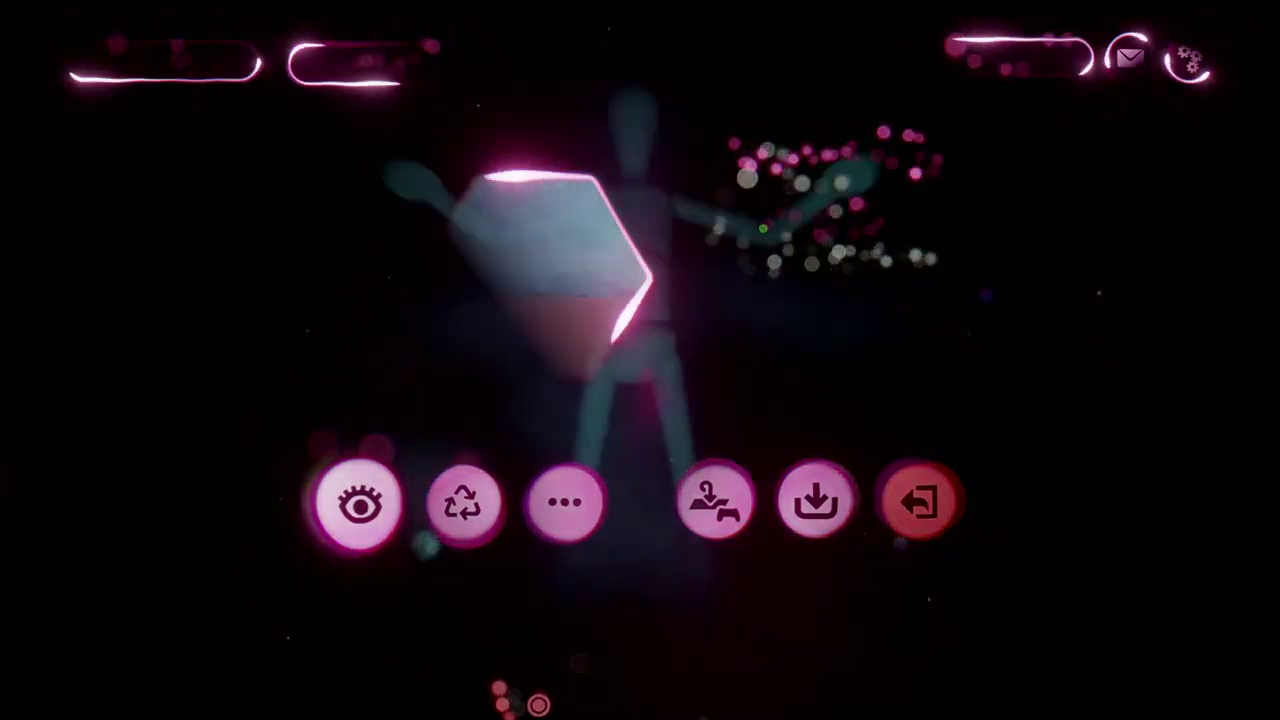
{"action": "left_click", "coordinate": [360, 503]}
Back in Edit Mode, reposition the timeline and check the camera's close-up of the mannequin's head and arms
{"action": "key", "text": "Escape"}
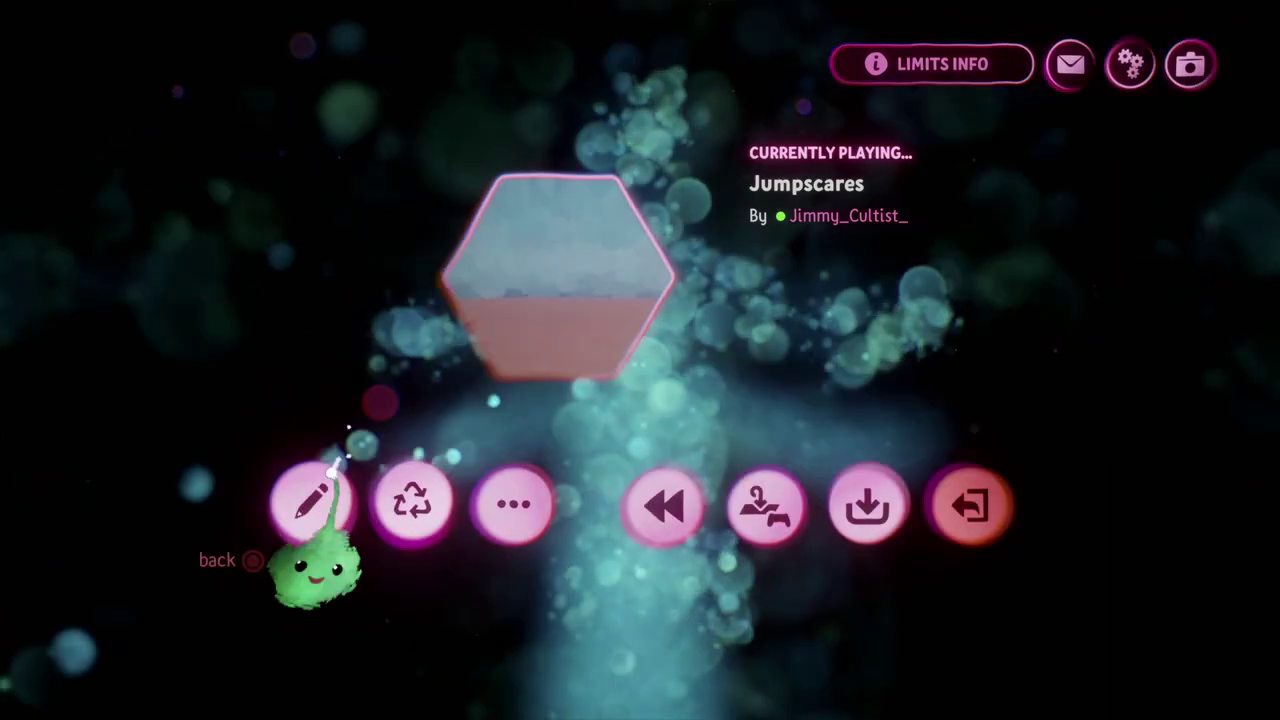
{"action": "left_click", "coordinate": [310, 500]}
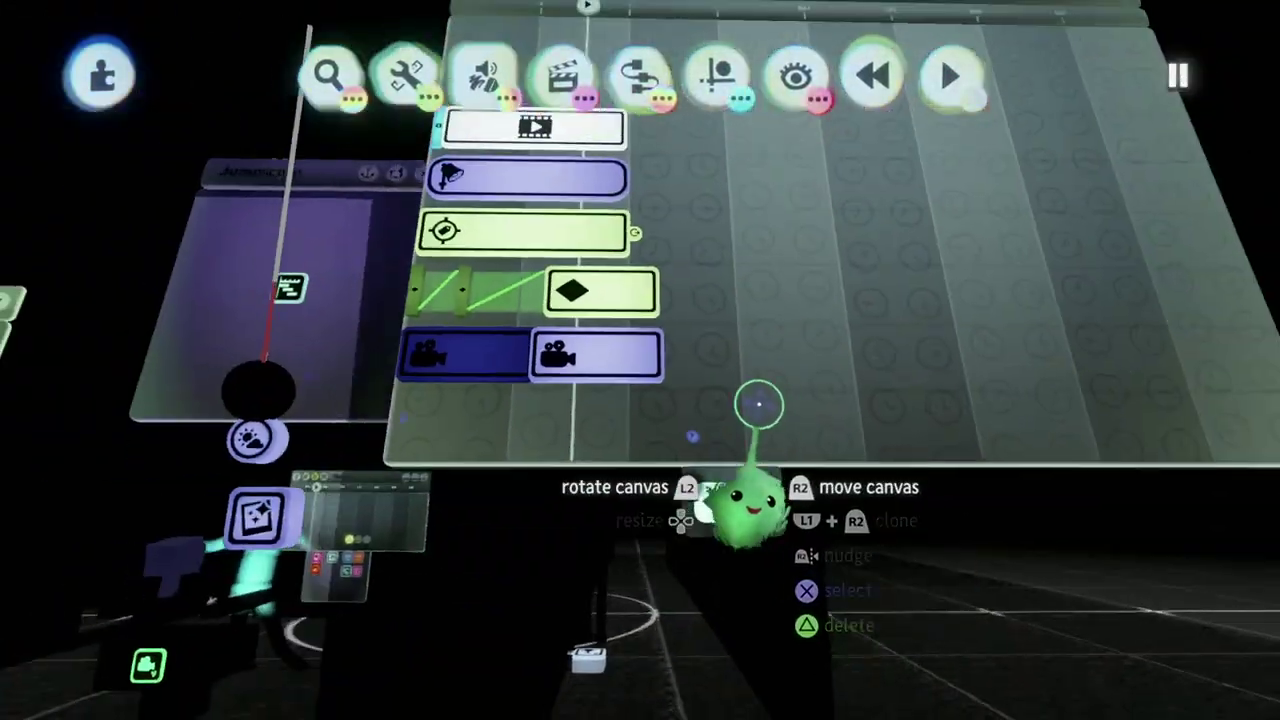
{"action": "left_click", "coordinate": [786, 371]}
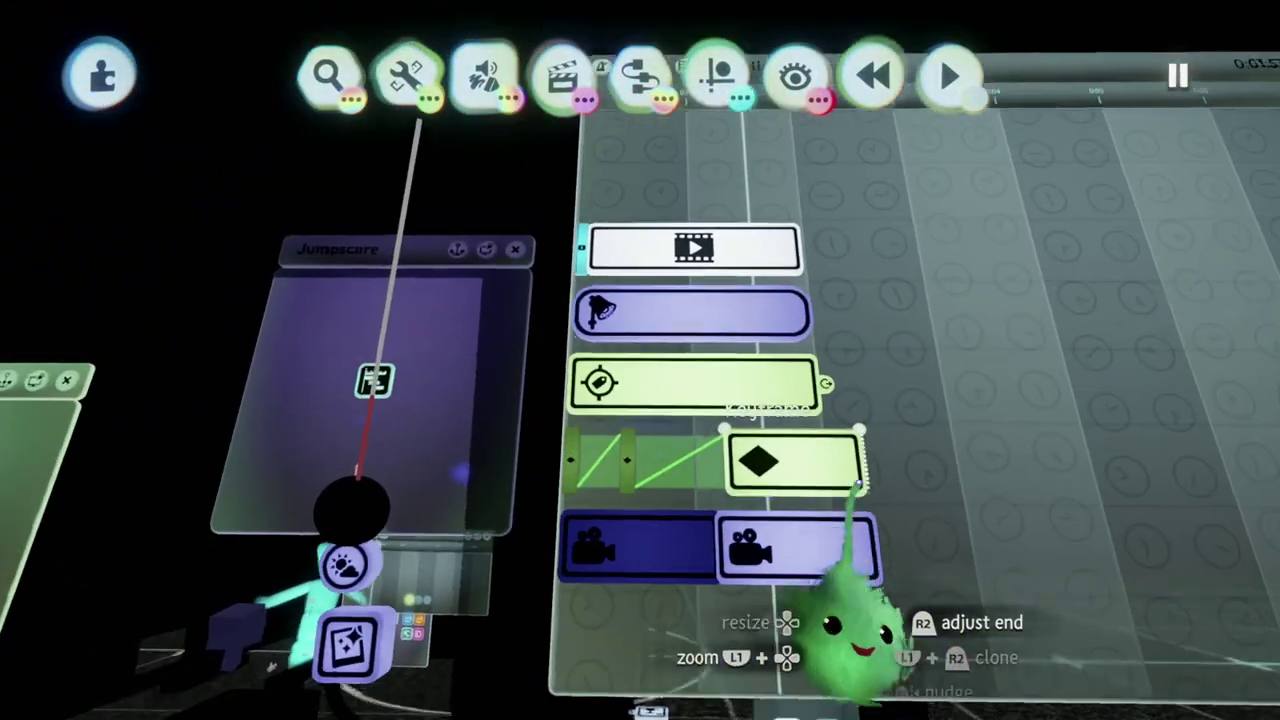
{"action": "left_click_drag", "start_coordinate": [771, 543], "coordinate": [897, 240]}
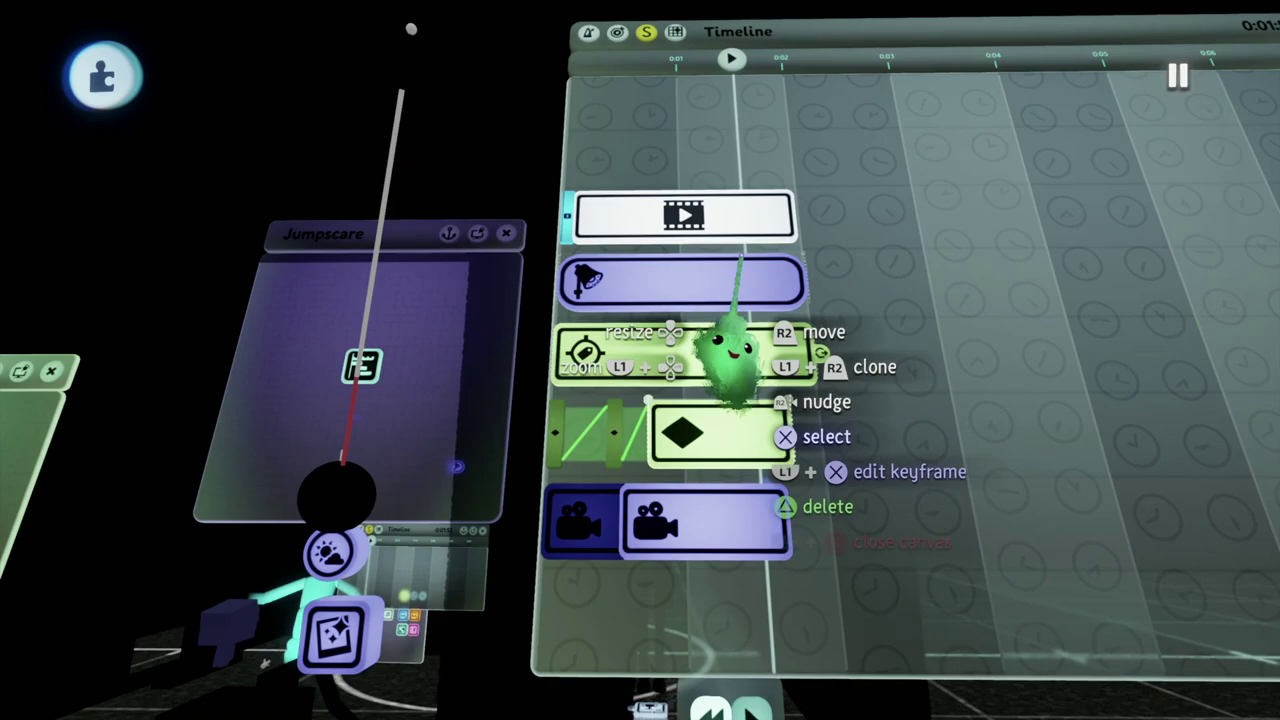
{"action": "mouse_move", "coordinate": [873, 60]}
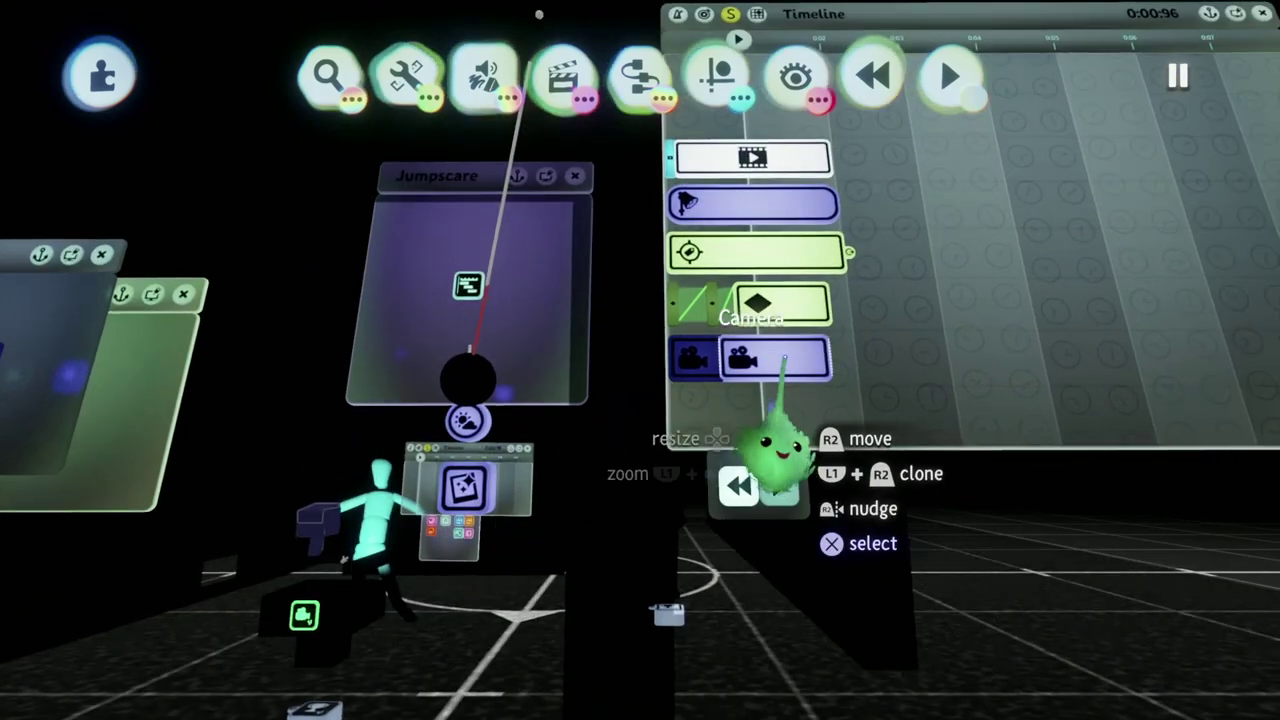
{"action": "left_click", "coordinate": [778, 318]}
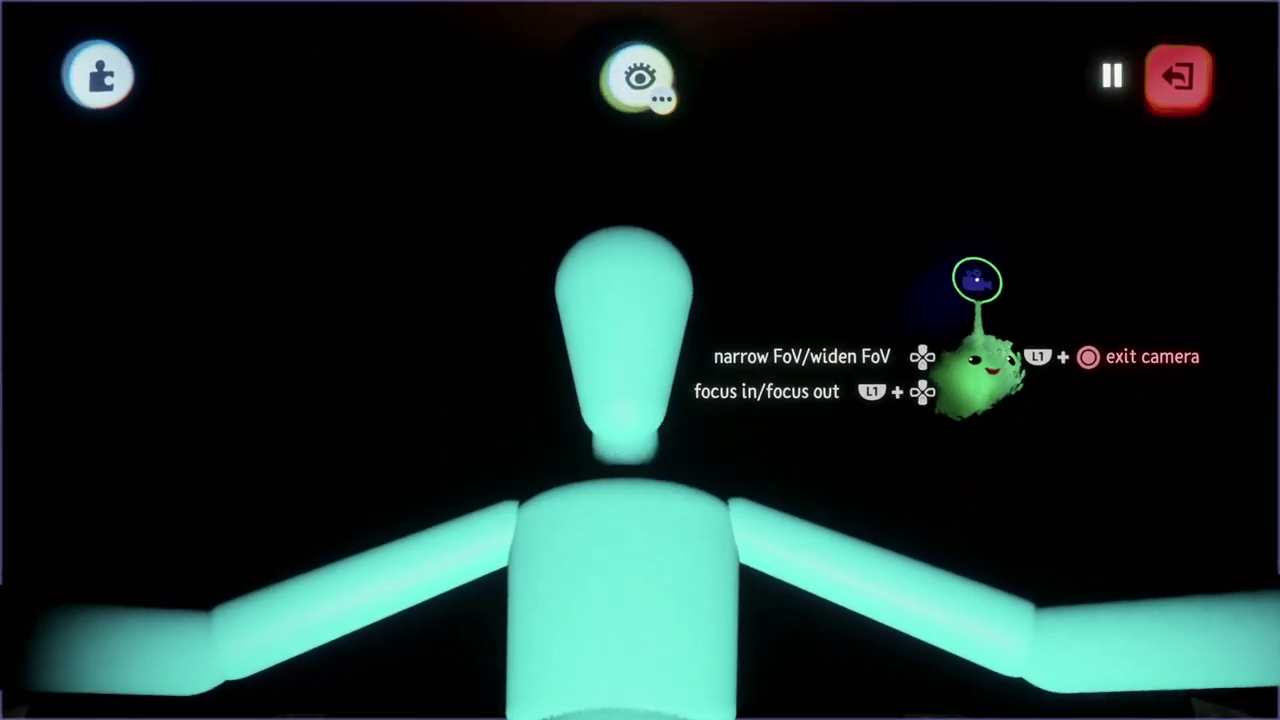
{"action": "left_click", "coordinate": [1176, 76]}
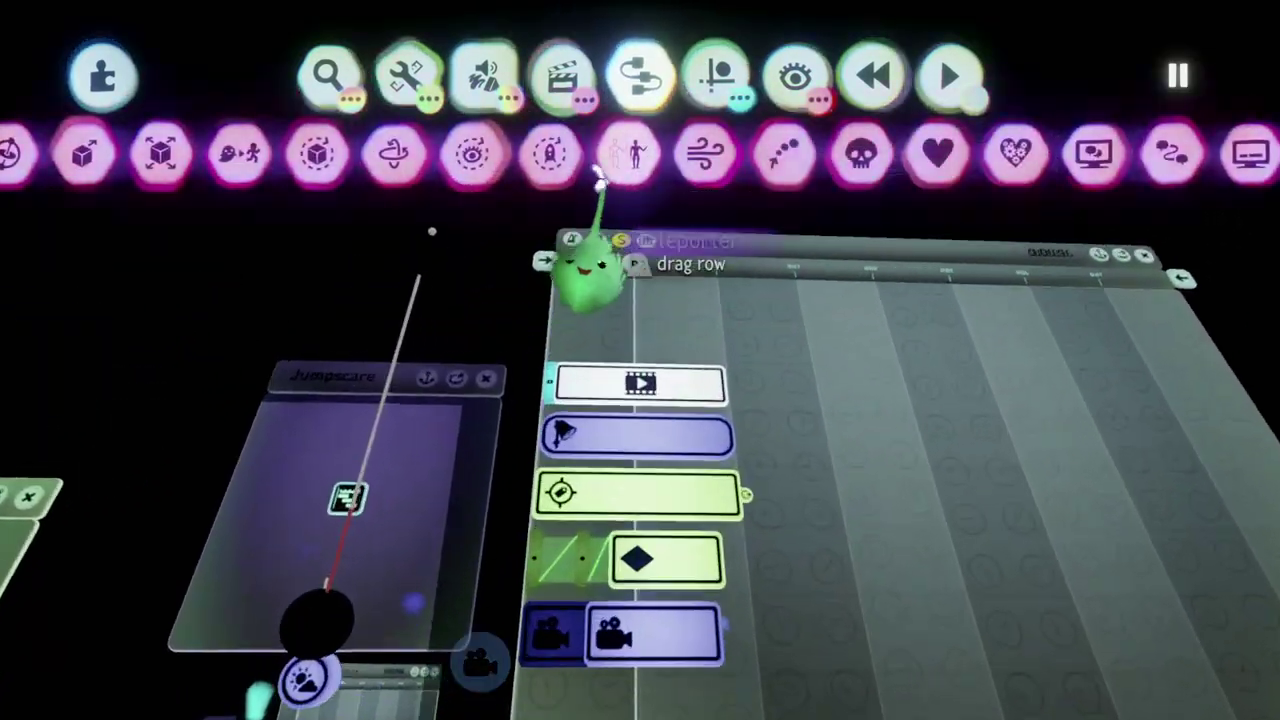
Inspect a keyframe's settings, then close the timeline canvas
{"action": "key", "text": "Escape"}
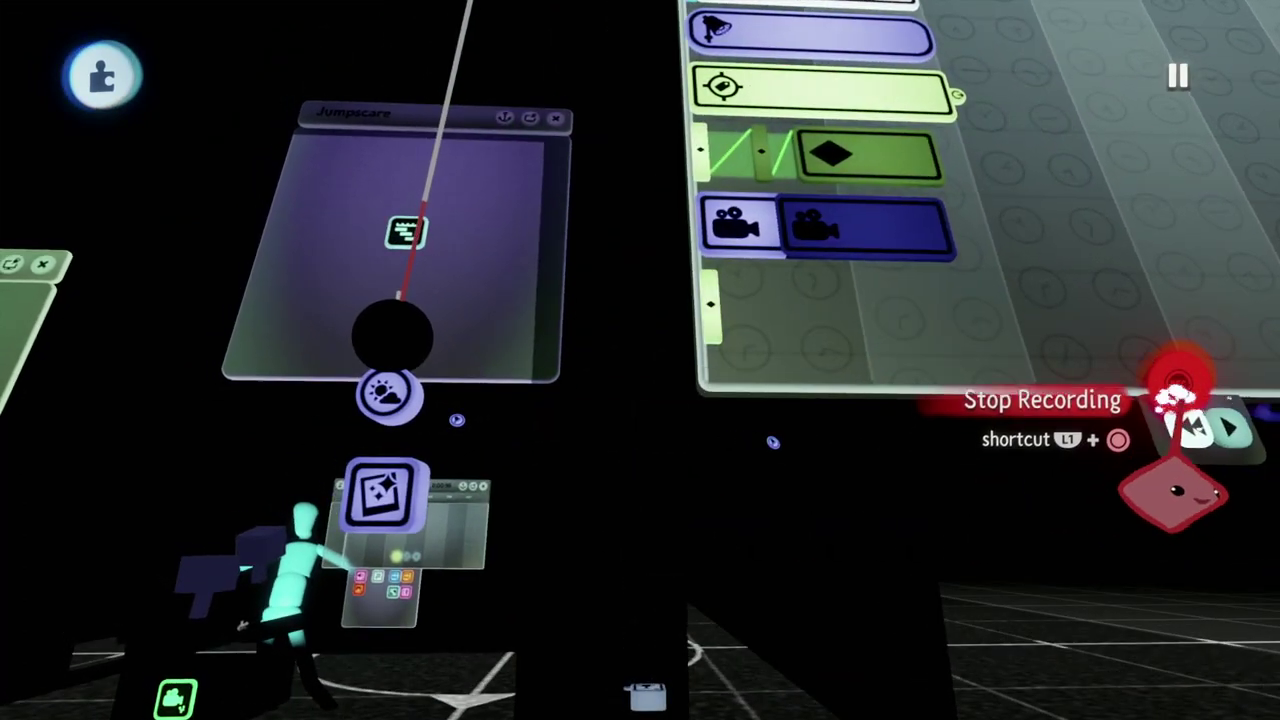
{"action": "left_click", "coordinate": [706, 305]}
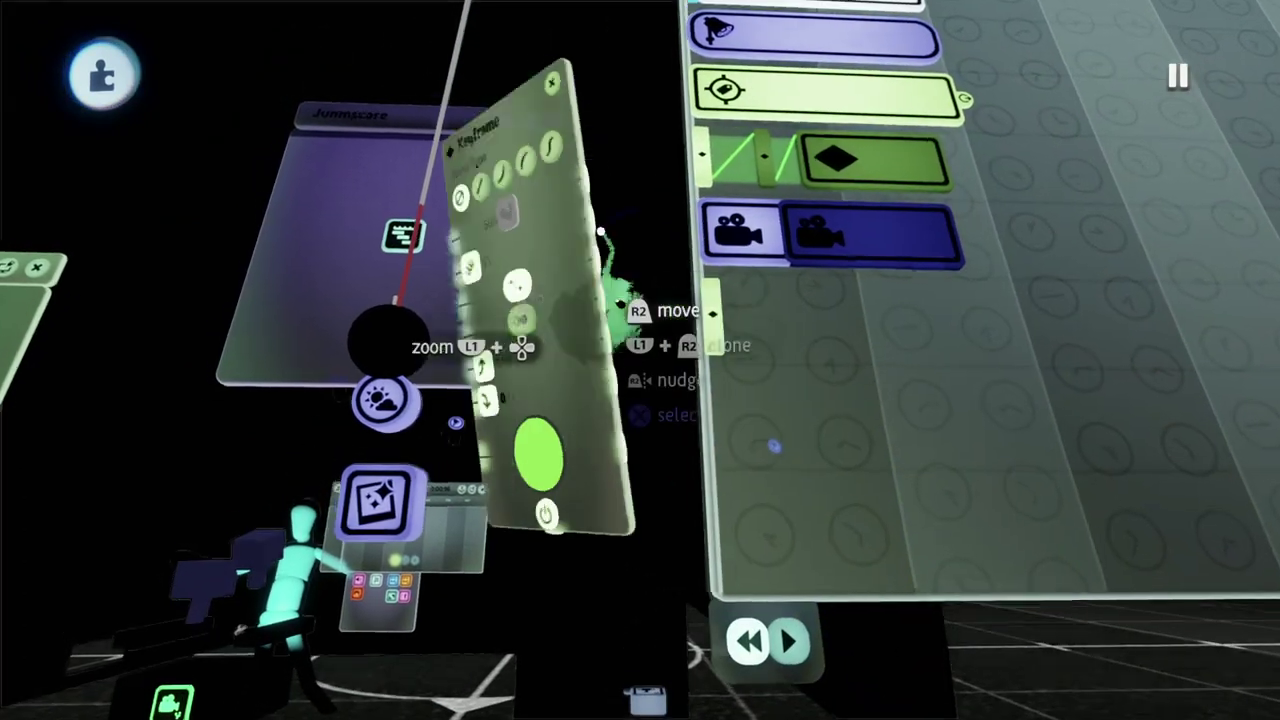
{"action": "key", "text": "Escape"}
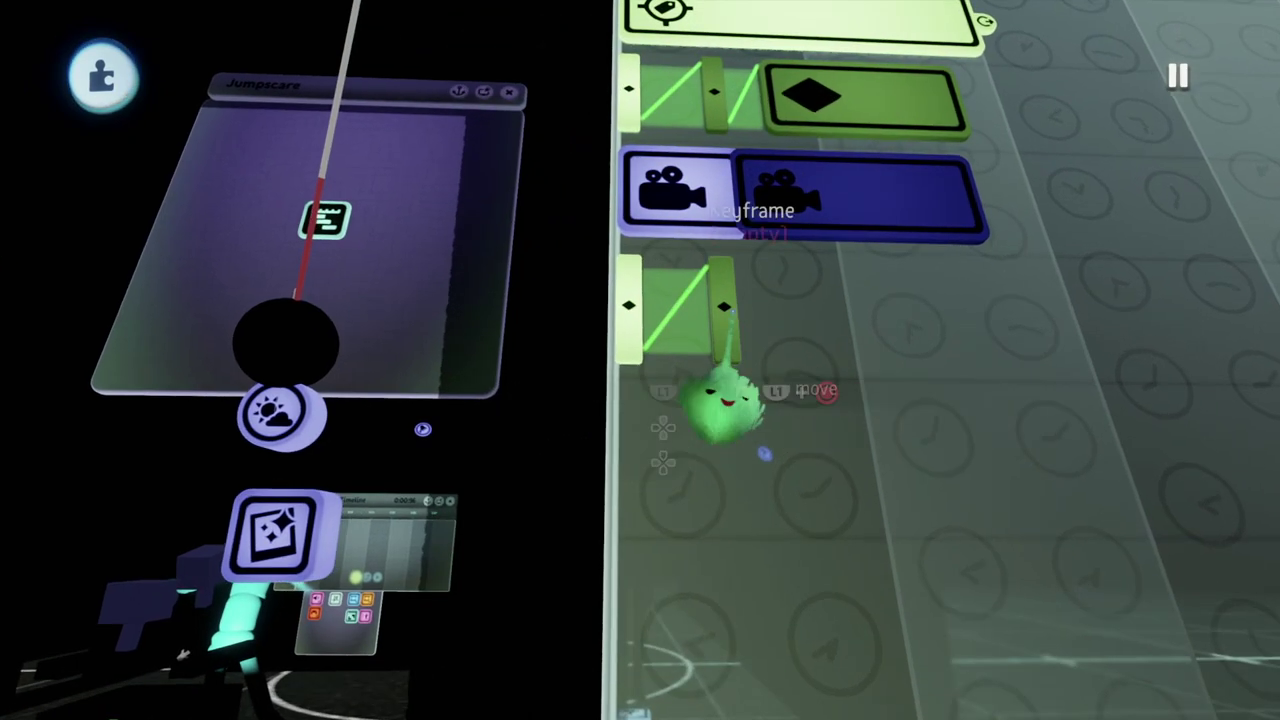
{"action": "key", "text": "Escape"}
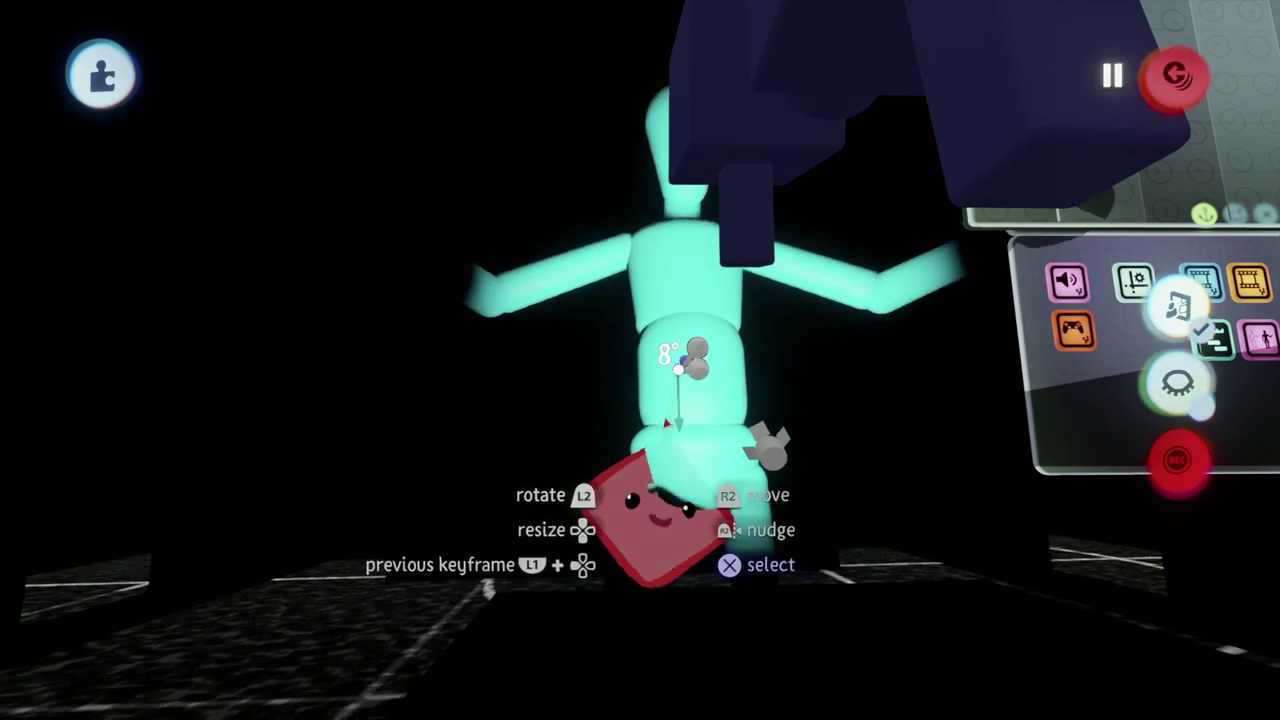
Bend the puppet's joint to 38°, hang its head piece vertically, and open the enlarged timeline
{"action": "left_click_drag", "start_coordinate": [680, 380], "coordinate": [659, 320]}
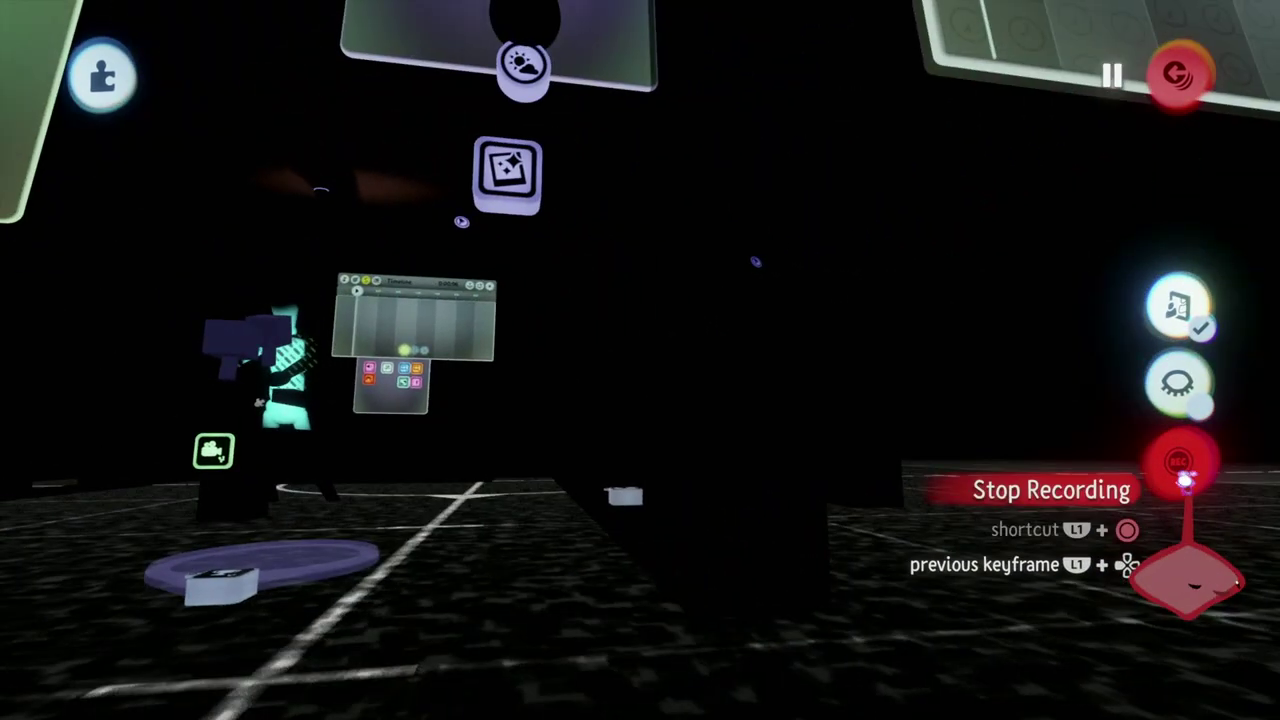
{"action": "left_click", "coordinate": [1183, 480]}
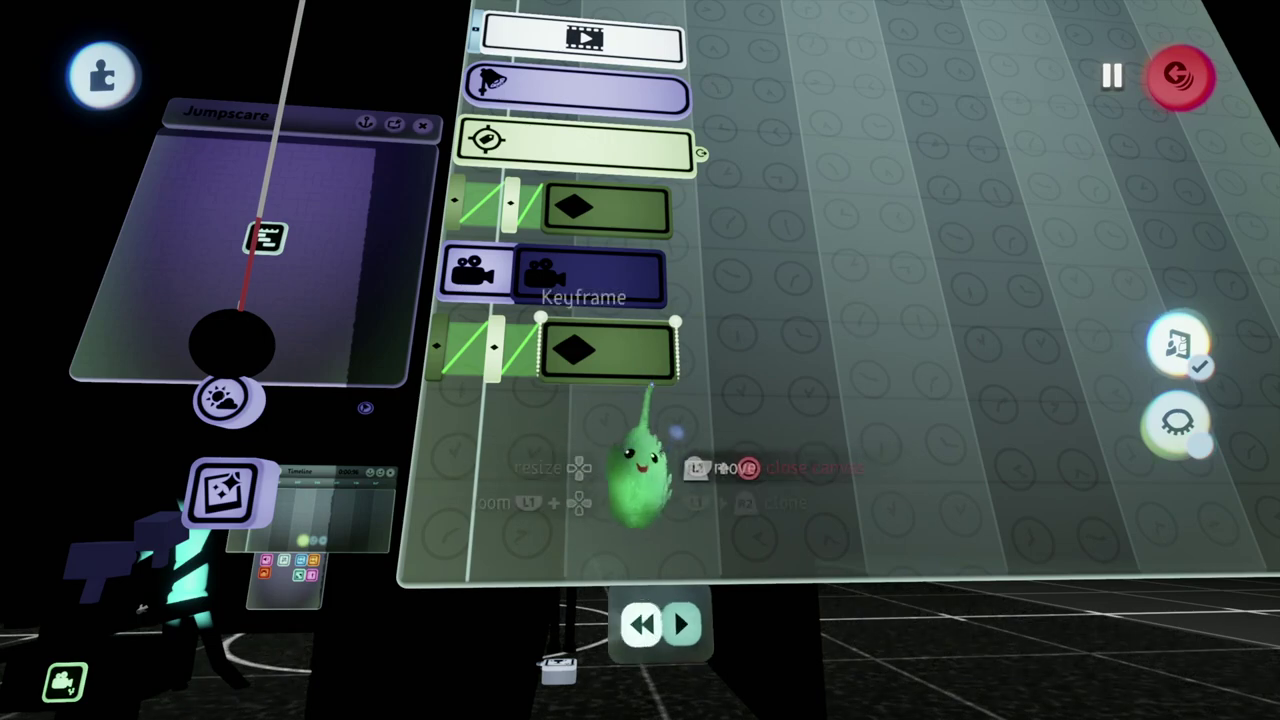
{"action": "key", "text": "Escape"}
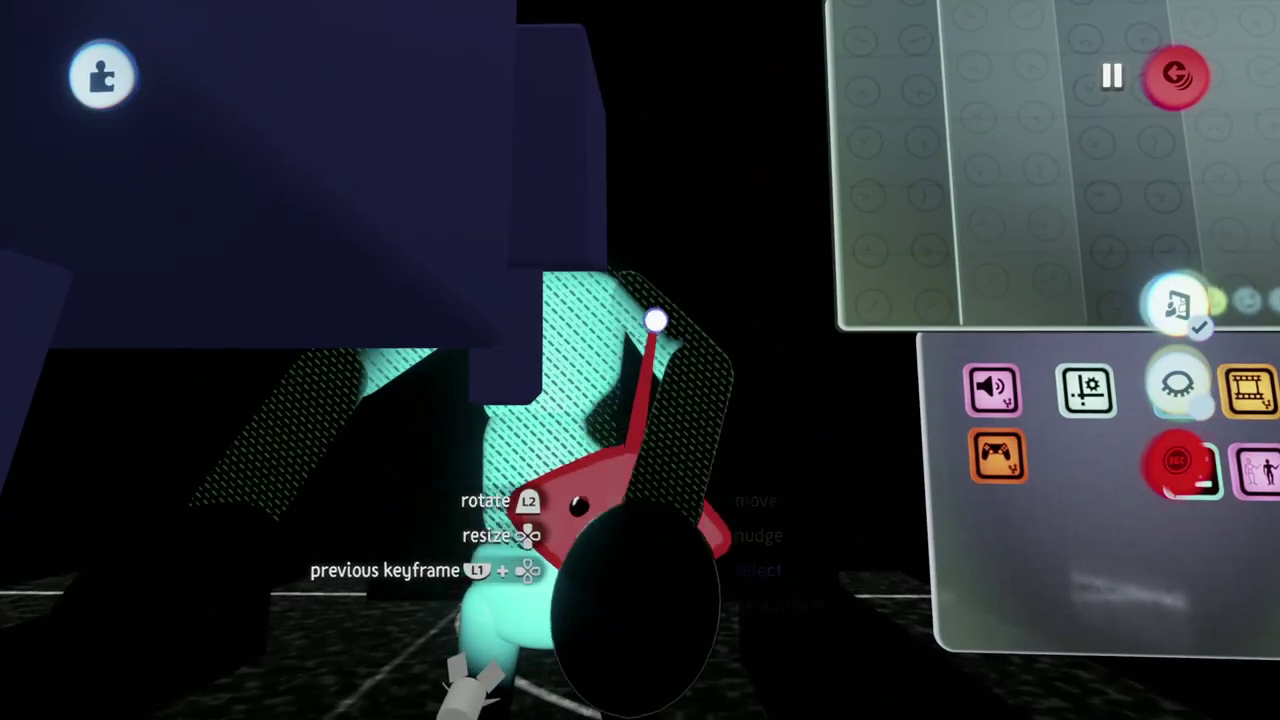
{"action": "left_click_drag", "start_coordinate": [655, 320], "coordinate": [676, 305]}
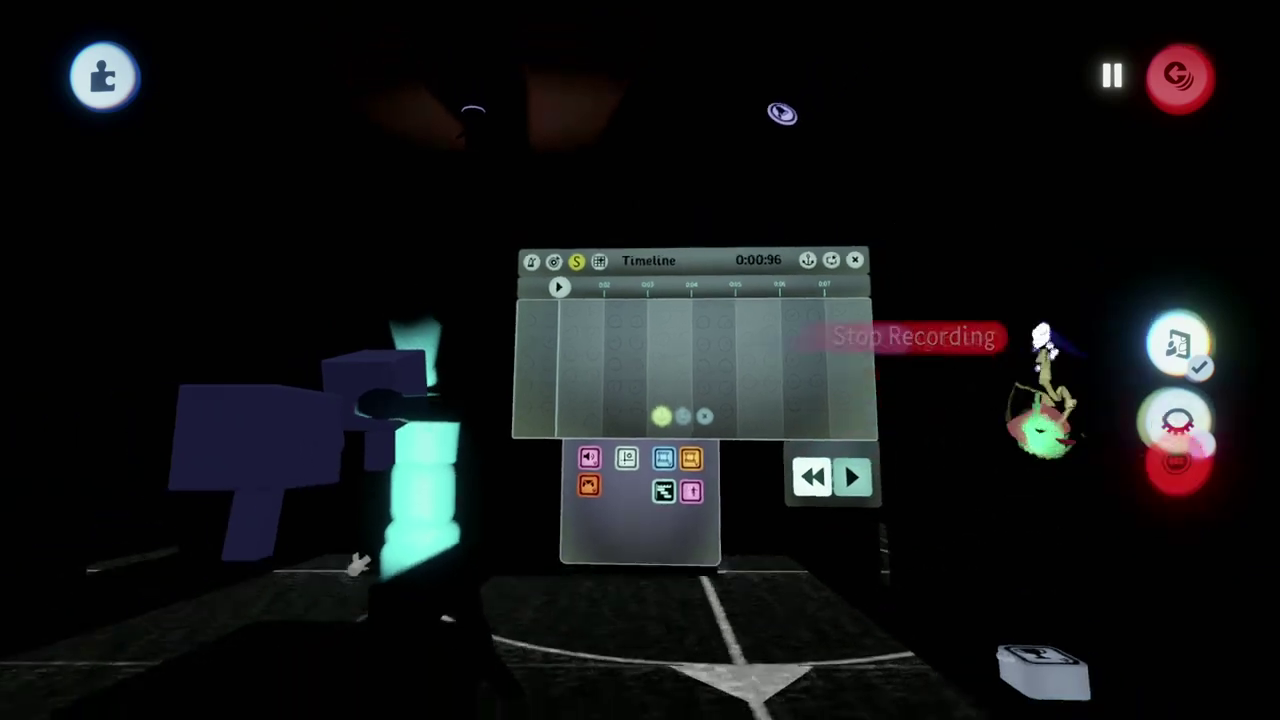
{"action": "key", "text": "Escape"}
{"action": "left_click", "coordinate": [710, 299]}
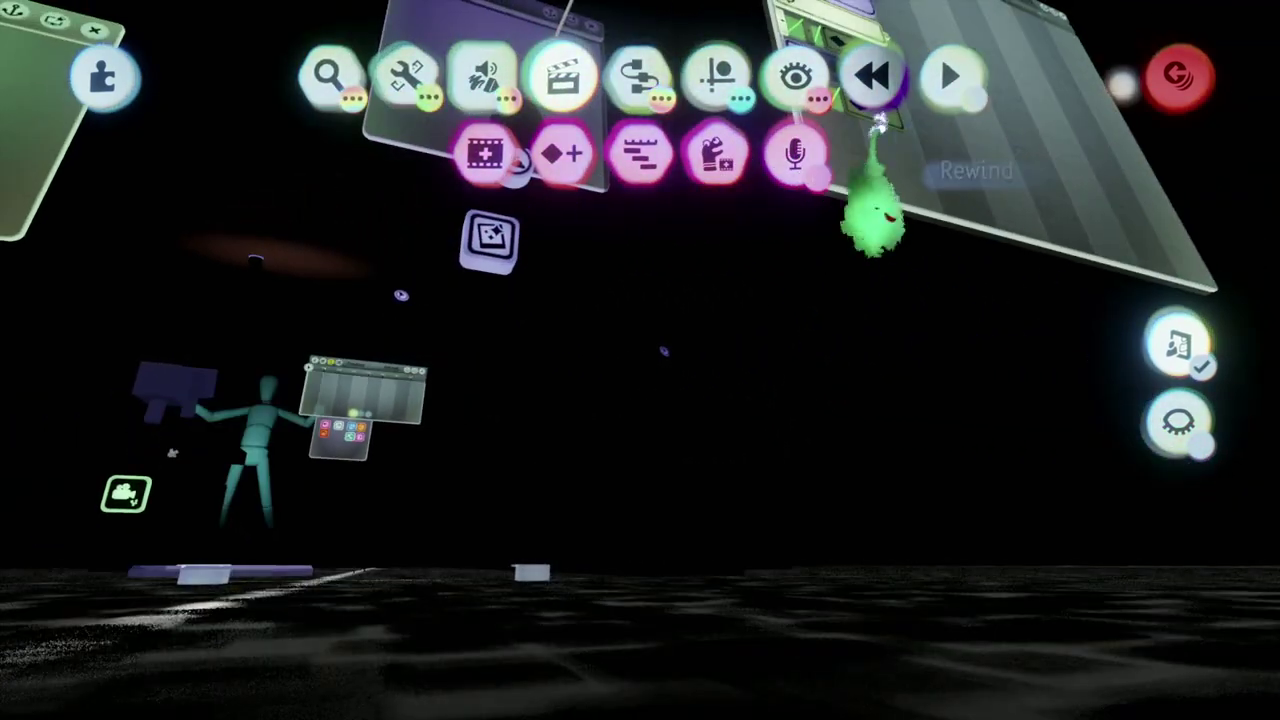
{"action": "key", "text": "Escape"}
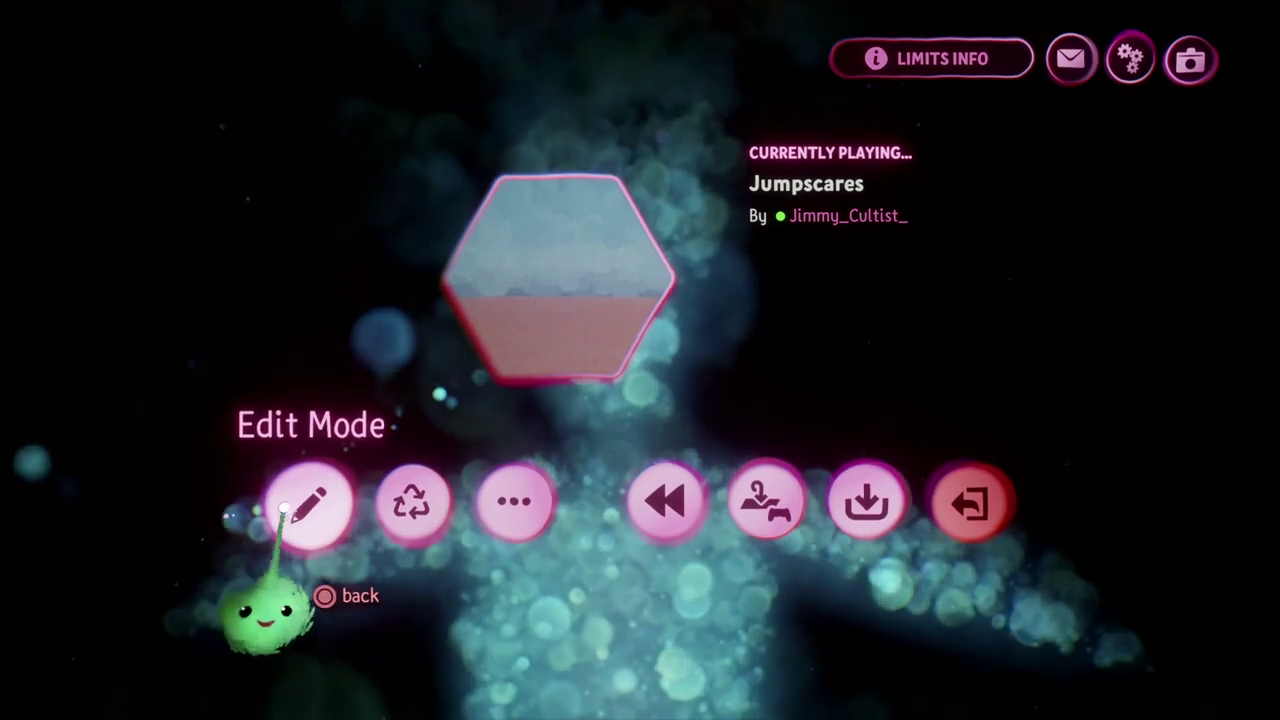
Return to editing and inspect a selected keyframe's settings on the timeline
{"action": "left_click", "coordinate": [290, 505]}
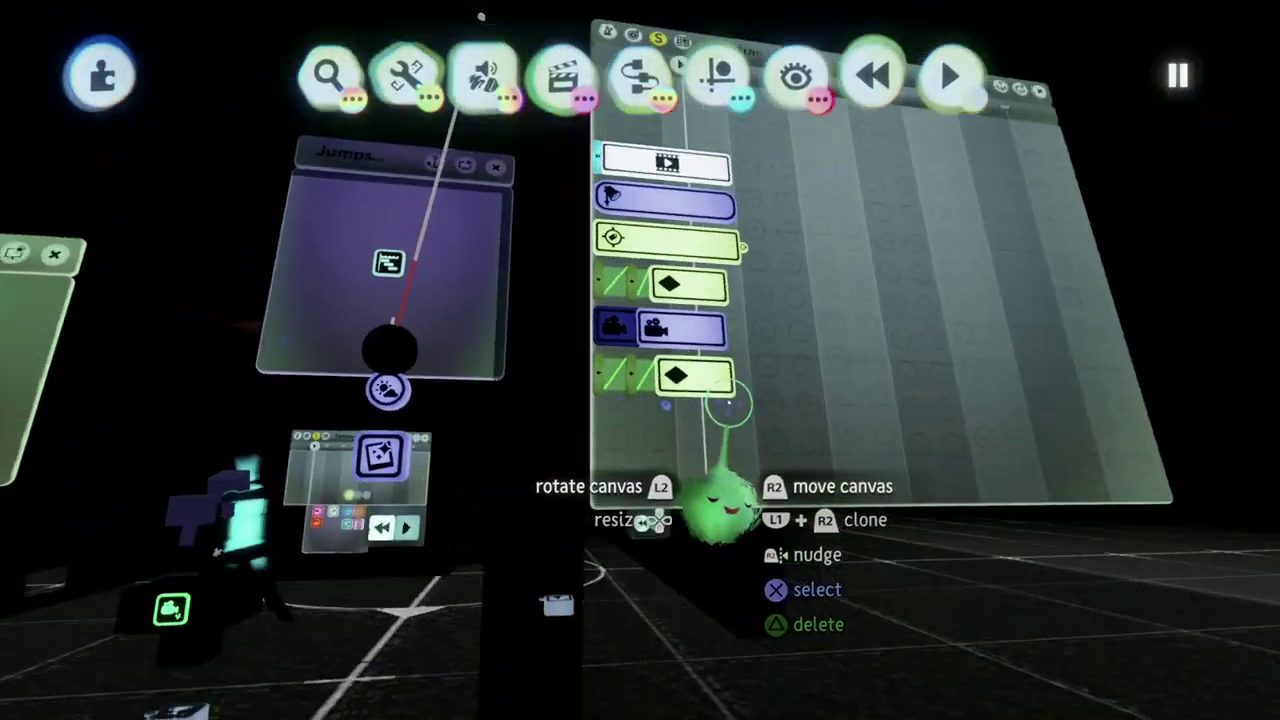
{"action": "middle_click_drag", "start_coordinate": [720, 495], "coordinate": [615, 115]}
{"action": "middle_click_drag", "start_coordinate": [628, 165], "coordinate": [580, 530]}
{"action": "left_click", "coordinate": [695, 343]}
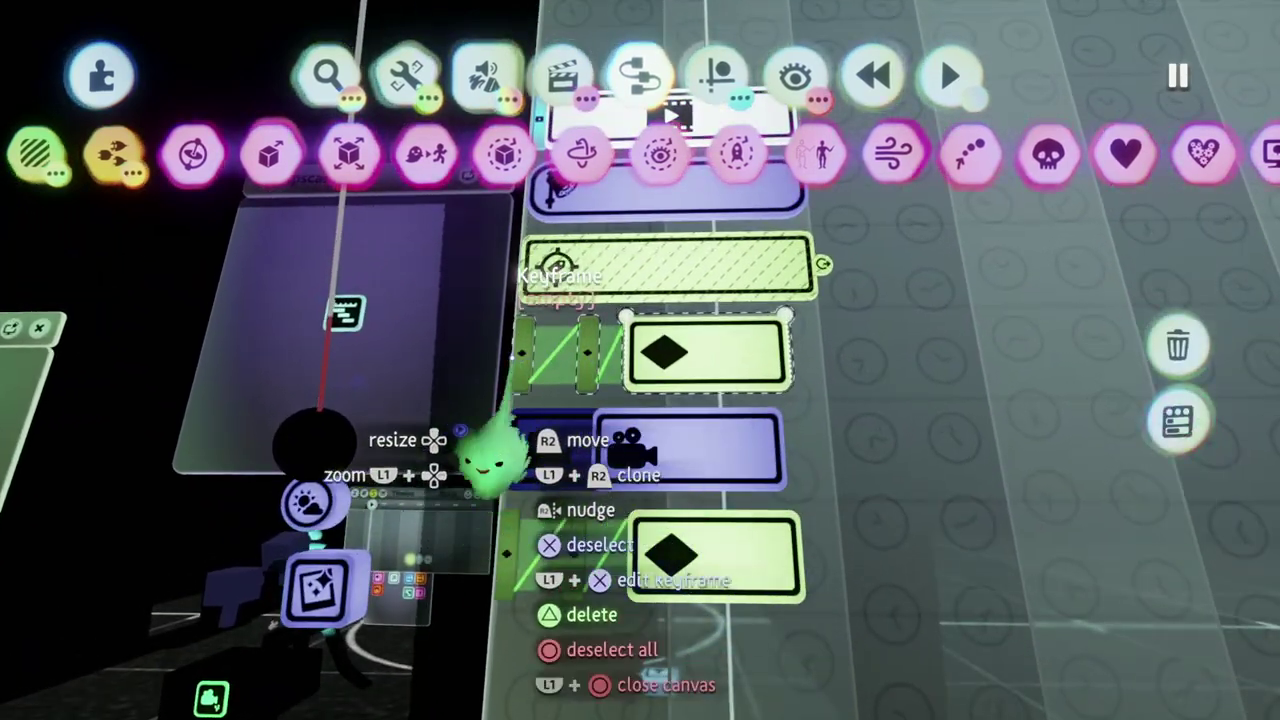
{"action": "left_click", "coordinate": [485, 455]}
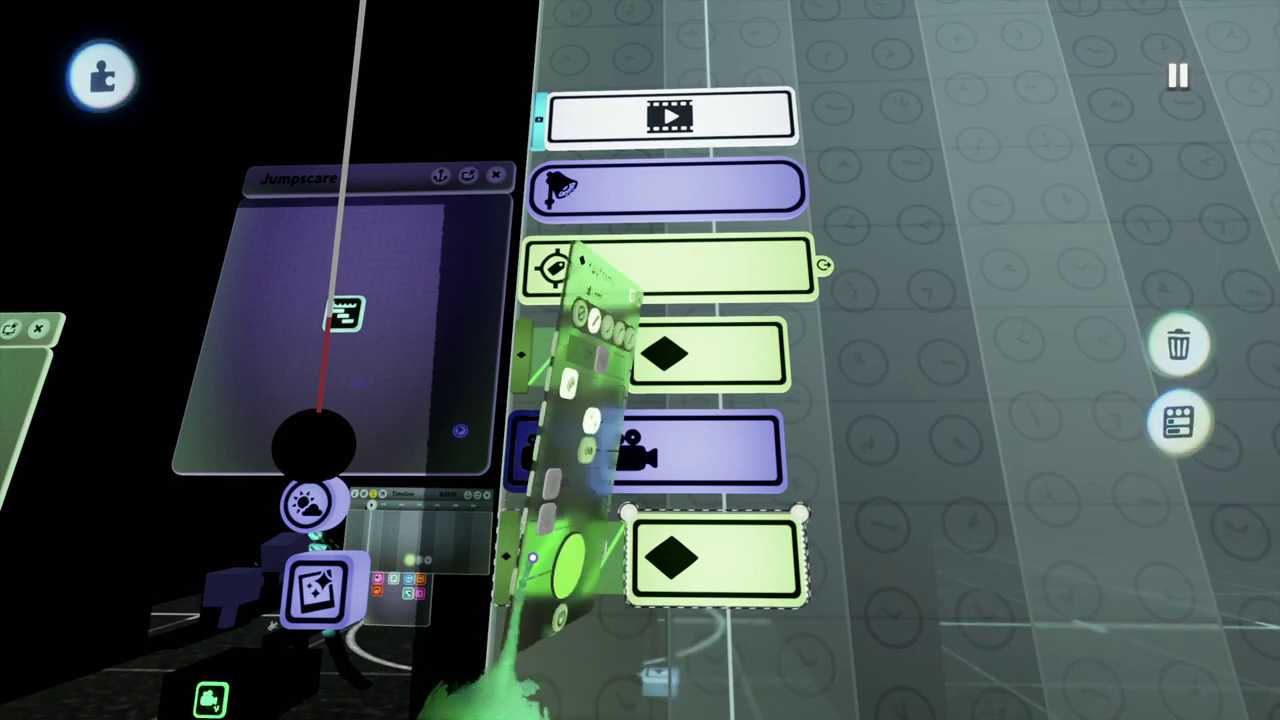
{"action": "key", "text": "Escape"}
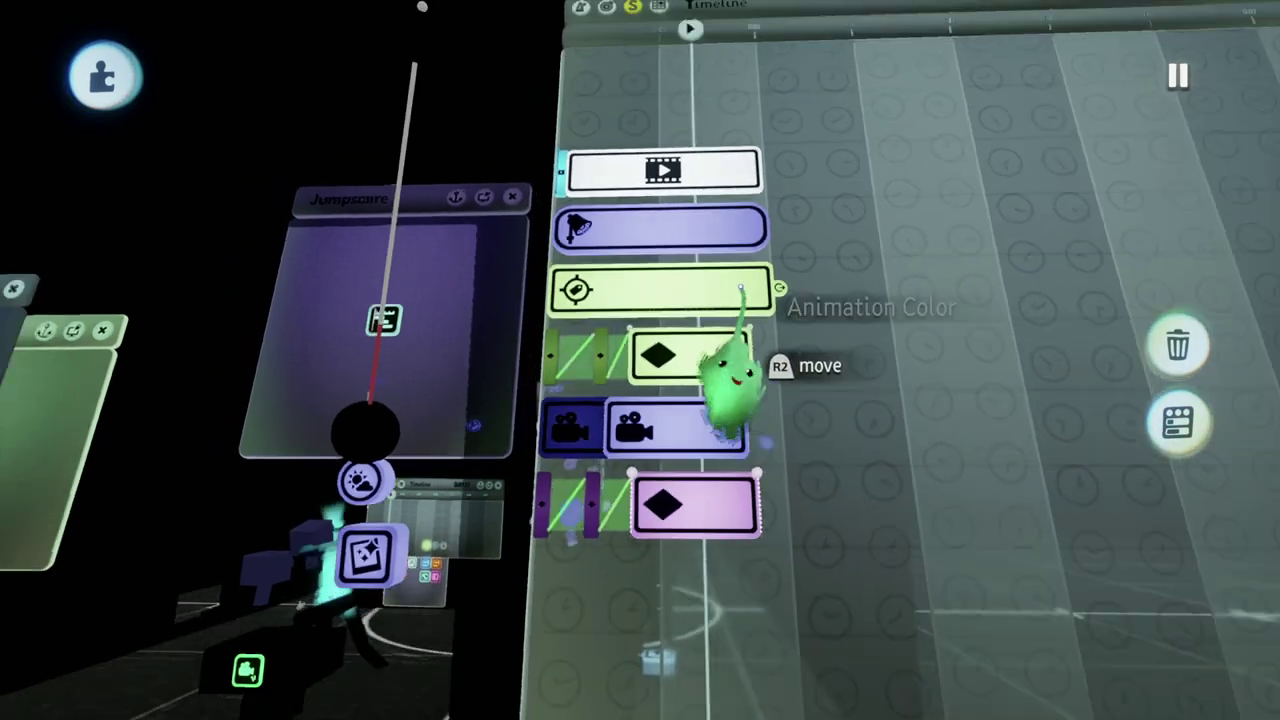
Add a Camera Shaker clip to the timeline, shorten it, and give it a fade-in
{"action": "key", "text": "Tab"}
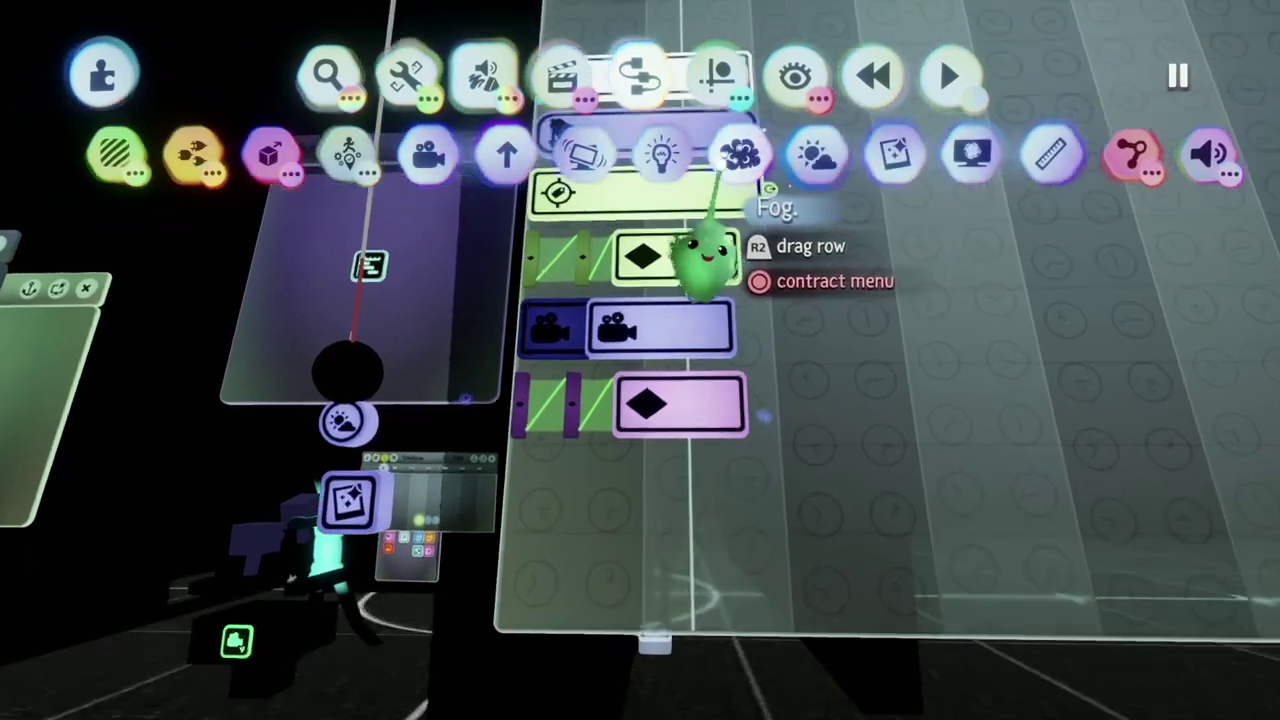
{"action": "left_click", "coordinate": [585, 157]}
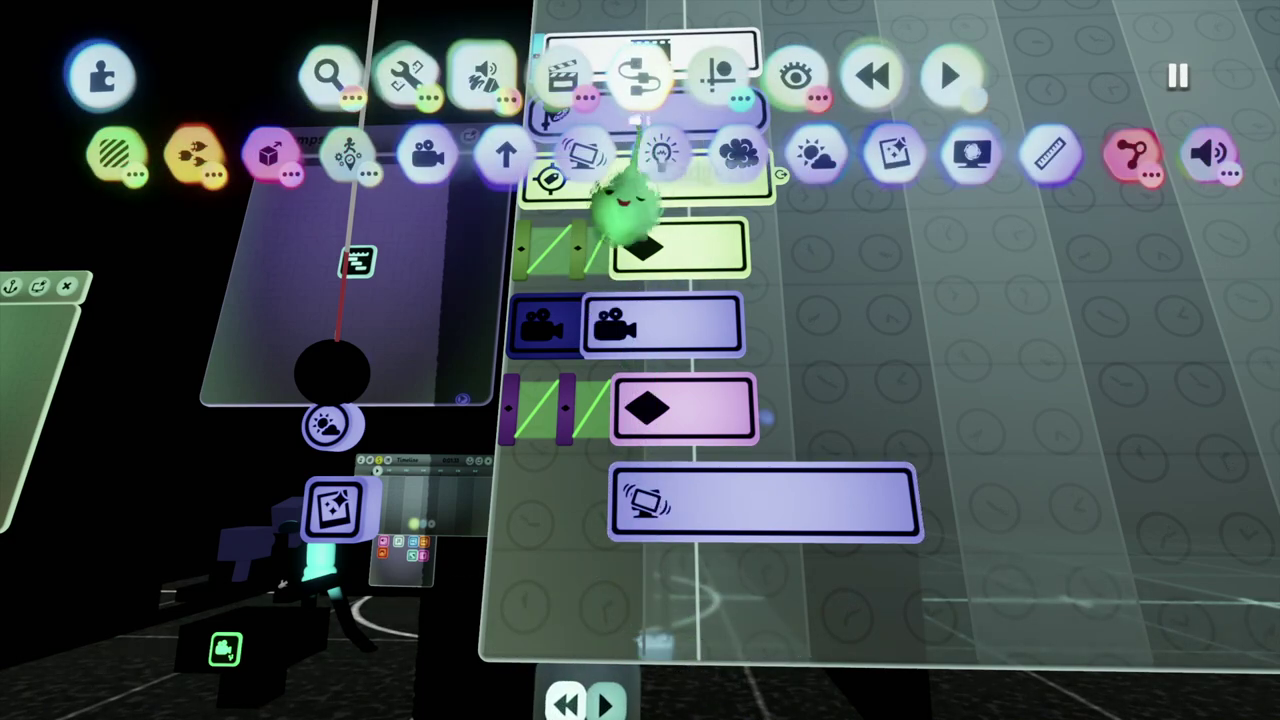
{"action": "left_click_drag", "start_coordinate": [905, 540], "coordinate": [805, 525]}
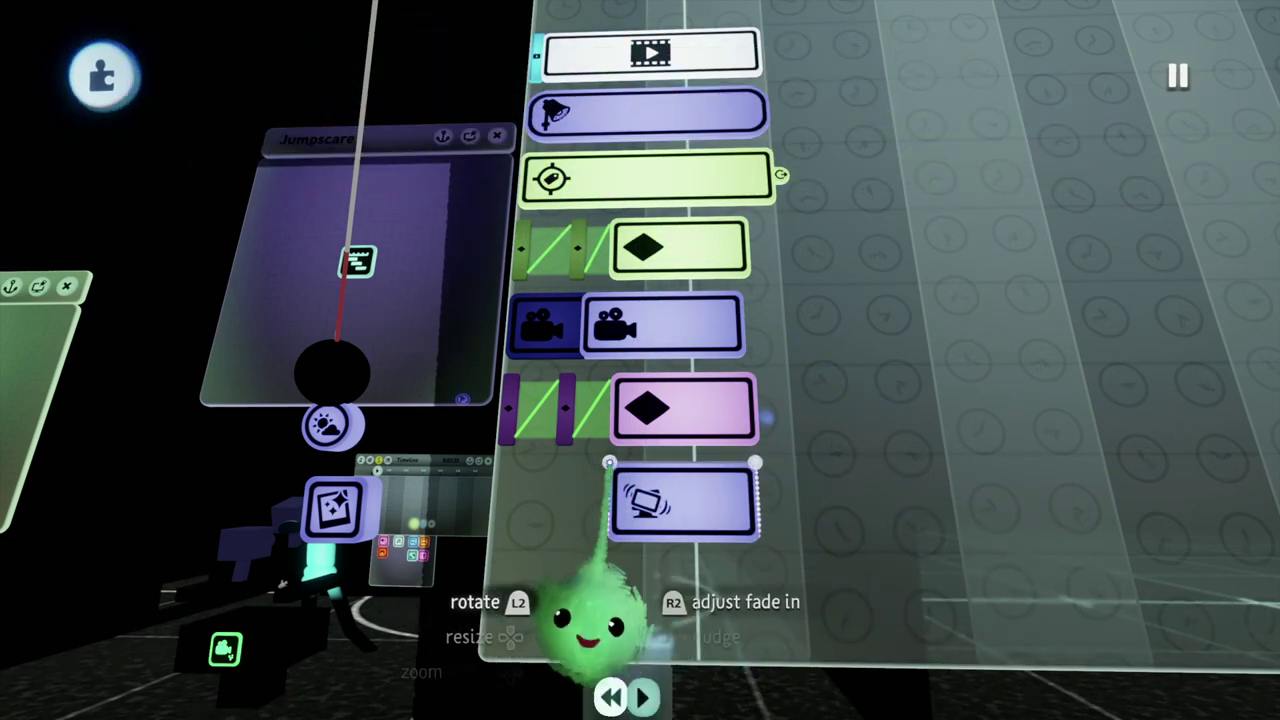
{"action": "left_click_drag", "start_coordinate": [592, 620], "coordinate": [628, 578]}
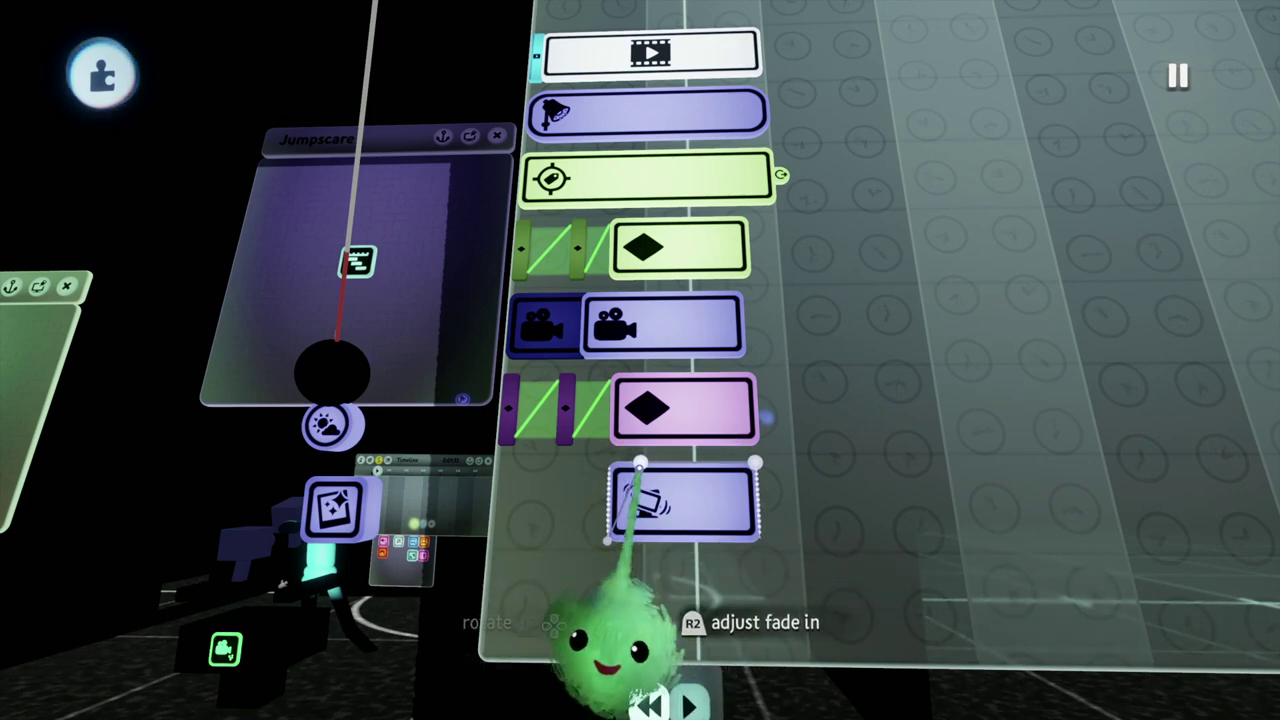
{"action": "left_click", "coordinate": [680, 500]}
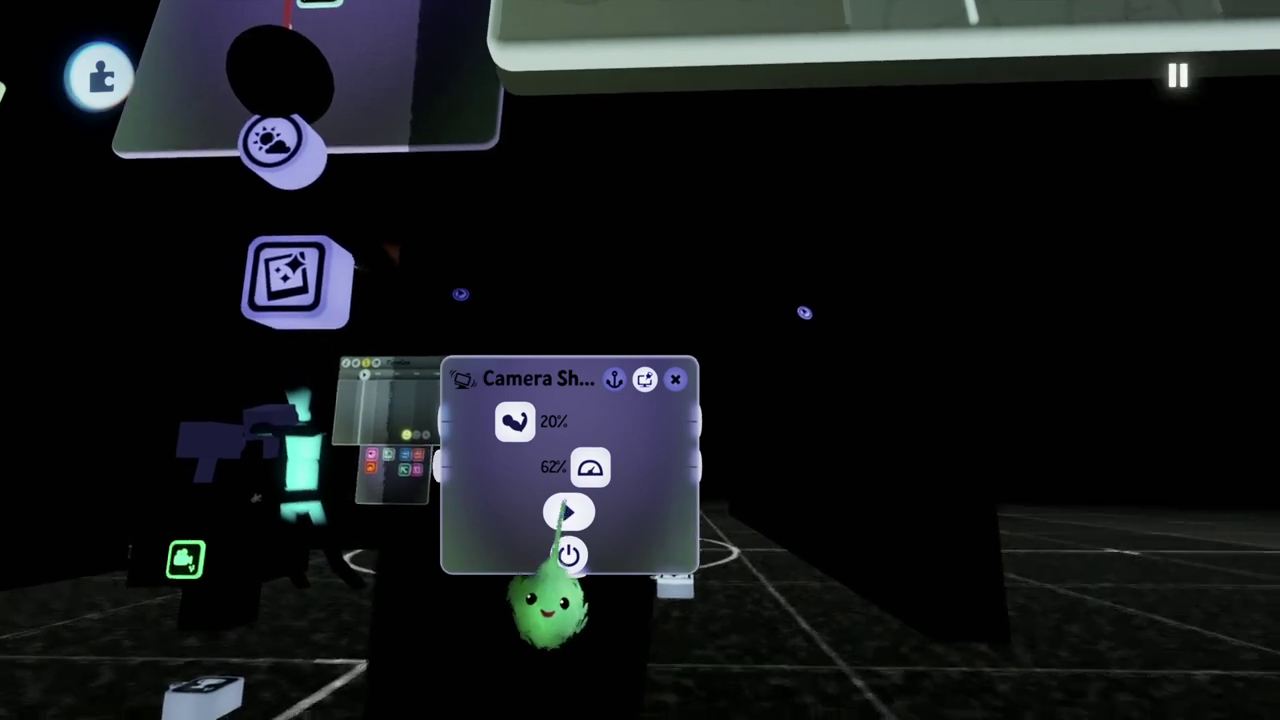
Raise the Camera Shaker's two values to 43% and 85%
{"action": "left_click_drag", "start_coordinate": [515, 421], "coordinate": [553, 421]}
{"action": "left_click_drag", "start_coordinate": [590, 467], "coordinate": [632, 467]}
{"action": "key", "text": "Escape"}
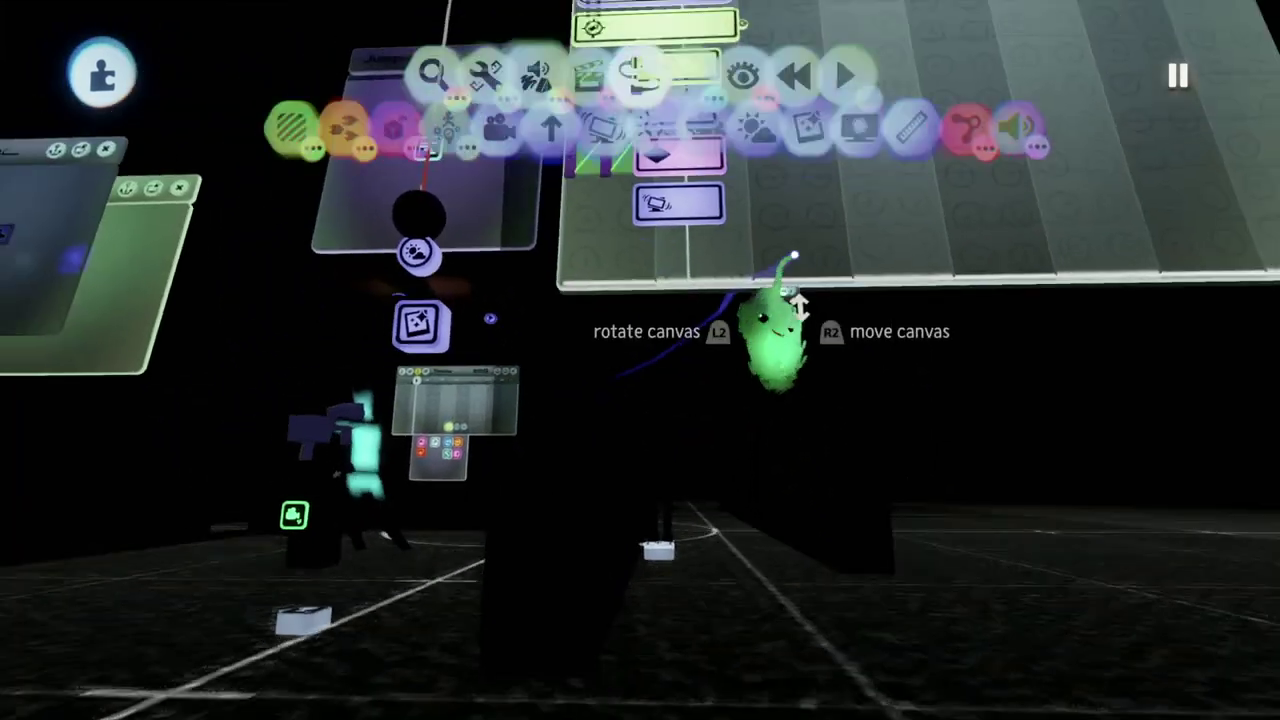
Set the timeline's Playback Speed to 200% in its playback properties
{"action": "key", "text": "Escape"}
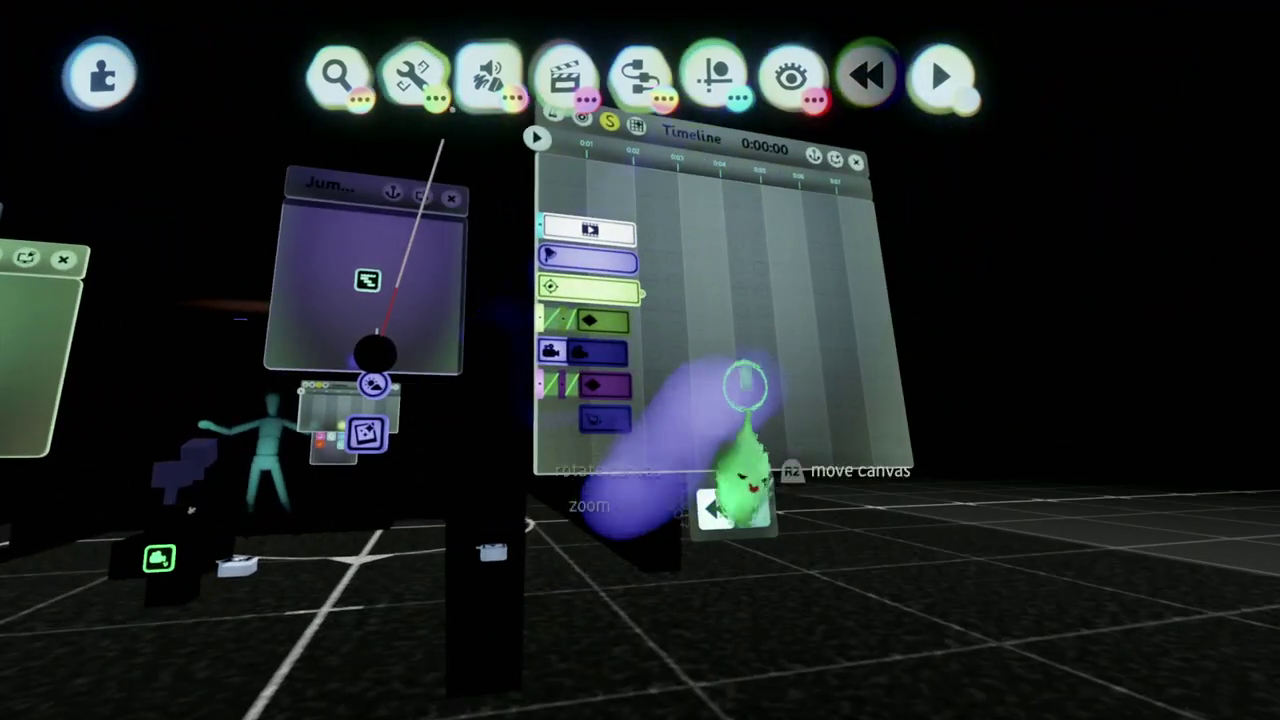
{"action": "left_click", "coordinate": [745, 385]}
{"action": "left_click_drag", "start_coordinate": [600, 347], "coordinate": [805, 425]}
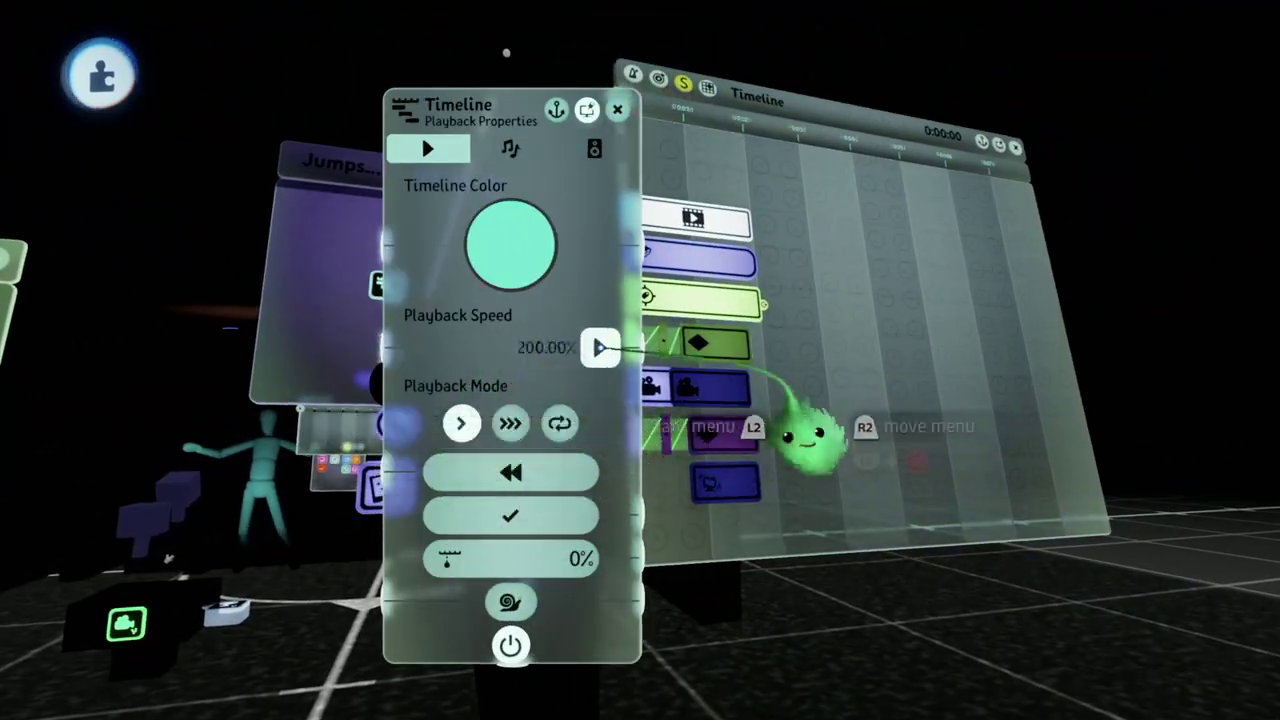
{"action": "key", "text": "Escape"}
{"action": "middle_click_drag", "start_coordinate": [810, 435], "coordinate": [815, 180]}
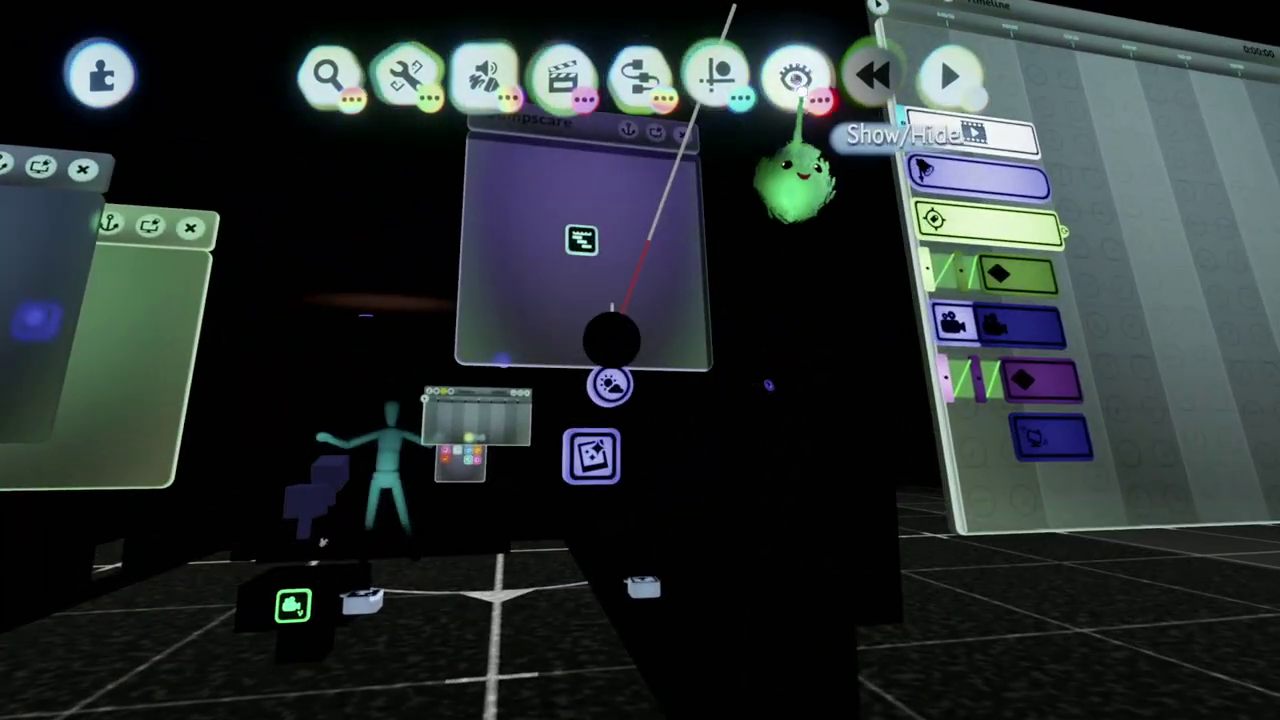
{"action": "left_click", "coordinate": [796, 78]}
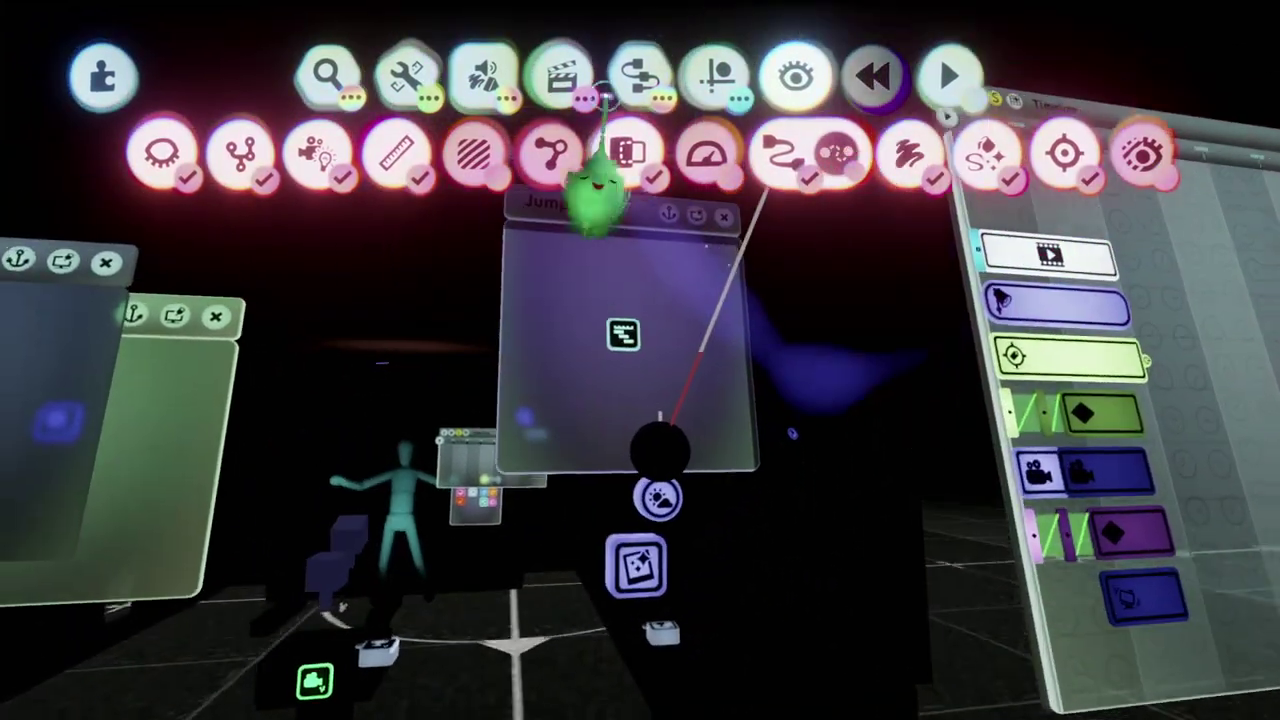
Place a Tag gadget in the Jumpscare microchip and name it 'Jumpscare'
{"action": "middle_click_drag", "start_coordinate": [595, 185], "coordinate": [400, 270]}
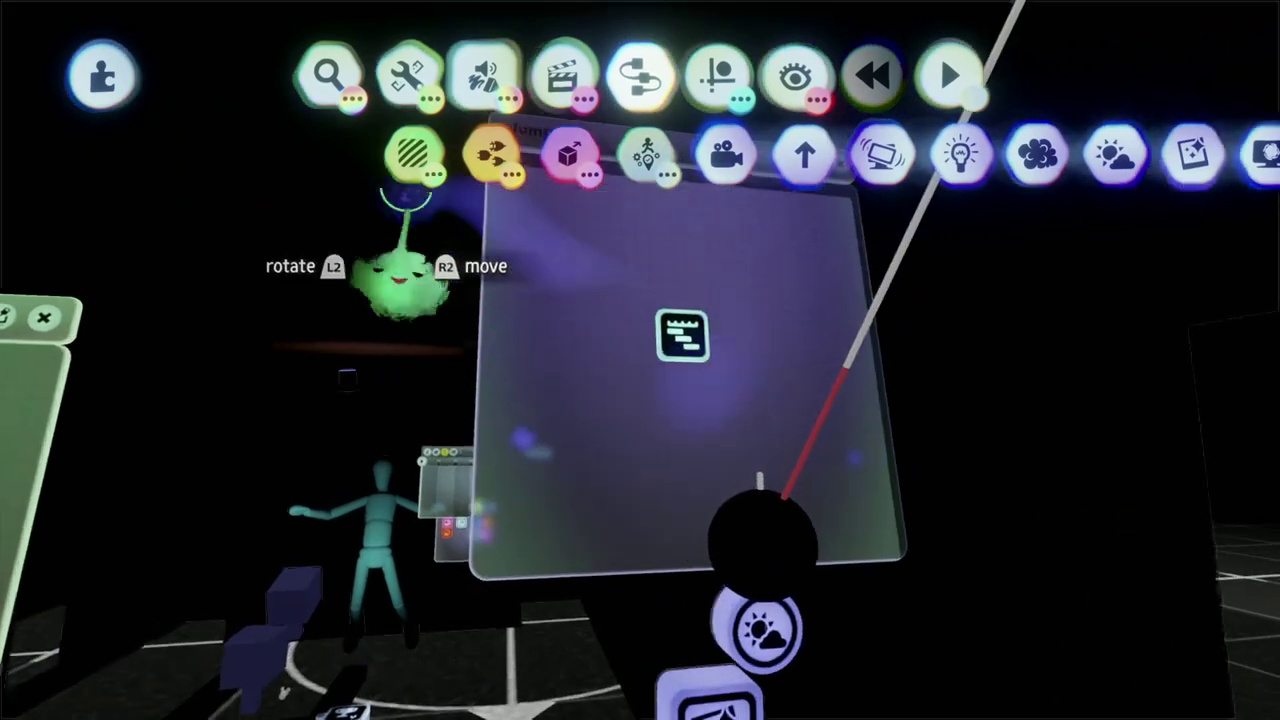
{"action": "middle_click_drag", "start_coordinate": [114, 171], "coordinate": [630, 500]}
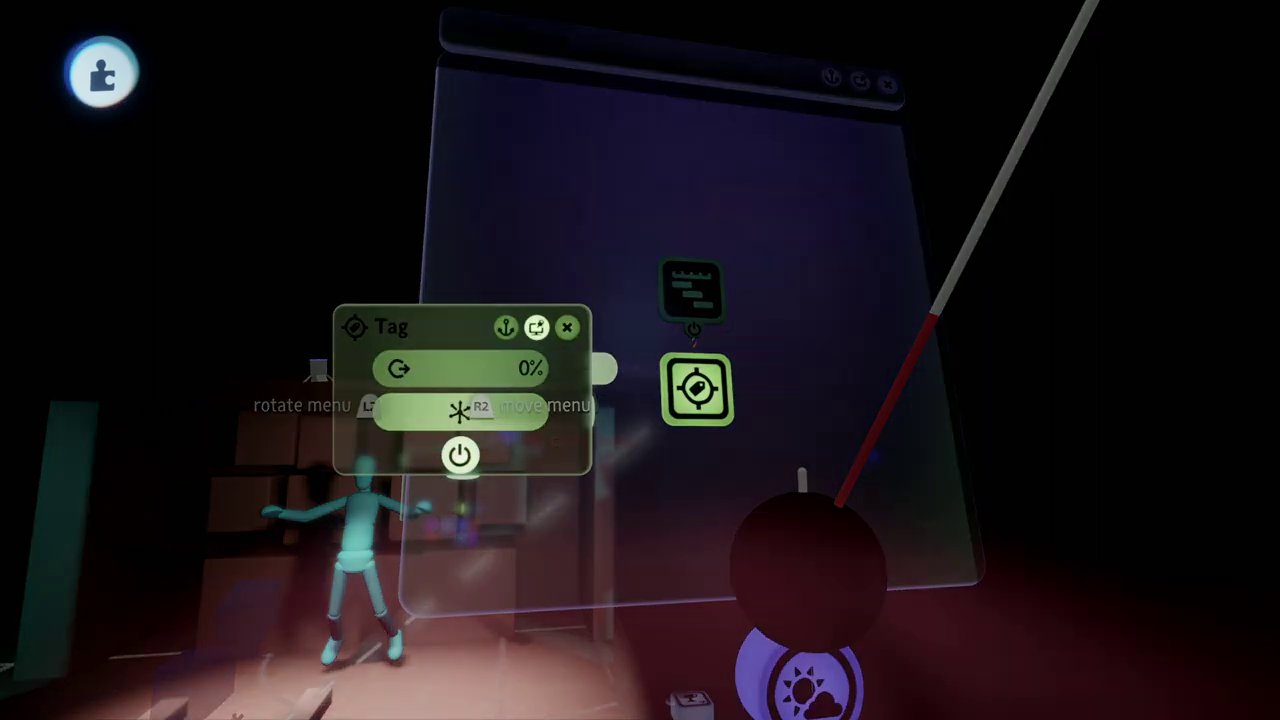
{"action": "left_click", "coordinate": [457, 414]}
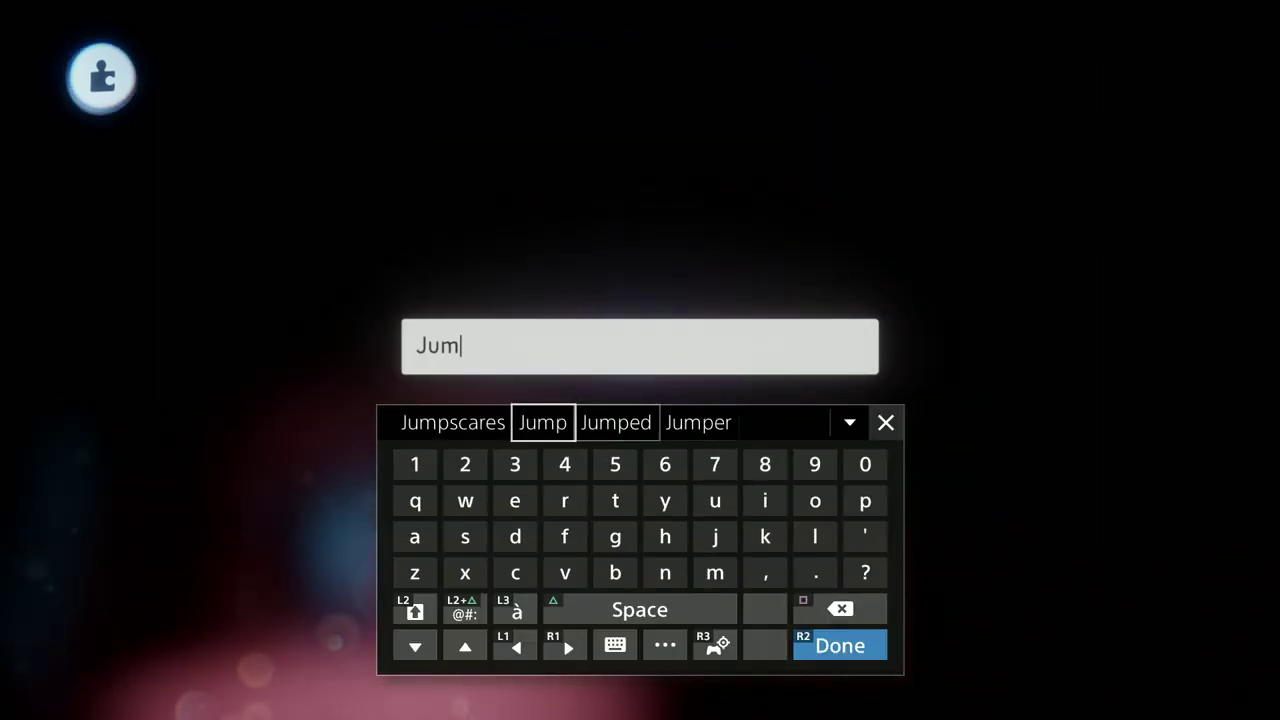
{"action": "key", "text": "Return"}
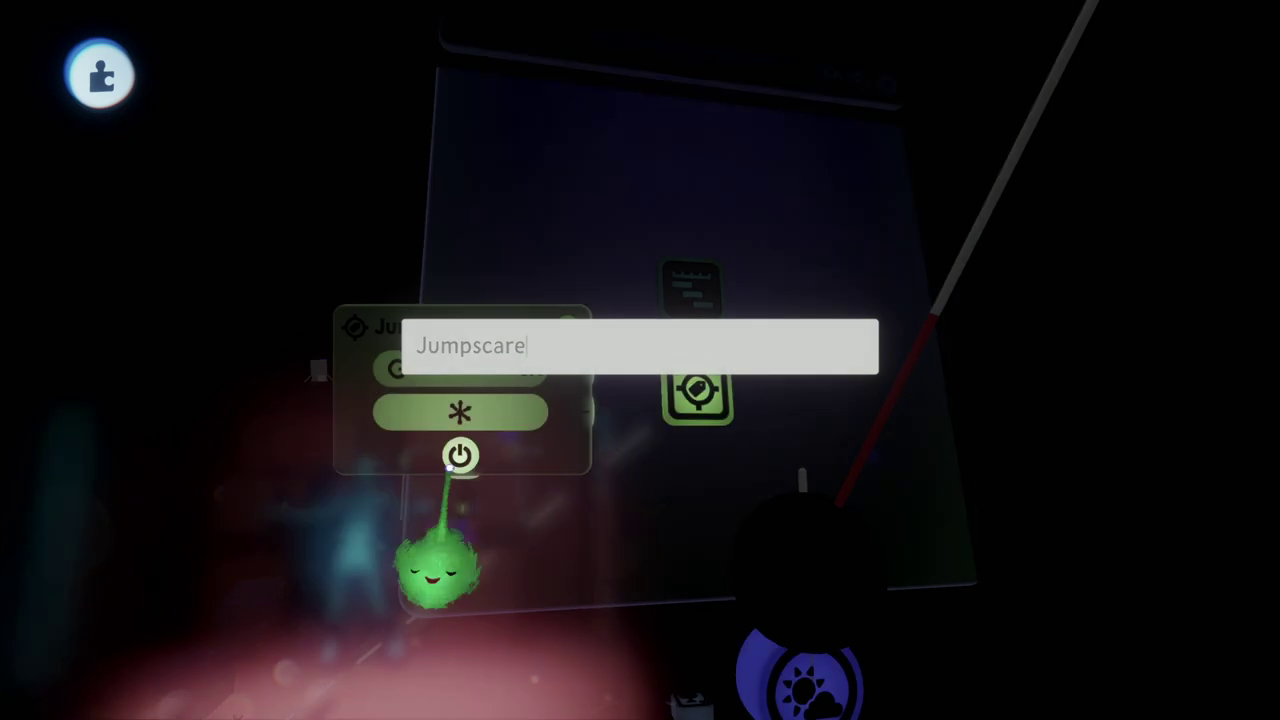
{"action": "key", "text": "Escape"}
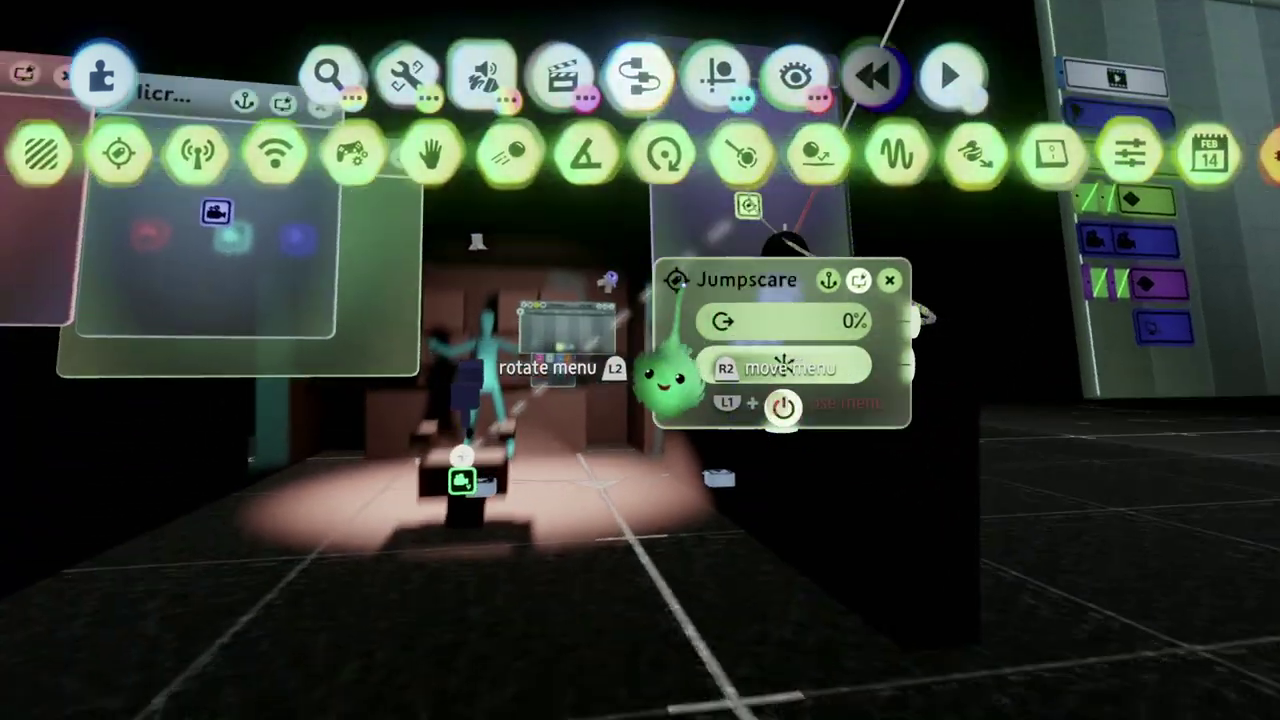
Close the tag settings and timeline window, then open the timeline in Puppet Logic
{"action": "key", "text": "Escape"}
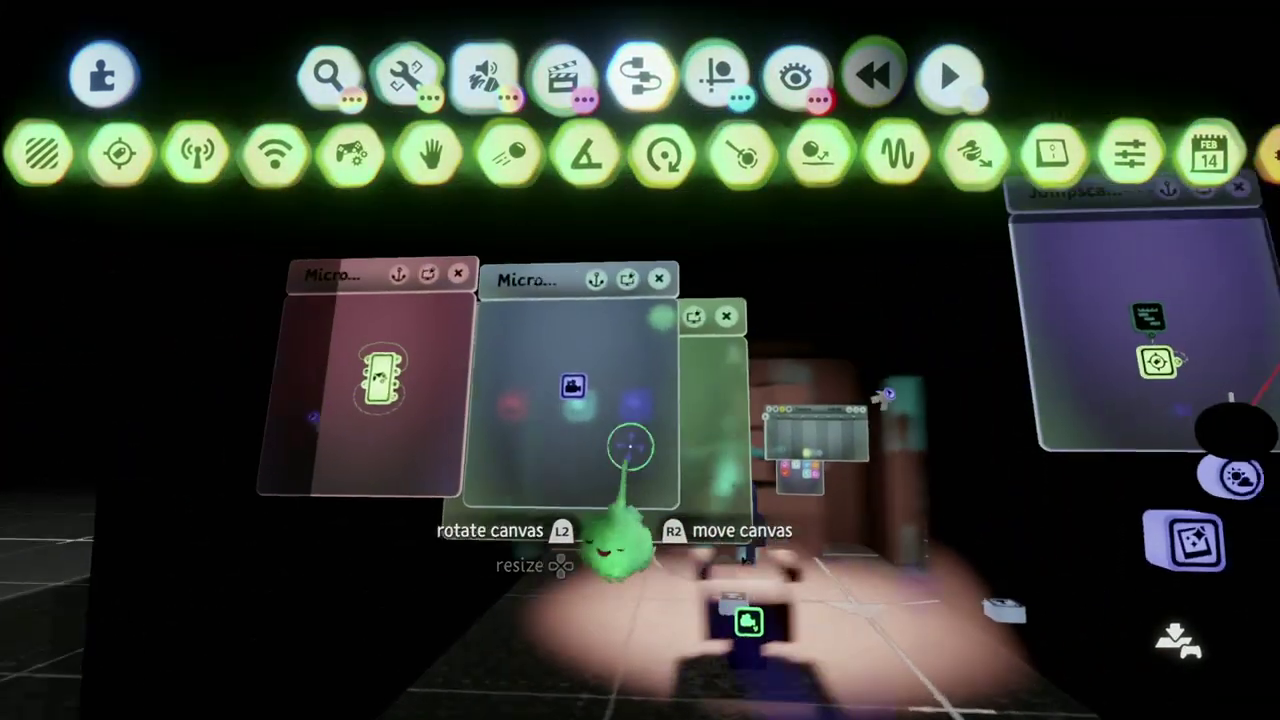
{"action": "key", "text": "Escape"}
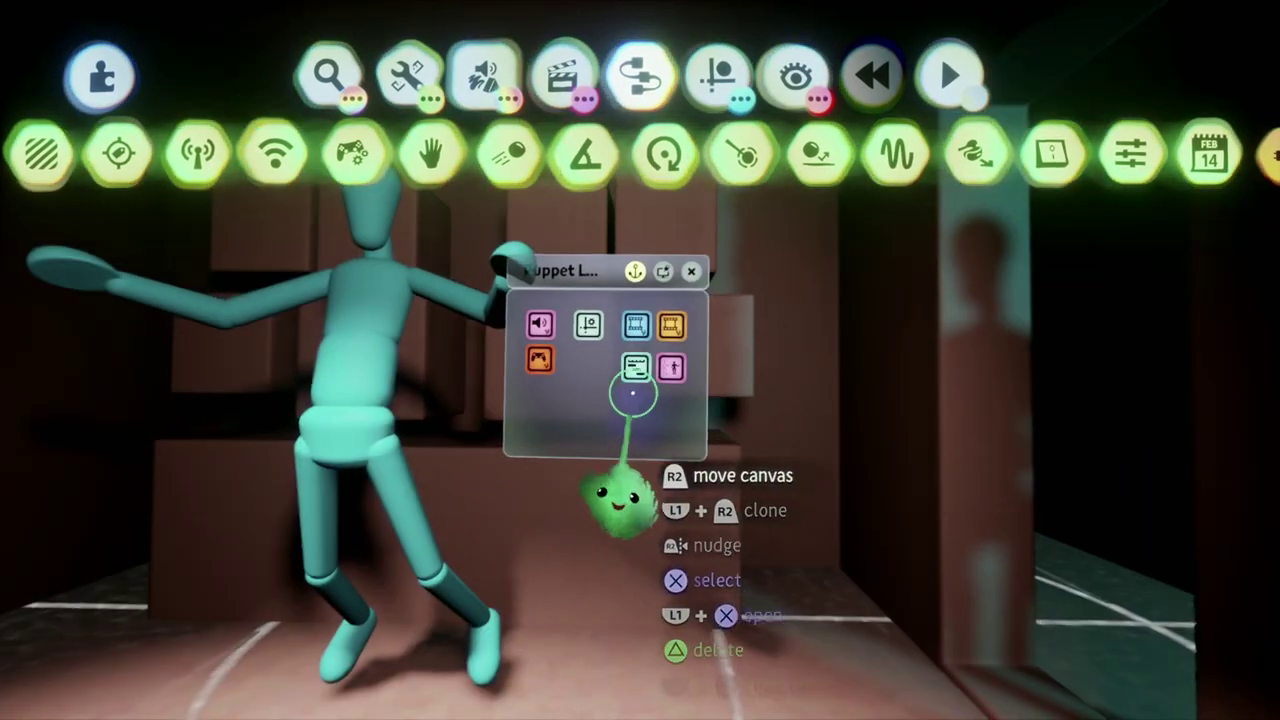
{"action": "left_click", "coordinate": [636, 368]}
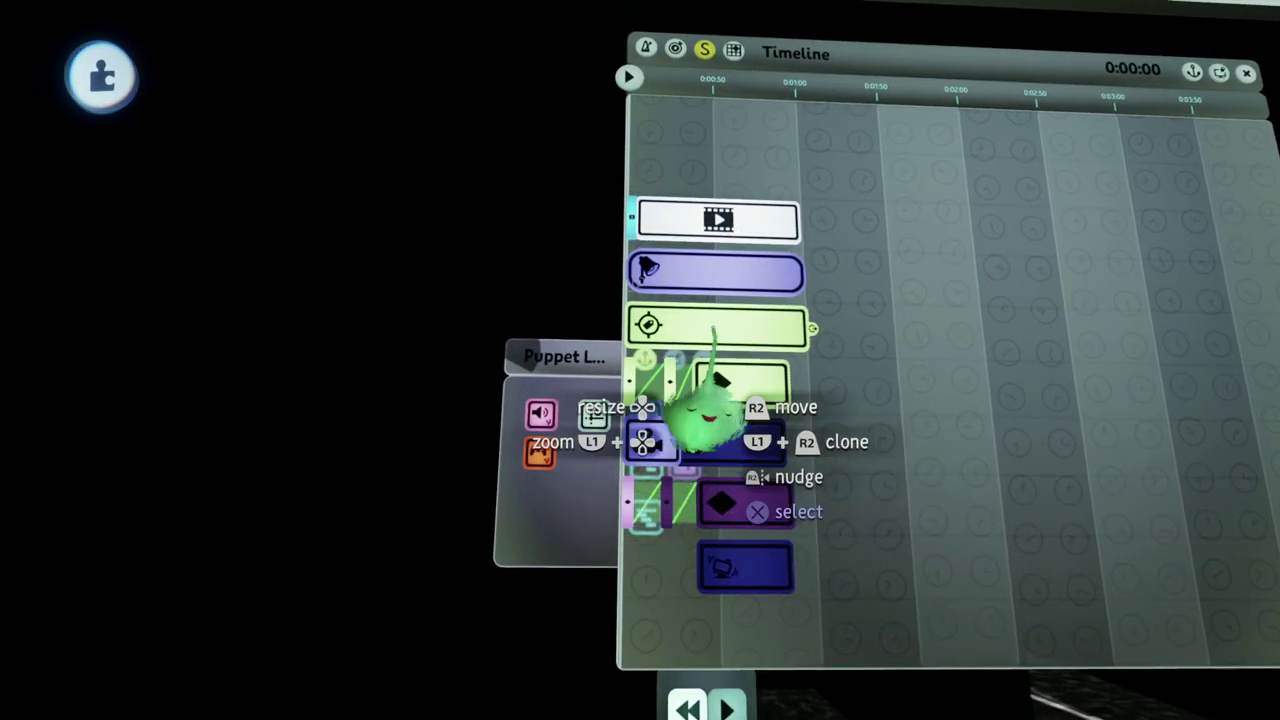
Swing the view back toward the Jumpscare scene and close the puppet's logic chip
{"action": "mouse_move", "coordinate": [735, 445]}
{"action": "left_mouse_down"}
{"action": "mouse_move", "coordinate": [771, 443]}
{"action": "mouse_move", "coordinate": [753, 462]}
{"action": "left_mouse_up"}
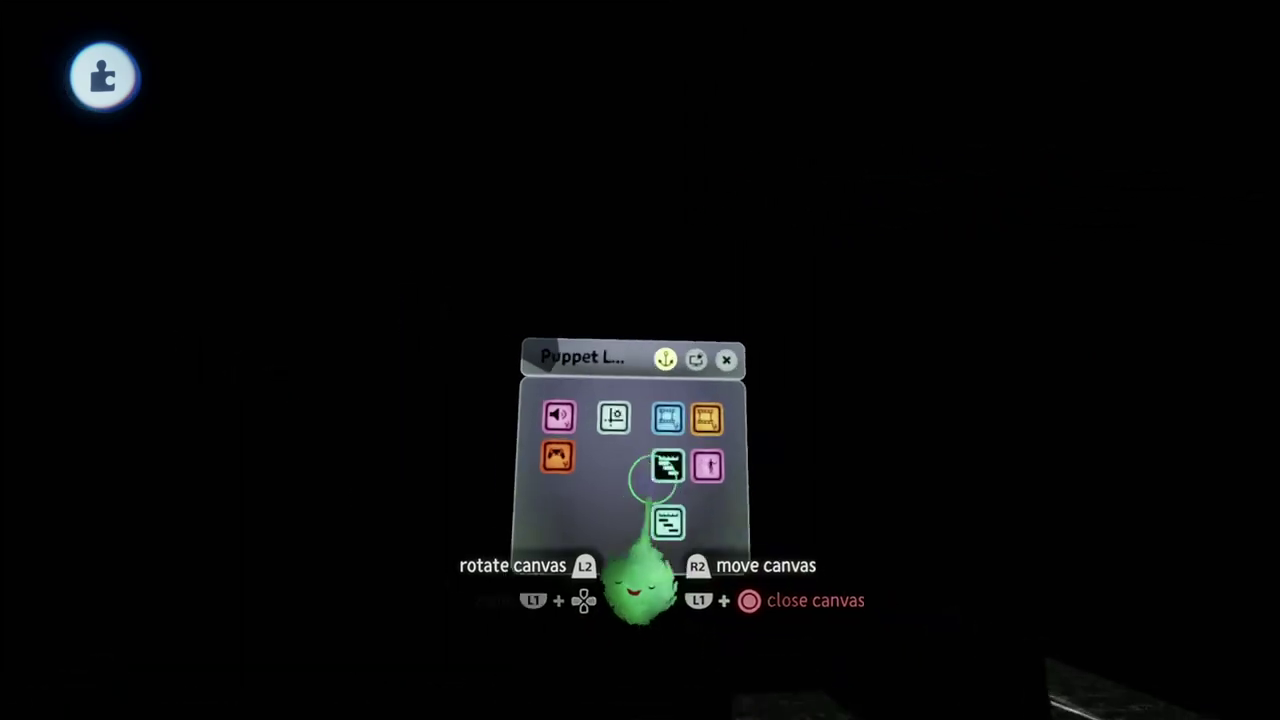
{"action": "middle_click_drag", "start_coordinate": [680, 560], "coordinate": [729, 429]}
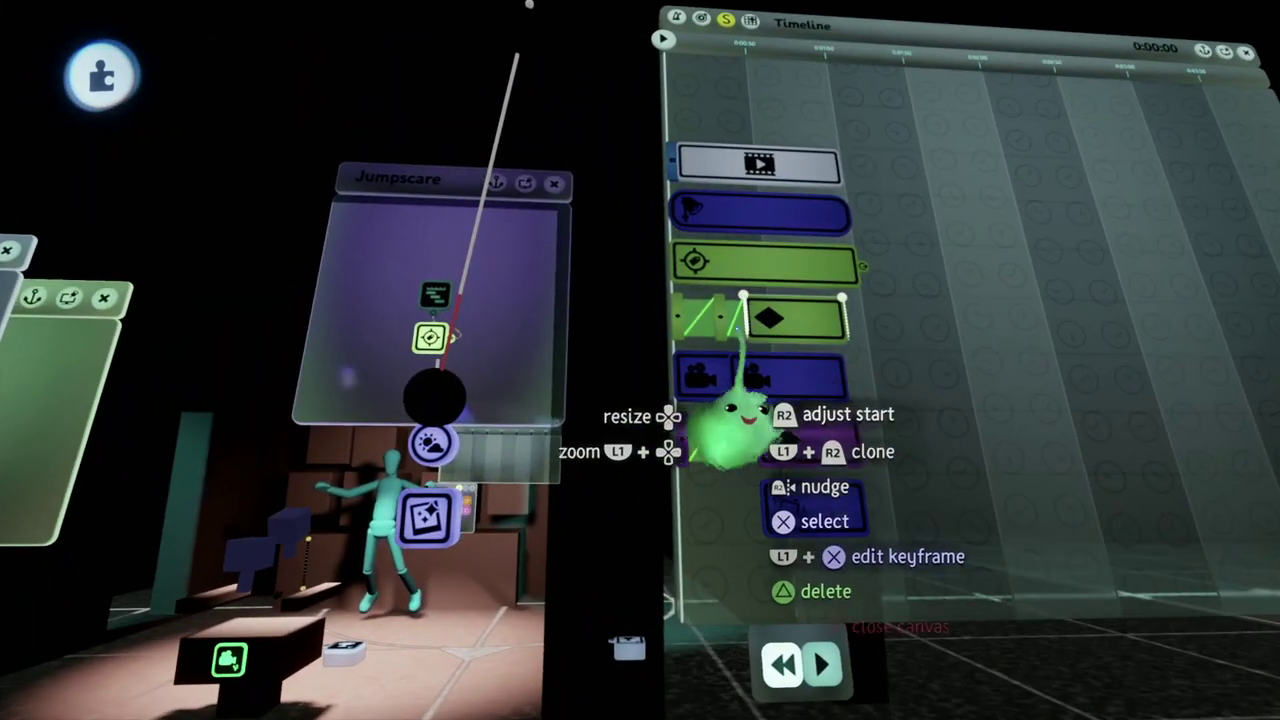
{"action": "middle_click_drag", "start_coordinate": [723, 429], "coordinate": [523, 480]}
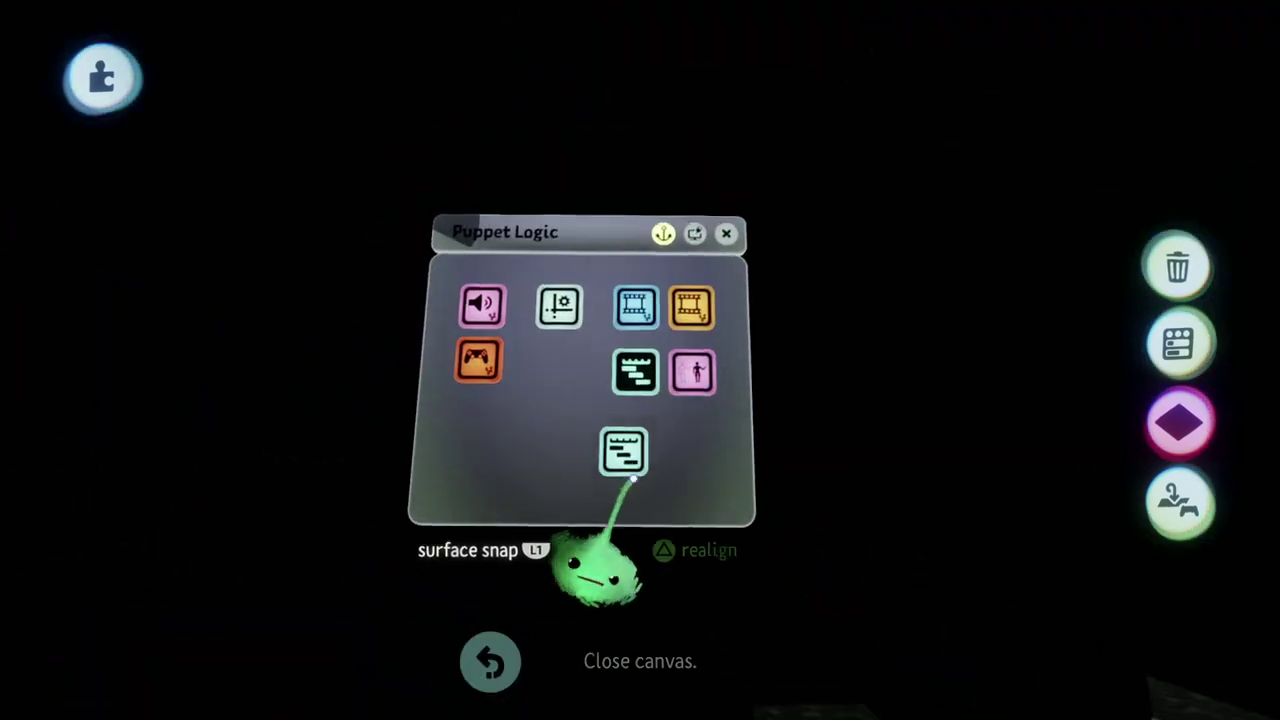
{"action": "left_click_drag", "start_coordinate": [597, 575], "coordinate": [617, 555]}
{"action": "key", "text": "Escape"}
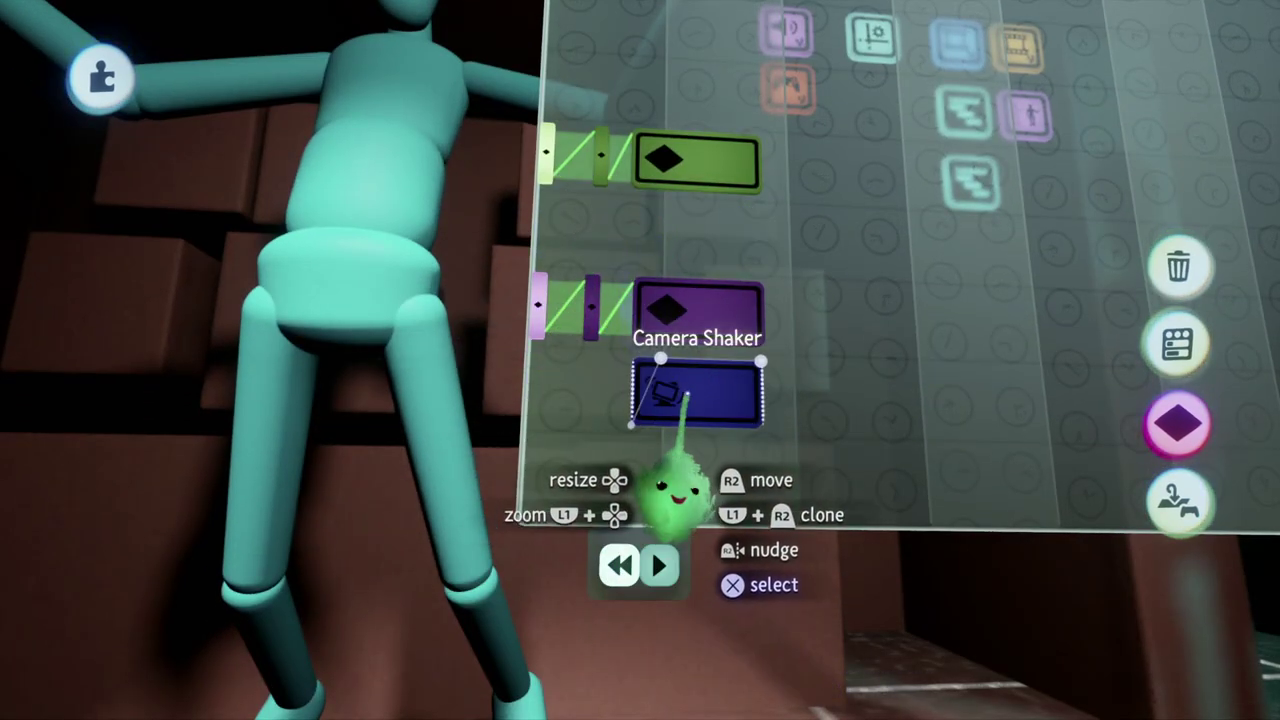
Narrow the timeline so both keyframe clips reach its end, then close it
{"action": "left_click", "coordinate": [685, 378]}
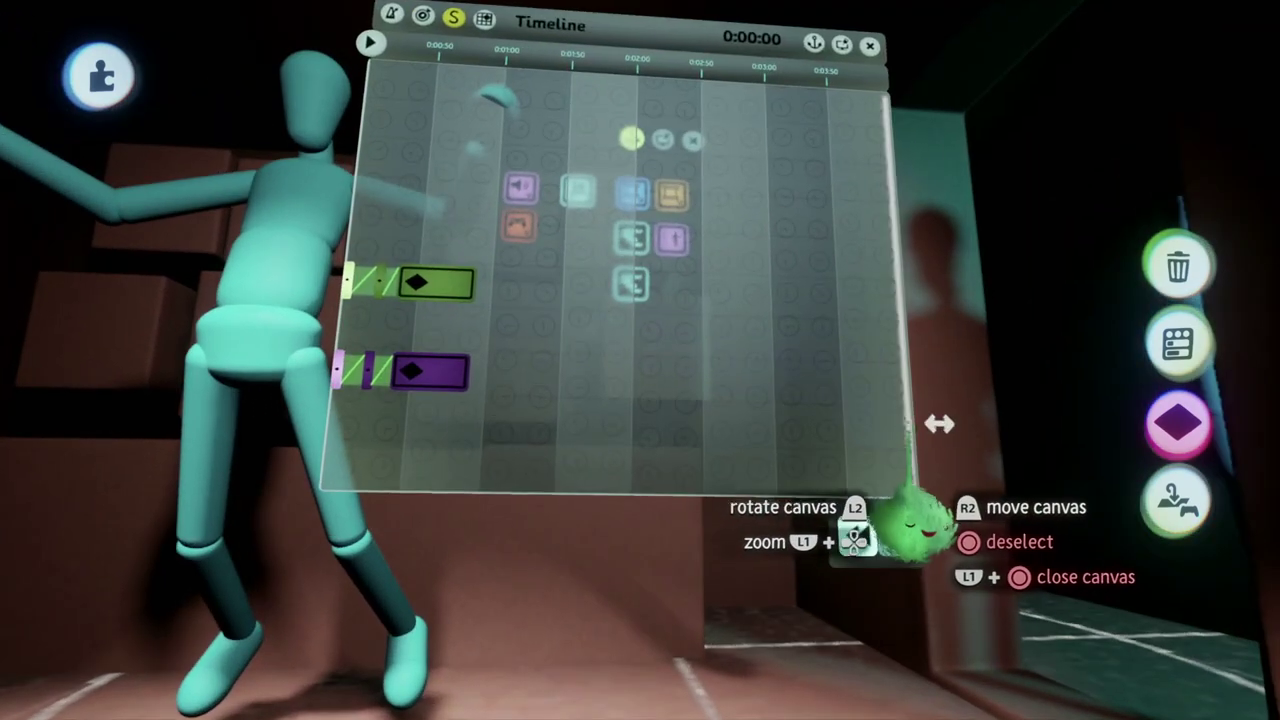
{"action": "left_click_drag", "start_coordinate": [934, 423], "coordinate": [683, 461]}
{"action": "left_click_drag", "start_coordinate": [613, 480], "coordinate": [648, 500]}
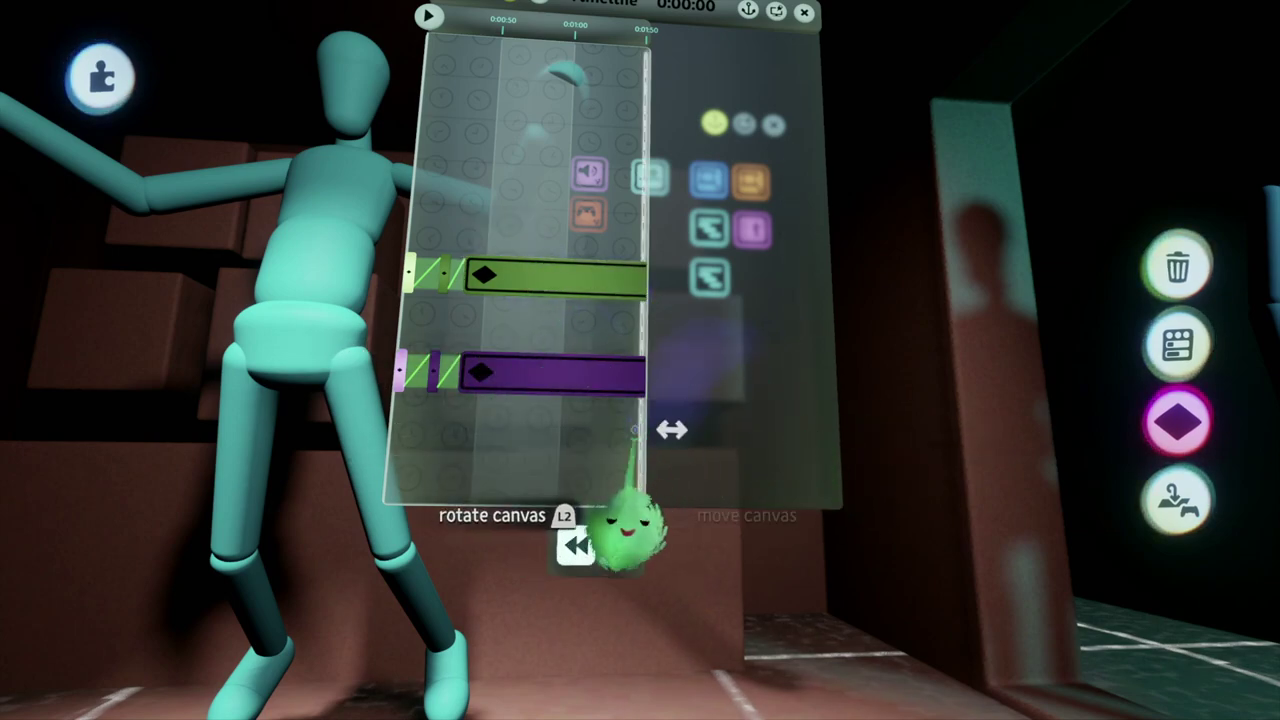
{"action": "key", "text": "Escape"}
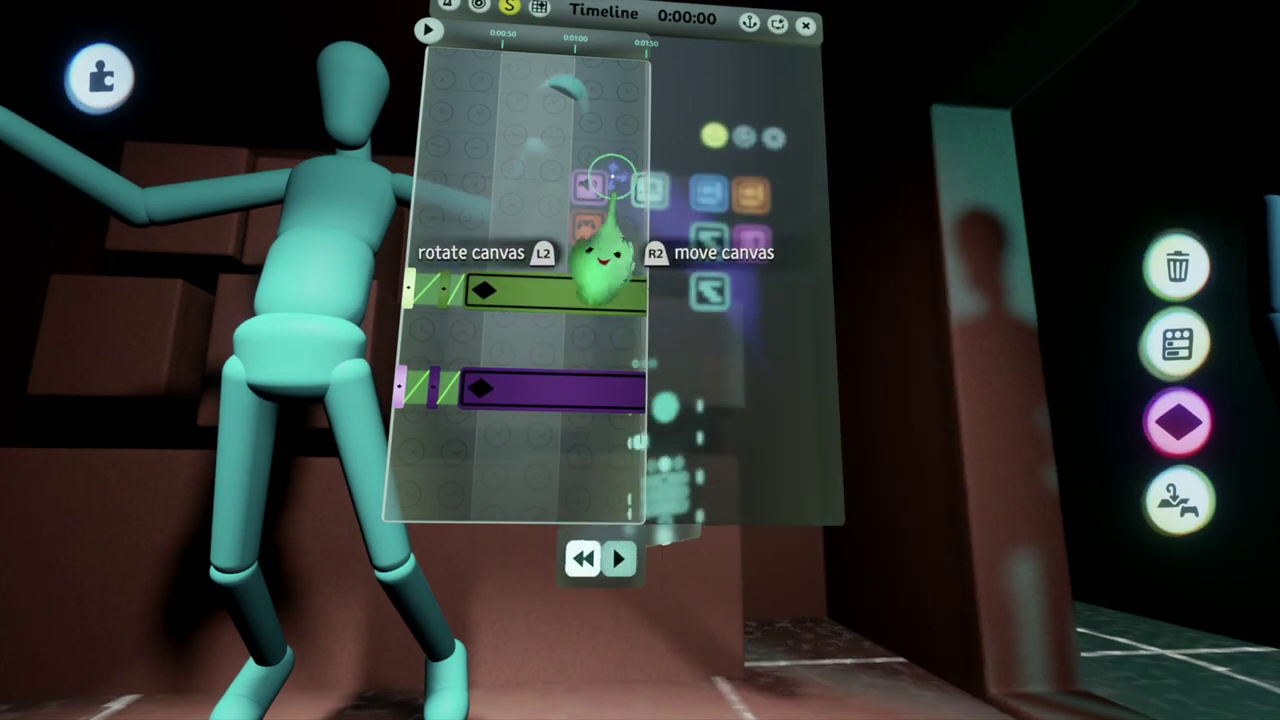
{"action": "key", "text": "Escape"}
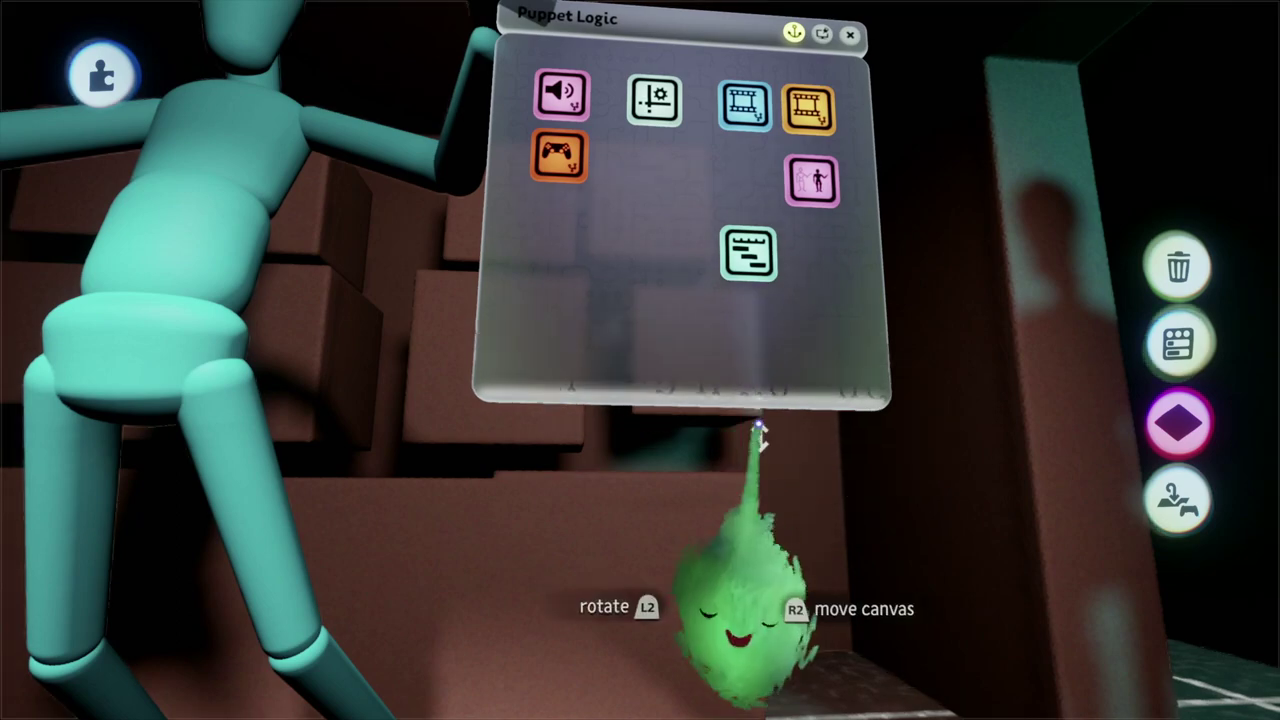
Colour the puppet's timeline gadget red
{"action": "key", "text": "g"}
{"action": "key", "text": "Escape"}
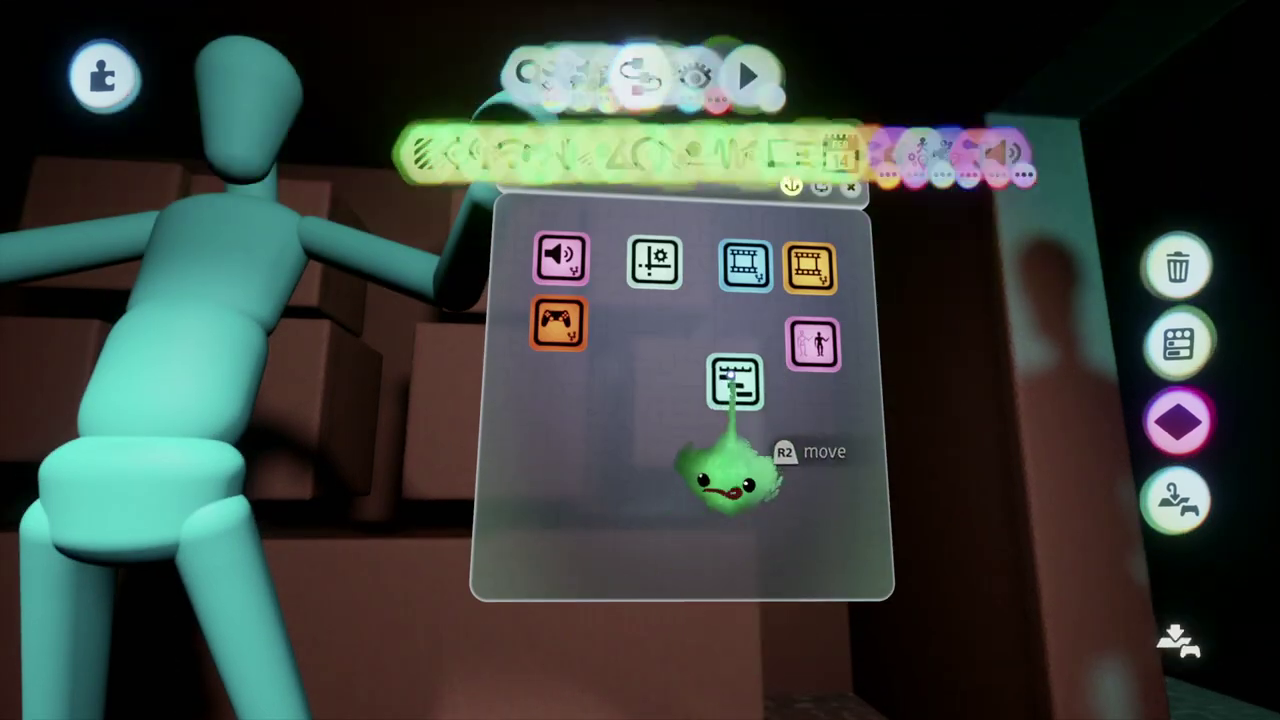
{"action": "left_click", "coordinate": [748, 352]}
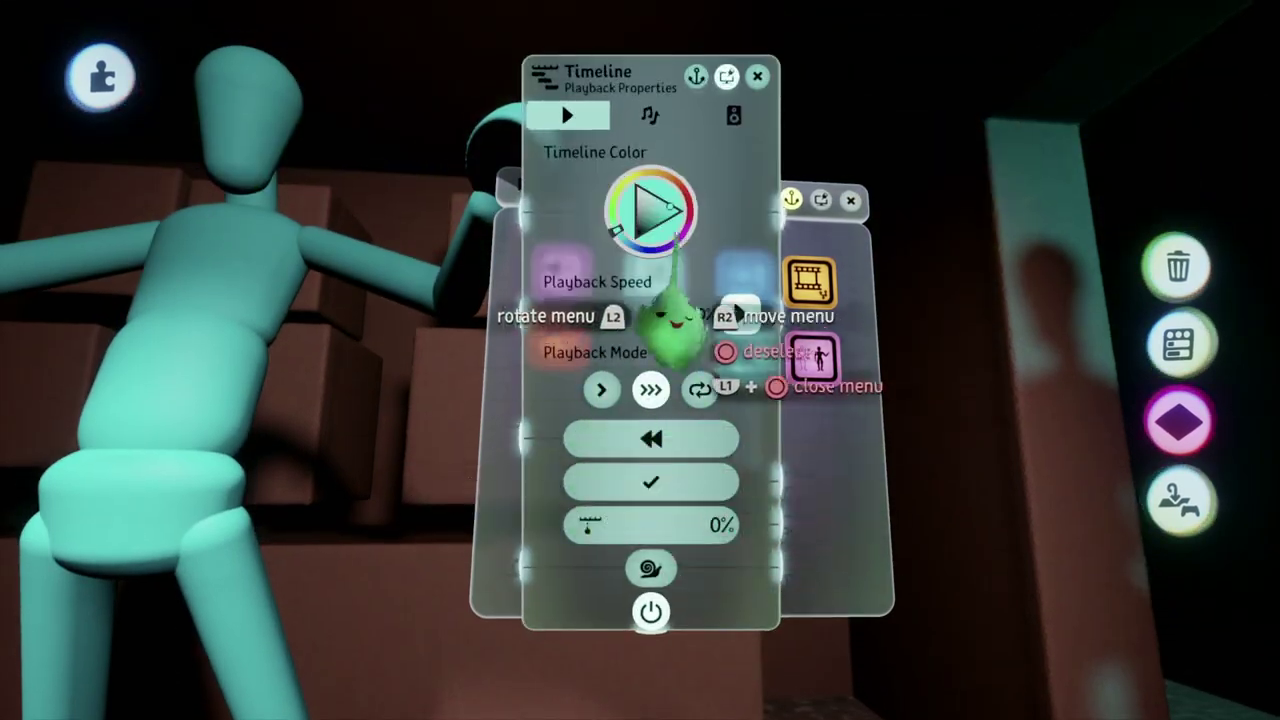
{"action": "left_click", "coordinate": [740, 315]}
Stamp a NOT gate from Logic & Processing on the Puppet Logic canvas, wired from the timeline
{"action": "key", "text": "Escape"}
{"action": "key", "text": "g"}
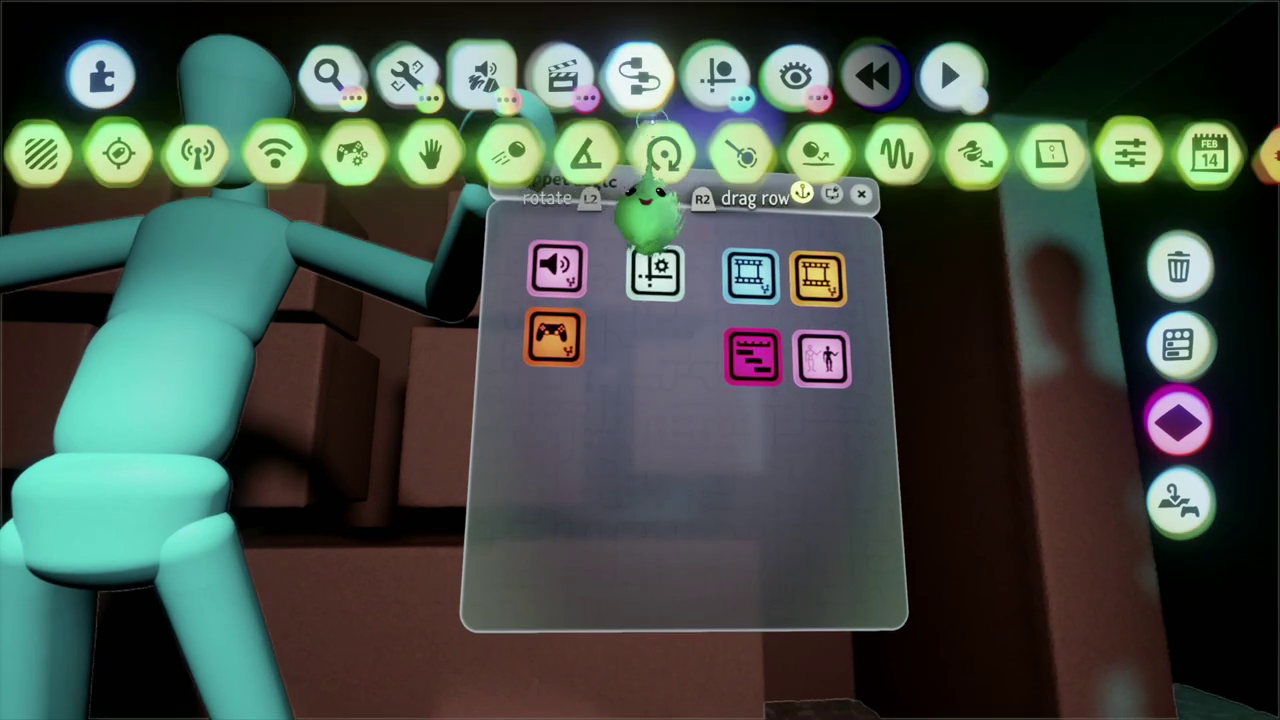
{"action": "left_click", "coordinate": [909, 160]}
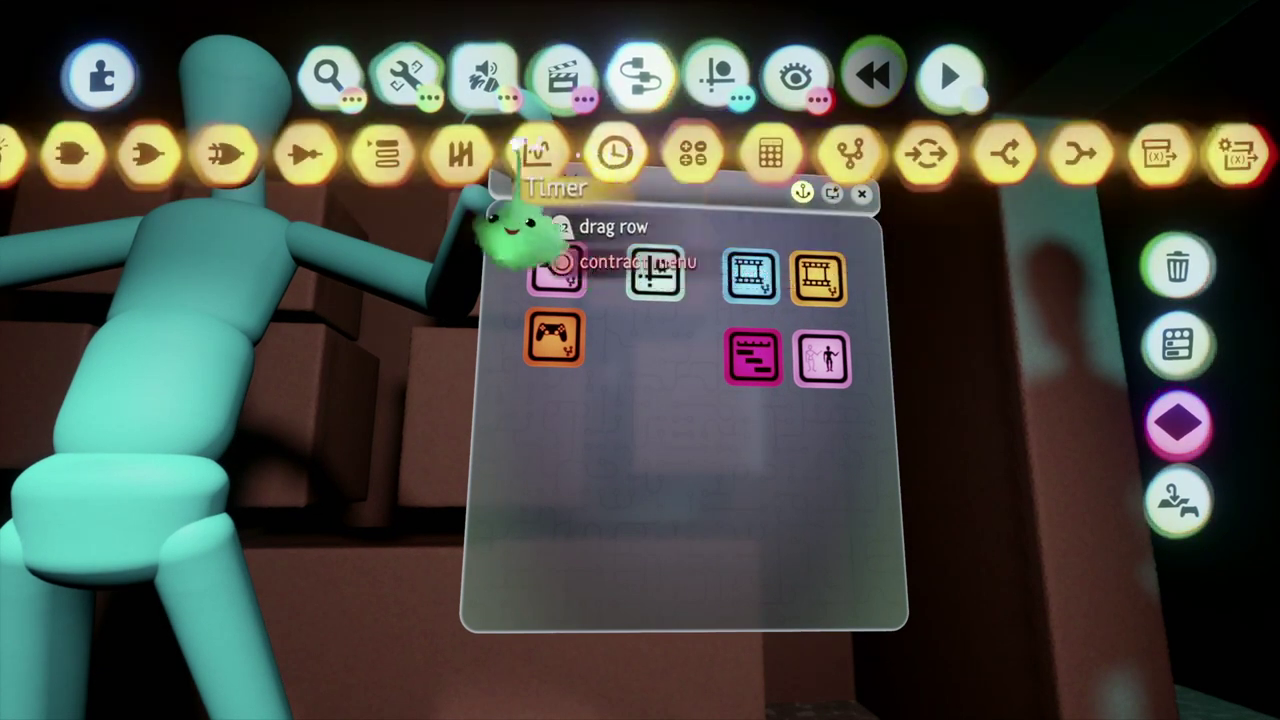
{"action": "left_click", "coordinate": [300, 150]}
{"action": "left_click", "coordinate": [752, 542]}
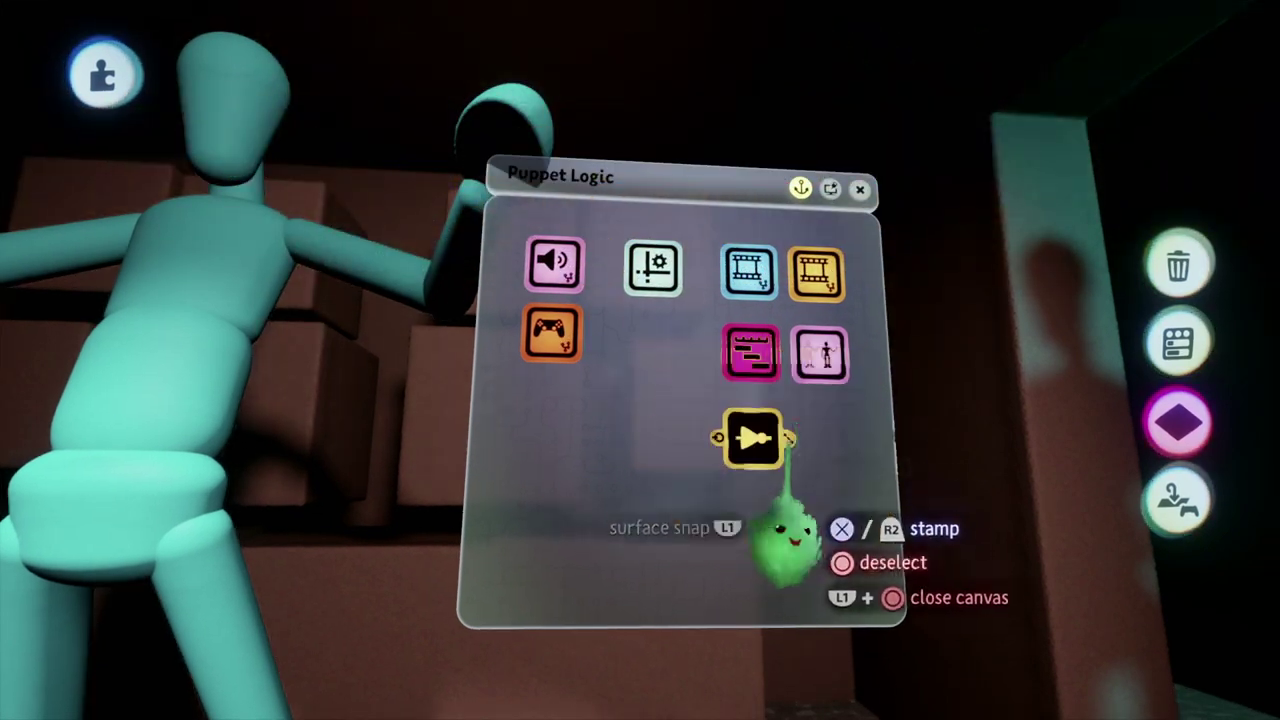
{"action": "left_click", "coordinate": [750, 355]}
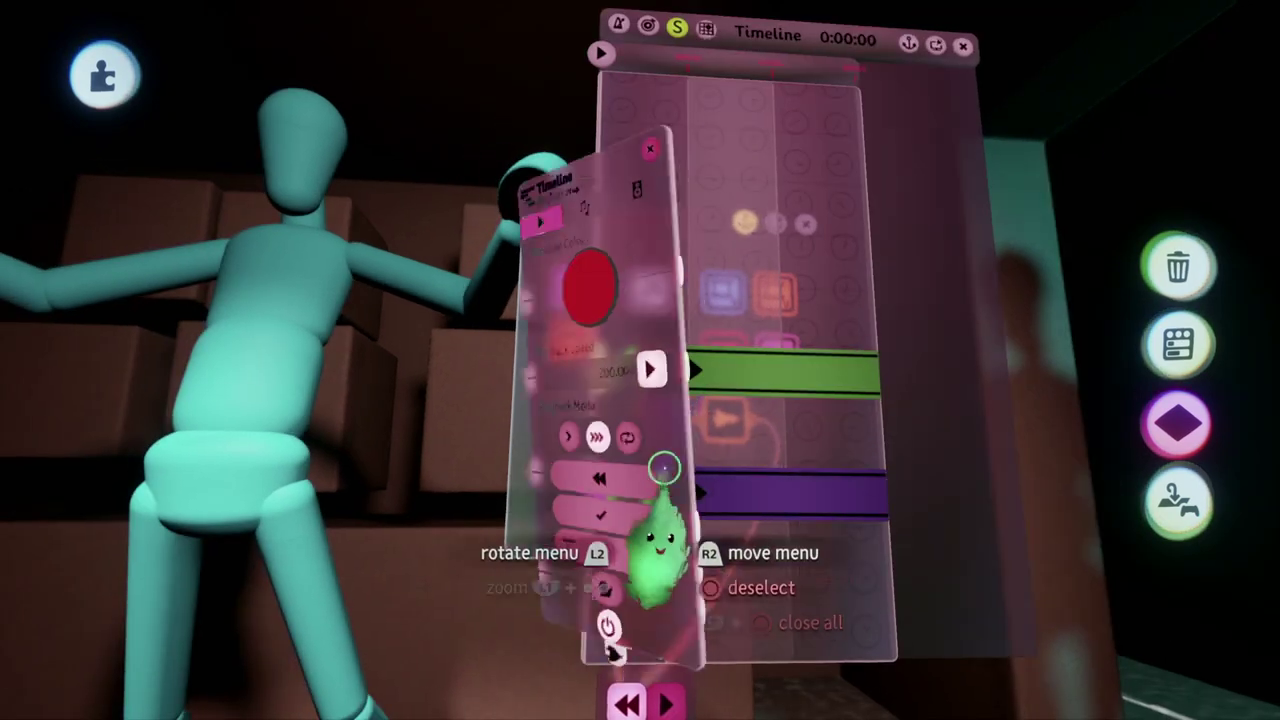
{"action": "key", "text": "Escape"}
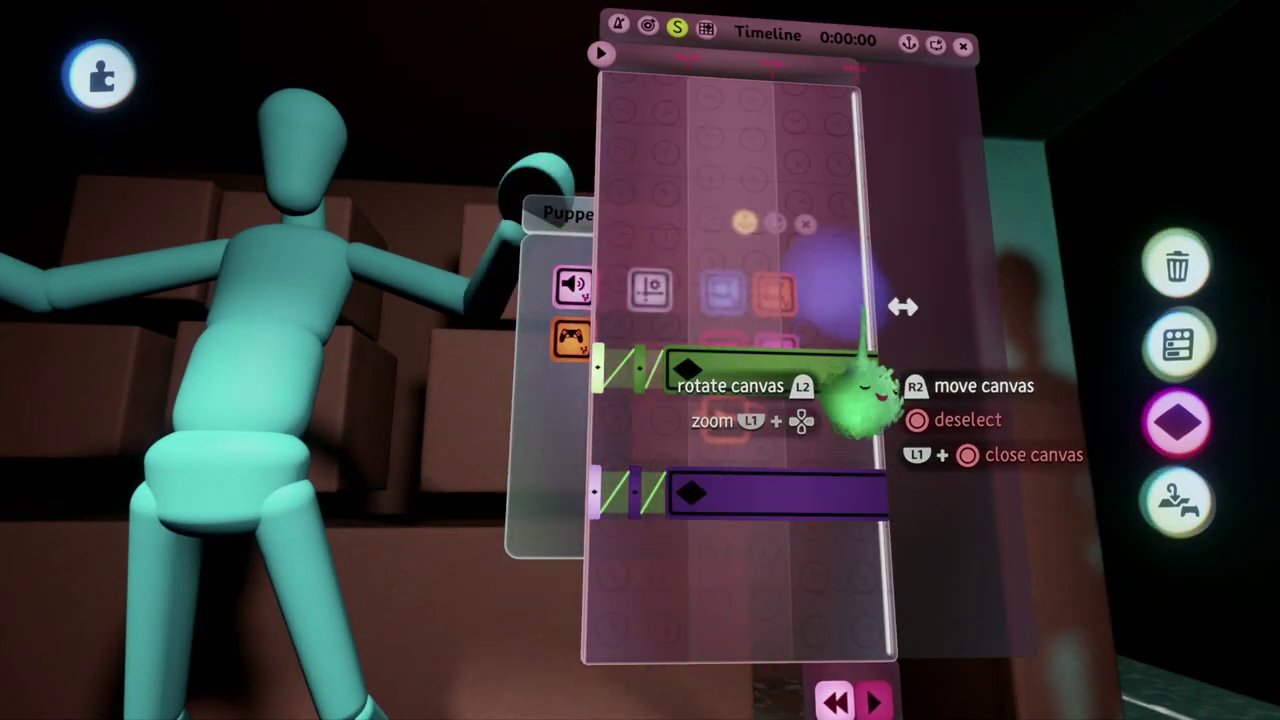
{"action": "key", "text": "Escape"}
{"action": "key", "text": "Escape"}
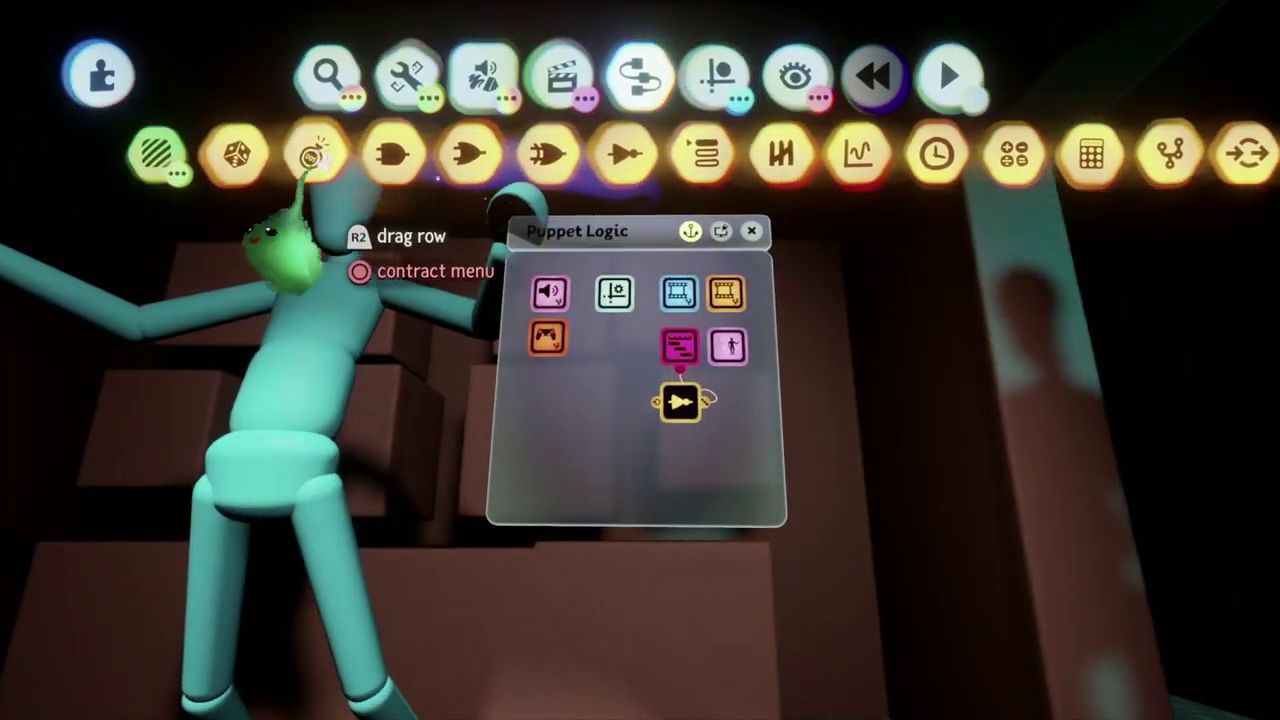
Place a trigger zone below the NOT gate and set its Name to detect to 'Jumpscare'
{"action": "left_click", "coordinate": [40, 151]}
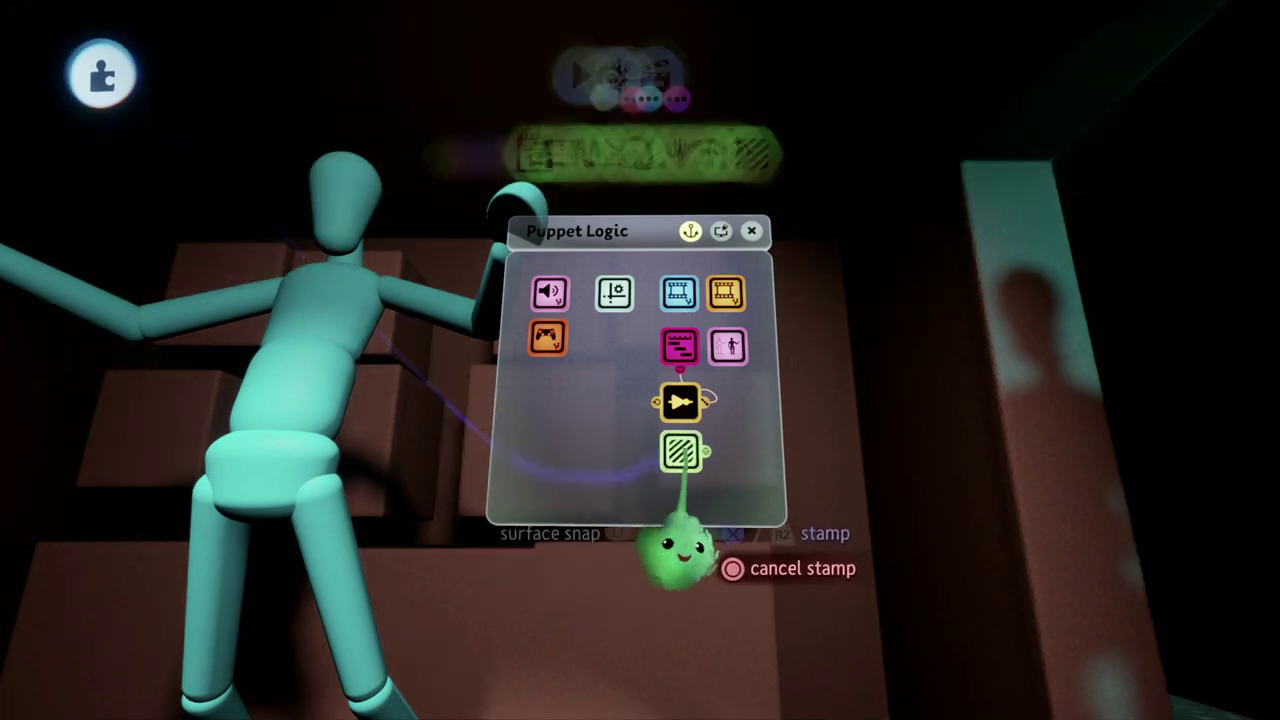
{"action": "left_click", "coordinate": [683, 538]}
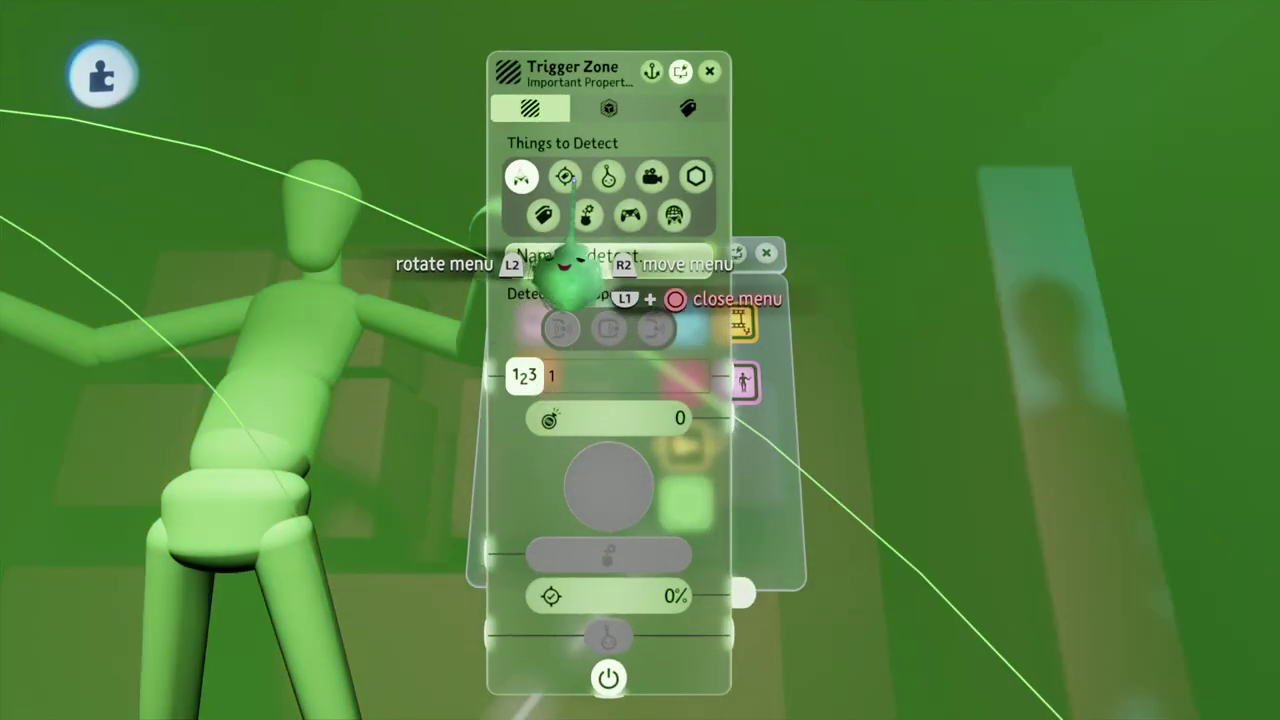
{"action": "left_click", "coordinate": [600, 258]}
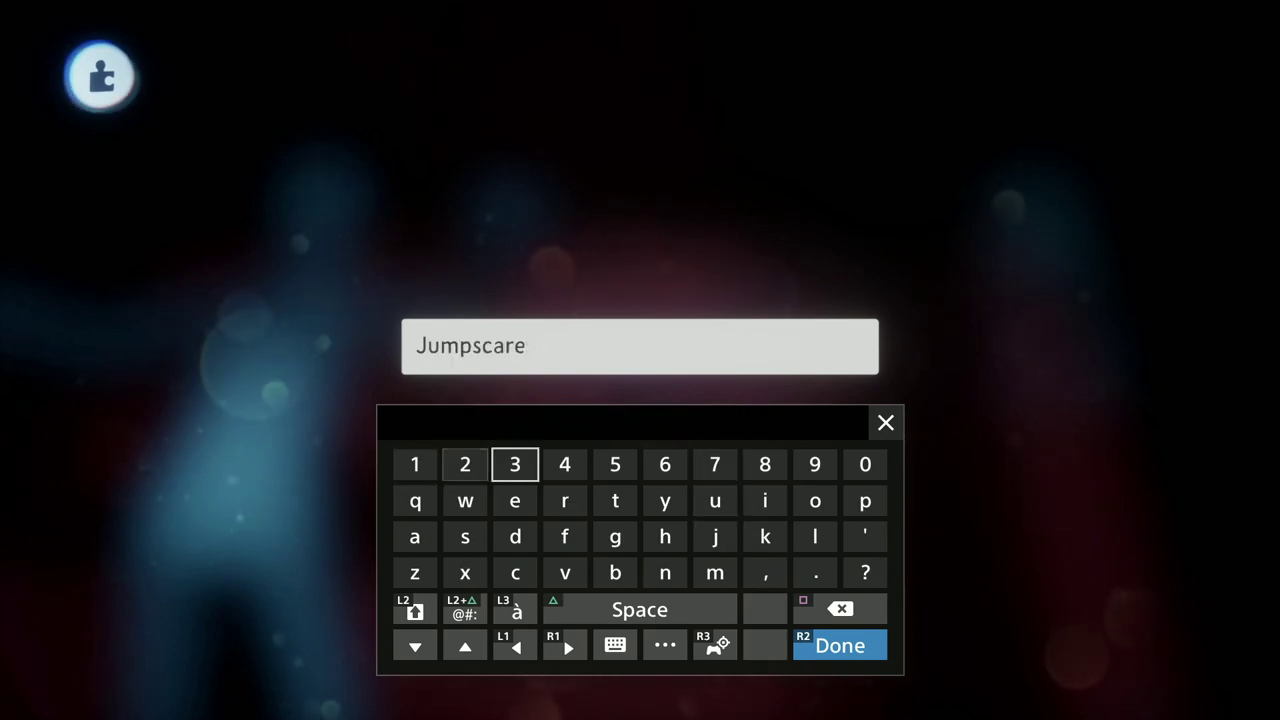
{"action": "key", "text": "Return"}
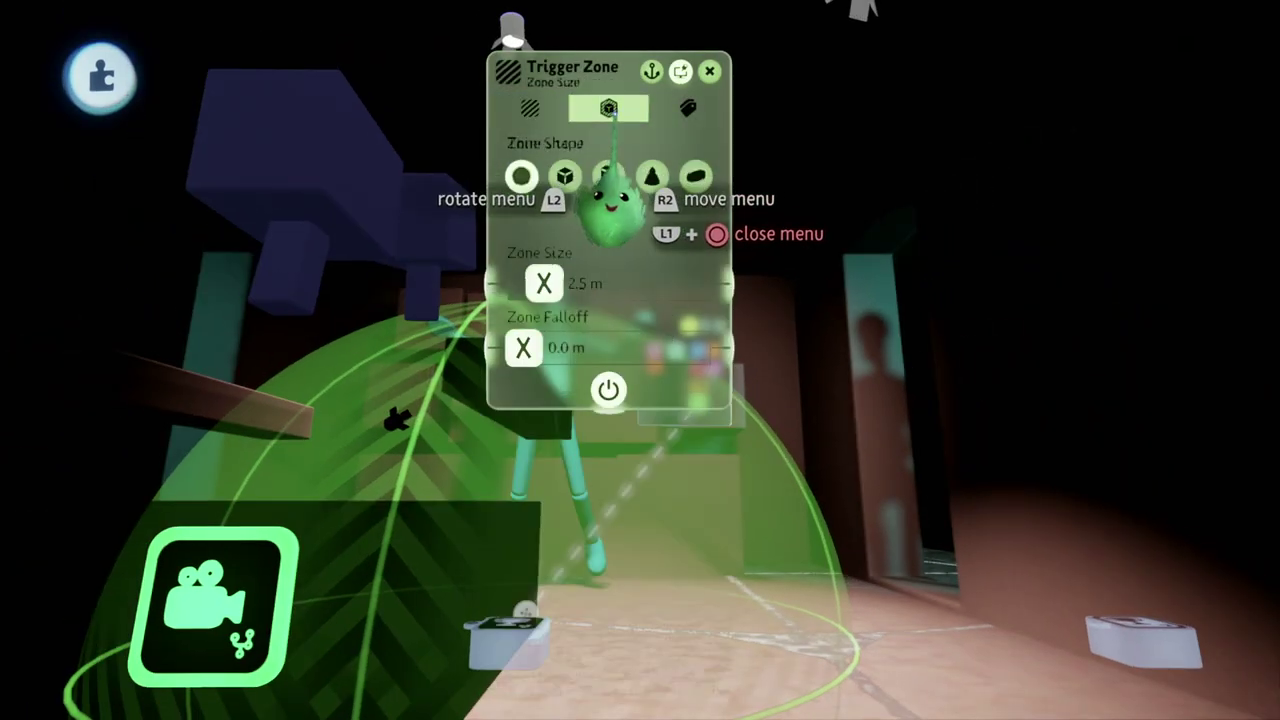
{"action": "key", "text": "Escape"}
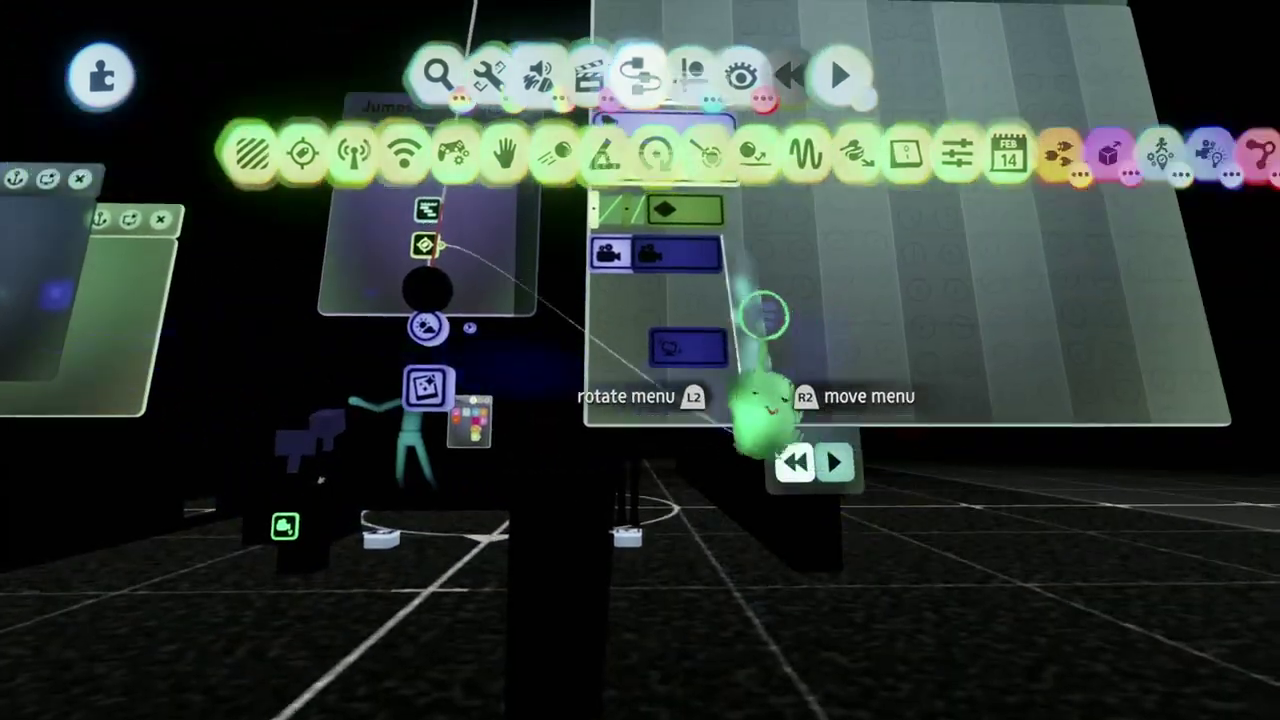
{"action": "left_click", "coordinate": [771, 457]}
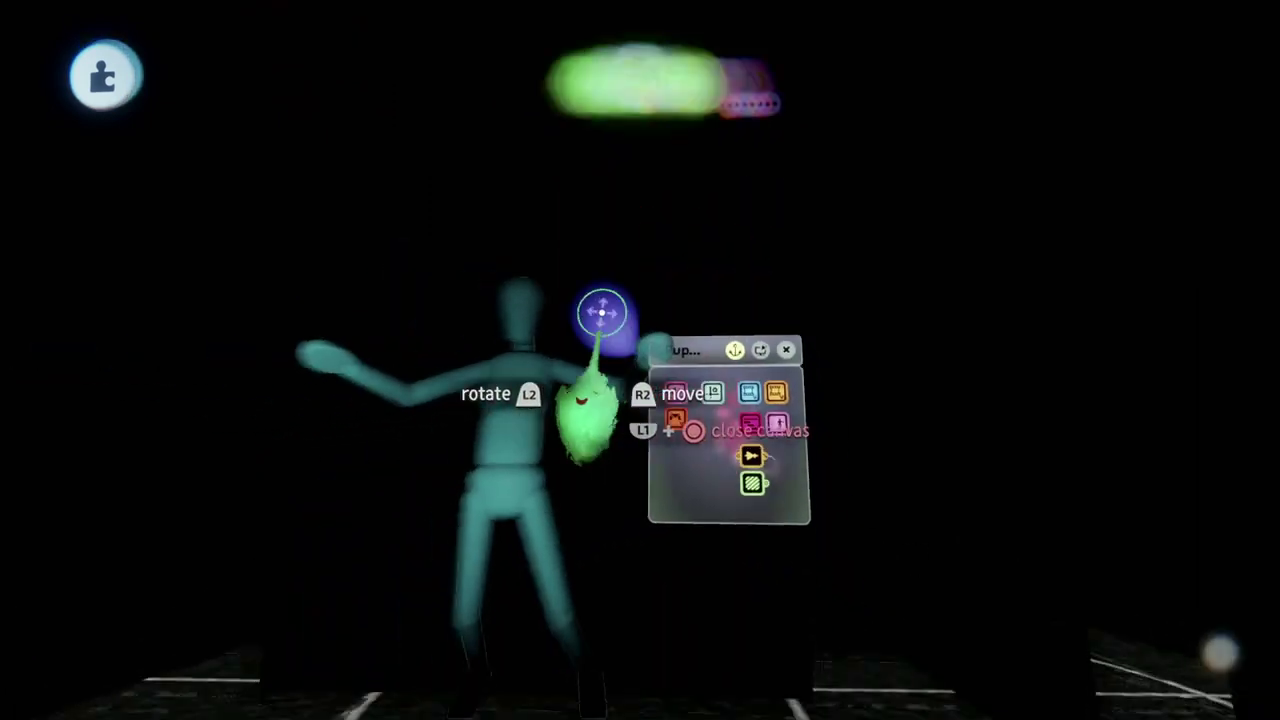
{"action": "key", "text": "Tab"}
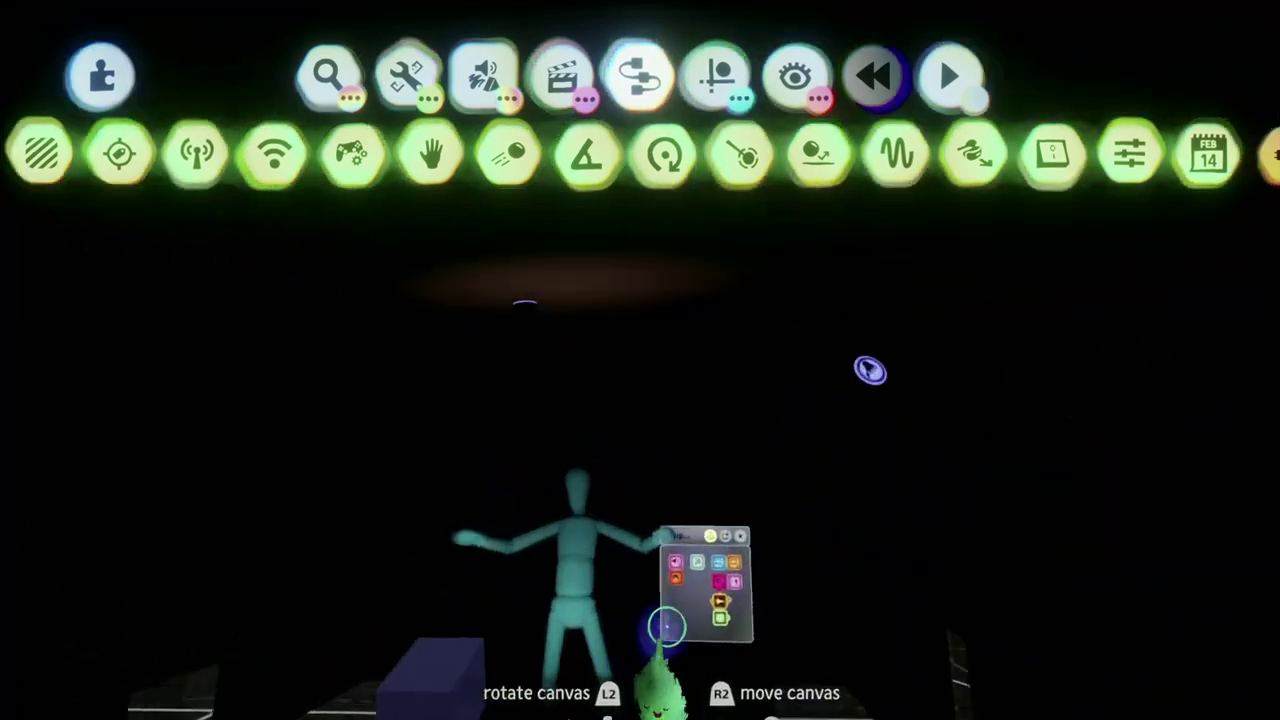
{"action": "key", "text": "Escape"}
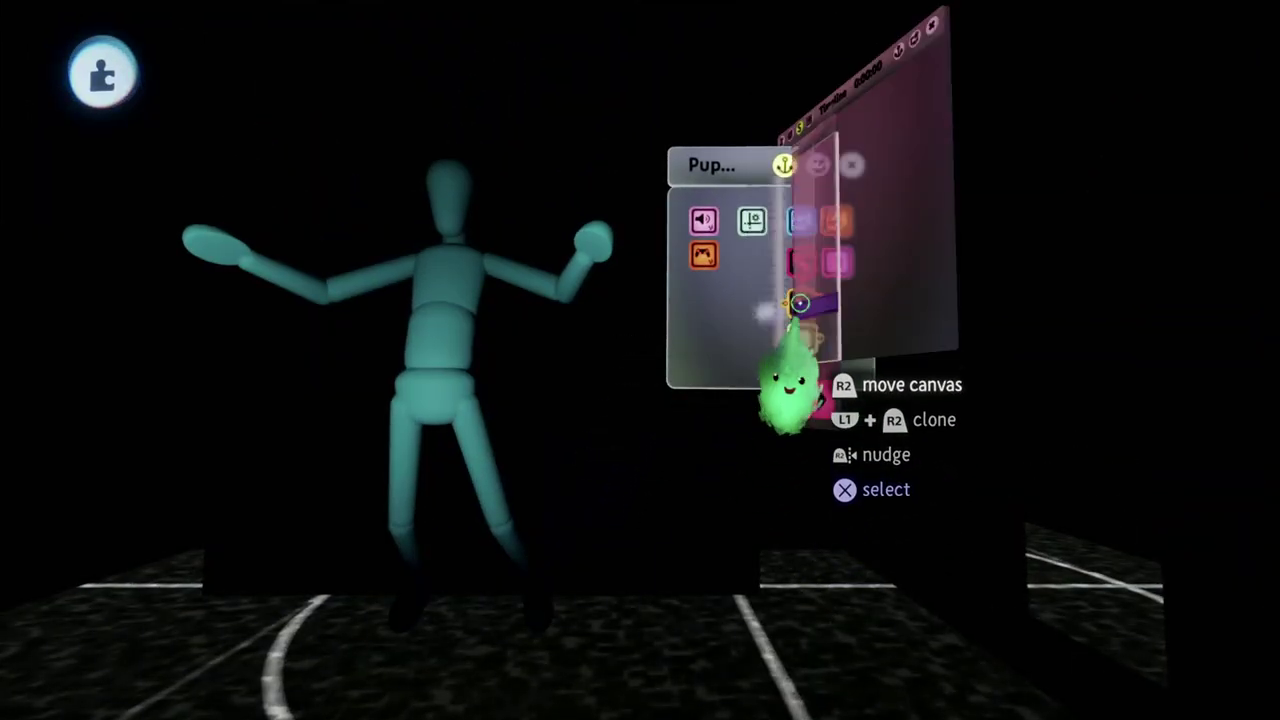
{"action": "key", "text": "Escape"}
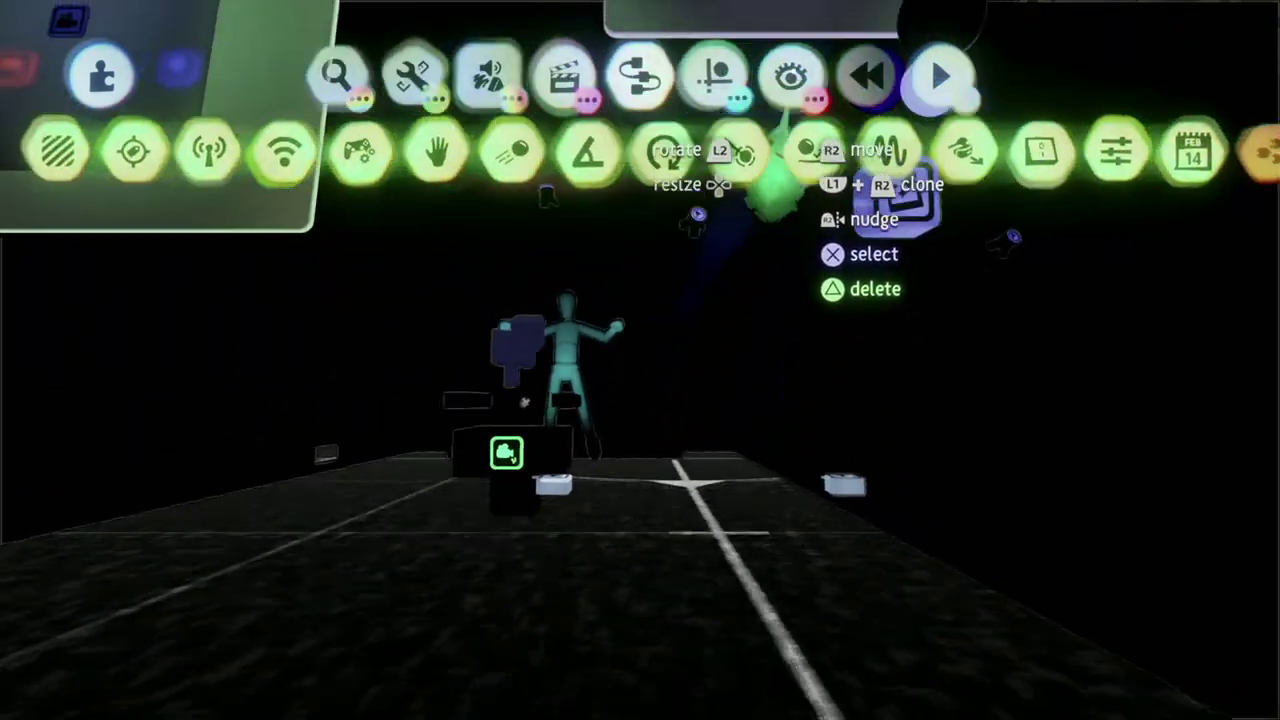
{"action": "left_click", "coordinate": [770, 185]}
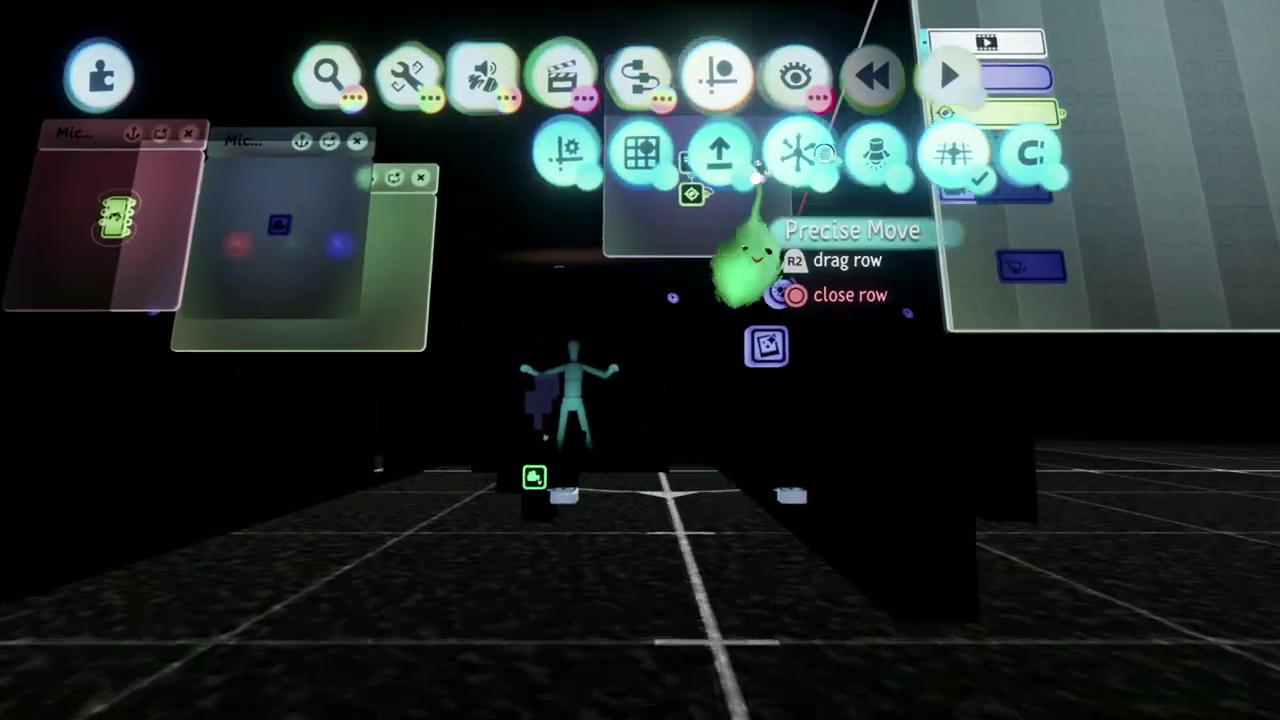
Bring the Microchip canvas forward and drop a timeline gadget onto it
{"action": "middle_click_drag", "start_coordinate": [760, 180], "coordinate": [554, 349]}
{"action": "left_click_drag", "start_coordinate": [554, 349], "coordinate": [545, 165]}
{"action": "left_click", "coordinate": [640, 155]}
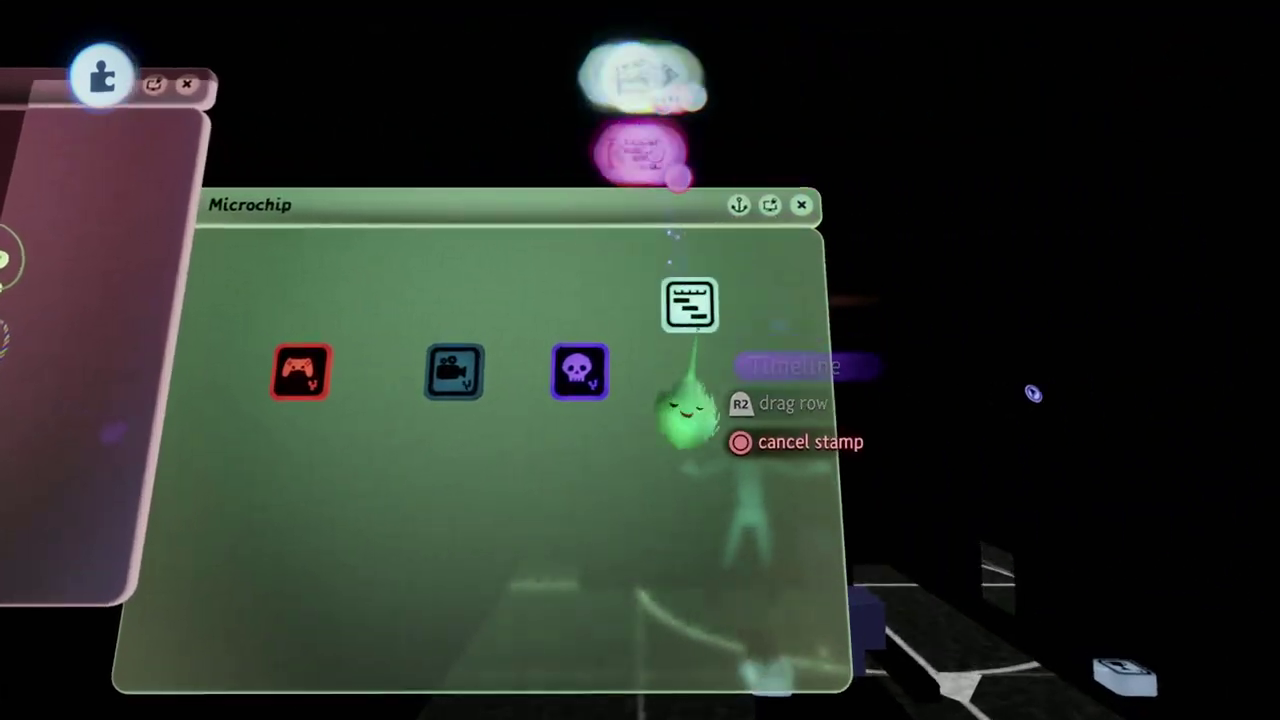
{"action": "left_click", "coordinate": [700, 398]}
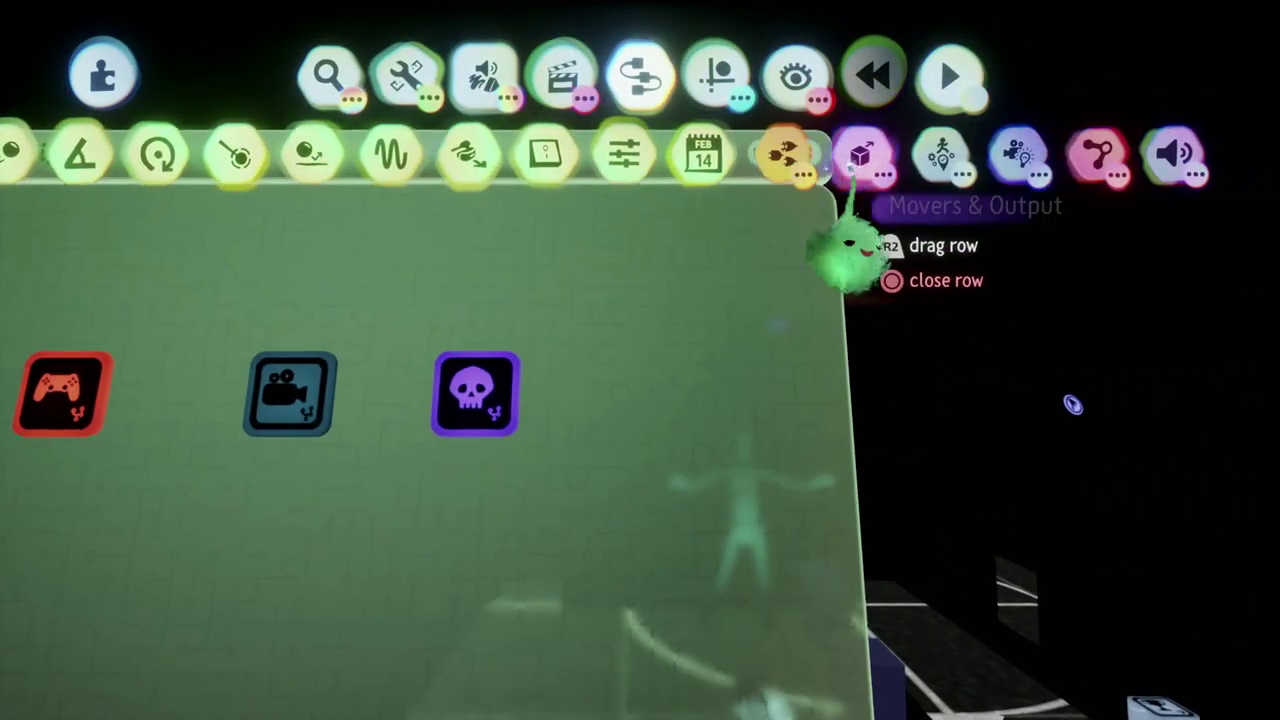
Stamp a new microchip, make it red with the skull icon, and start typing its name
{"action": "left_click", "coordinate": [910, 155]}
{"action": "left_click", "coordinate": [912, 152]}
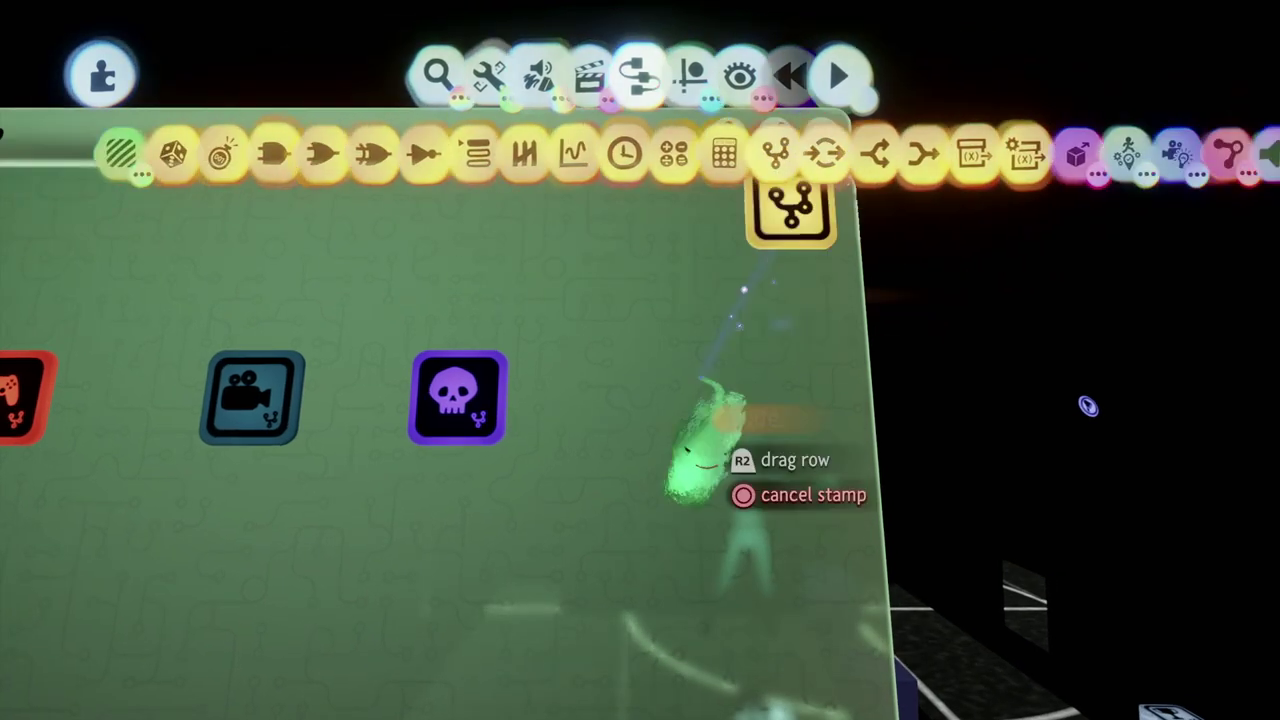
{"action": "left_click", "coordinate": [662, 455]}
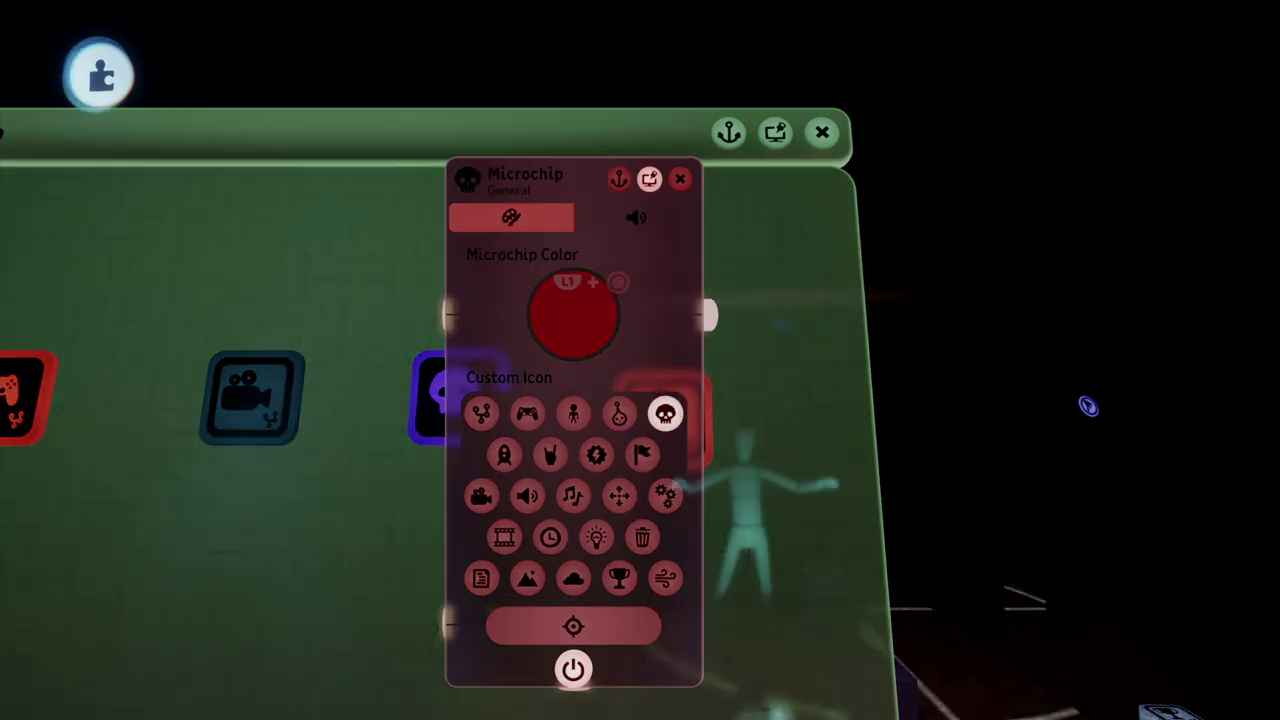
{"action": "left_click", "coordinate": [525, 175]}
{"action": "type", "text": "Foes"}
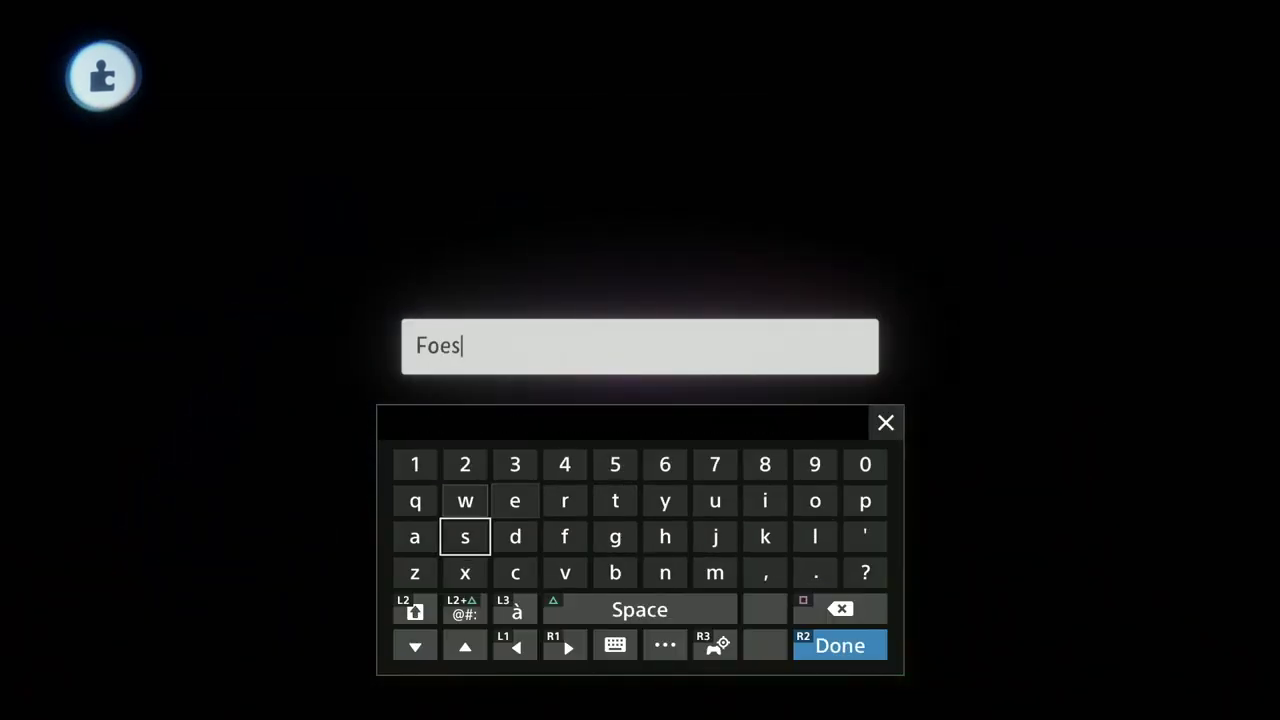
Name the chip 'Foes', open it, and stamp an Animate timeline gadget inside it
{"action": "key", "text": "Return"}
{"action": "key", "text": "Escape"}
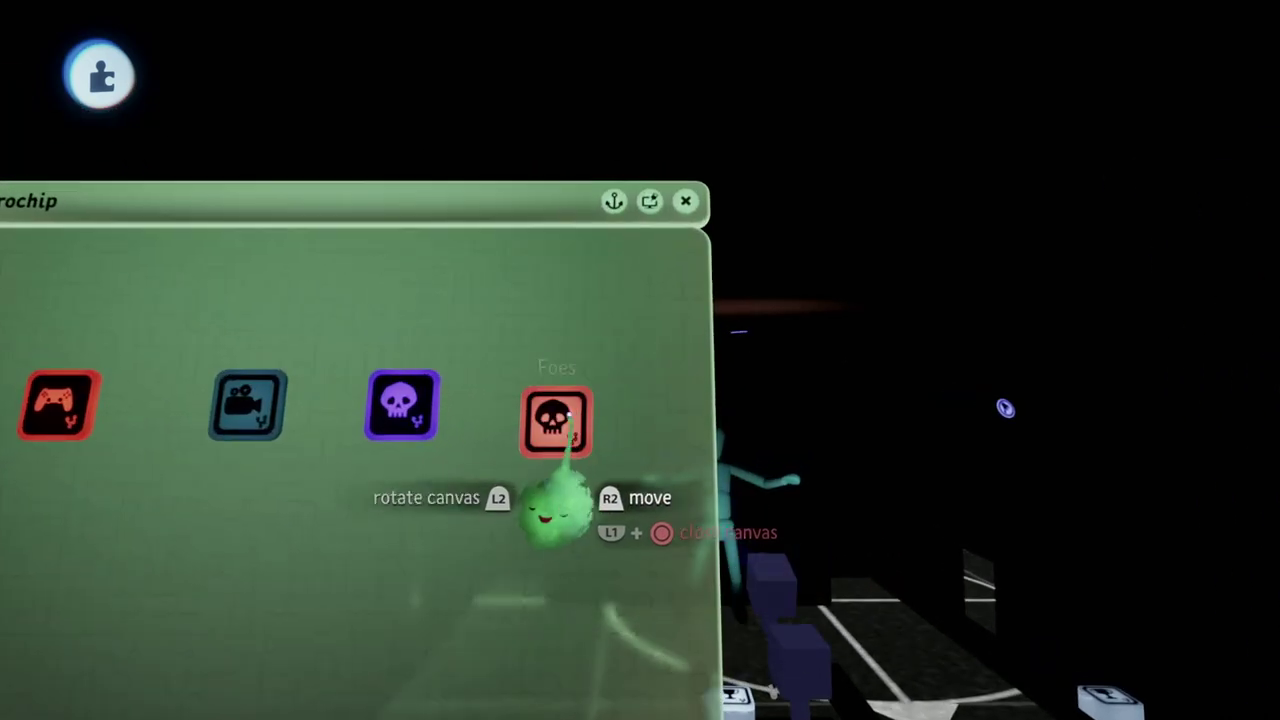
{"action": "left_click", "coordinate": [553, 405]}
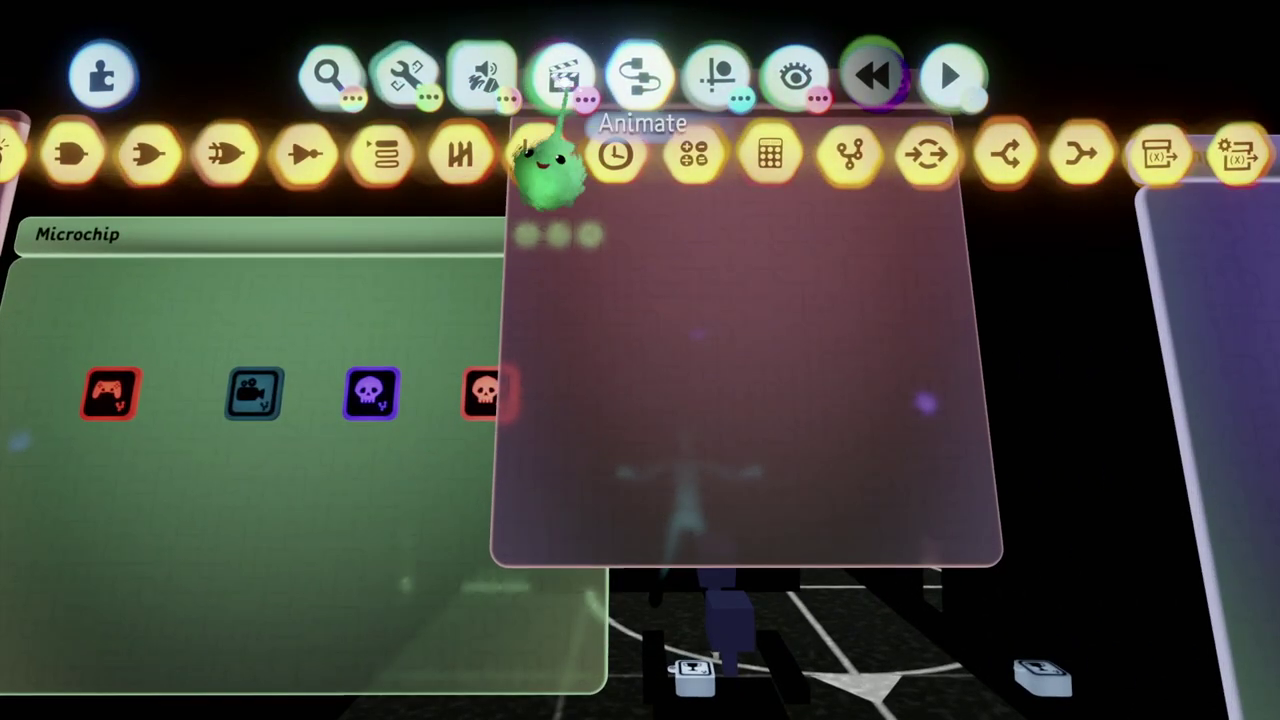
{"action": "left_click", "coordinate": [563, 78]}
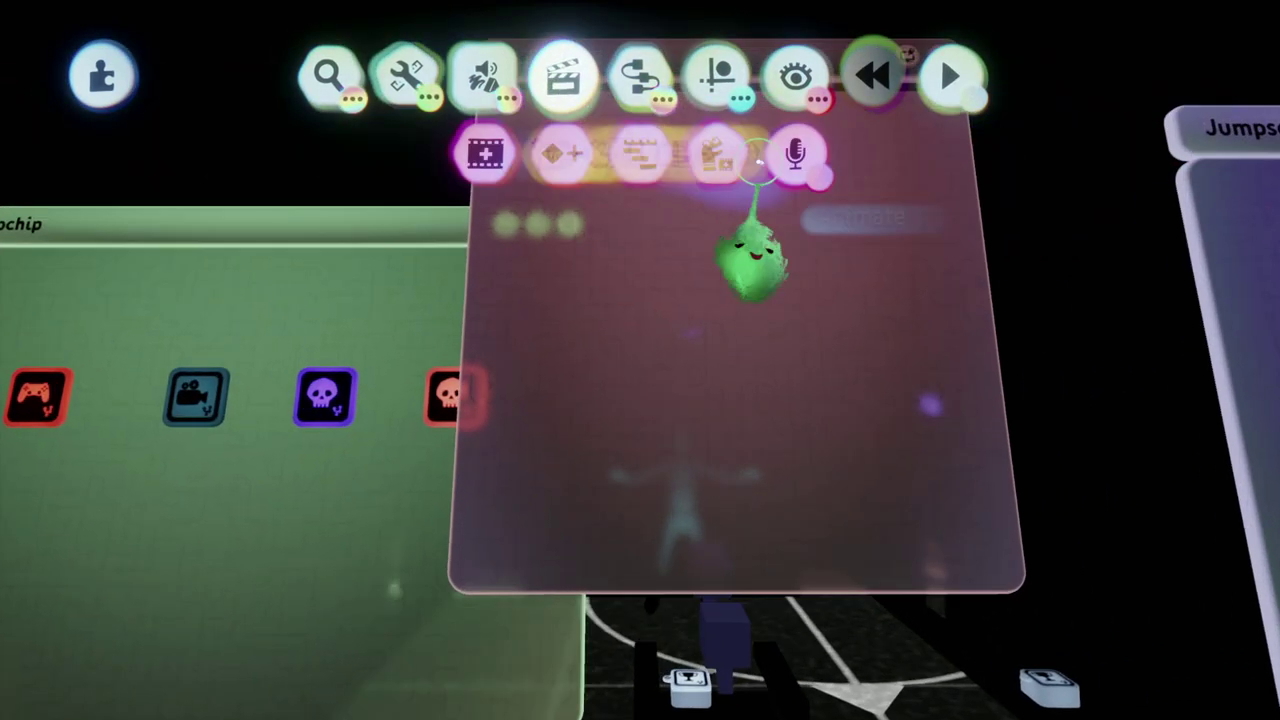
{"action": "left_click", "coordinate": [640, 155]}
{"action": "left_click", "coordinate": [590, 448]}
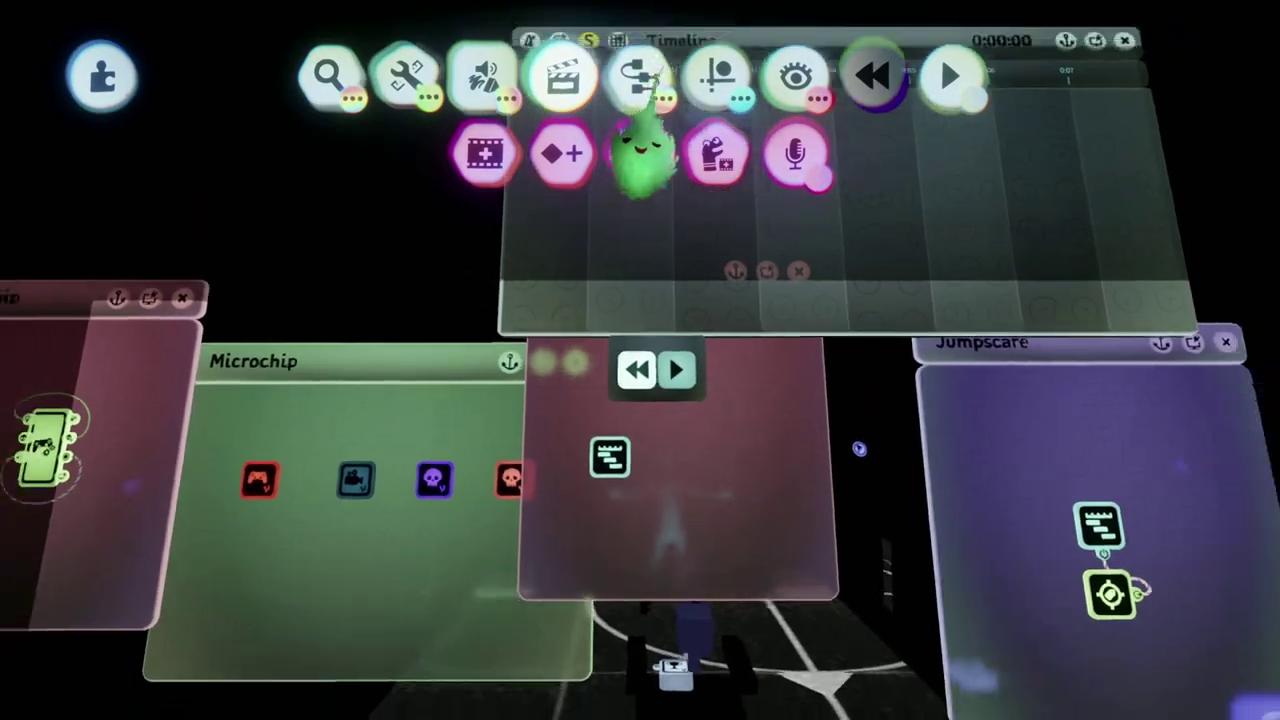
{"action": "left_click", "coordinate": [640, 78]}
{"action": "left_click_drag", "start_coordinate": [790, 262], "coordinate": [600, 260]}
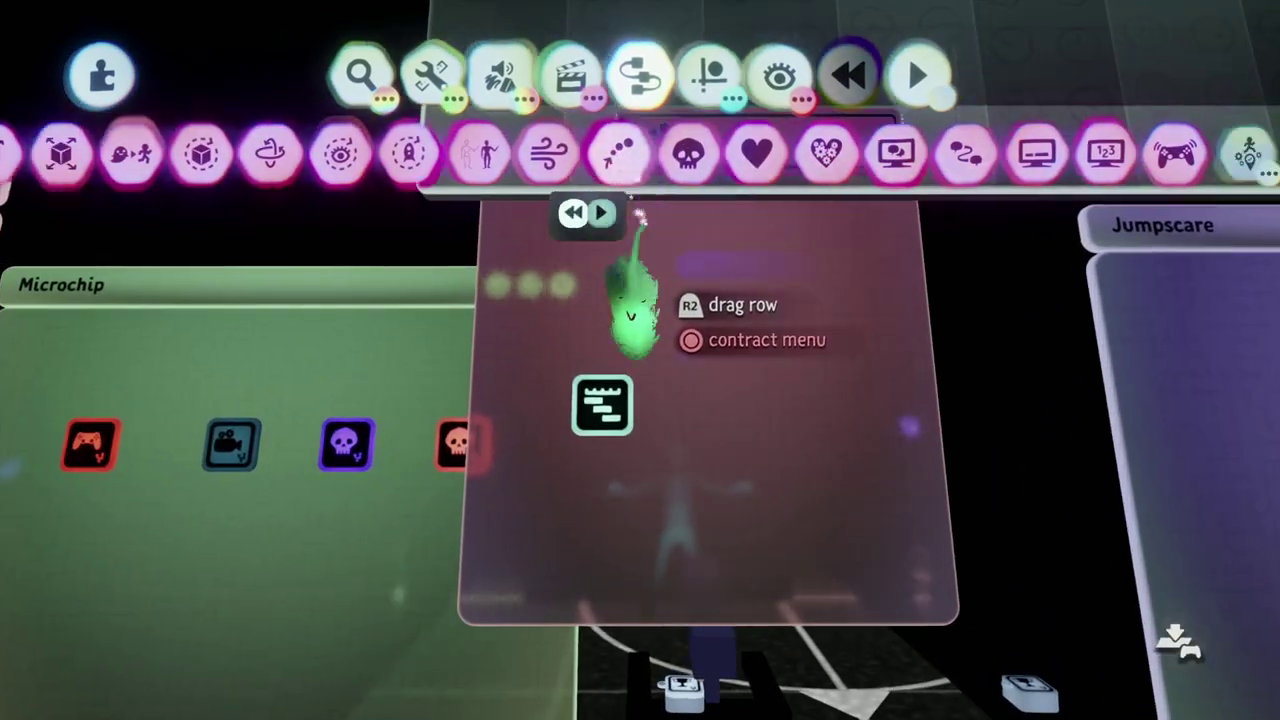
{"action": "left_click", "coordinate": [615, 155]}
Place the emitter and rename it 'Blue Foe'
{"action": "left_click", "coordinate": [729, 514]}
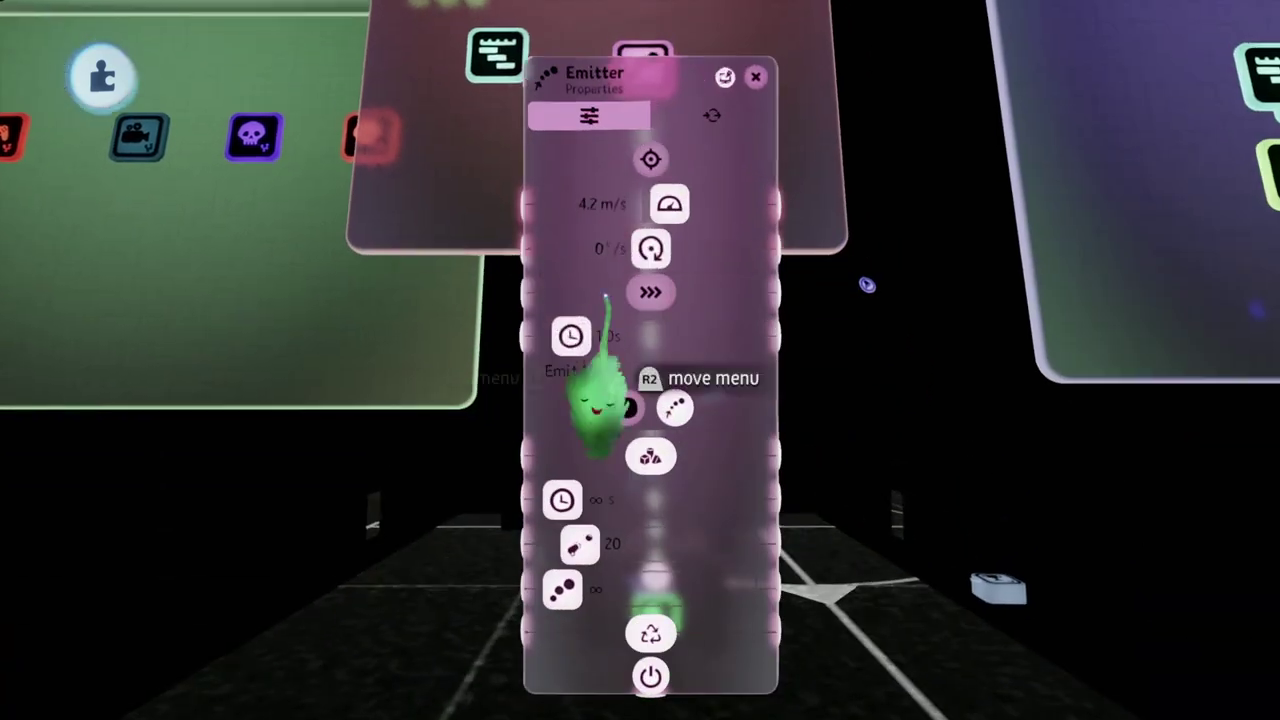
{"action": "left_click", "coordinate": [600, 75]}
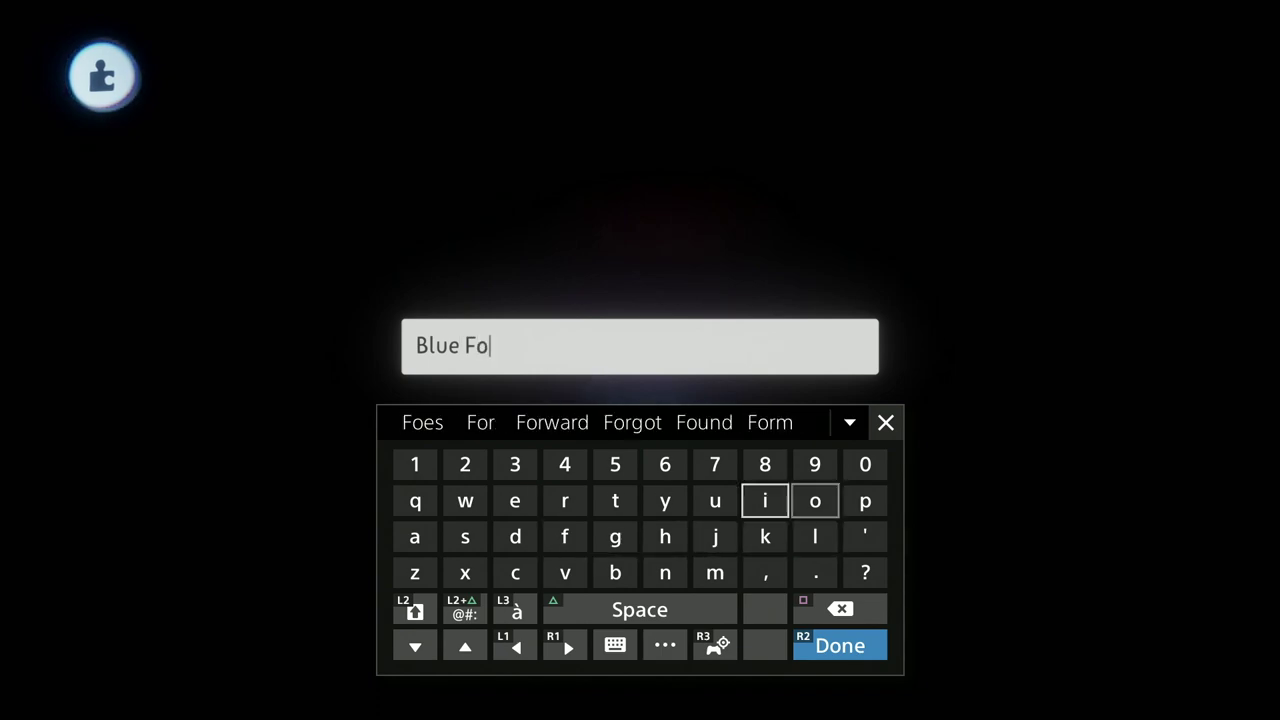
{"action": "key", "text": "Return"}
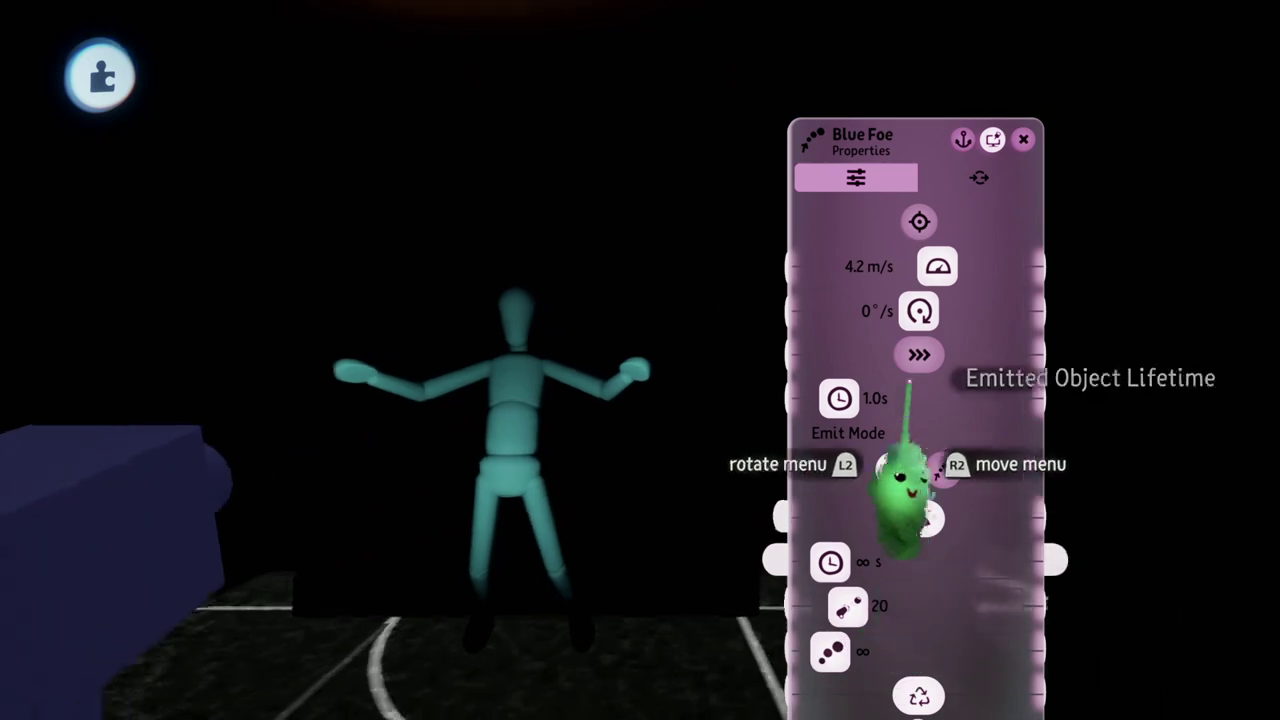
Make Blue Foe emit the teal mannequin, moved into the lit doorway, at 0.0 m/s
{"action": "left_click", "coordinate": [919, 221]}
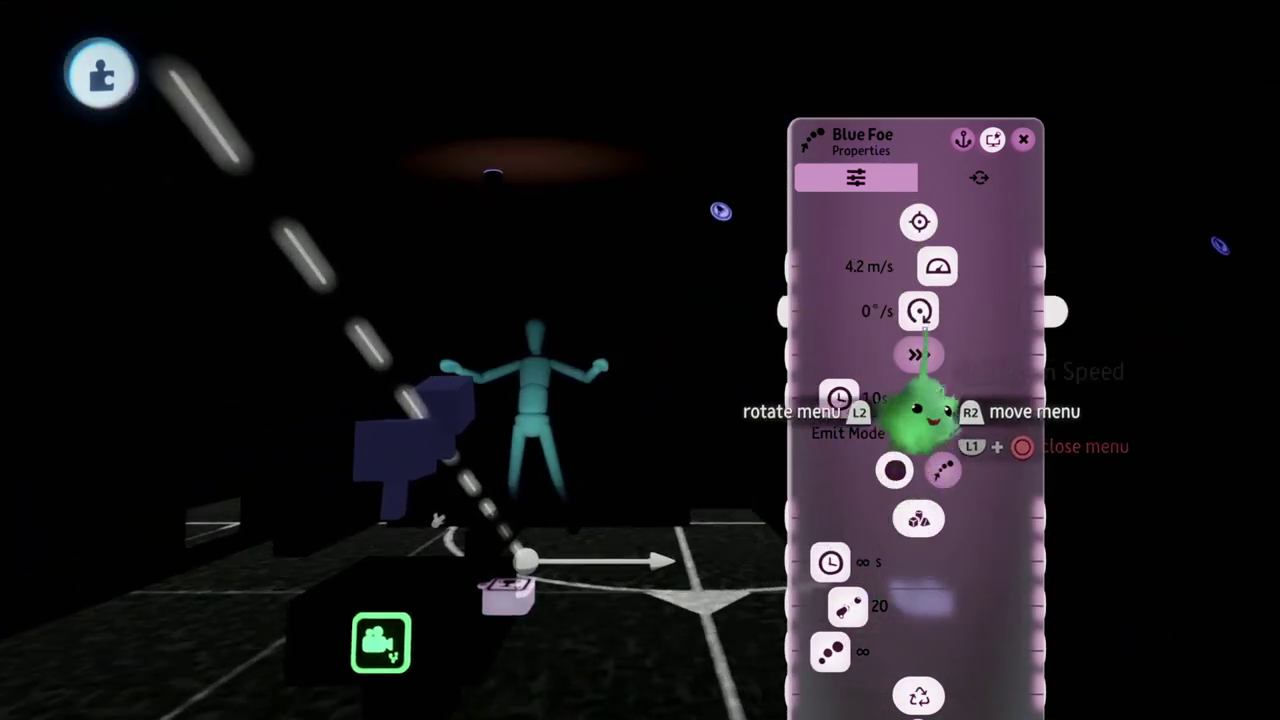
{"action": "key", "text": "Escape"}
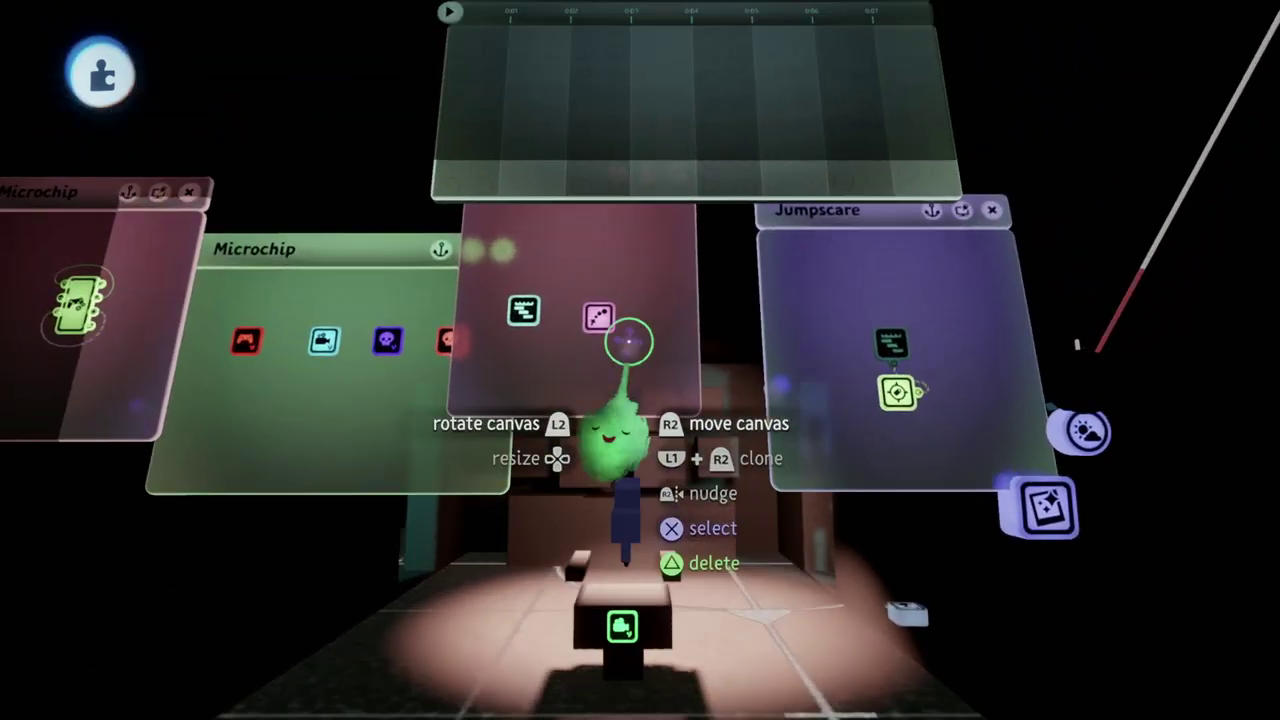
{"action": "key", "text": "Escape"}
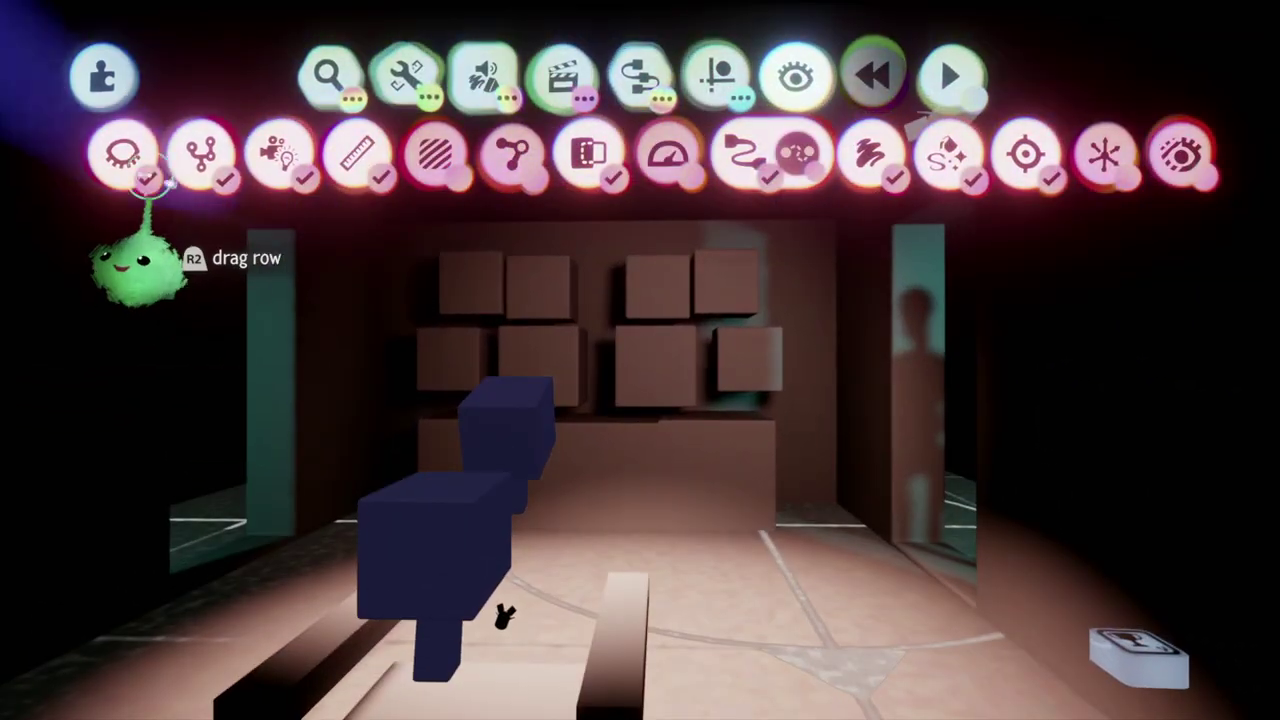
{"action": "left_click", "coordinate": [145, 178]}
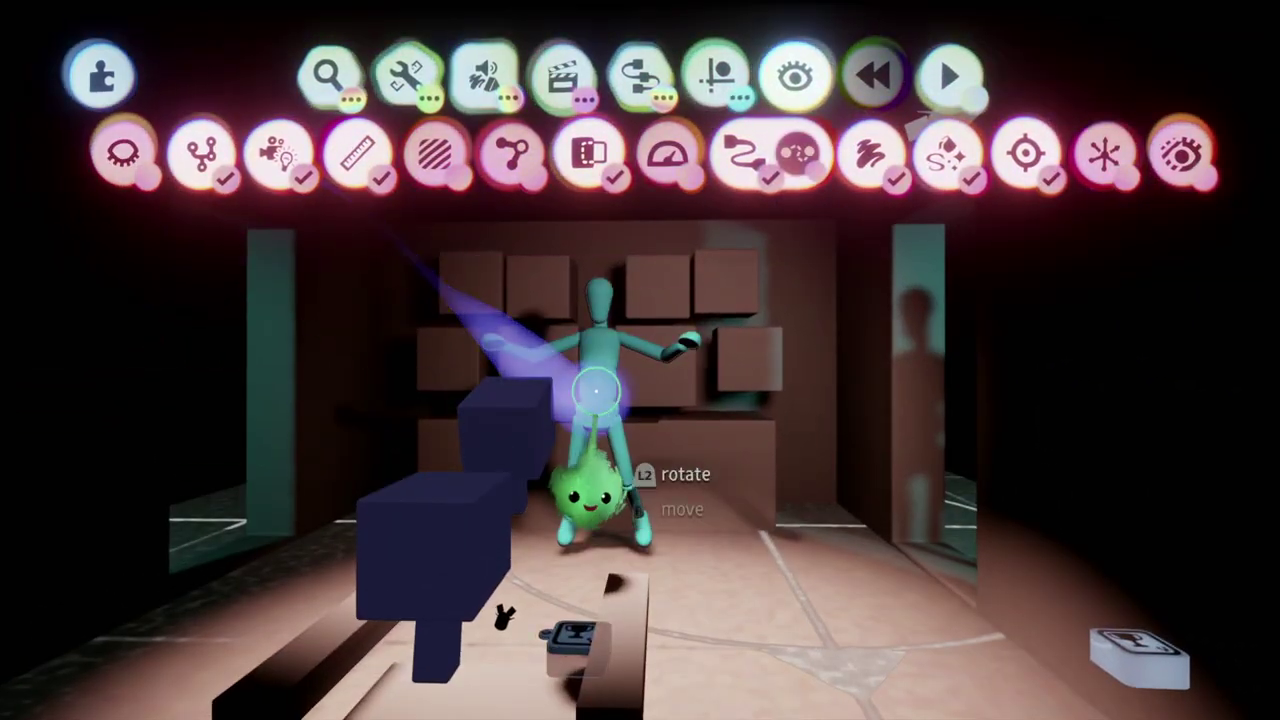
{"action": "left_click_drag", "start_coordinate": [597, 393], "coordinate": [663, 334]}
{"action": "key", "text": "Escape"}
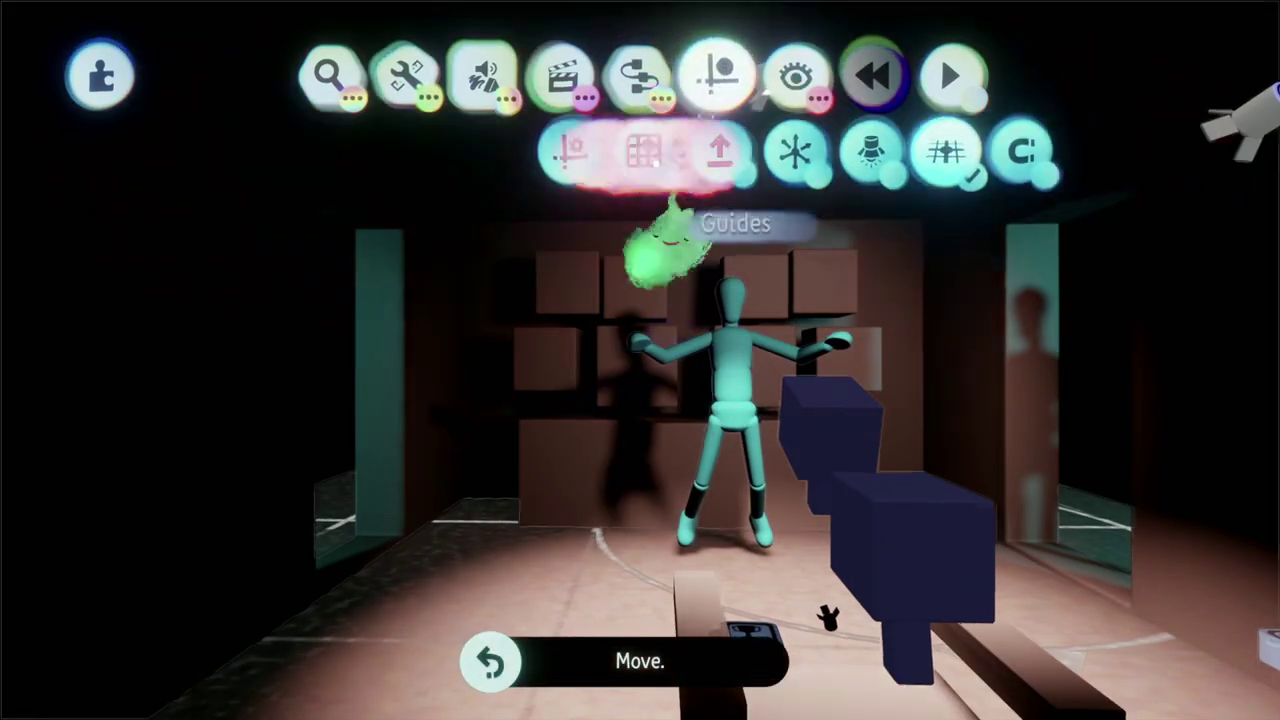
{"action": "key", "text": "Escape"}
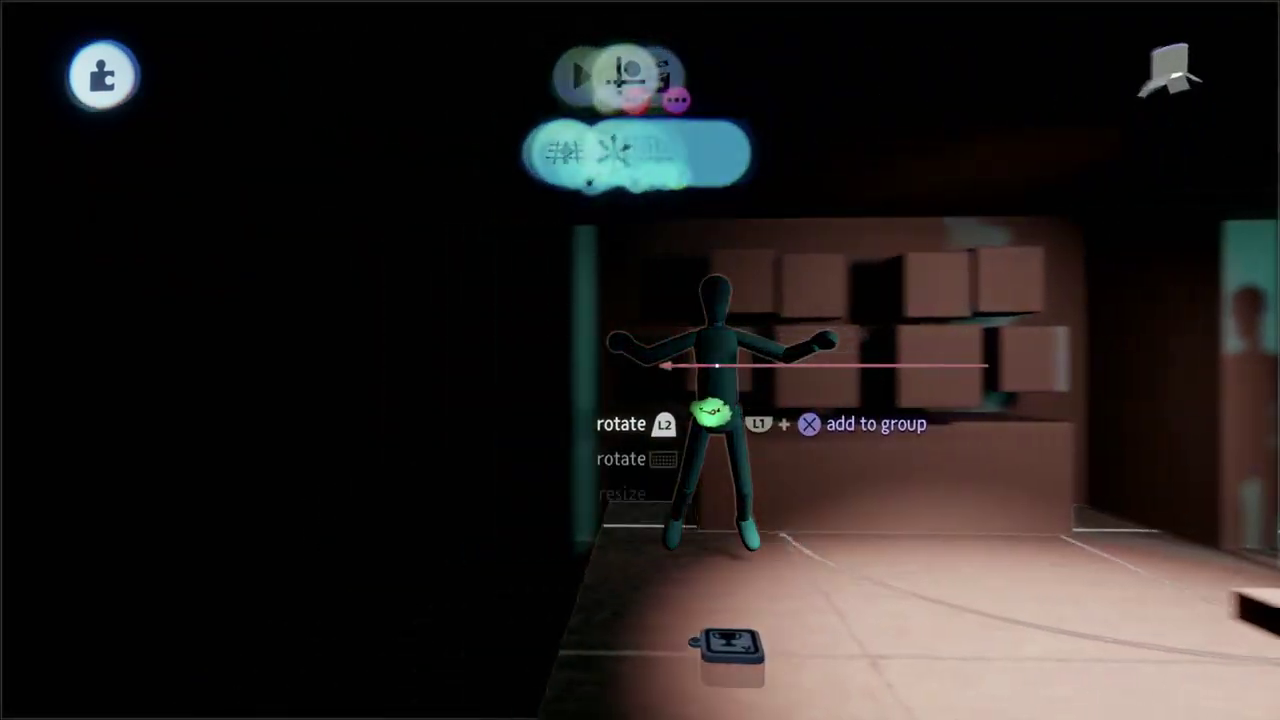
{"action": "left_click_drag", "start_coordinate": [710, 412], "coordinate": [658, 410]}
{"action": "left_click_drag", "start_coordinate": [633, 361], "coordinate": [643, 200]}
{"action": "key", "text": "Escape"}
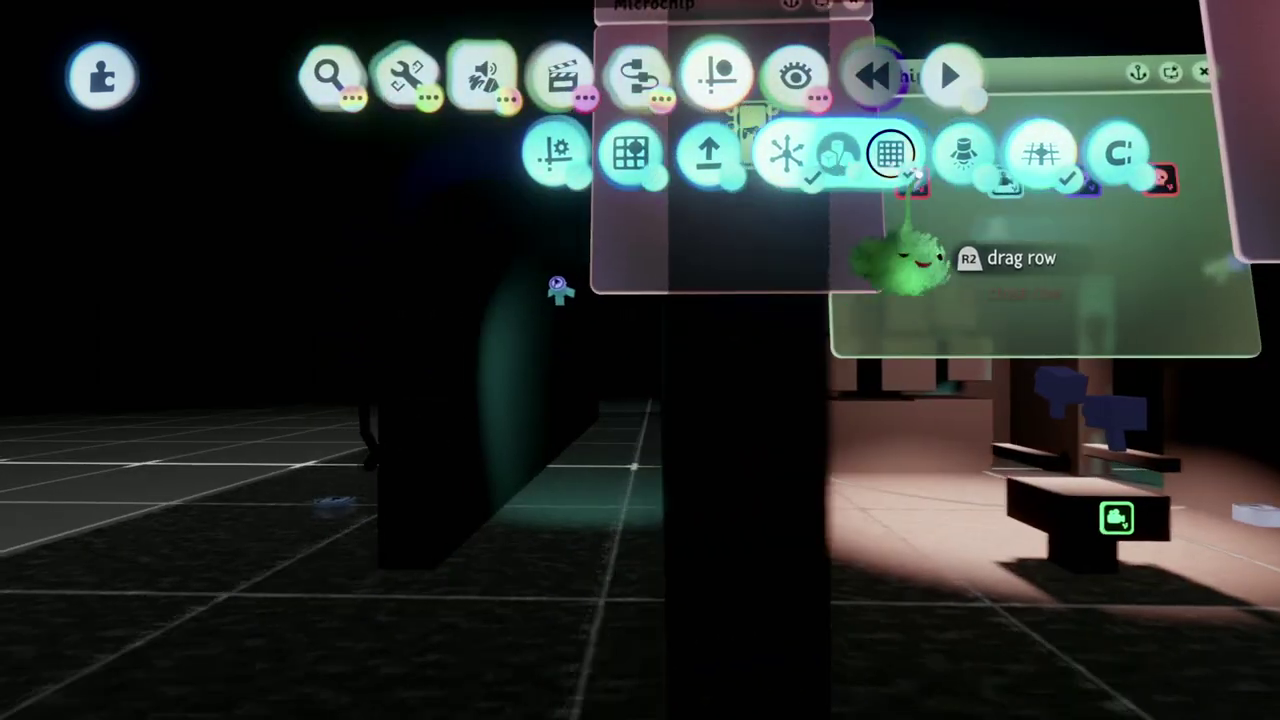
{"action": "key", "text": "Escape"}
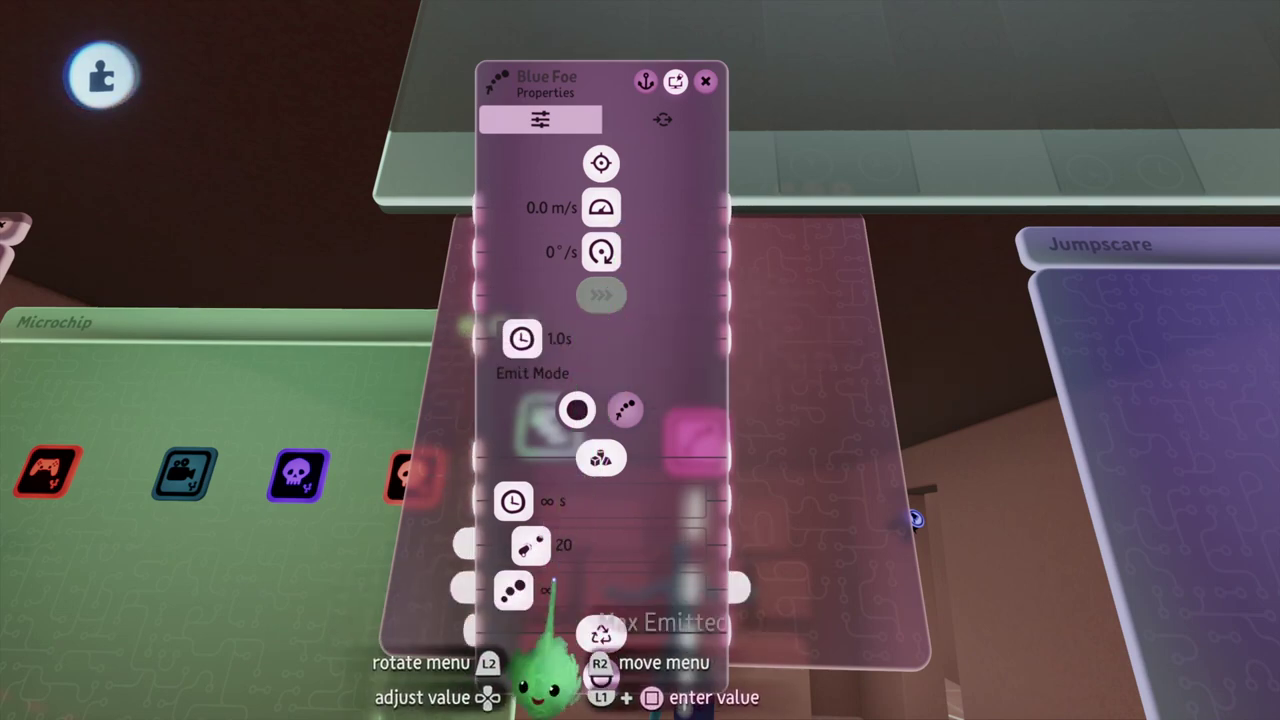
{"action": "key", "text": "Escape"}
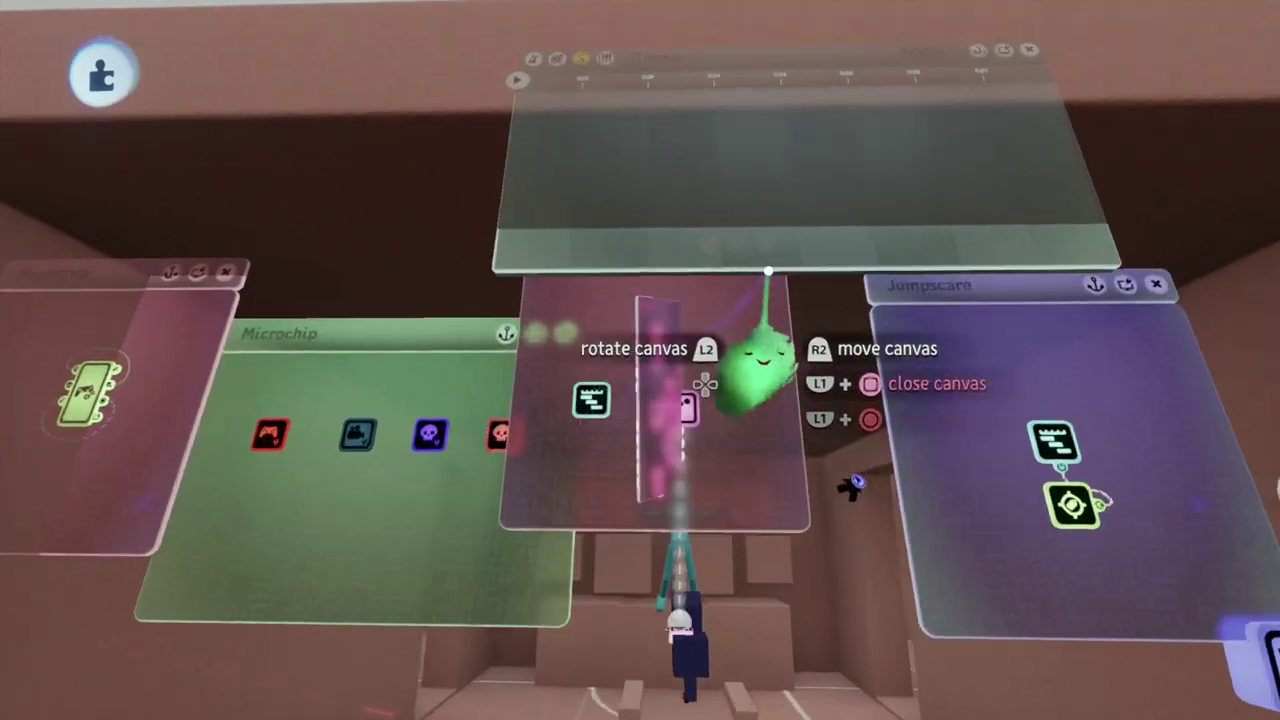
Wire the timeline's output into the Blue Foe emitter and reopen the timeline for editing
{"action": "key", "text": "s"}
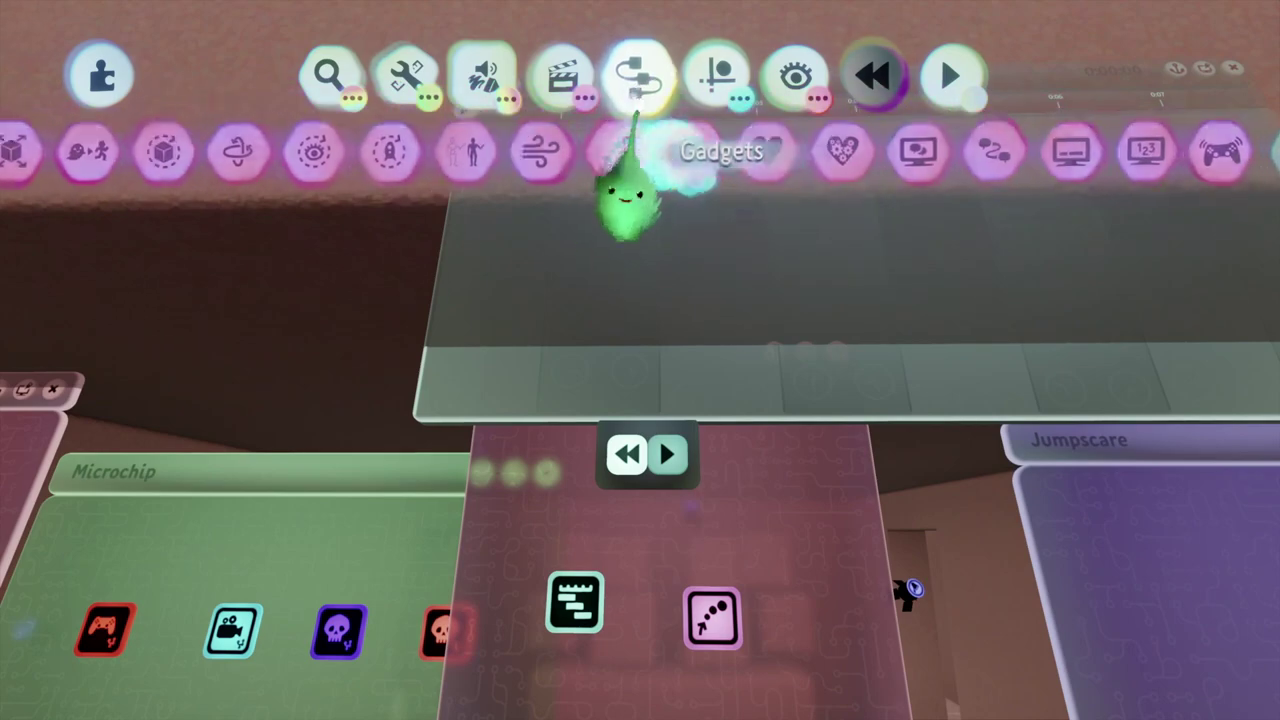
{"action": "left_click_drag", "start_coordinate": [625, 195], "coordinate": [835, 150]}
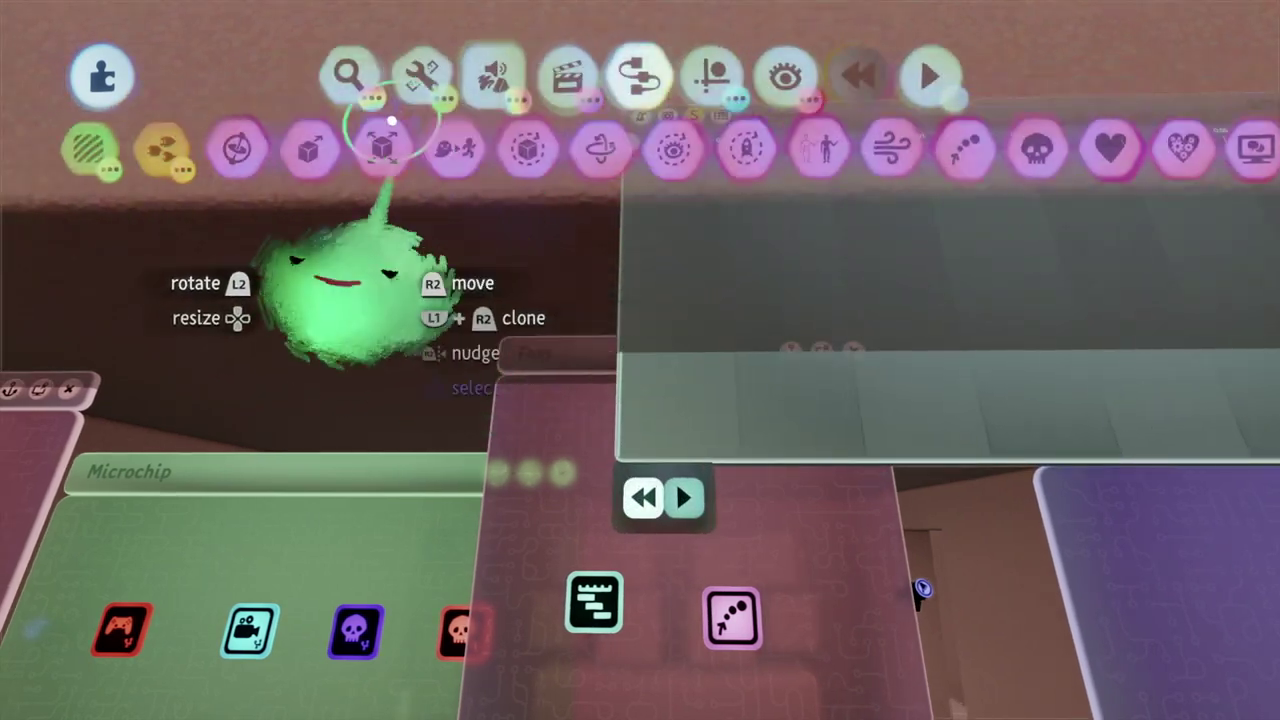
{"action": "left_click_drag", "start_coordinate": [43, 186], "coordinate": [975, 190]}
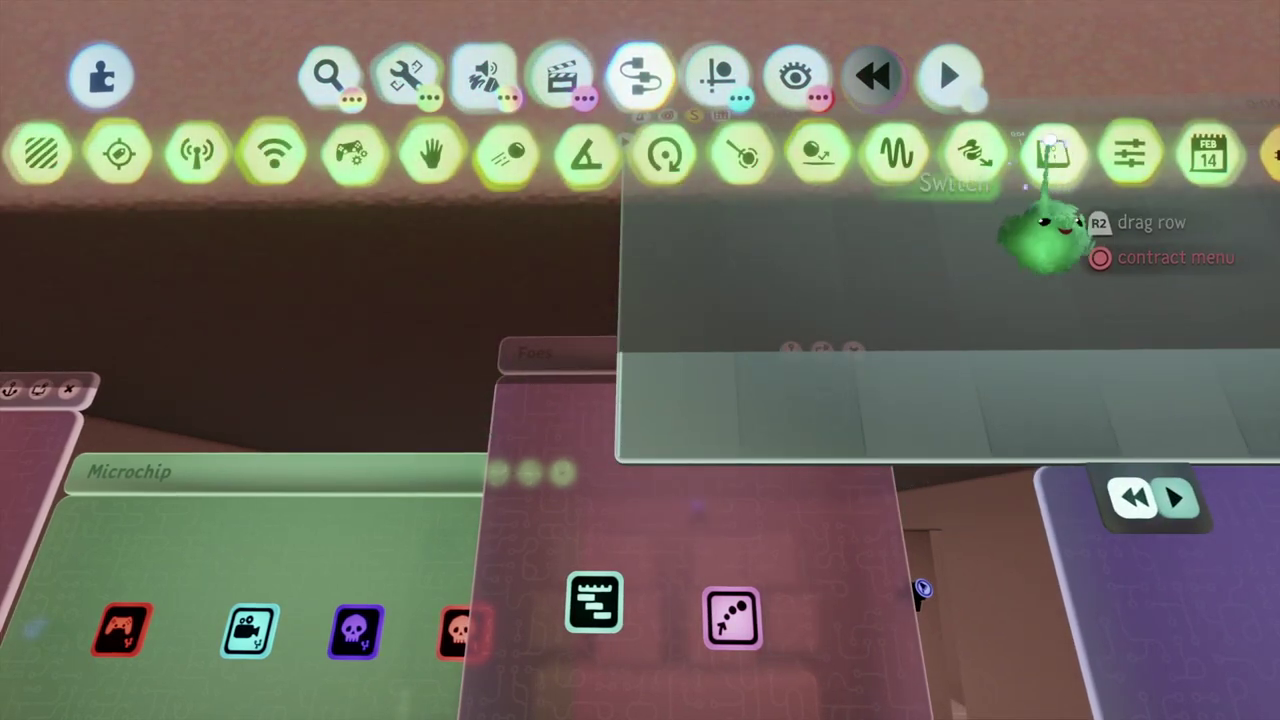
{"action": "left_click", "coordinate": [1050, 155]}
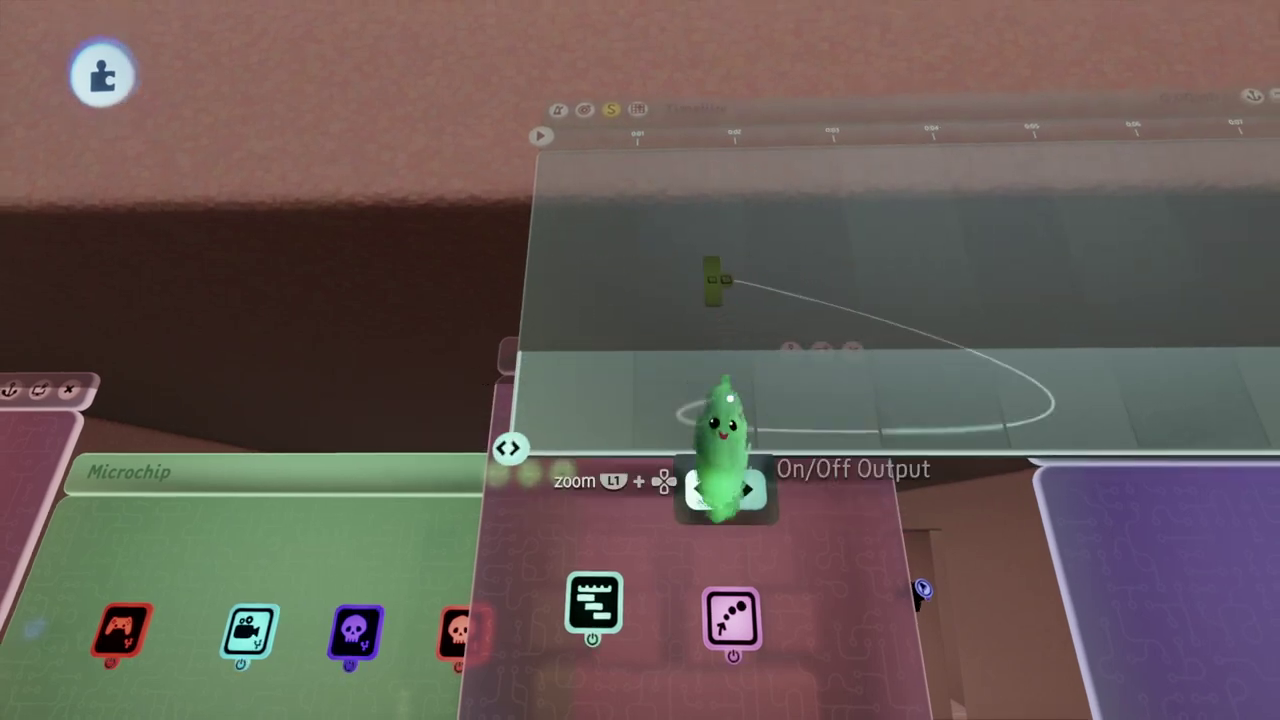
{"action": "left_click_drag", "start_coordinate": [722, 440], "coordinate": [670, 515]}
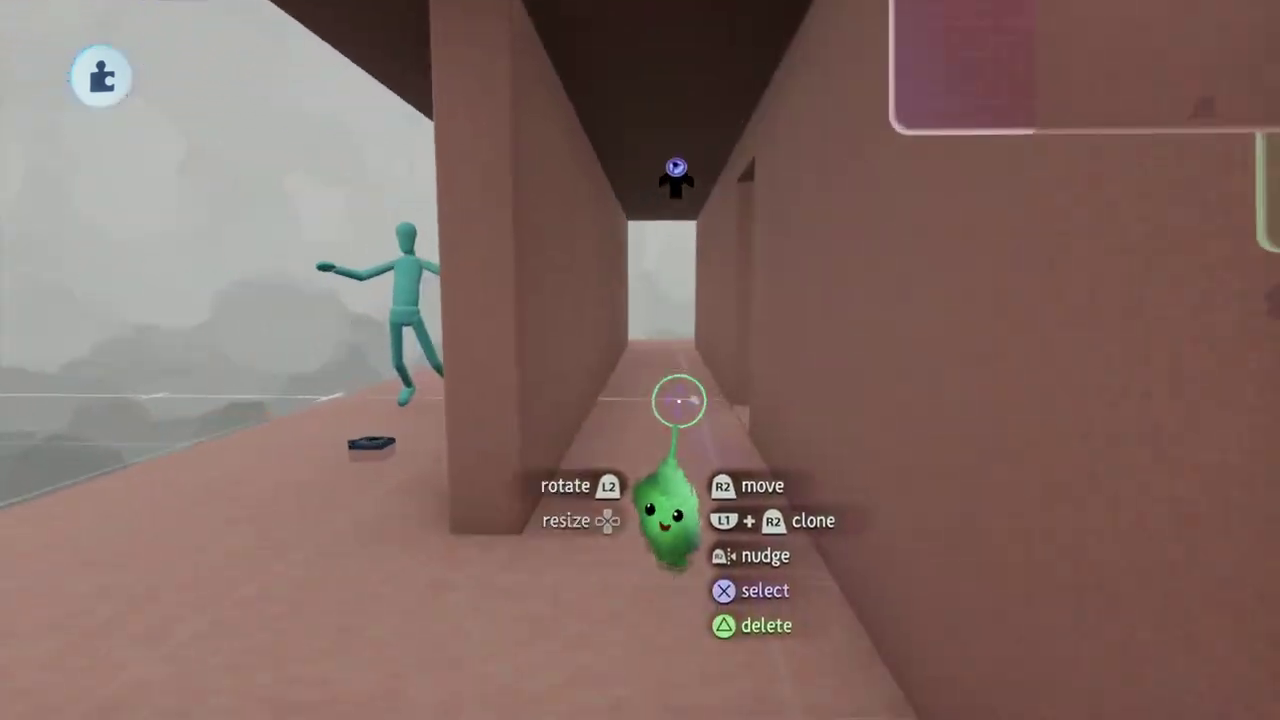
{"action": "key", "text": "Escape"}
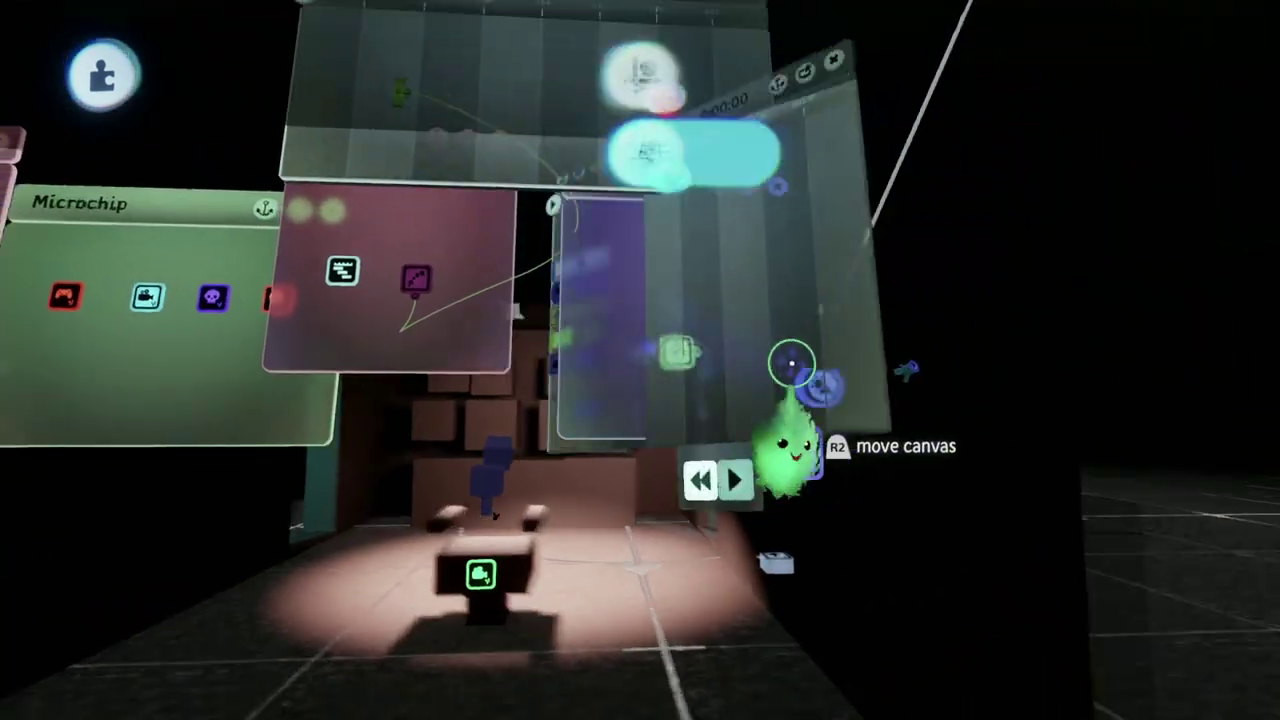
{"action": "left_click", "coordinate": [752, 350]}
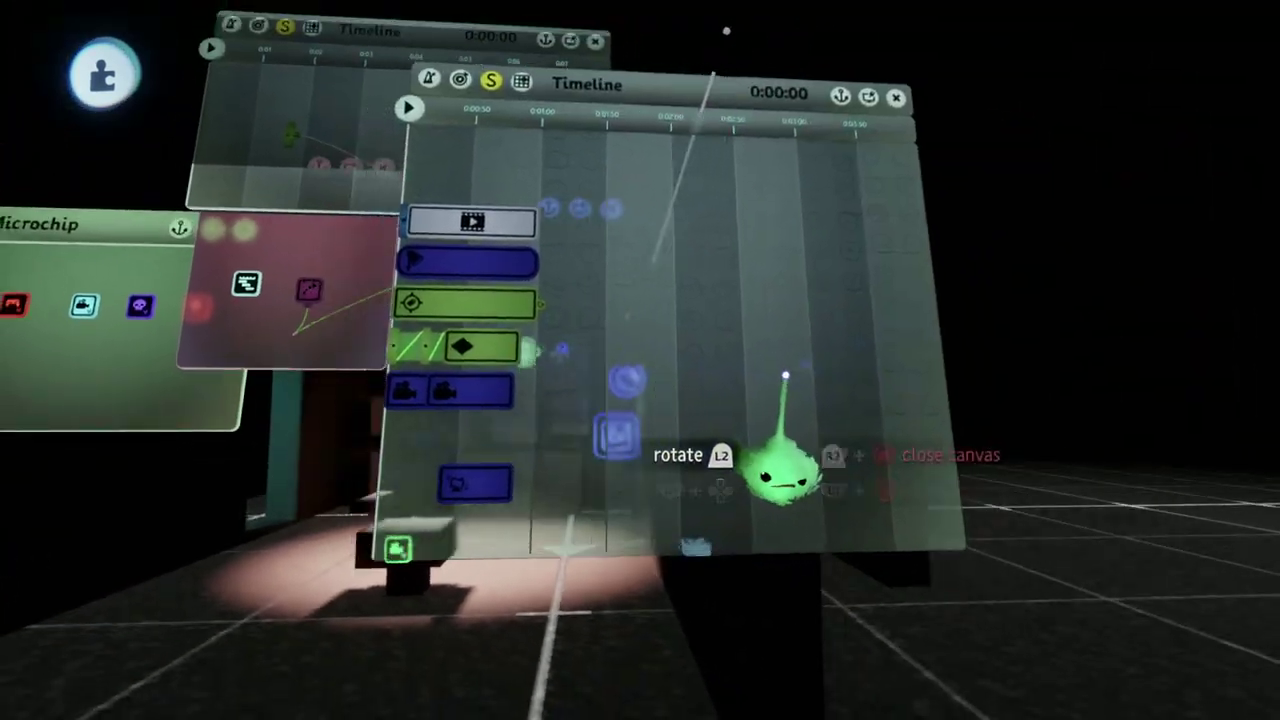
Stretch the camera, green keyframe and camera-shake clips across the full timeline
{"action": "key", "text": "Escape"}
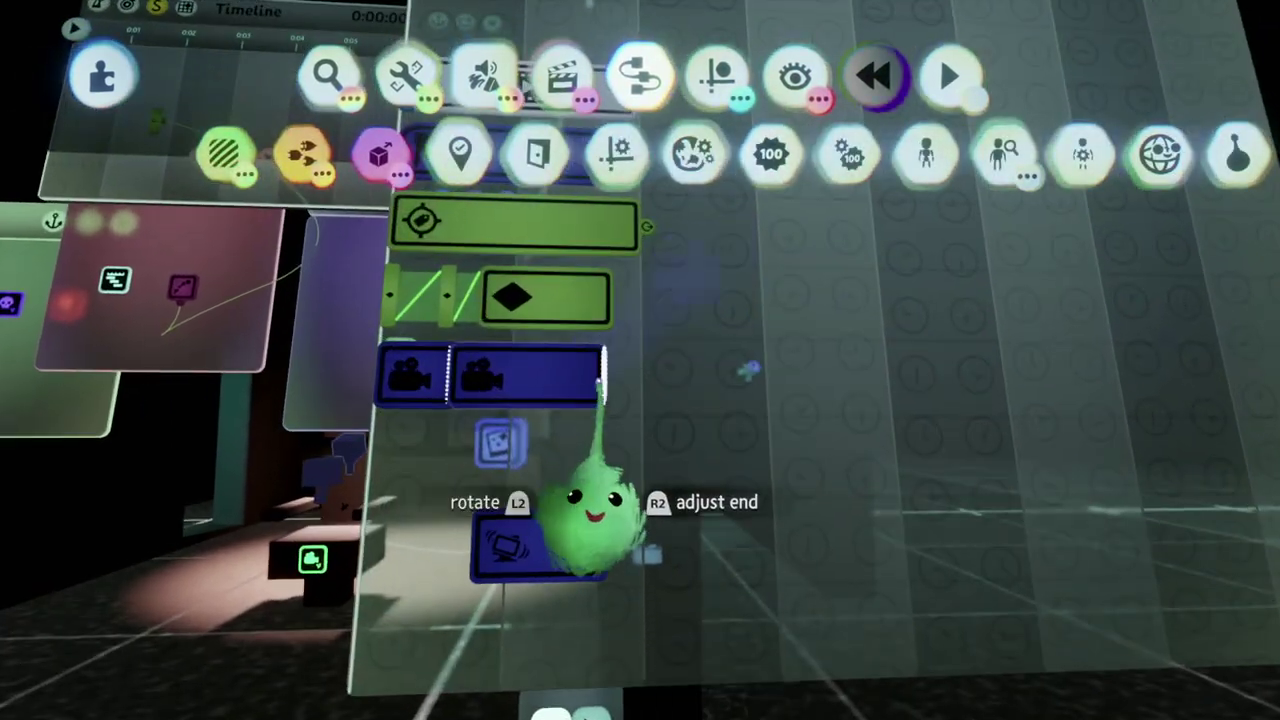
{"action": "left_click_drag", "start_coordinate": [600, 378], "coordinate": [1265, 475]}
{"action": "left_click_drag", "start_coordinate": [645, 430], "coordinate": [690, 372]}
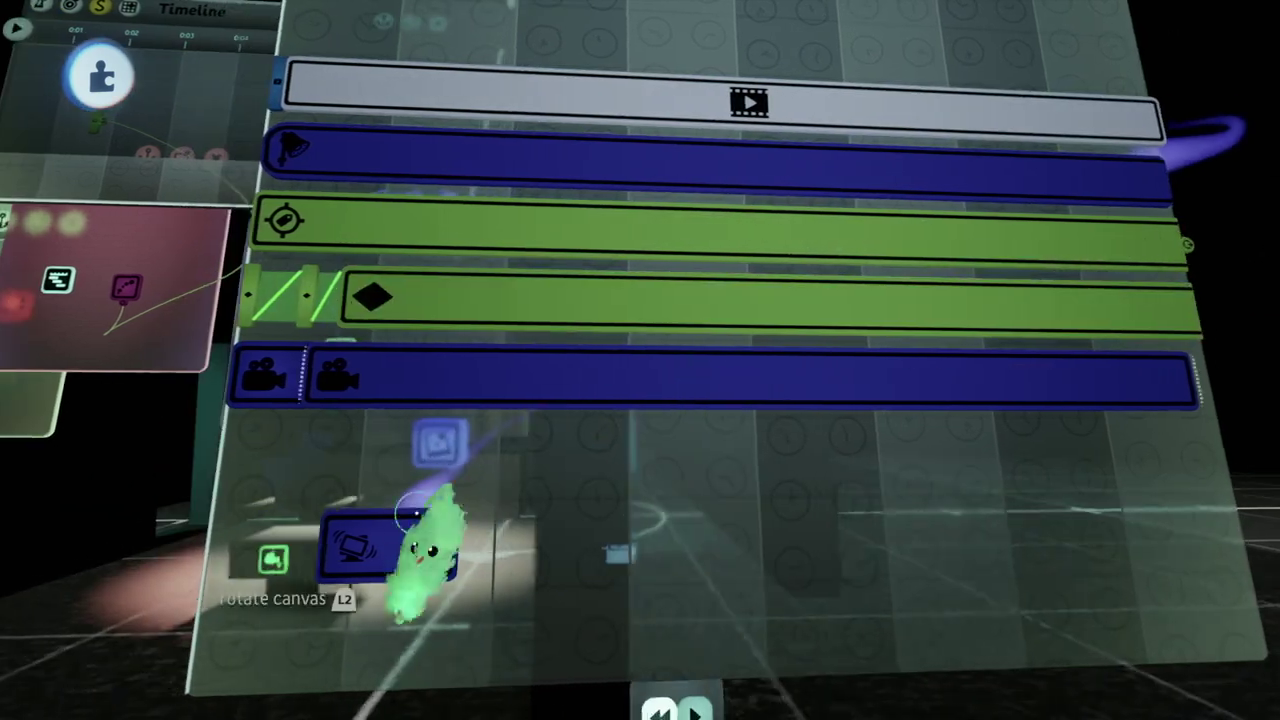
{"action": "left_click_drag", "start_coordinate": [465, 560], "coordinate": [1245, 645]}
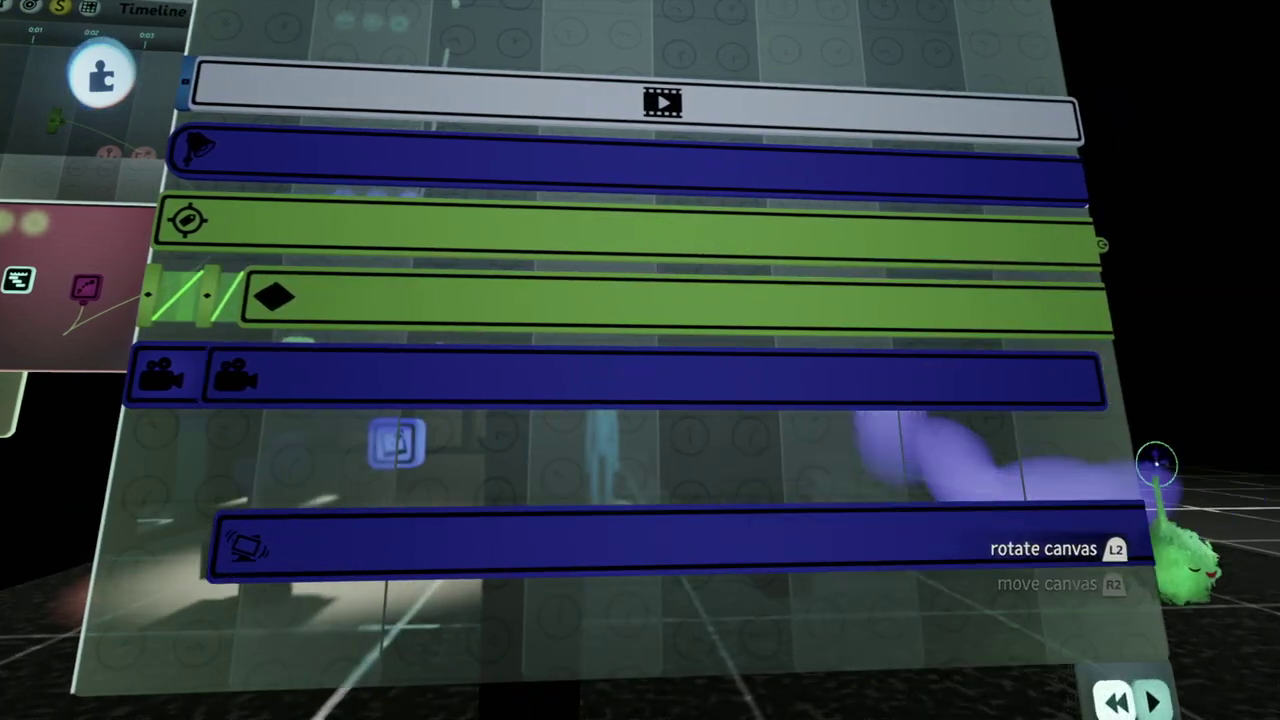
Narrow the timeline canvas and review the Timeline Playback Properties
{"action": "left_click_drag", "start_coordinate": [1157, 543], "coordinate": [705, 550]}
{"action": "left_click", "coordinate": [705, 550]}
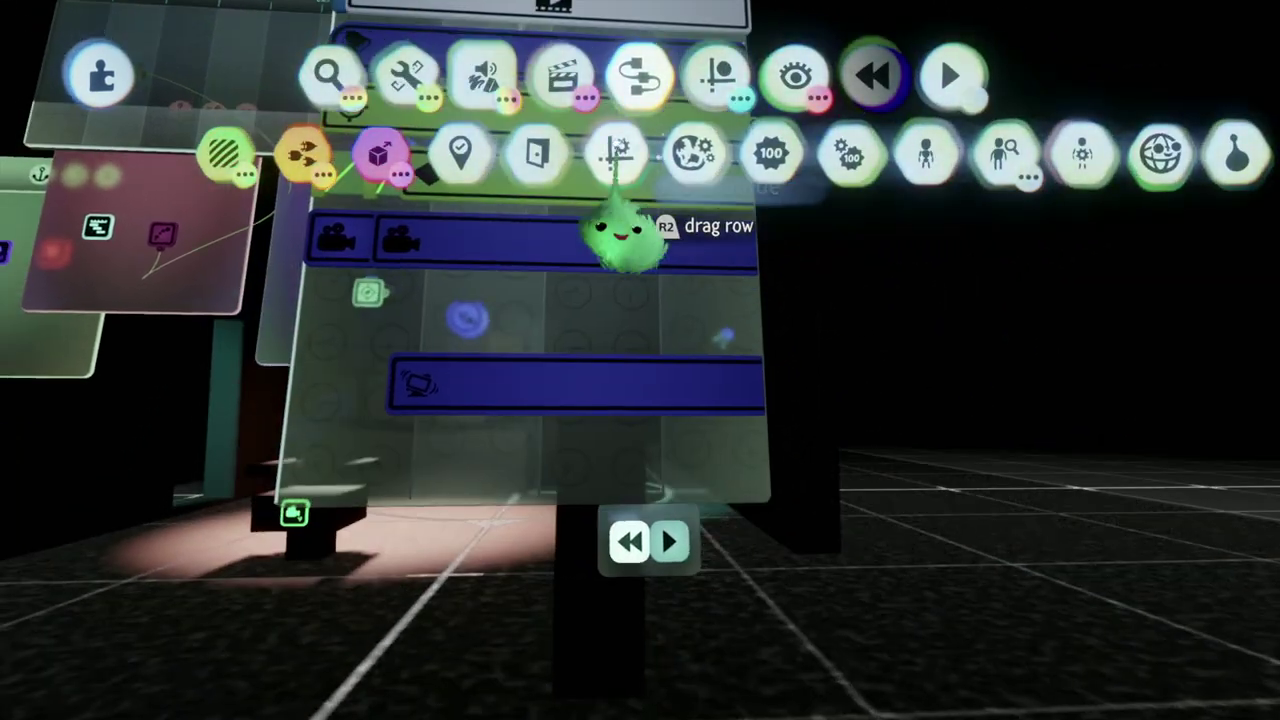
{"action": "left_click", "coordinate": [730, 540]}
{"action": "left_click", "coordinate": [686, 480]}
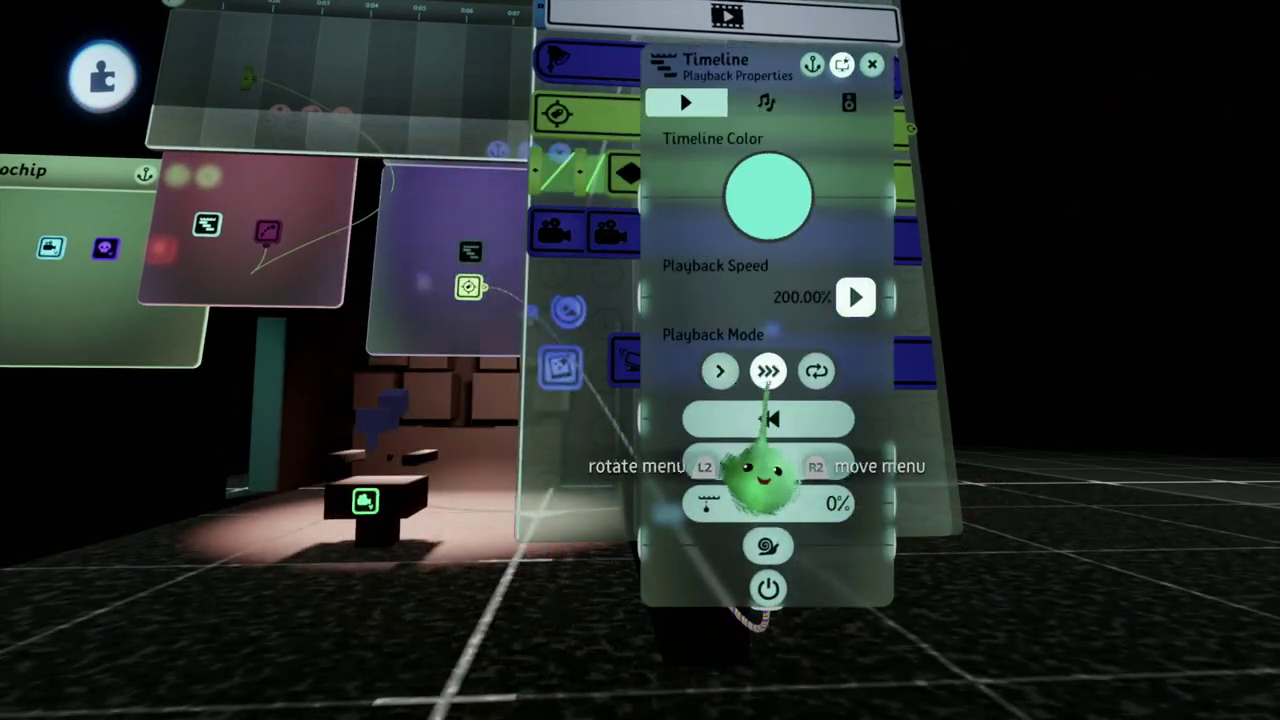
{"action": "left_click", "coordinate": [766, 471]}
{"action": "left_click", "coordinate": [686, 243]}
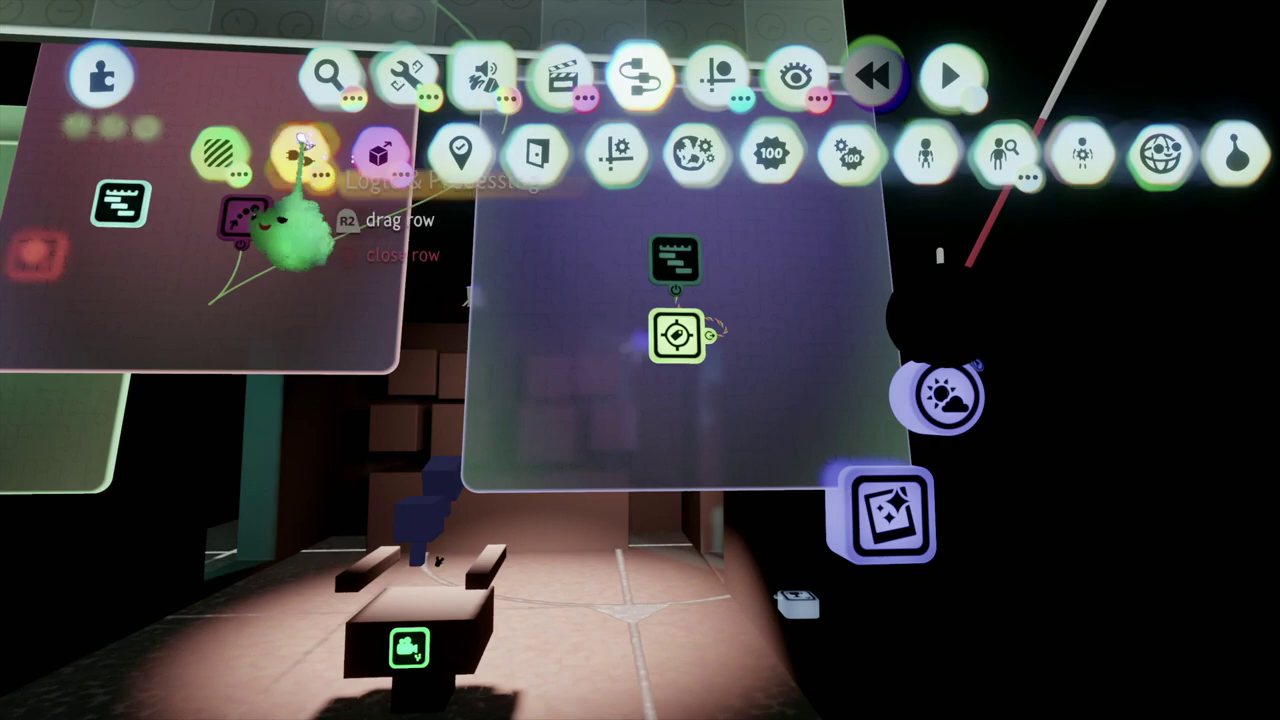
{"action": "left_click", "coordinate": [675, 258]}
{"action": "left_click", "coordinate": [648, 402]}
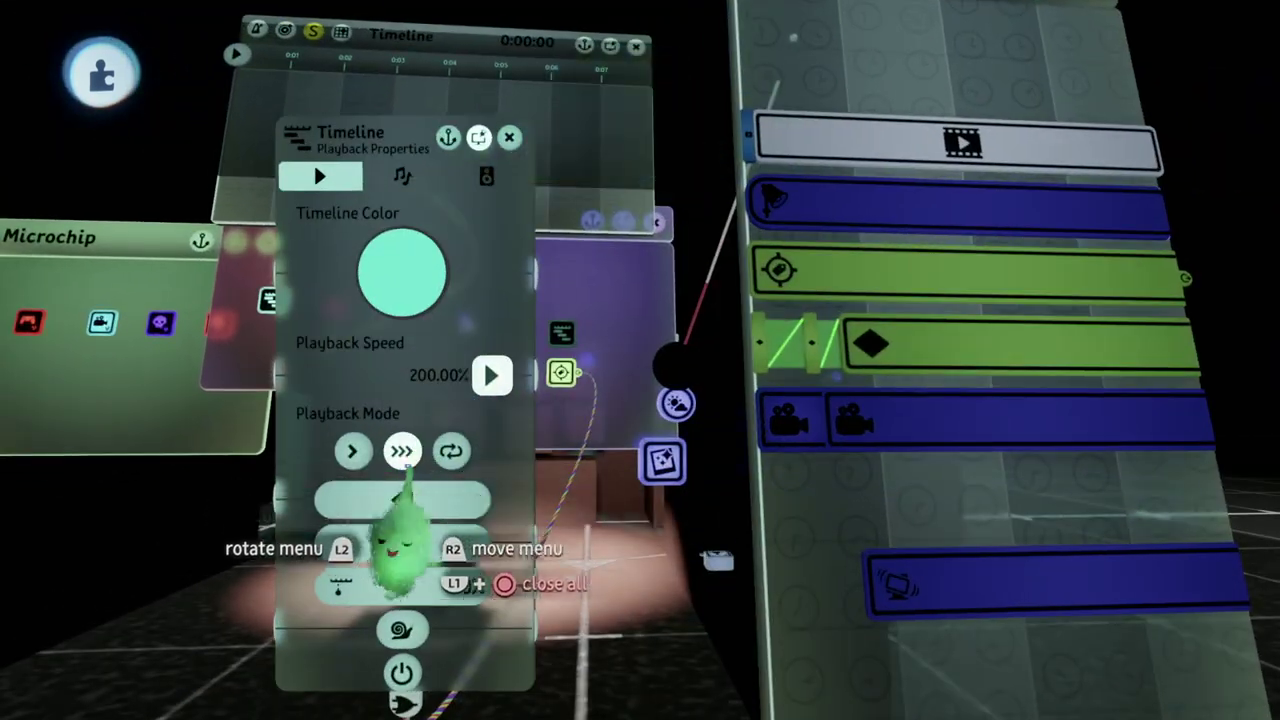
{"action": "left_click", "coordinate": [409, 510]}
{"action": "mouse_move", "coordinate": [475, 230]}
{"action": "left_mouse_down"}
{"action": "mouse_move", "coordinate": [571, 251]}
{"action": "mouse_move", "coordinate": [423, 229]}
{"action": "mouse_move", "coordinate": [1000, 214]}
{"action": "mouse_move", "coordinate": [490, 240]}
{"action": "left_mouse_up"}
Stamp a Timer on the Jumpscare canvas and wire it into the timeline's power port
{"action": "left_click", "coordinate": [116, 152]}
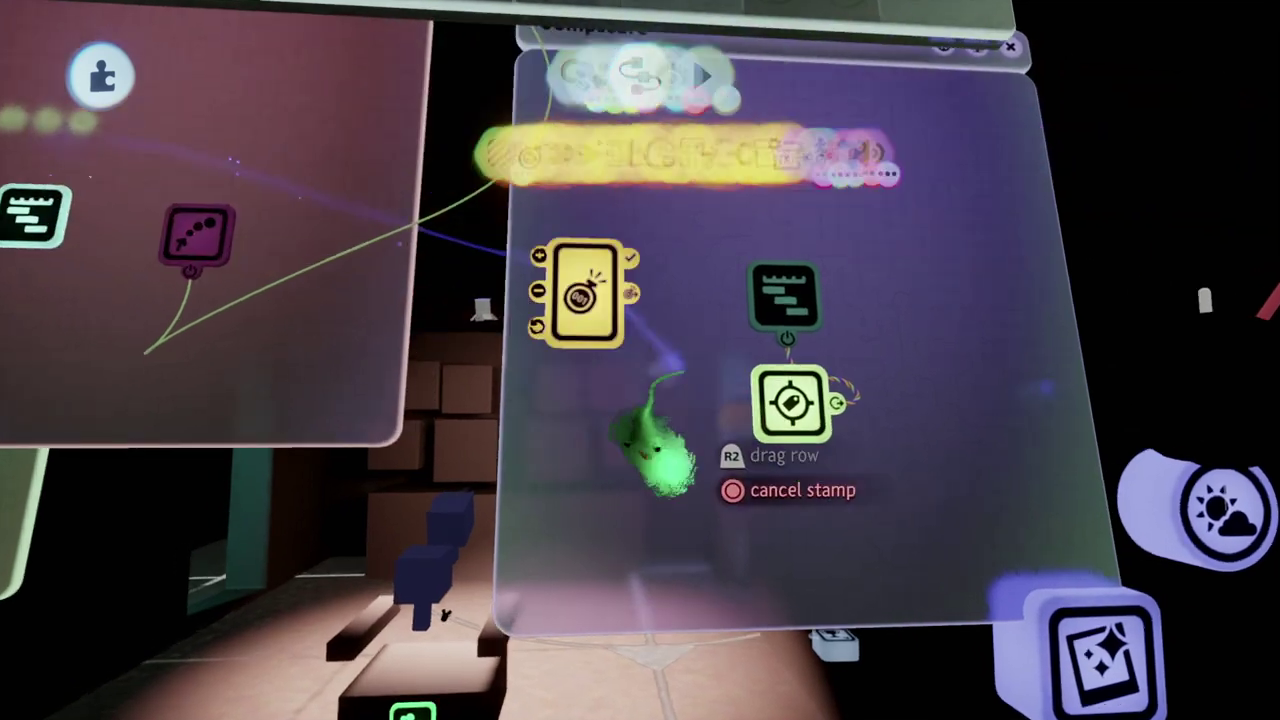
{"action": "left_click_drag", "start_coordinate": [775, 425], "coordinate": [806, 462]}
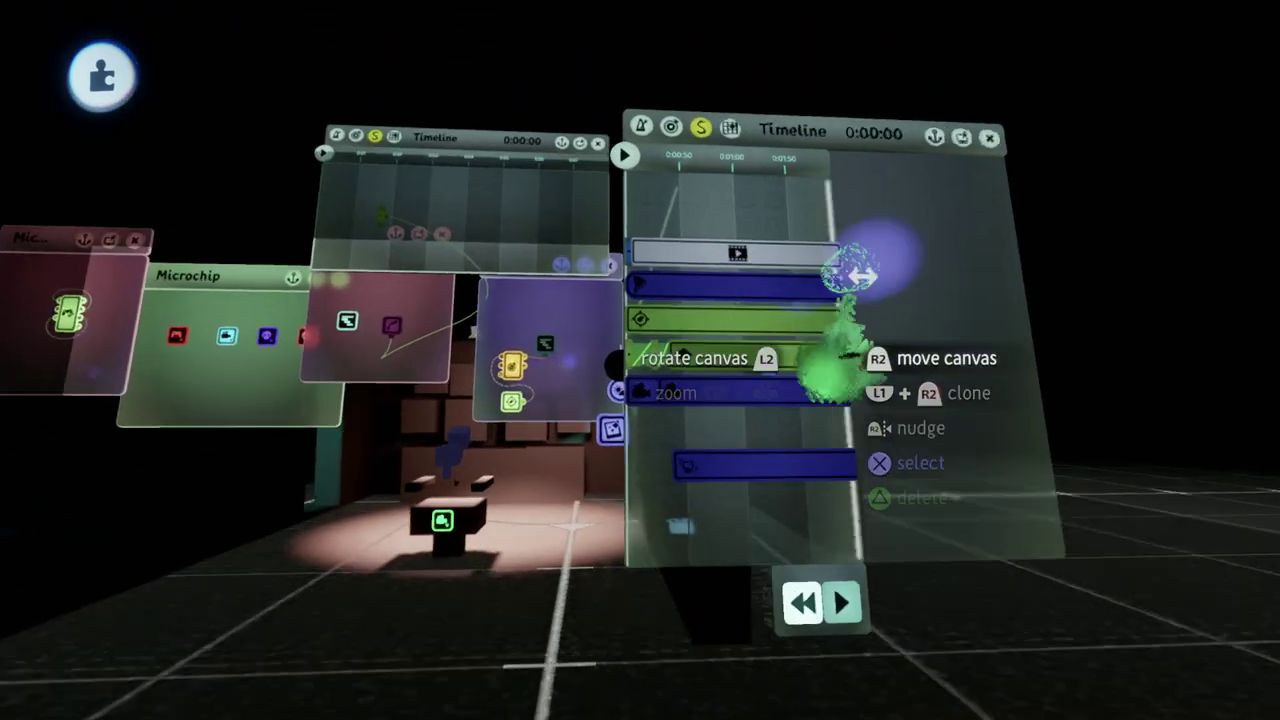
{"action": "key", "text": "s"}
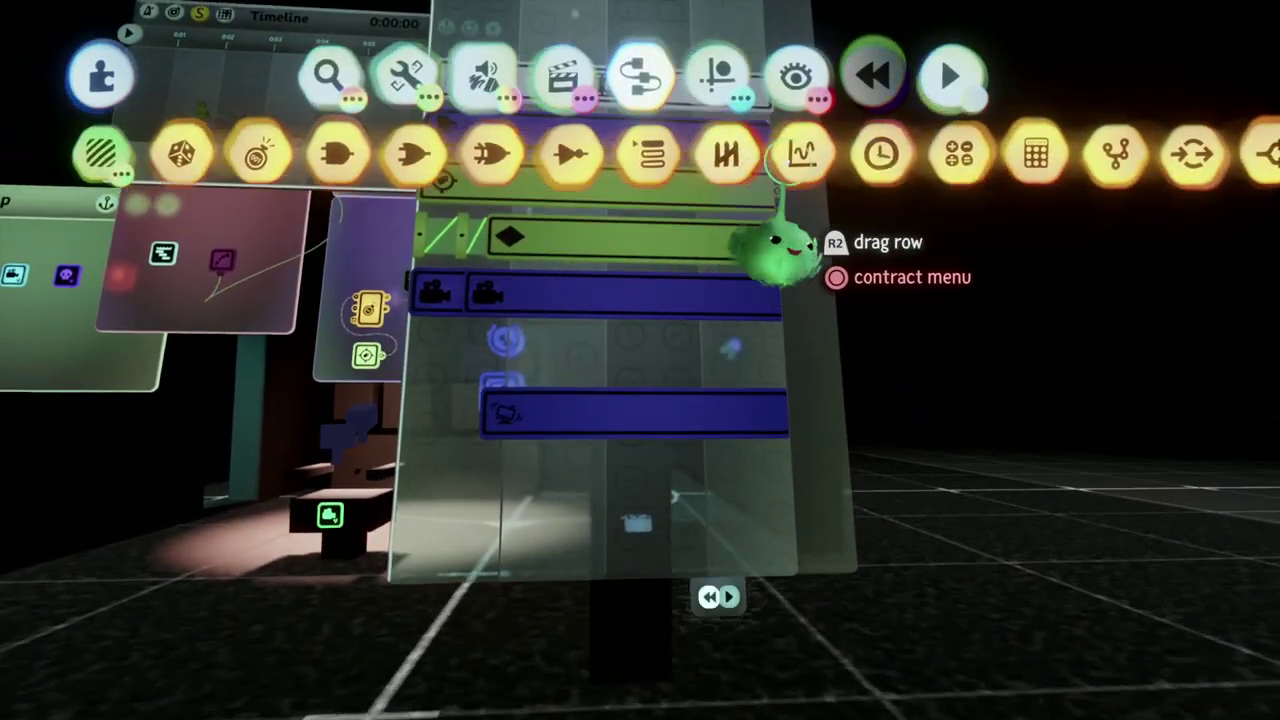
Change the Wiper clip's Wipe Timing fade-in time from 0.5 s to 0.1 s
{"action": "left_click", "coordinate": [1080, 162]}
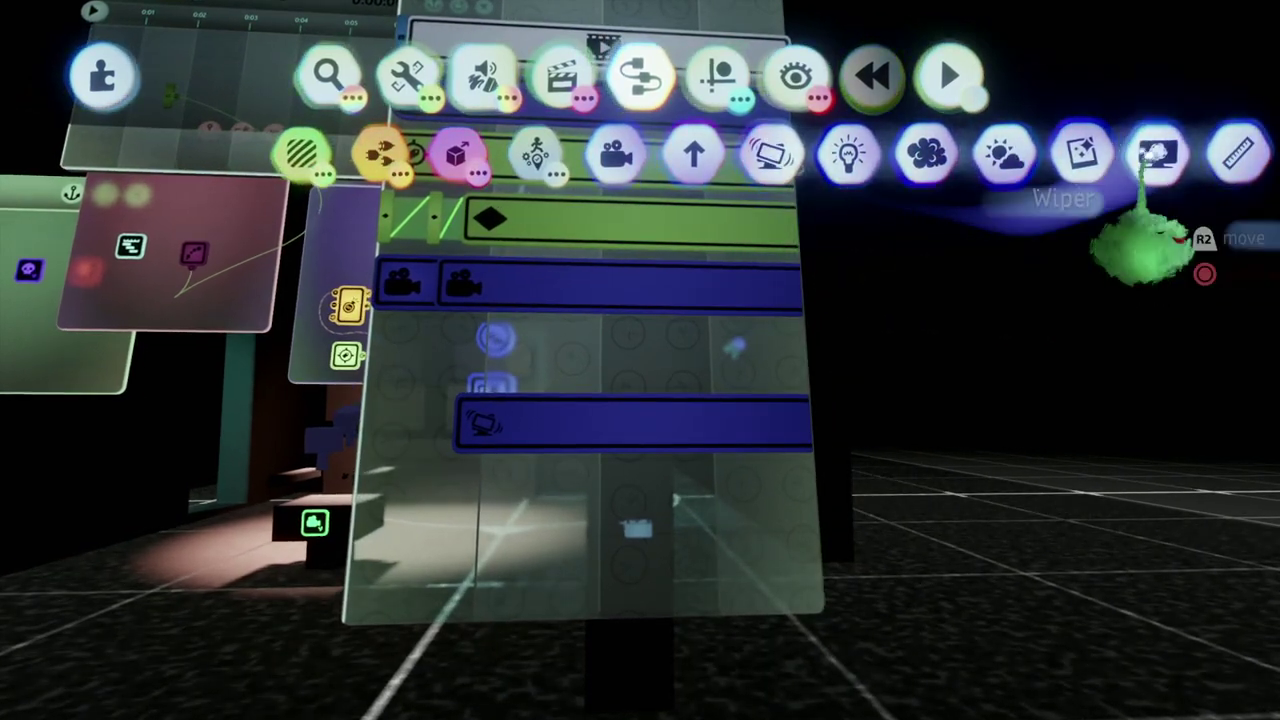
{"action": "key", "text": "Escape"}
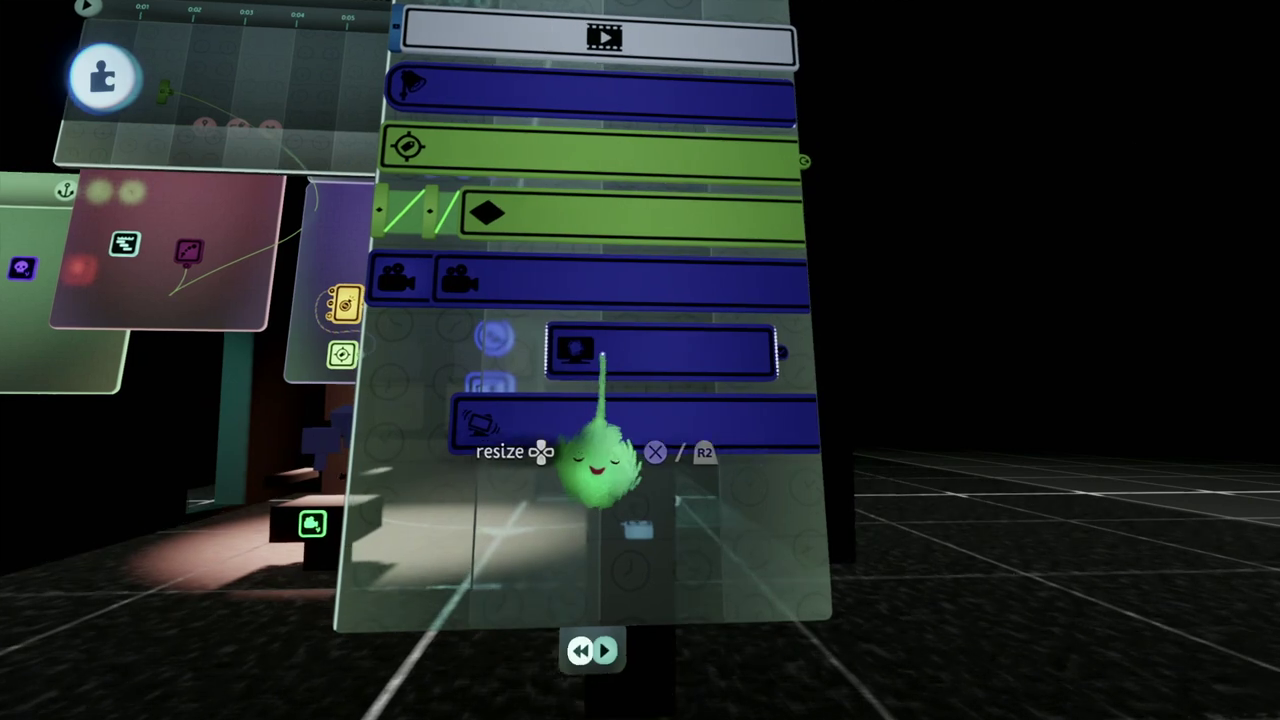
{"action": "left_click", "coordinate": [665, 432]}
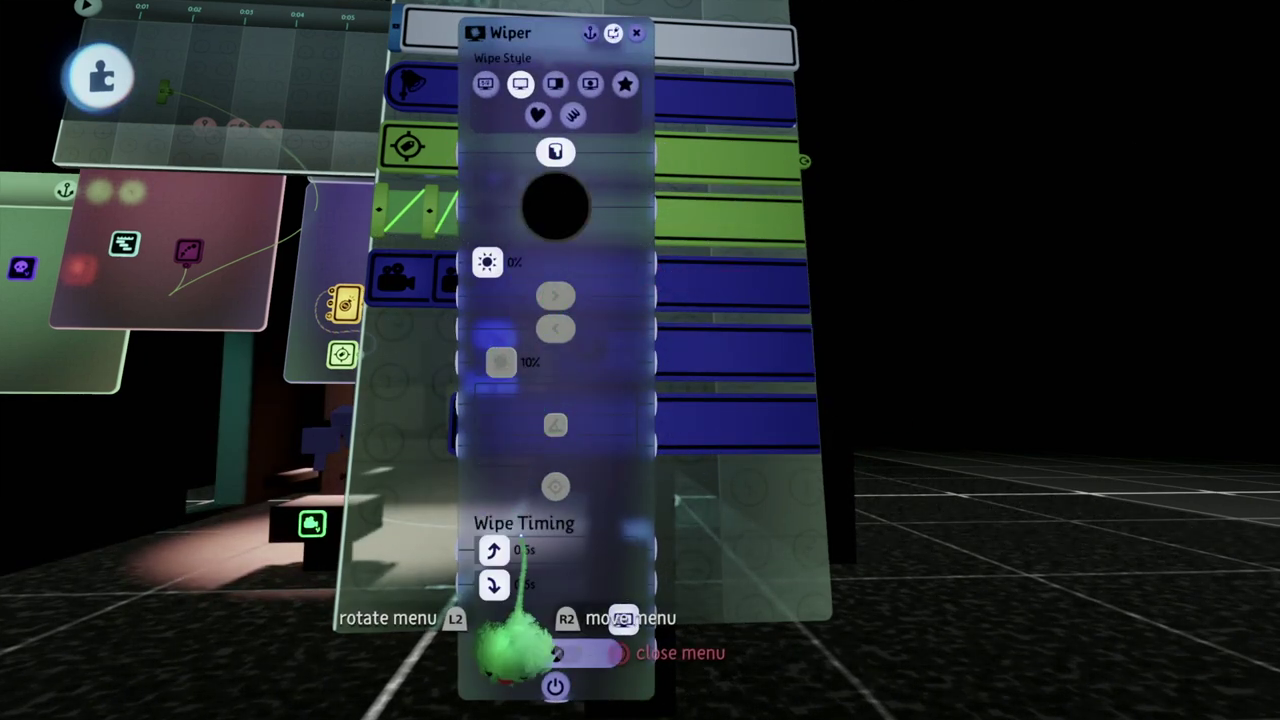
{"action": "key", "text": "Left"}
{"action": "key", "text": "Left"}
{"action": "key", "text": "Left"}
{"action": "key", "text": "Left"}
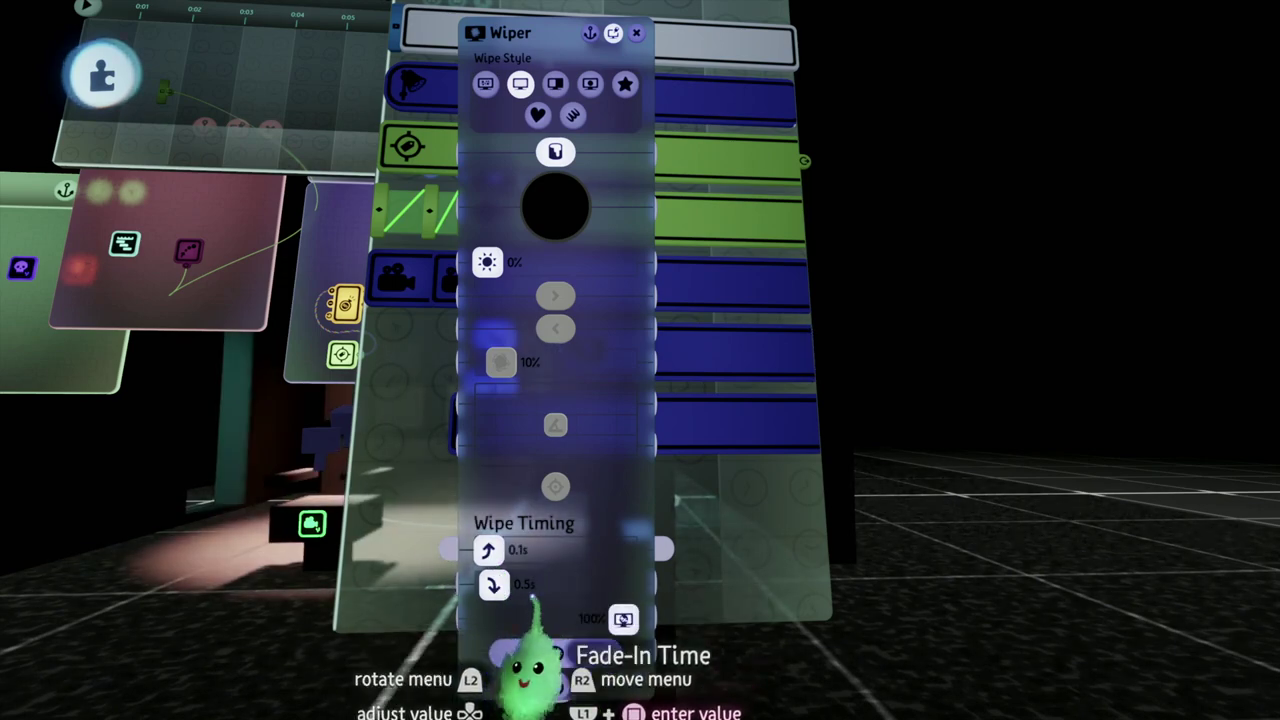
{"action": "middle_click_drag", "start_coordinate": [563, 590], "coordinate": [571, 600]}
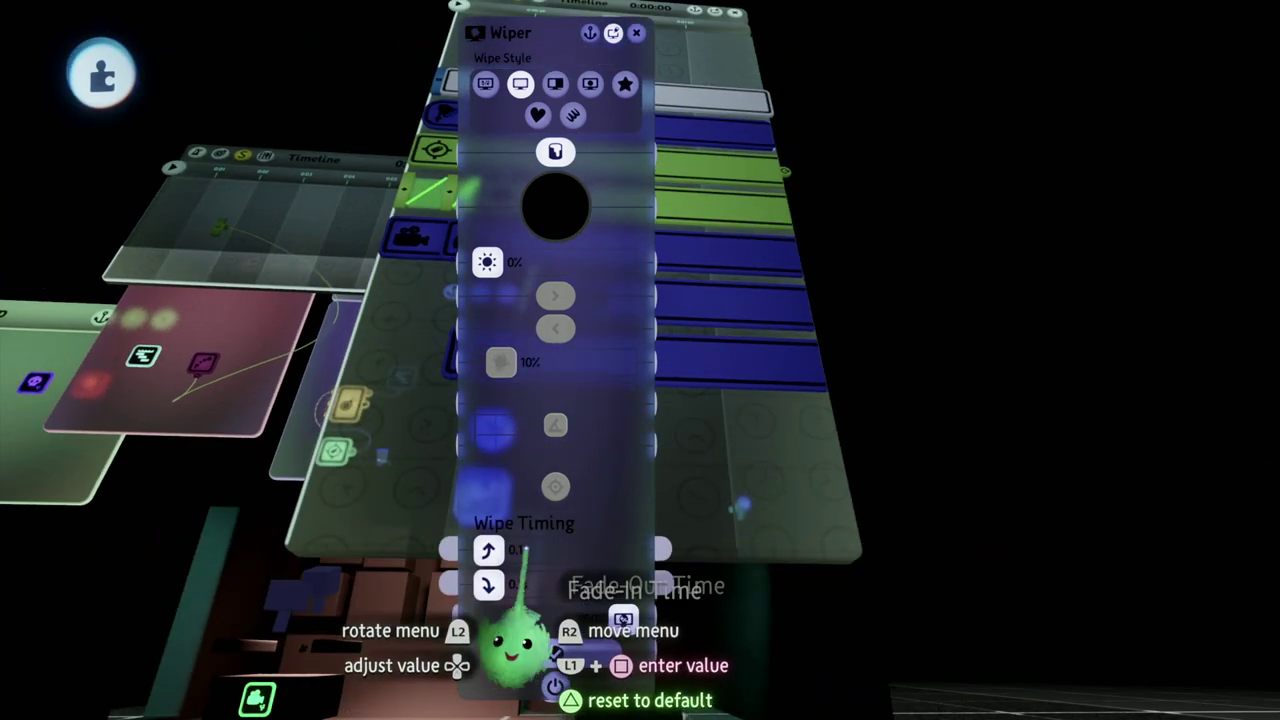
{"action": "key", "text": "Escape"}
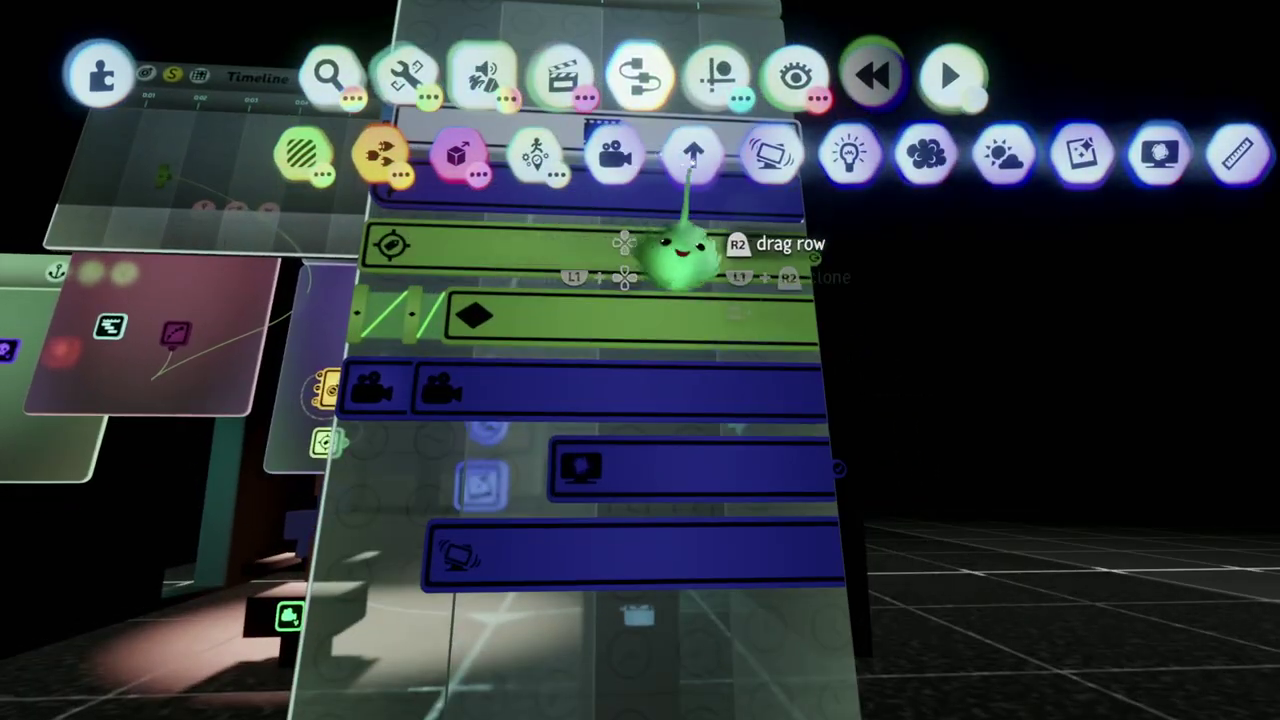
{"action": "left_click_drag", "start_coordinate": [690, 162], "coordinate": [848, 135]}
Place a doorway gadget on the timeline and rename it 'Game Over'
{"action": "left_click", "coordinate": [120, 152]}
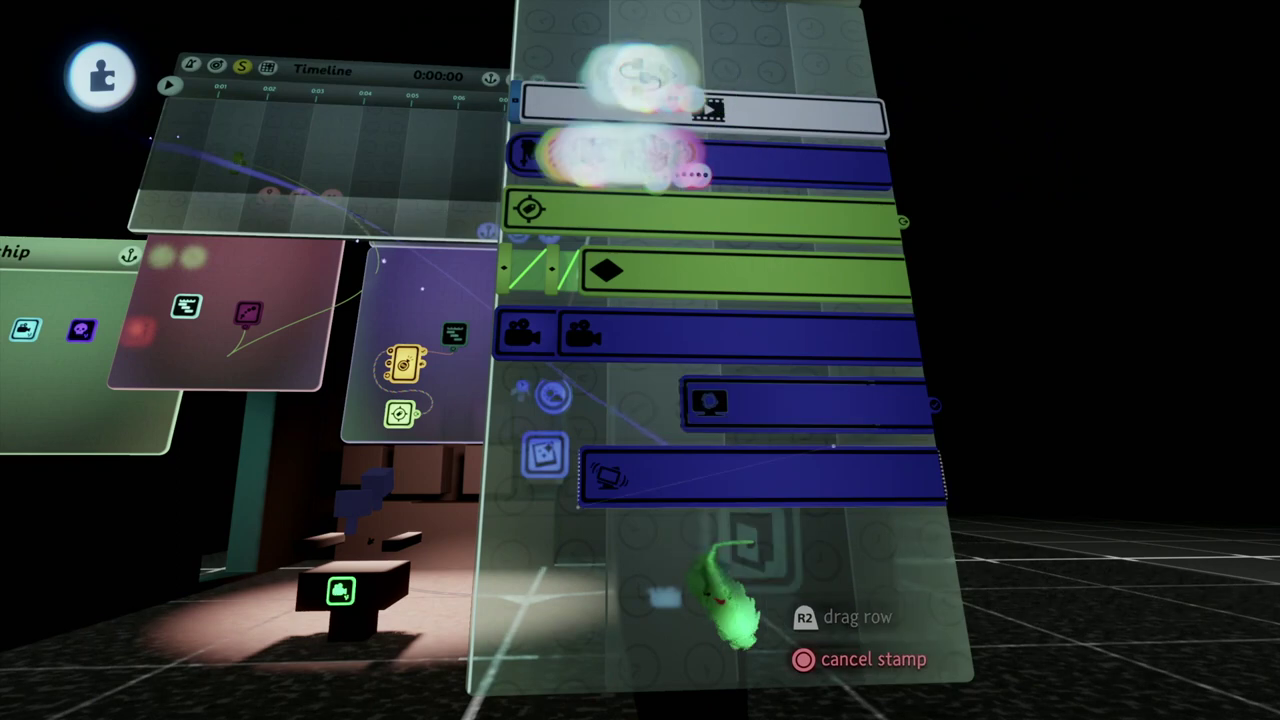
{"action": "left_click", "coordinate": [832, 563]}
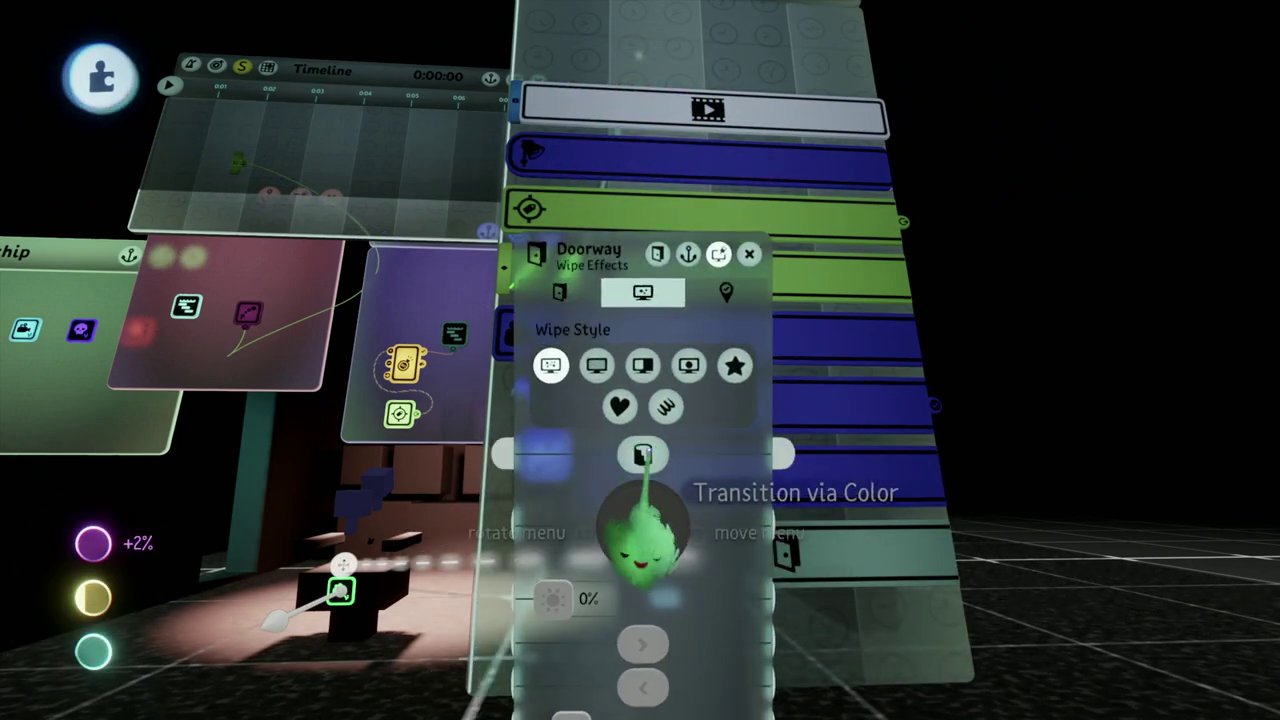
{"action": "left_click", "coordinate": [590, 250]}
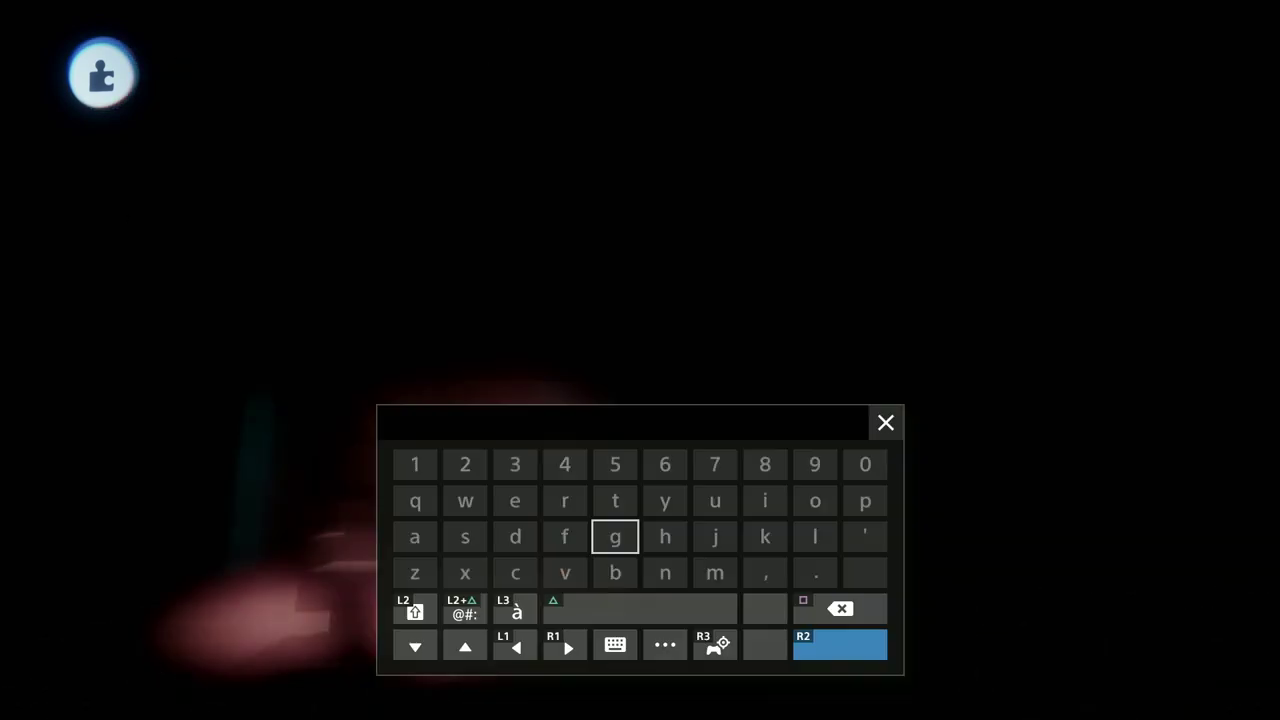
{"action": "type", "text": "Game O"}
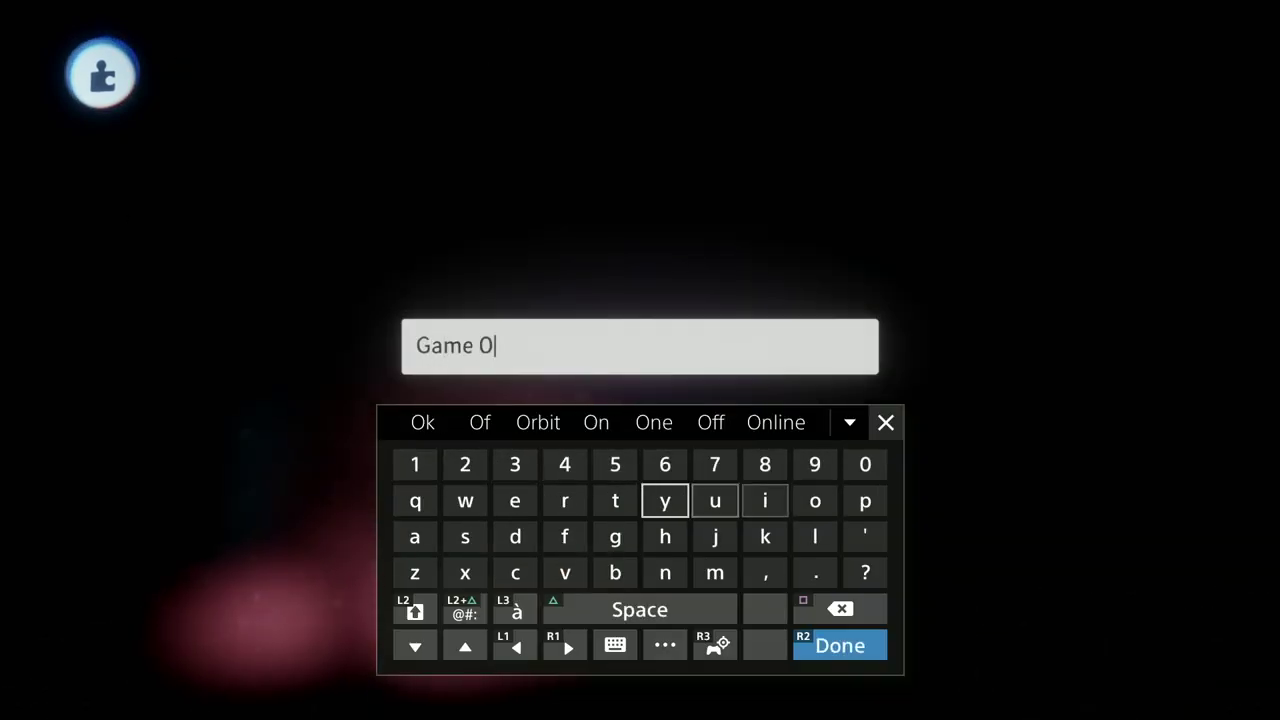
{"action": "type", "text": "ver"}
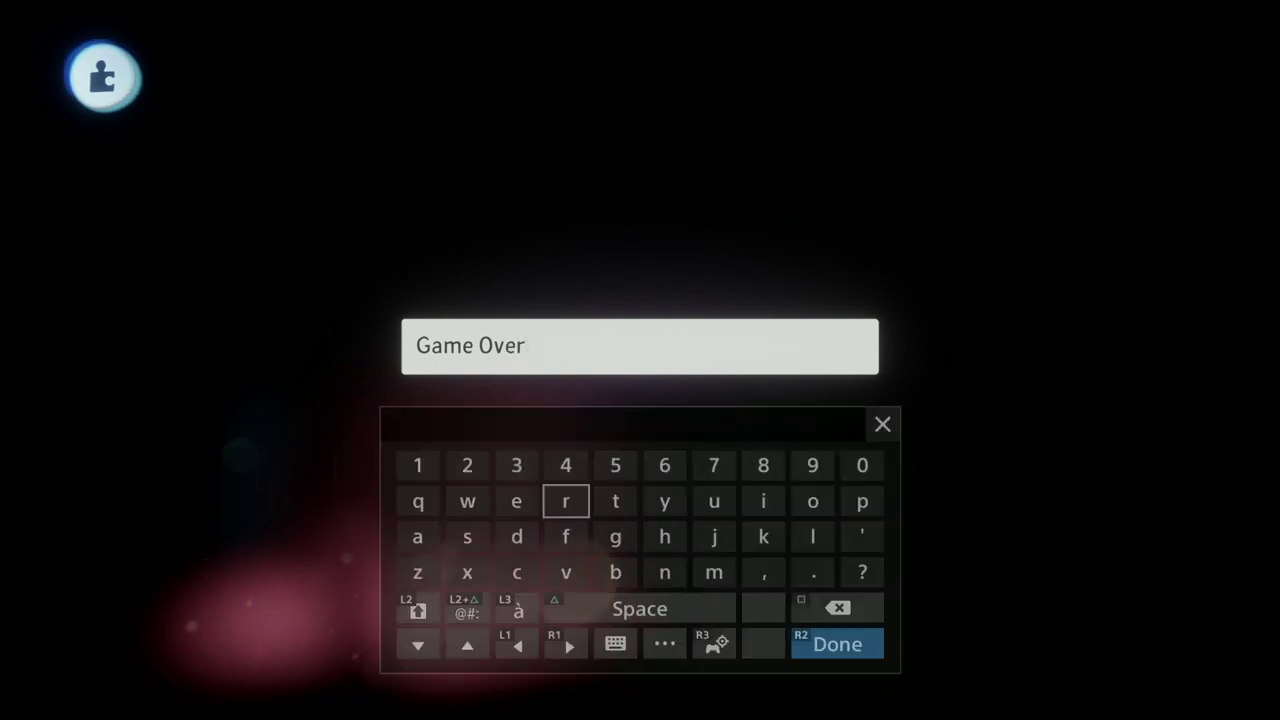
{"action": "key", "text": "Return"}
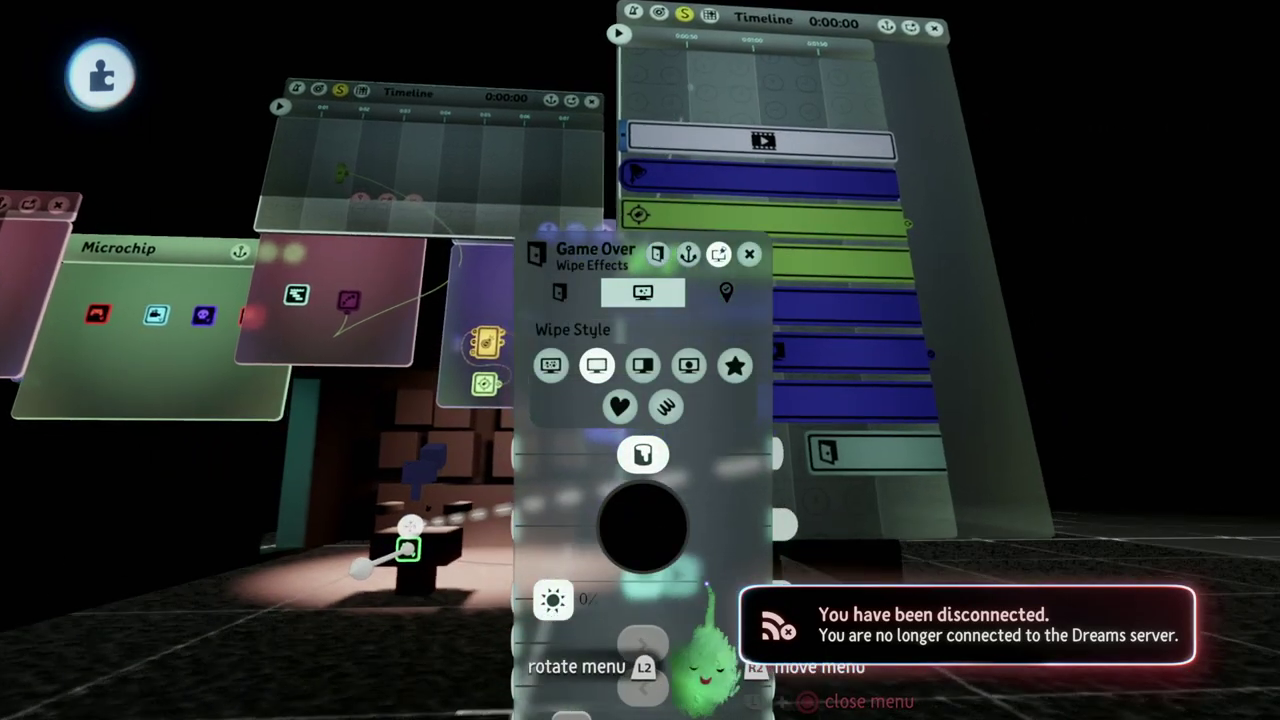
{"action": "left_click_drag", "start_coordinate": [685, 600], "coordinate": [830, 440]}
{"action": "key", "text": "Escape"}
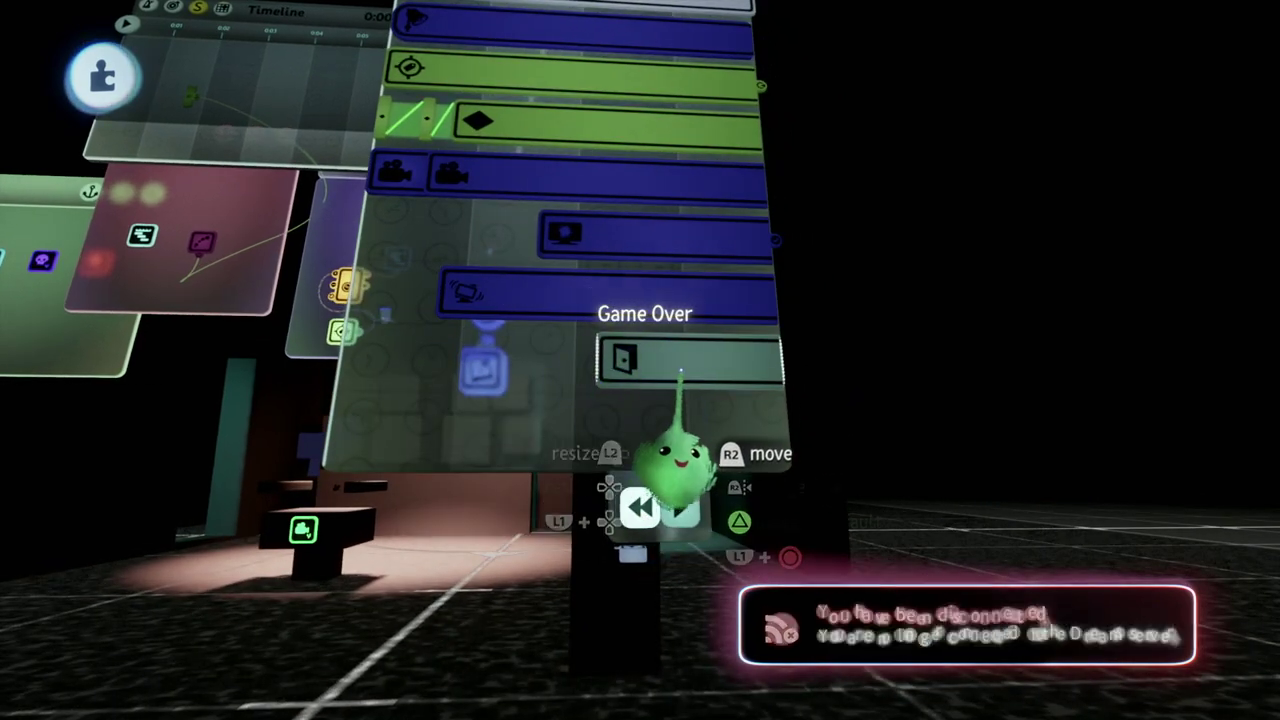
Review the Game Over doorway's settings, then leave editing for the scene's pause menu
{"action": "left_click_drag", "start_coordinate": [674, 528], "coordinate": [680, 415]}
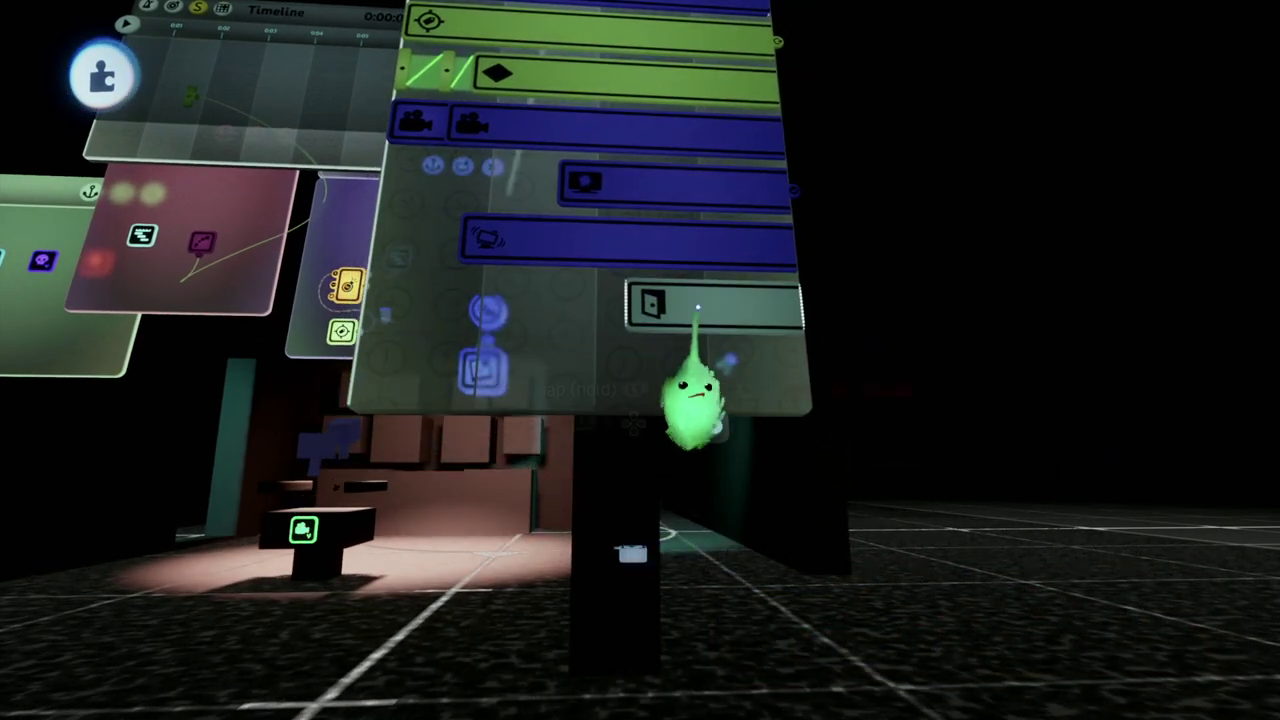
{"action": "left_click", "coordinate": [697, 308]}
{"action": "scroll", "coordinate": [437, 362], "scroll_direction": "down", "scroll_amount": 3}
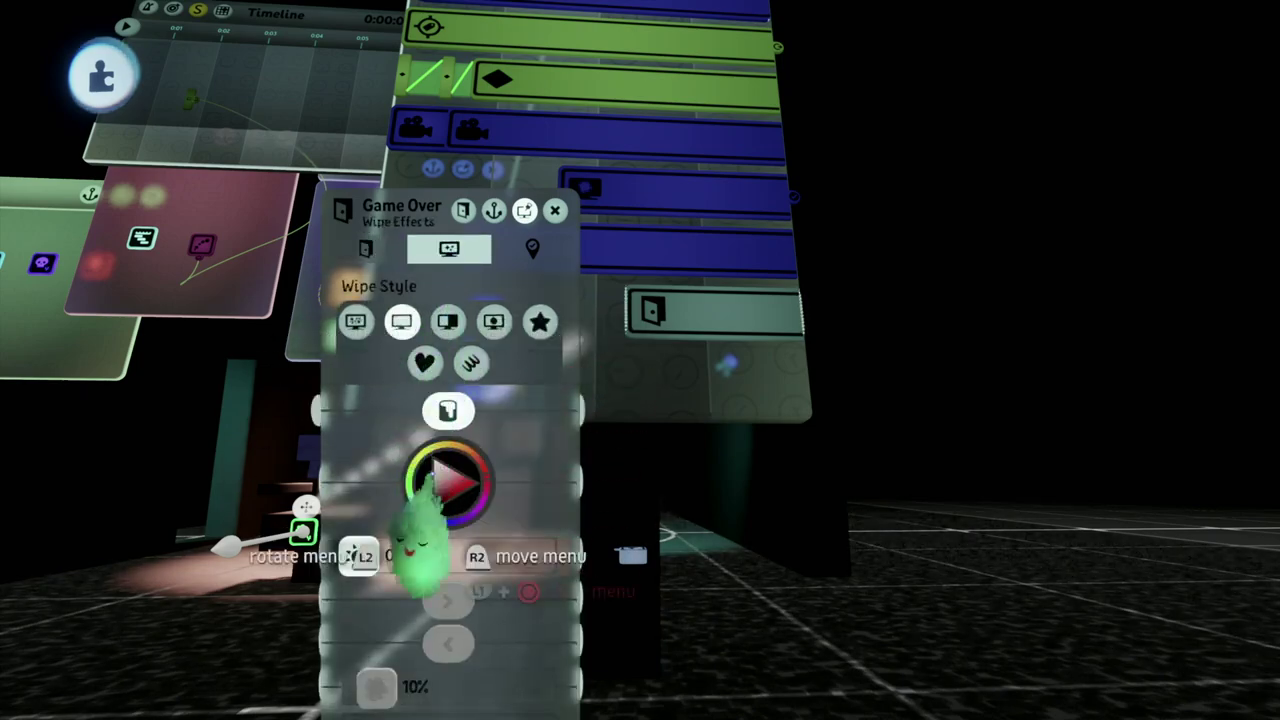
{"action": "key", "text": "Escape"}
{"action": "mouse_move", "coordinate": [665, 355]}
{"action": "left_mouse_down"}
{"action": "mouse_move", "coordinate": [714, 434]}
{"action": "mouse_move", "coordinate": [671, 457]}
{"action": "mouse_move", "coordinate": [635, 283]}
{"action": "mouse_move", "coordinate": [680, 420]}
{"action": "mouse_move", "coordinate": [700, 409]}
{"action": "mouse_move", "coordinate": [615, 516]}
{"action": "left_mouse_up"}
{"action": "key", "text": "Escape"}
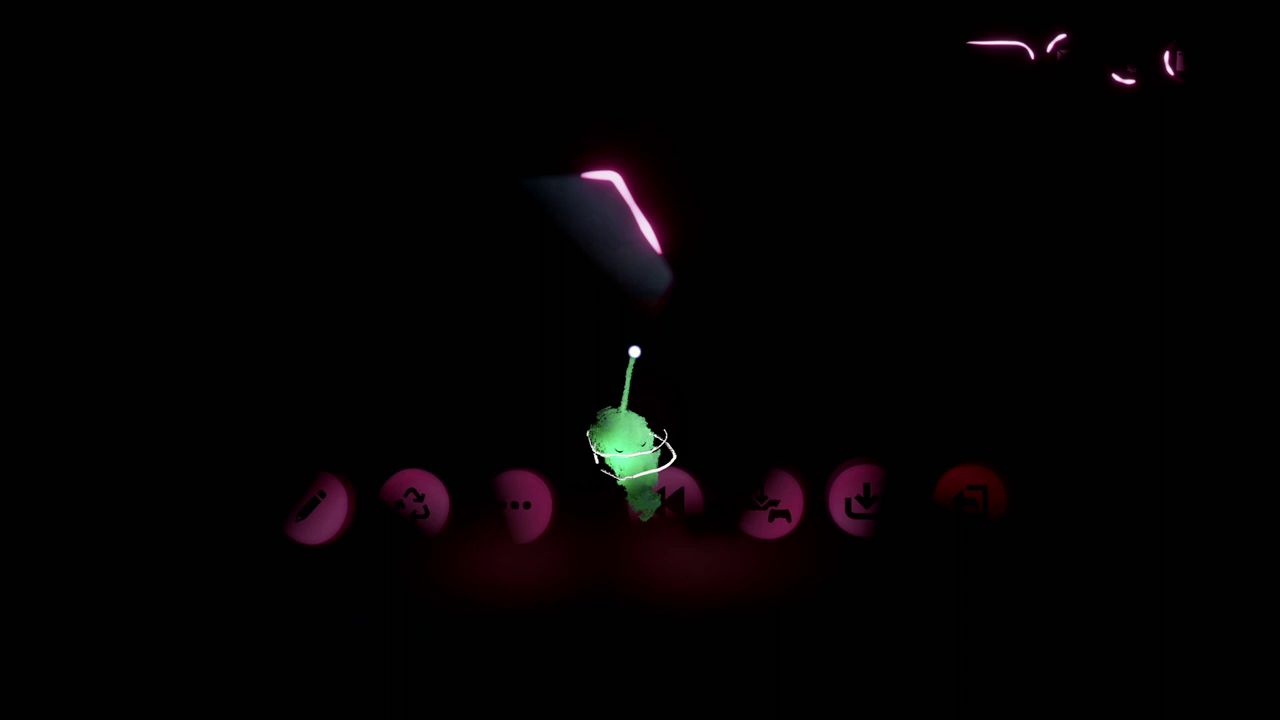
Return to editing and stamp a new Timeline gadget into the mannequin's Puppet Logic canvas
{"action": "left_click", "coordinate": [305, 512]}
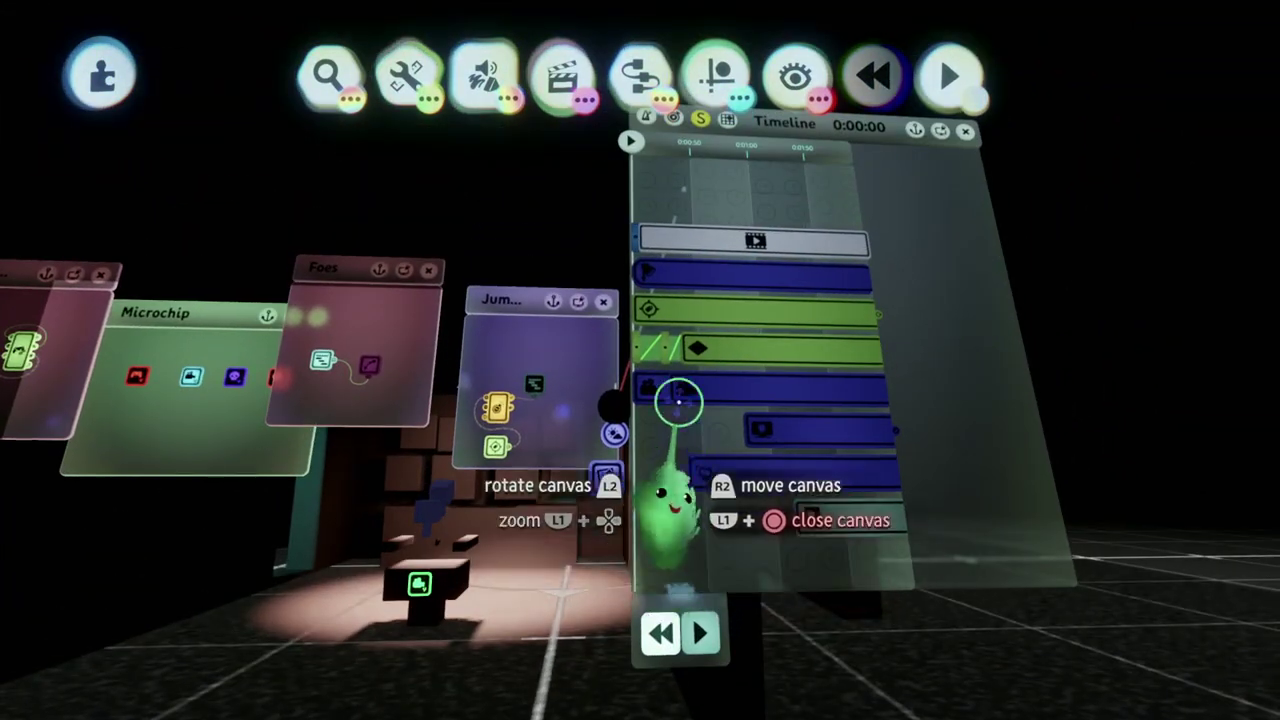
{"action": "middle_click_drag", "start_coordinate": [645, 505], "coordinate": [716, 375]}
{"action": "middle_click_drag", "start_coordinate": [758, 330], "coordinate": [525, 178]}
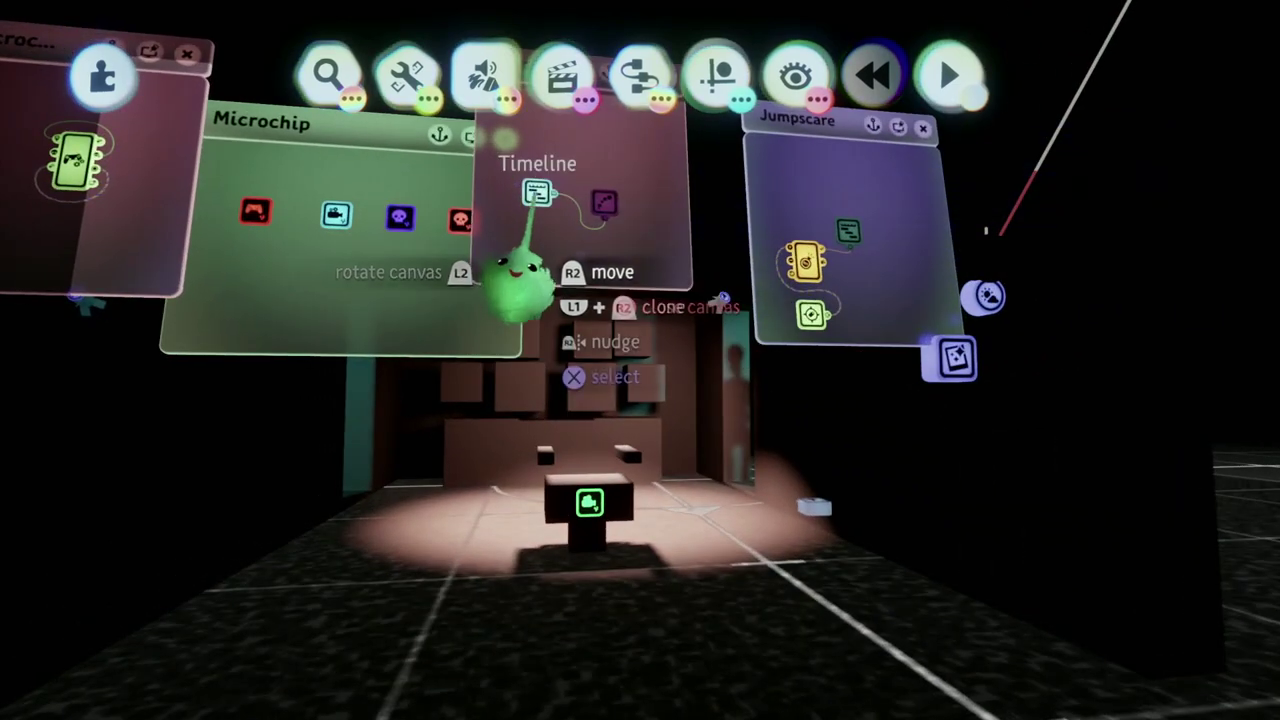
{"action": "middle_click_drag", "start_coordinate": [604, 313], "coordinate": [528, 171]}
{"action": "key", "text": "Tab"}
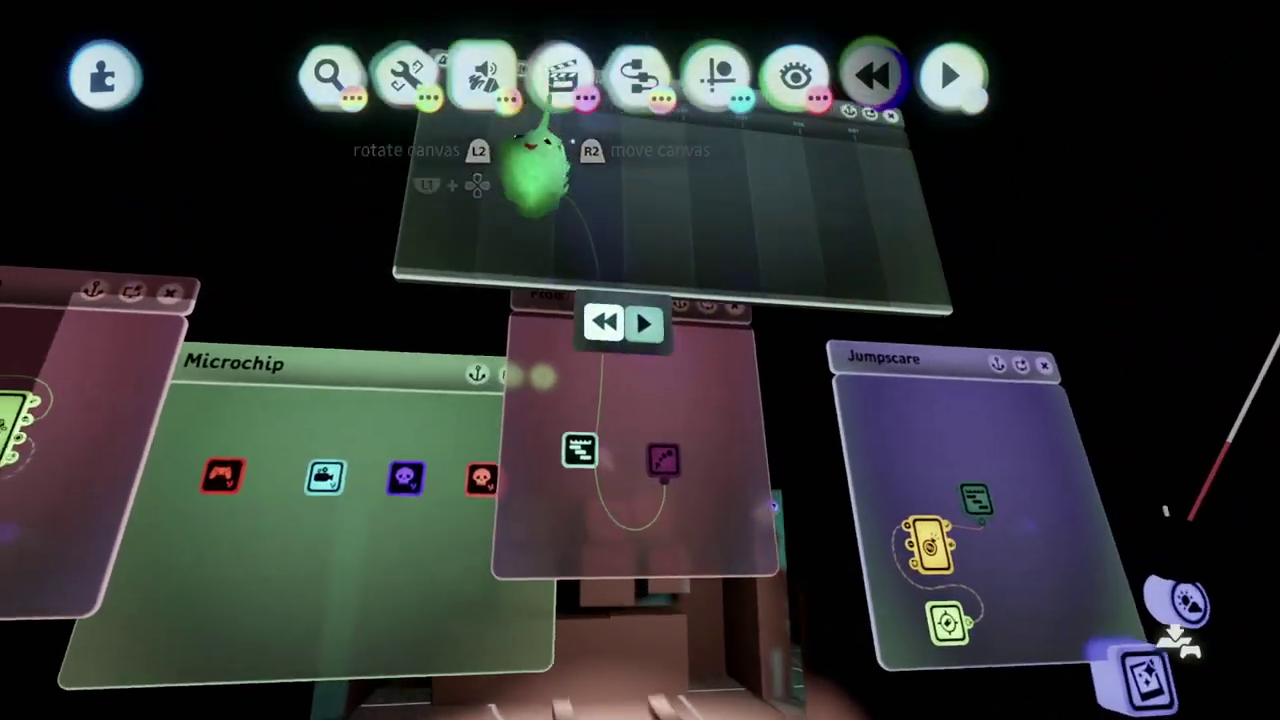
{"action": "mouse_move", "coordinate": [607, 255]}
{"action": "middle_mouse_down"}
{"action": "mouse_move", "coordinate": [609, 229]}
{"action": "mouse_move", "coordinate": [611, 280]}
{"action": "mouse_move", "coordinate": [630, 240]}
{"action": "mouse_move", "coordinate": [643, 571]}
{"action": "mouse_move", "coordinate": [591, 229]}
{"action": "mouse_move", "coordinate": [652, 429]}
{"action": "mouse_move", "coordinate": [714, 491]}
{"action": "mouse_move", "coordinate": [790, 410]}
{"action": "mouse_move", "coordinate": [712, 560]}
{"action": "mouse_move", "coordinate": [640, 366]}
{"action": "mouse_move", "coordinate": [543, 314]}
{"action": "mouse_move", "coordinate": [686, 329]}
{"action": "mouse_move", "coordinate": [628, 225]}
{"action": "middle_mouse_up"}
{"action": "left_click", "coordinate": [640, 152]}
{"action": "left_click", "coordinate": [712, 560]}
{"action": "left_click", "coordinate": [625, 228]}
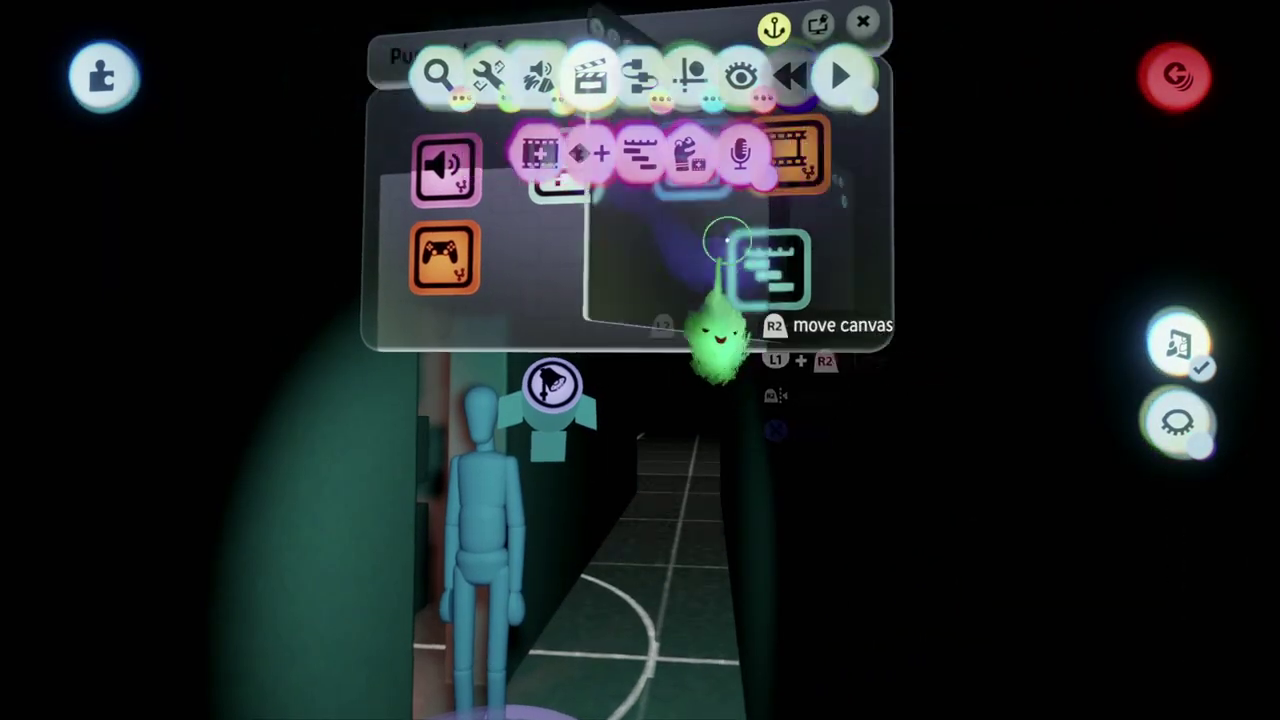
Place a Keyframe gadget on the puppet's timeline and check its settings
{"action": "middle_click_drag", "start_coordinate": [714, 329], "coordinate": [530, 255]}
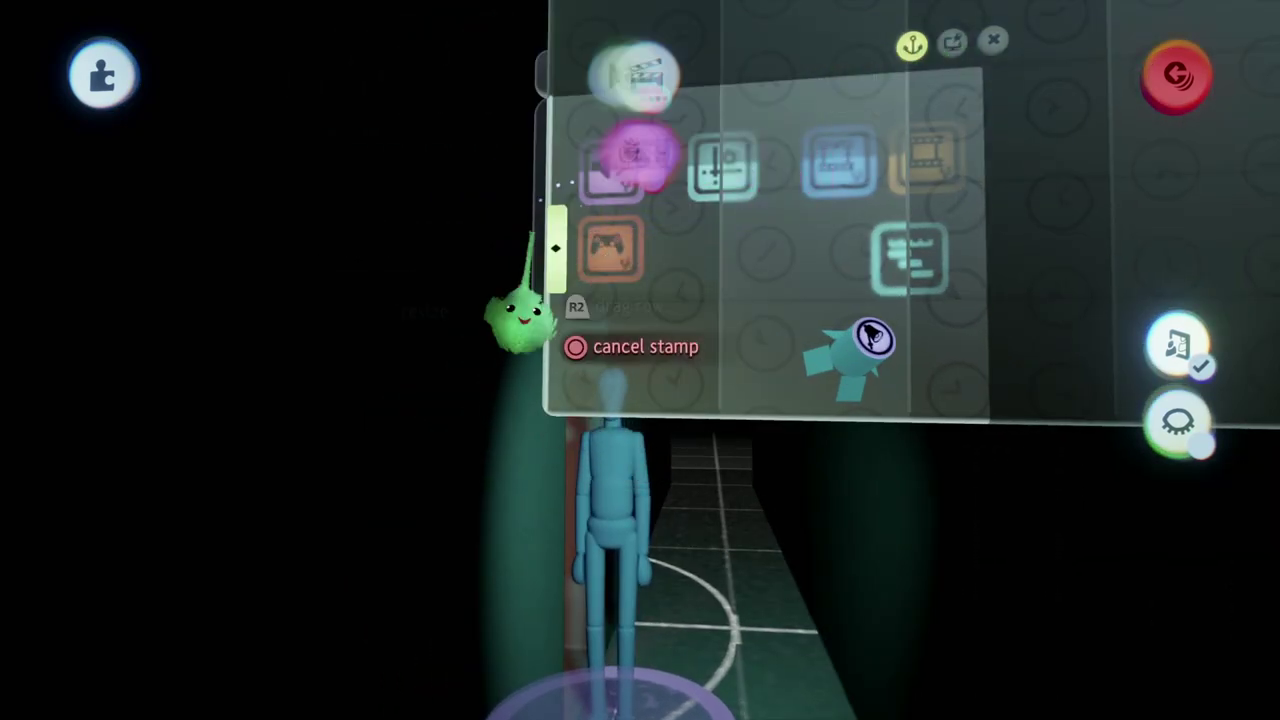
{"action": "middle_click_drag", "start_coordinate": [1171, 537], "coordinate": [633, 337]}
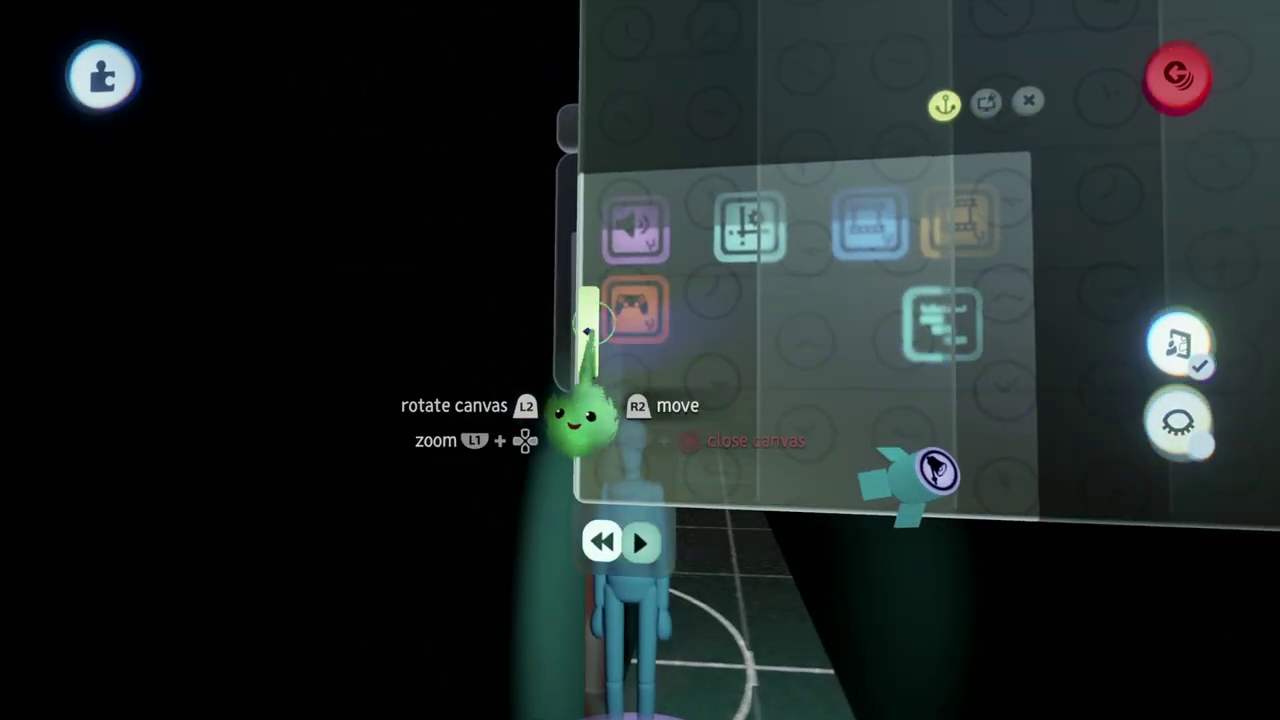
{"action": "left_click", "coordinate": [588, 330]}
{"action": "key", "text": "Escape"}
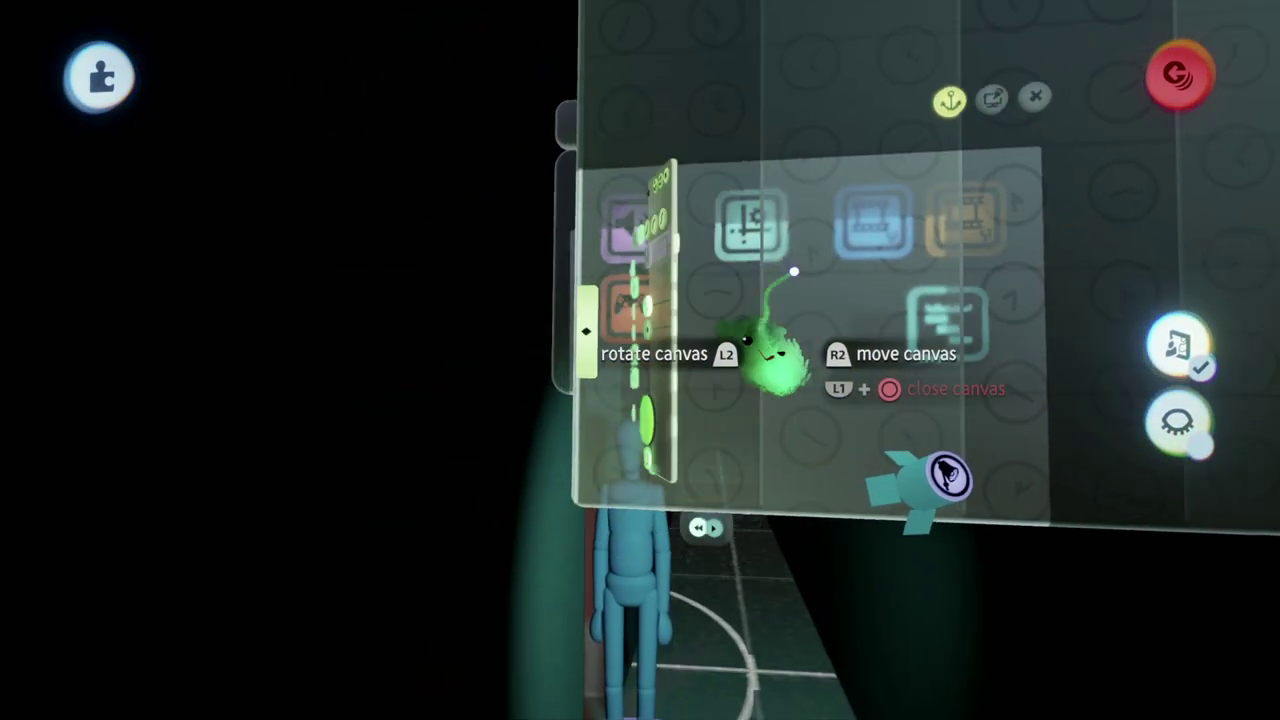
Grab the puppet and carry it slightly right to begin recording its pose
{"action": "middle_click_drag", "start_coordinate": [766, 357], "coordinate": [785, 235]}
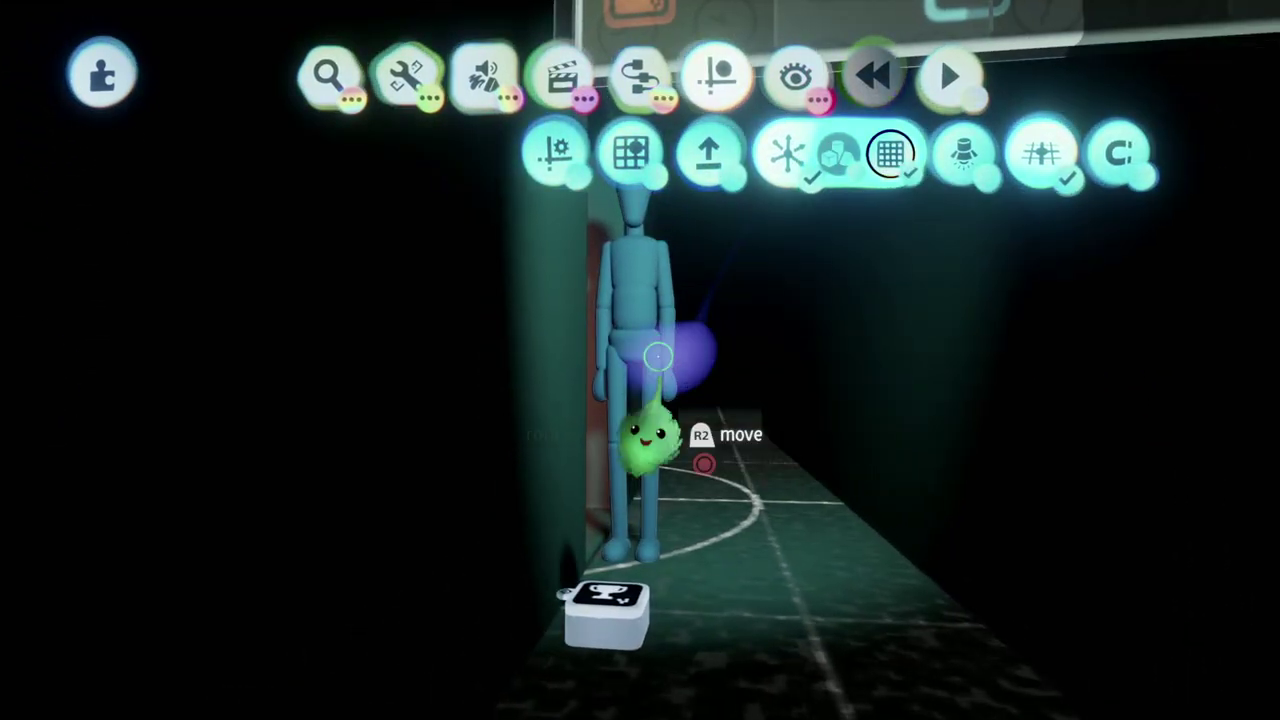
{"action": "left_click_drag", "start_coordinate": [648, 437], "coordinate": [677, 363]}
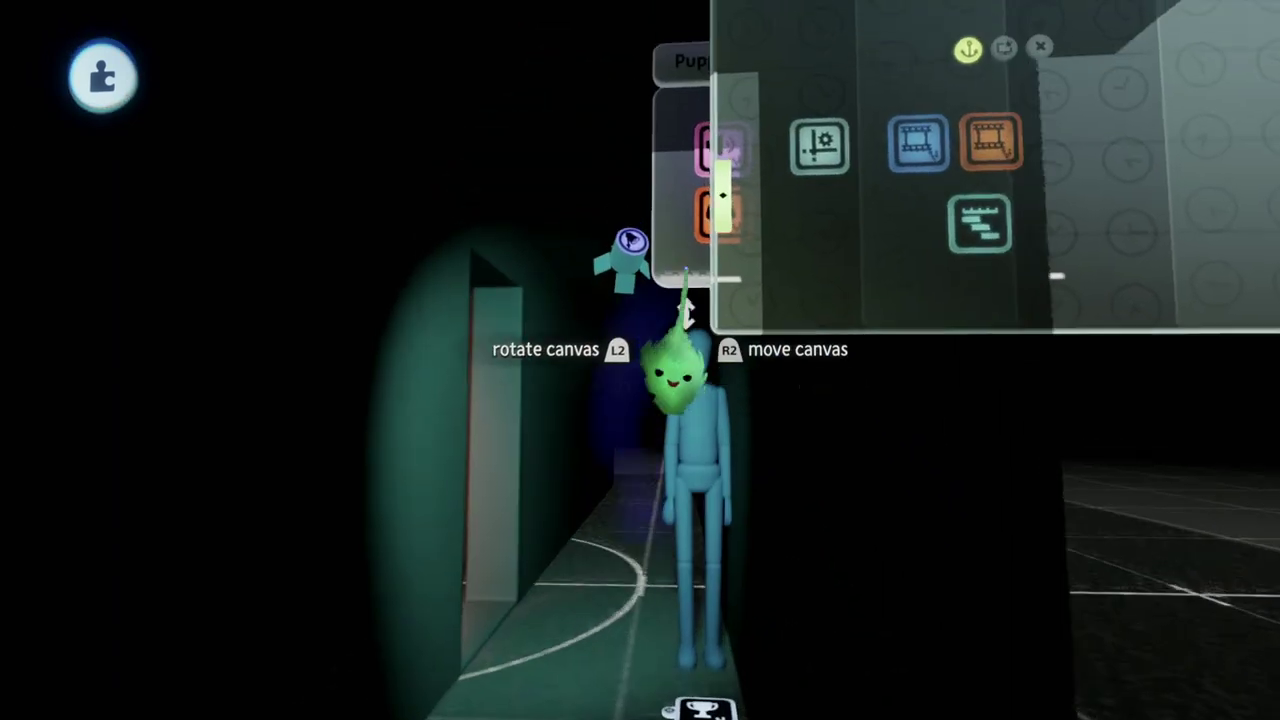
{"action": "middle_click_drag", "start_coordinate": [677, 363], "coordinate": [715, 335]}
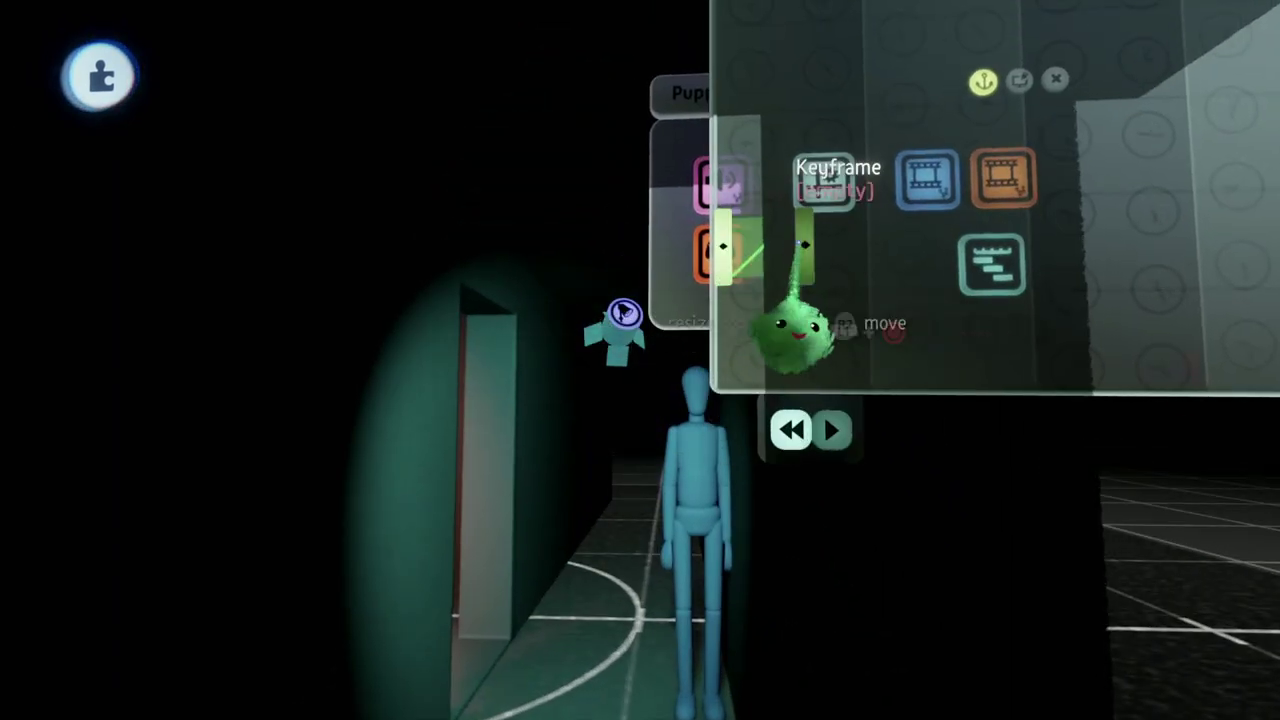
{"action": "middle_click_drag", "start_coordinate": [795, 330], "coordinate": [663, 443]}
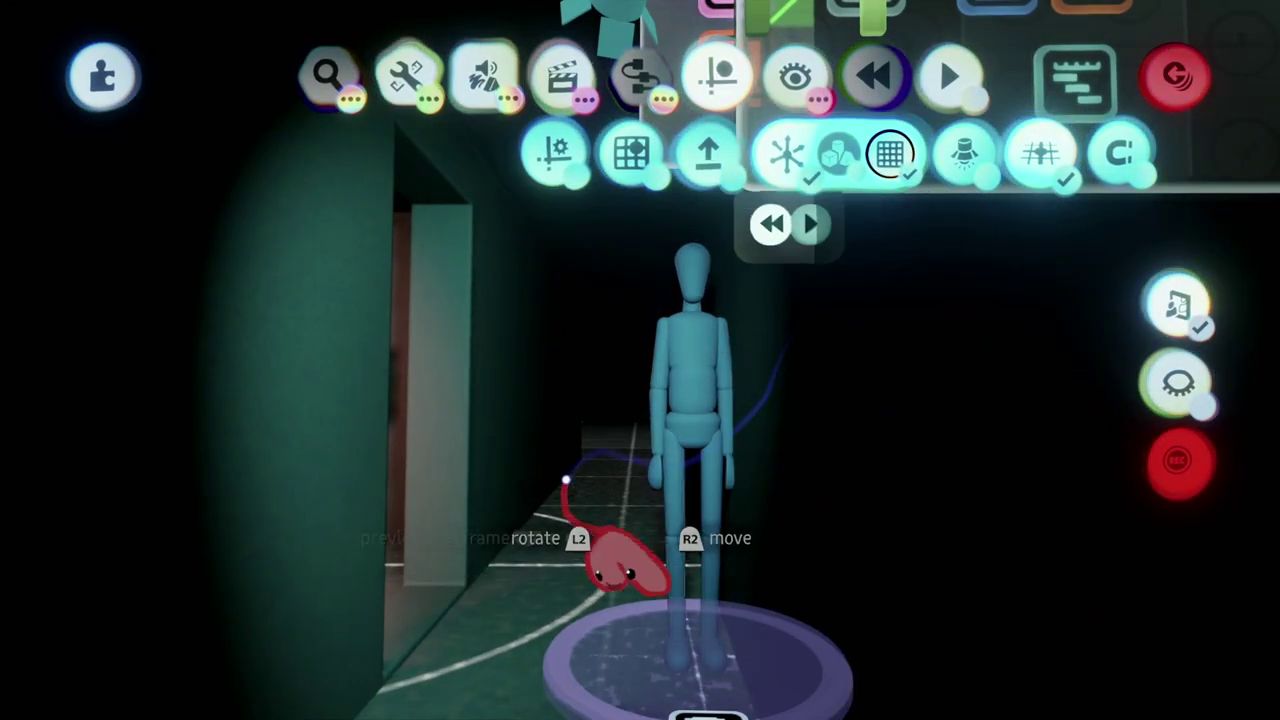
Bend the puppet forward at the hip
{"action": "middle_click_drag", "start_coordinate": [680, 540], "coordinate": [730, 540]}
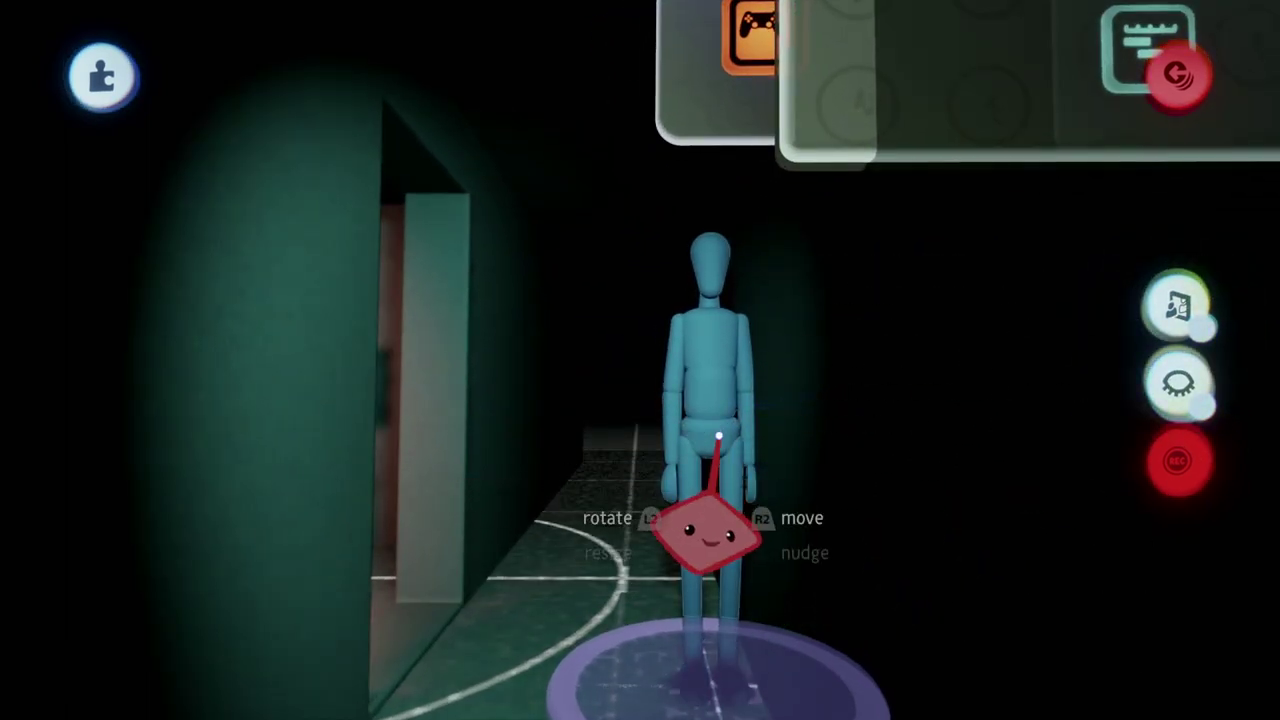
{"action": "middle_click_drag", "start_coordinate": [1160, 100], "coordinate": [803, 471]}
{"action": "left_click_drag", "start_coordinate": [780, 450], "coordinate": [809, 414]}
{"action": "middle_click_drag", "start_coordinate": [809, 414], "coordinate": [700, 229]}
{"action": "key", "text": "s"}
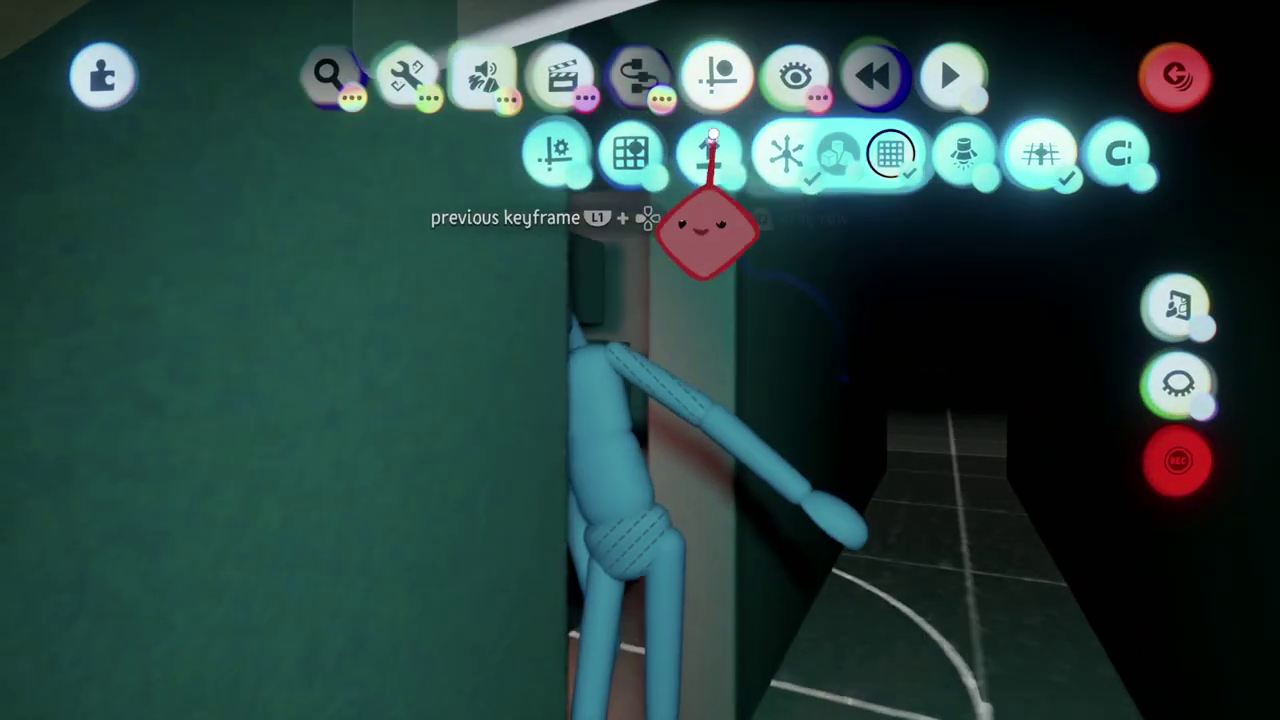
{"action": "key", "text": "Escape"}
Bend the puppet's elbow, raise its wrist, and swing the arm down against the door frame
{"action": "left_click_drag", "start_coordinate": [751, 434], "coordinate": [718, 430]}
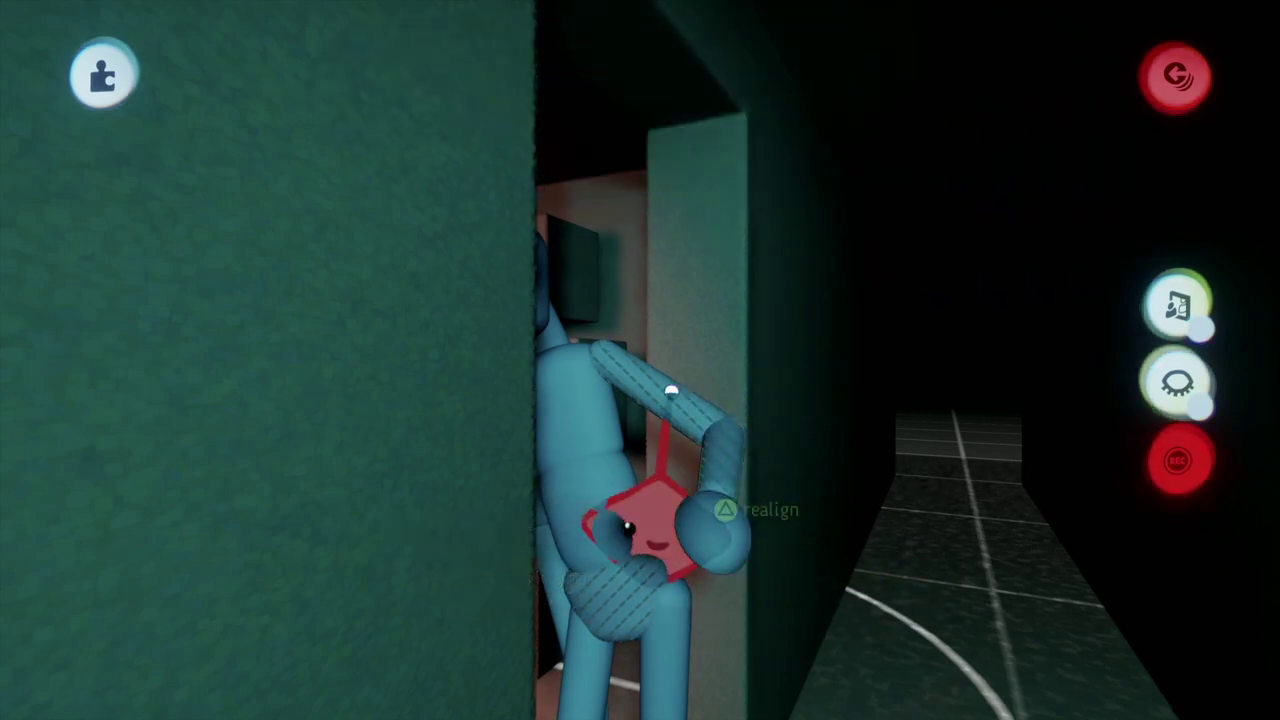
{"action": "key", "text": "s"}
{"action": "middle_click_drag", "start_coordinate": [605, 388], "coordinate": [669, 478]}
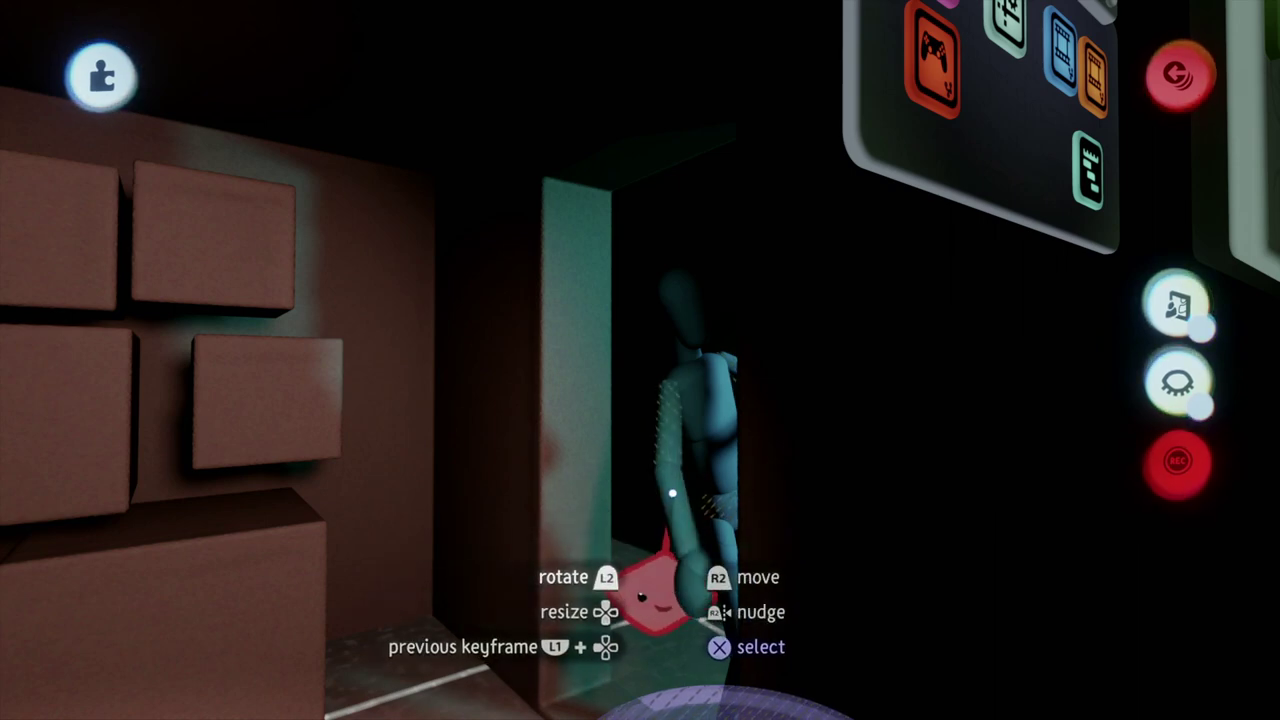
{"action": "left_click_drag", "start_coordinate": [665, 595], "coordinate": [677, 568]}
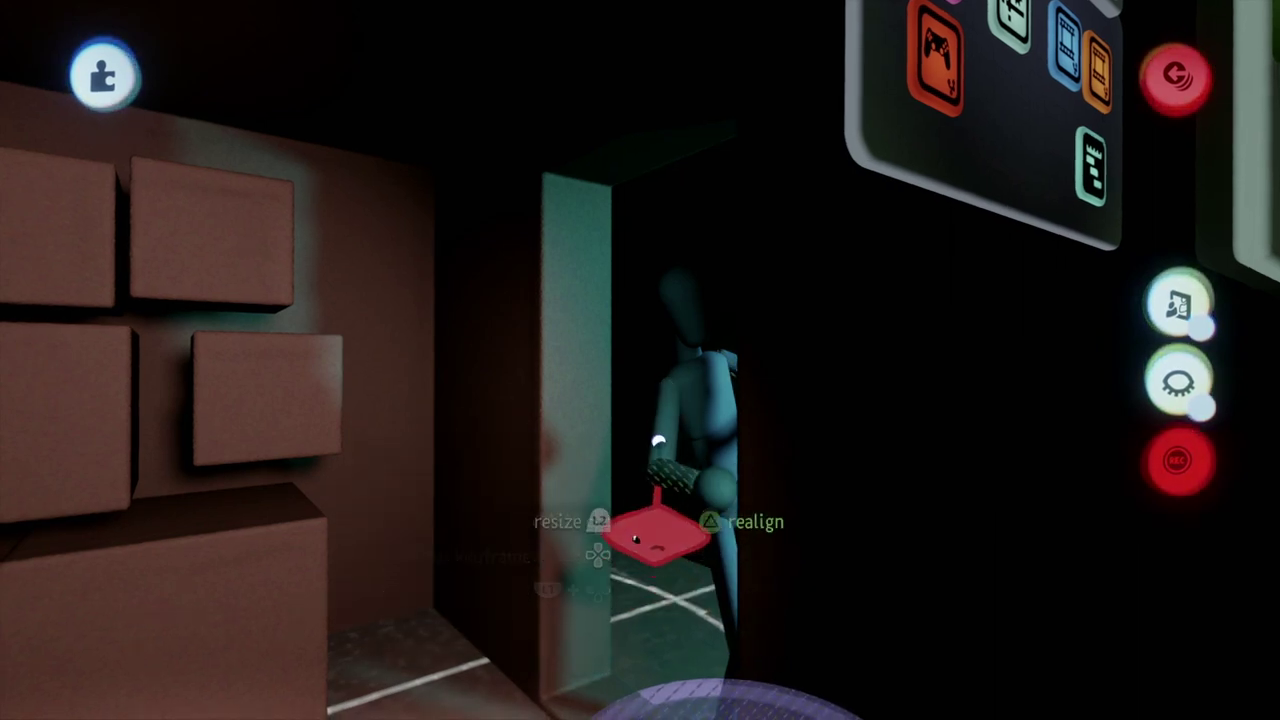
{"action": "left_click_drag", "start_coordinate": [692, 386], "coordinate": [689, 351]}
{"action": "middle_click_drag", "start_coordinate": [689, 351], "coordinate": [680, 361]}
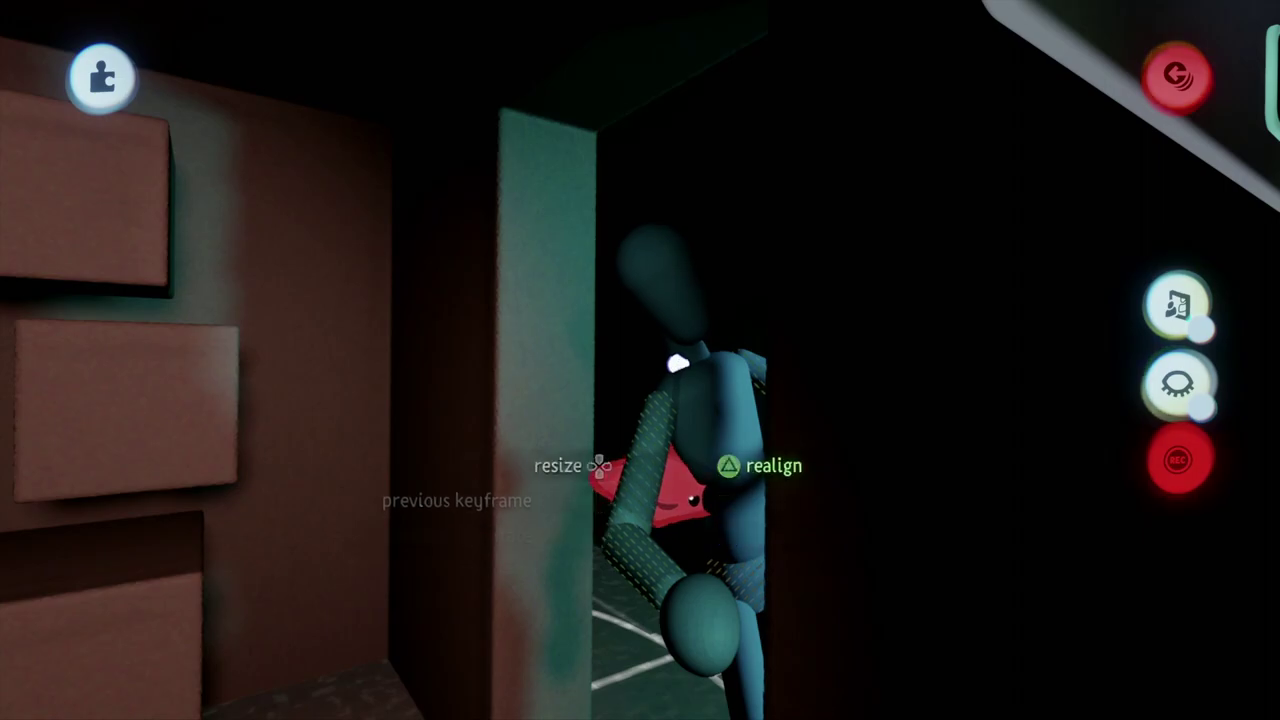
{"action": "middle_click_drag", "start_coordinate": [662, 465], "coordinate": [672, 502]}
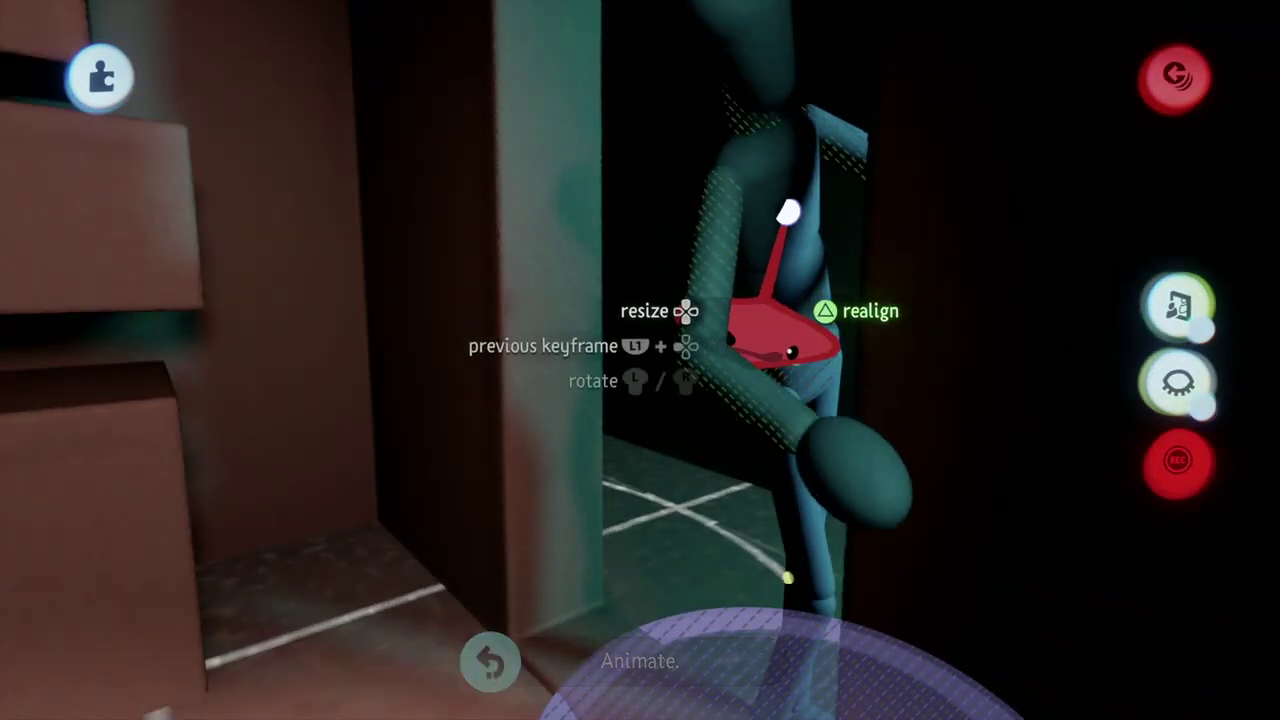
{"action": "left_click_drag", "start_coordinate": [683, 420], "coordinate": [710, 650]}
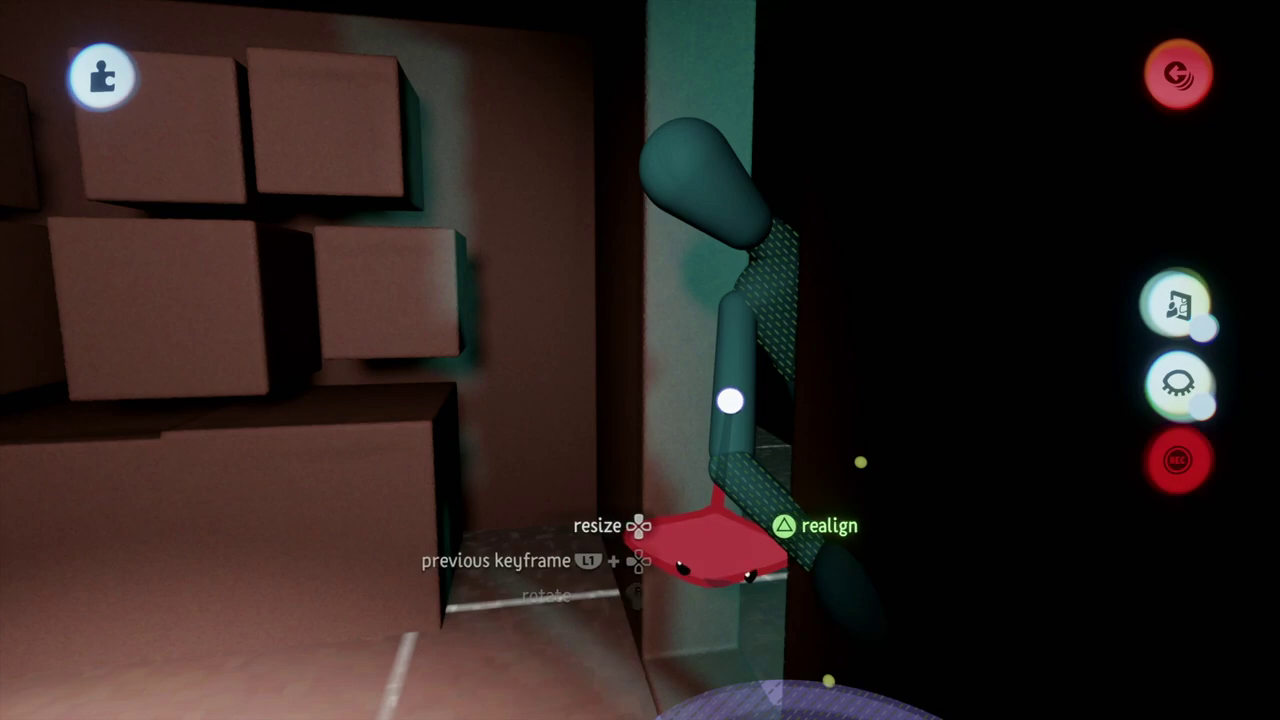
{"action": "left_click_drag", "start_coordinate": [705, 545], "coordinate": [700, 540]}
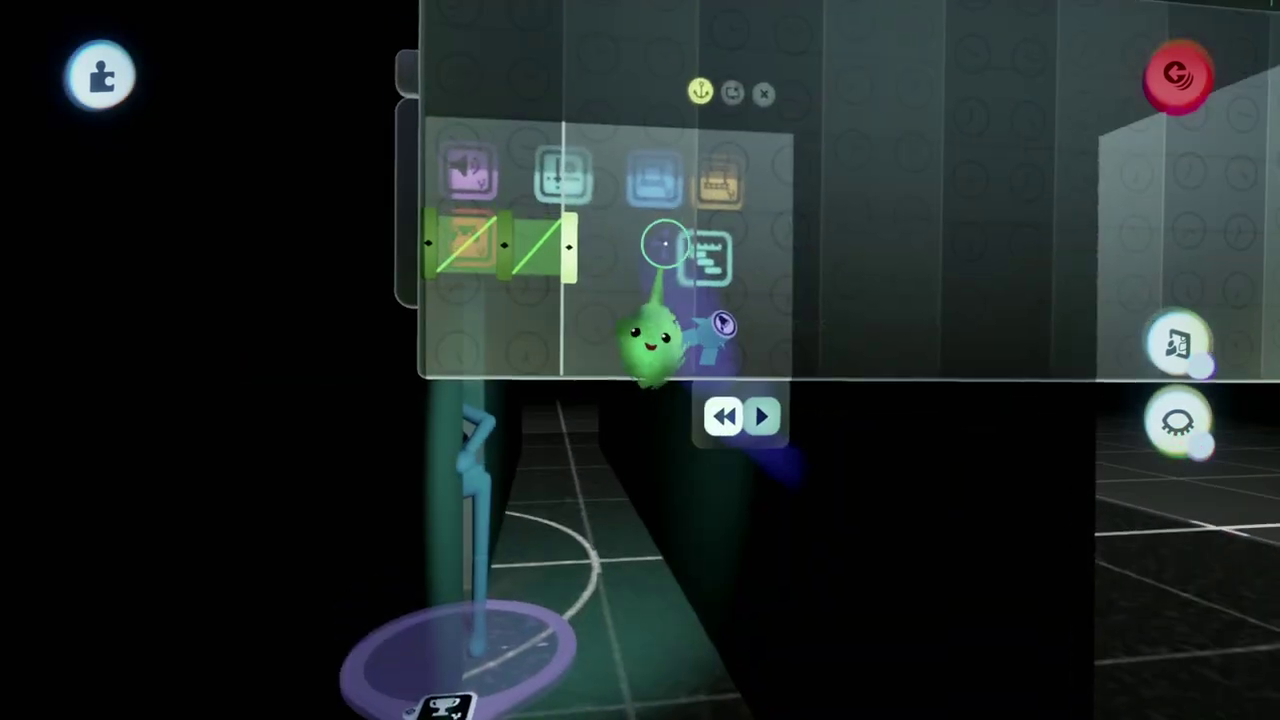
Drop the Jumpscare recording clip onto the puppet's timeline and close the timeline canvas
{"action": "key", "text": "s"}
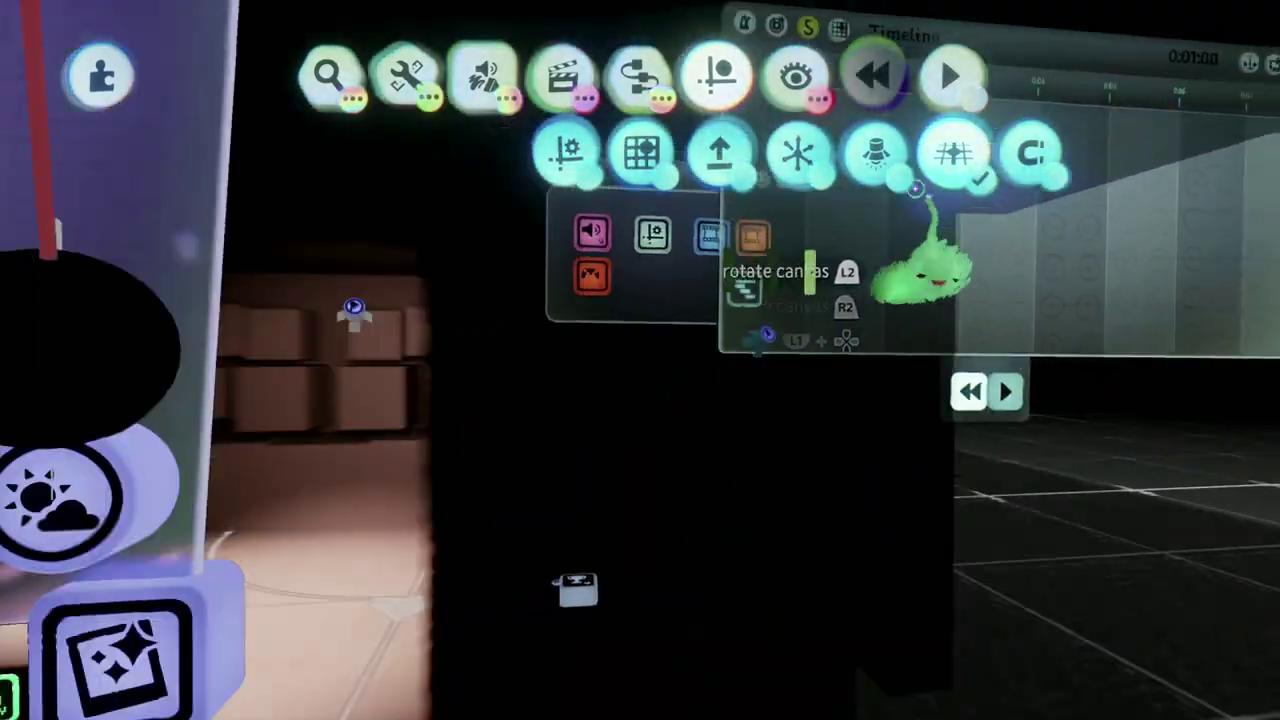
{"action": "middle_click_drag", "start_coordinate": [920, 280], "coordinate": [400, 225]}
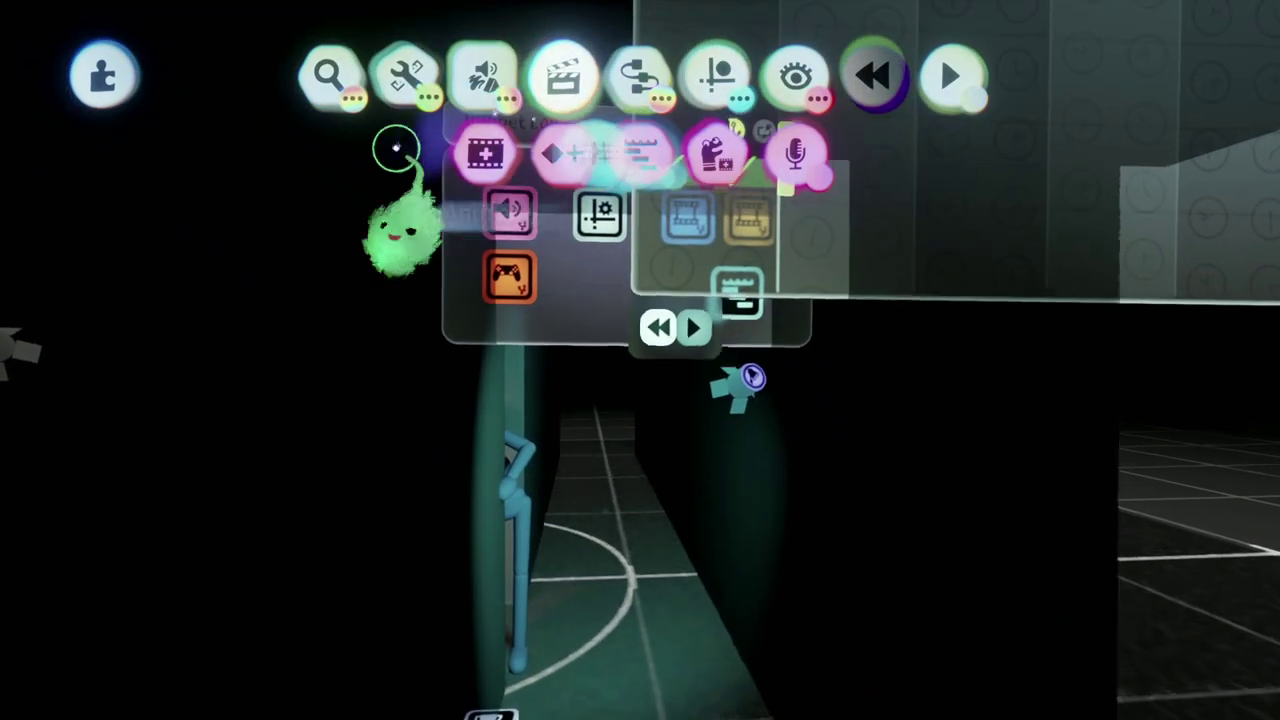
{"action": "middle_click_drag", "start_coordinate": [712, 180], "coordinate": [680, 432]}
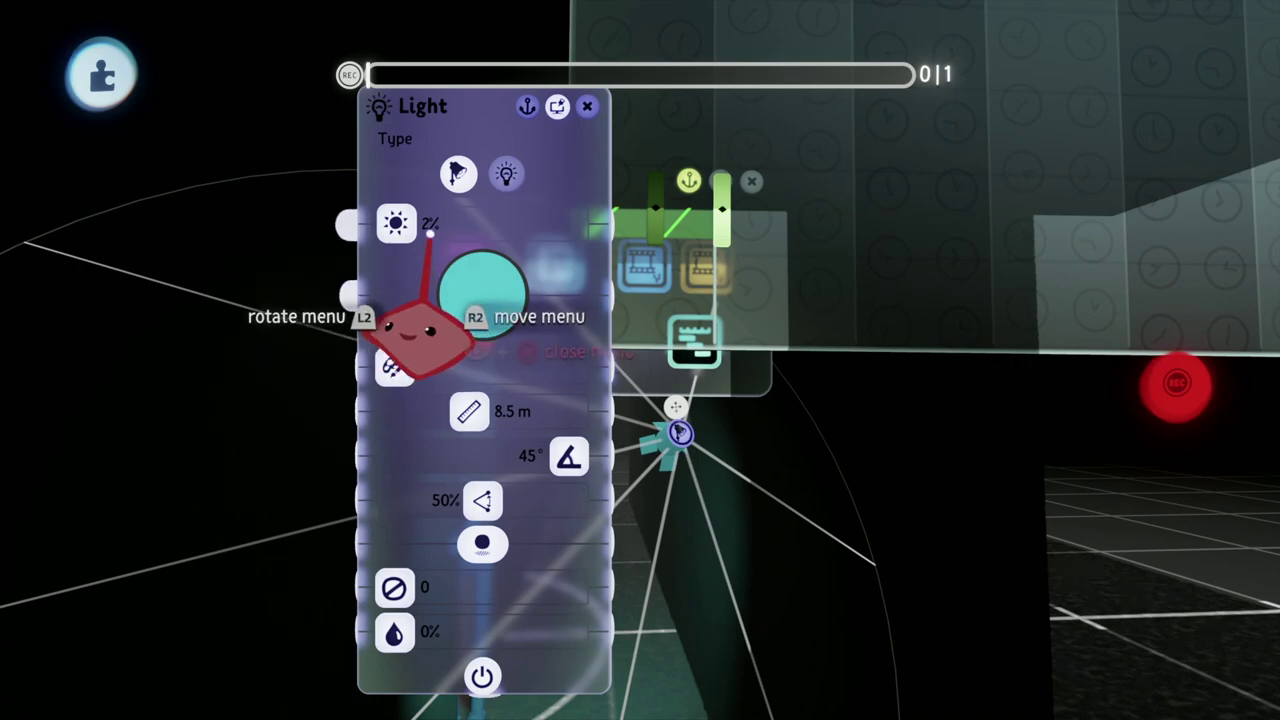
{"action": "middle_click_drag", "start_coordinate": [430, 232], "coordinate": [1160, 447]}
{"action": "middle_click_drag", "start_coordinate": [655, 340], "coordinate": [655, 510]}
{"action": "left_click_drag", "start_coordinate": [655, 510], "coordinate": [478, 445]}
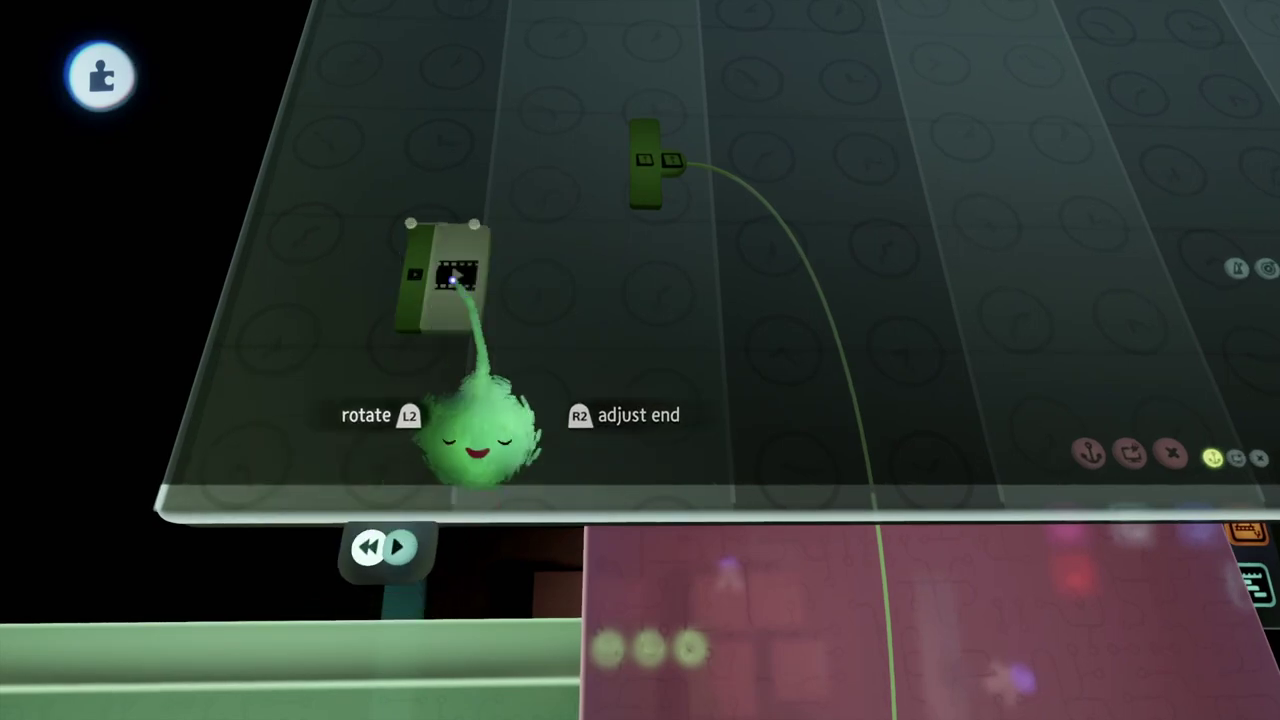
{"action": "middle_click_drag", "start_coordinate": [655, 380], "coordinate": [745, 470]}
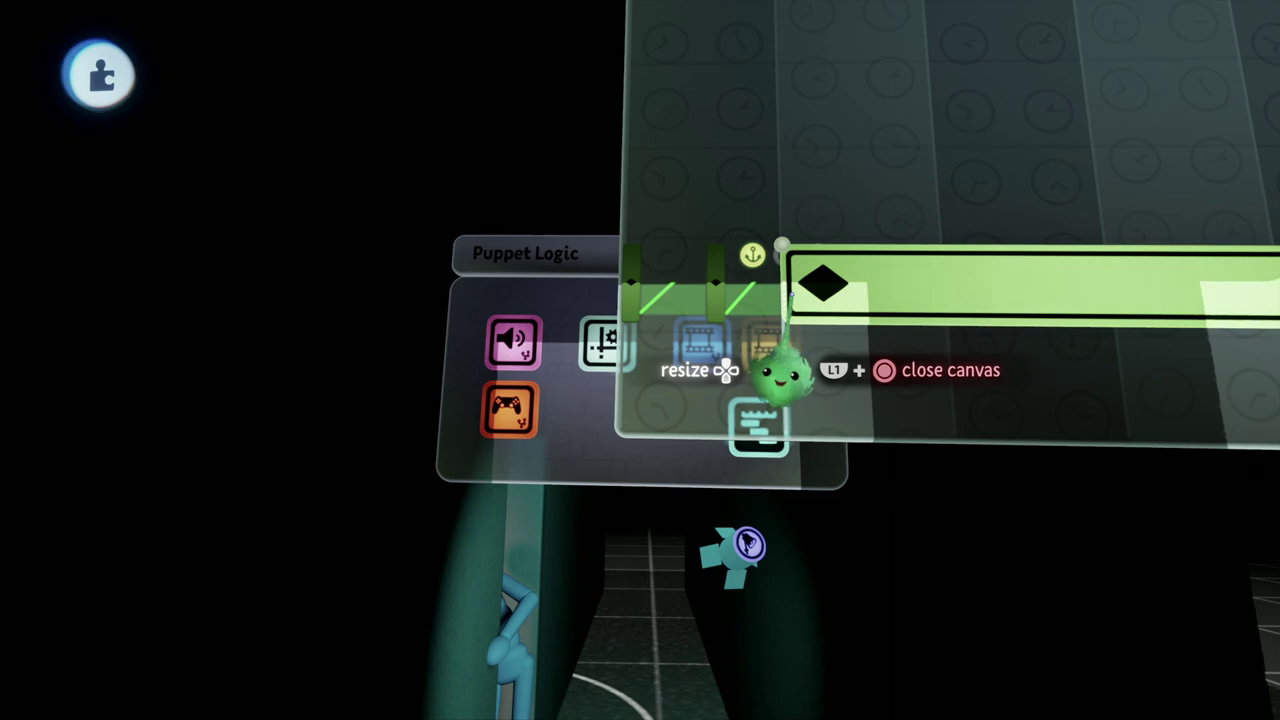
{"action": "key", "text": "Escape"}
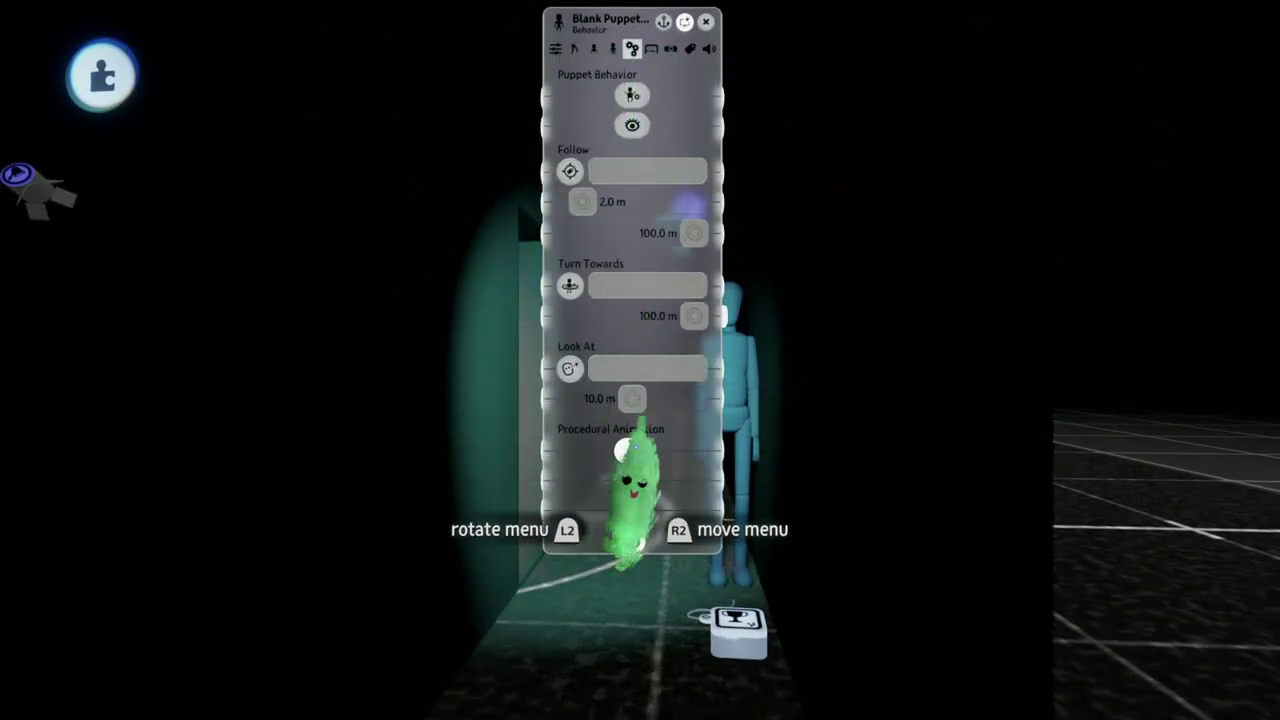
Place an Emitter on the timeline and name it 'Doorway spook'
{"action": "key", "text": "Escape"}
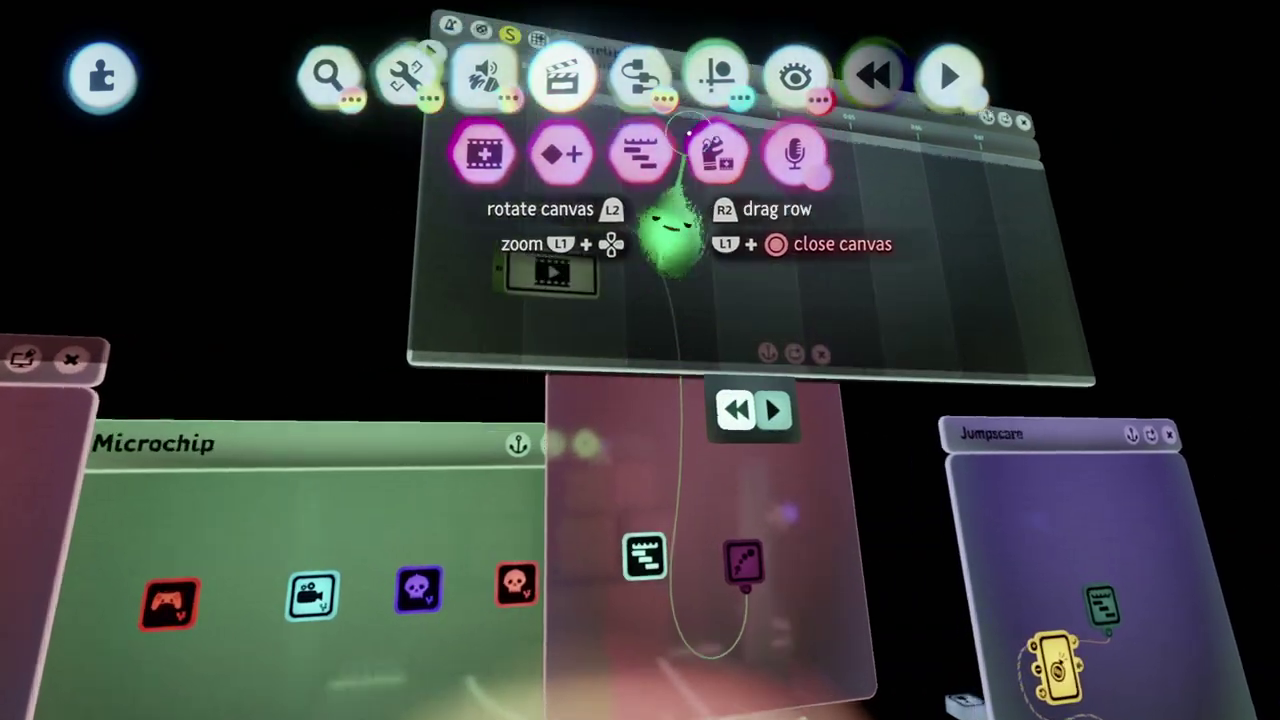
{"action": "left_click", "coordinate": [648, 128]}
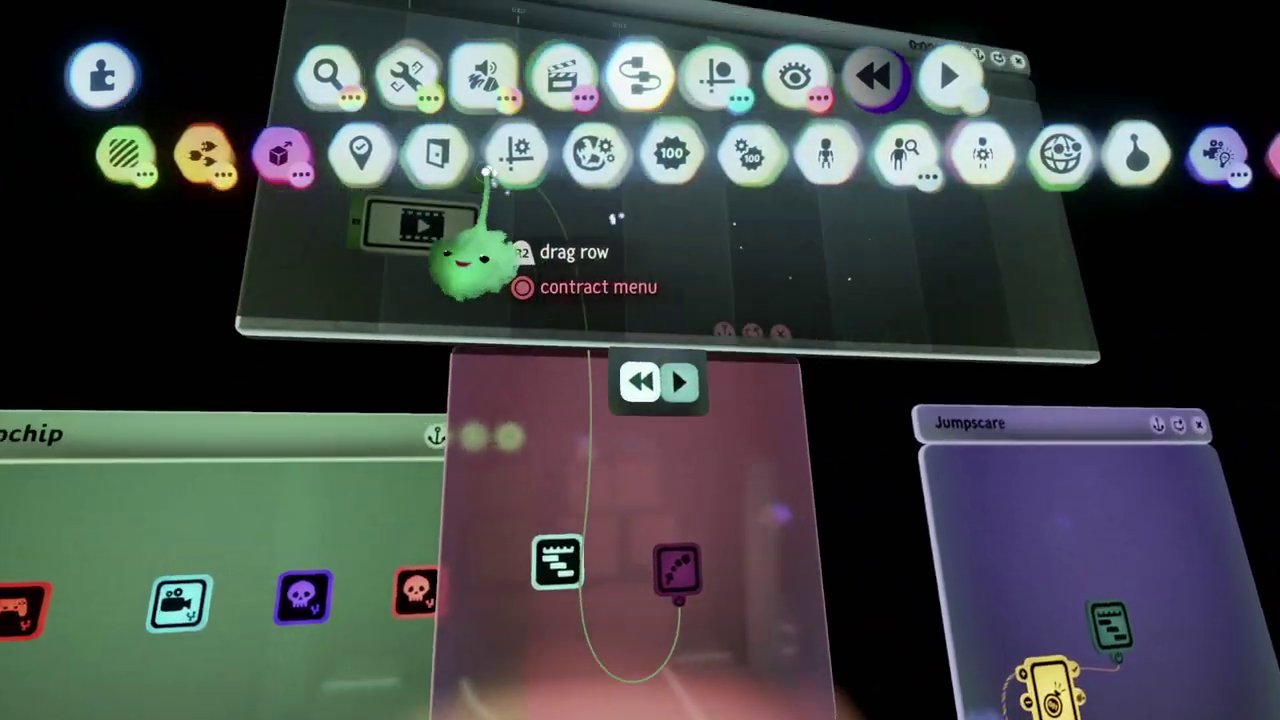
{"action": "left_click_drag", "start_coordinate": [486, 206], "coordinate": [573, 197]}
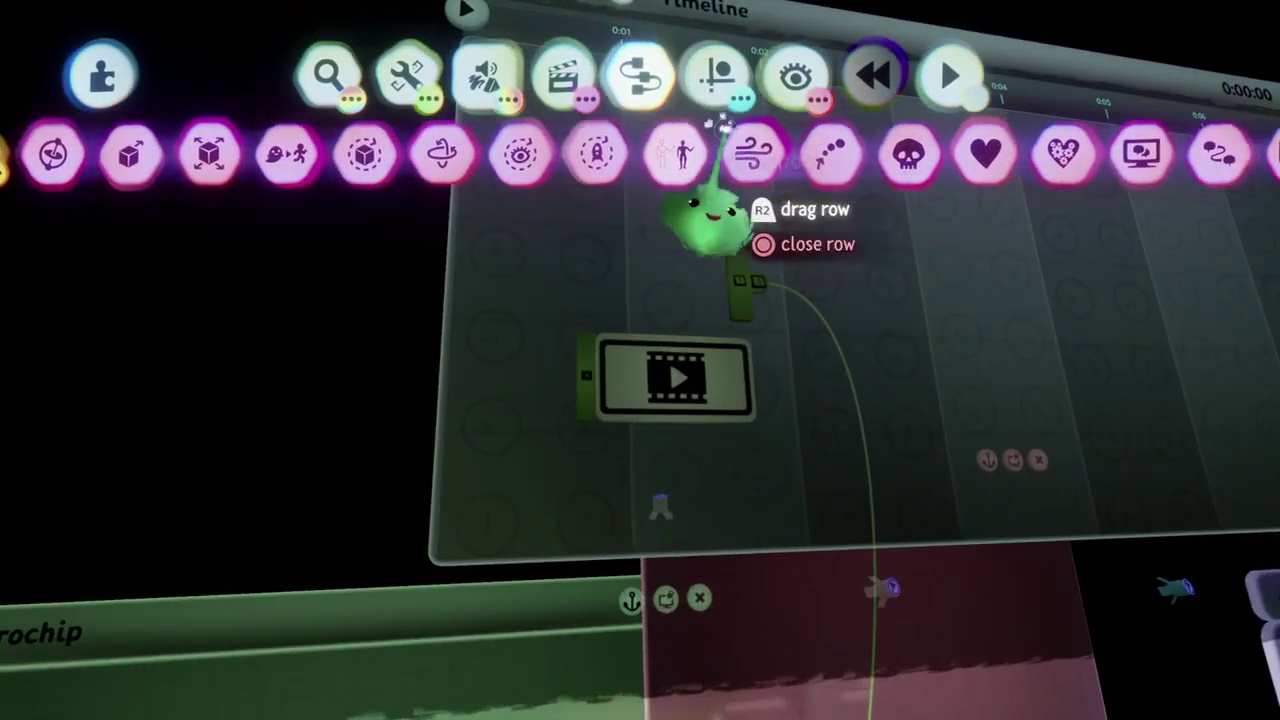
{"action": "left_click", "coordinate": [814, 255]}
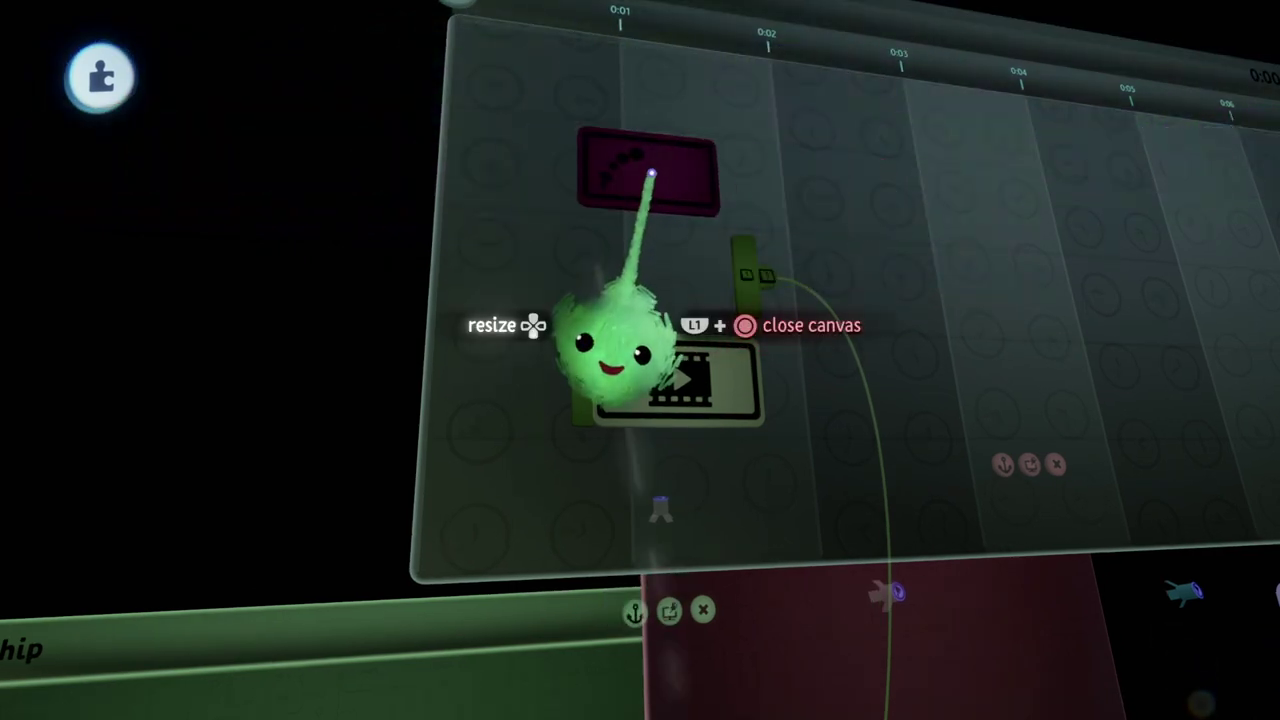
{"action": "left_click", "coordinate": [576, 268]}
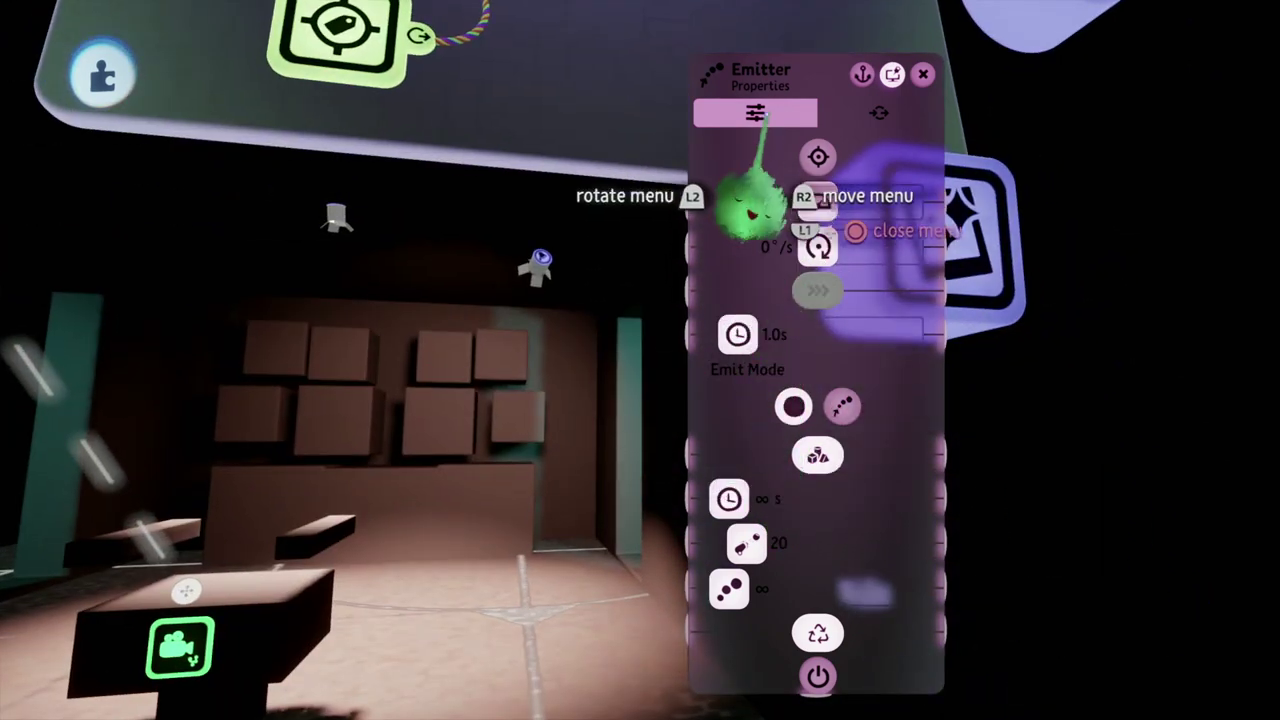
{"action": "left_click", "coordinate": [750, 205]}
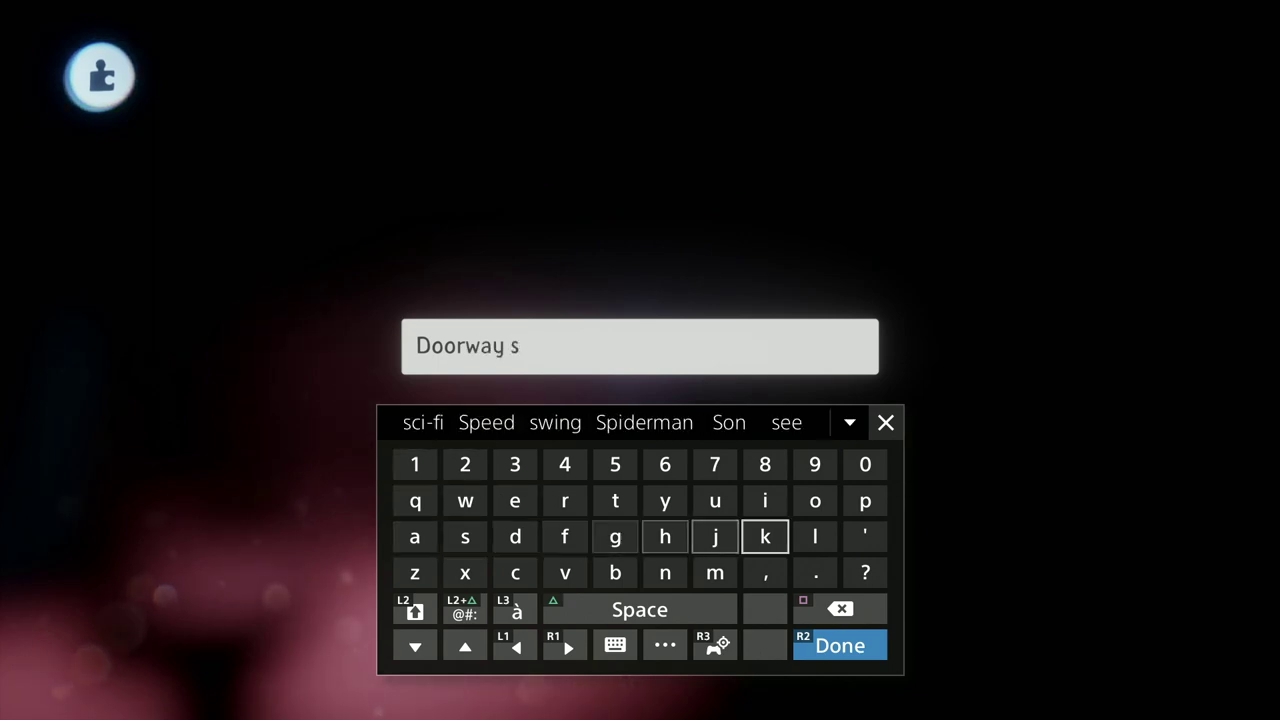
{"action": "type", "text": "Doorway spook"}
{"action": "key", "text": "Return"}
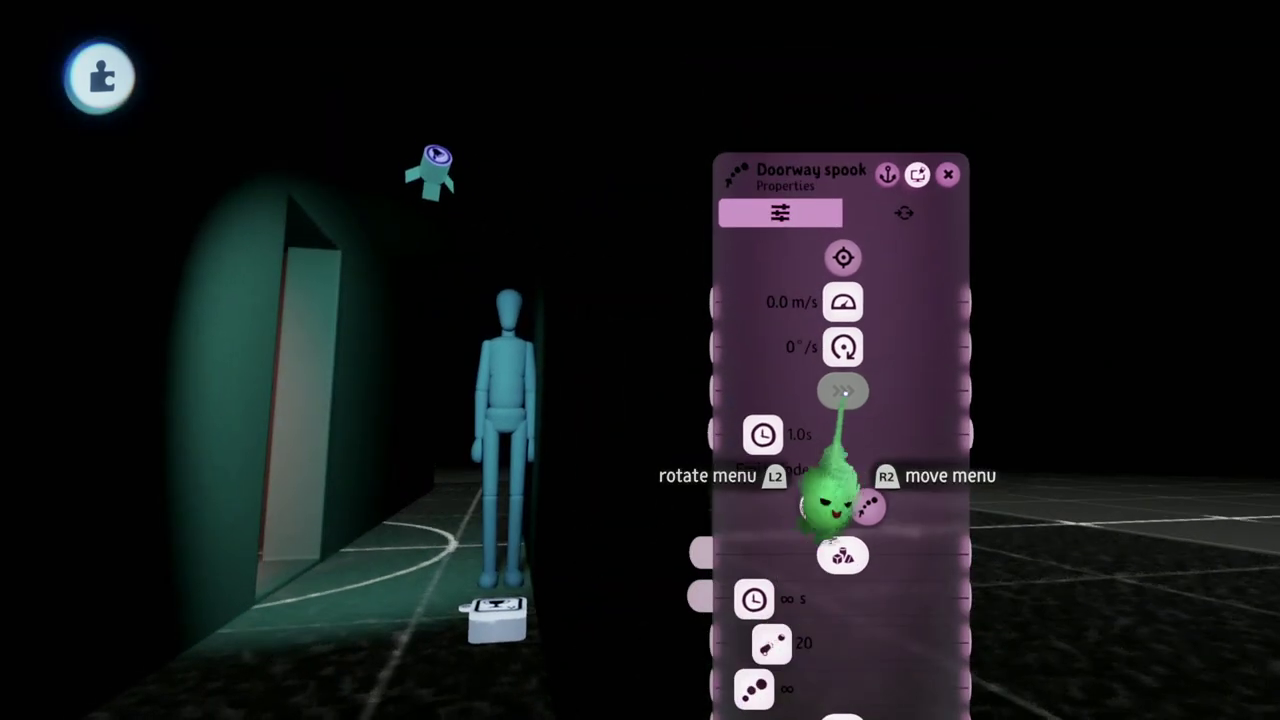
Set the emitter's lifetime to 3 seconds and choose the mannequin as the emitted object
{"action": "left_click", "coordinate": [770, 665]}
{"action": "type", "text": "3"}
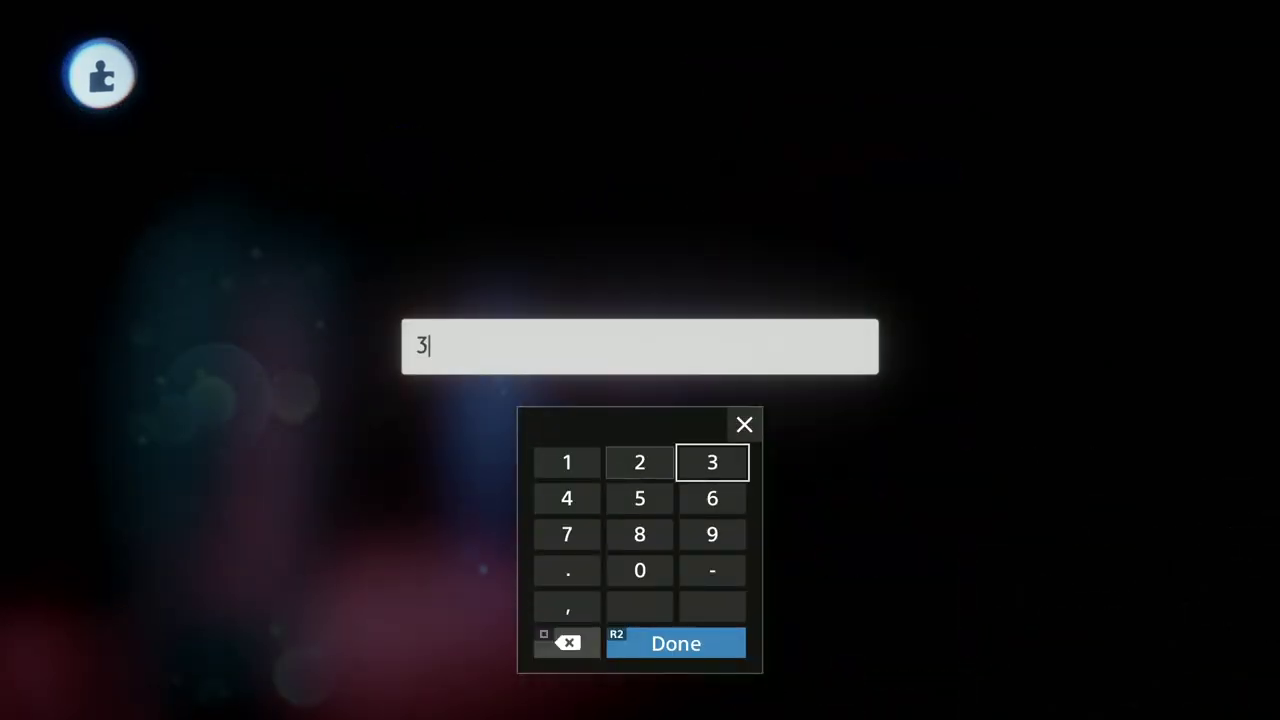
{"action": "key", "text": "Return"}
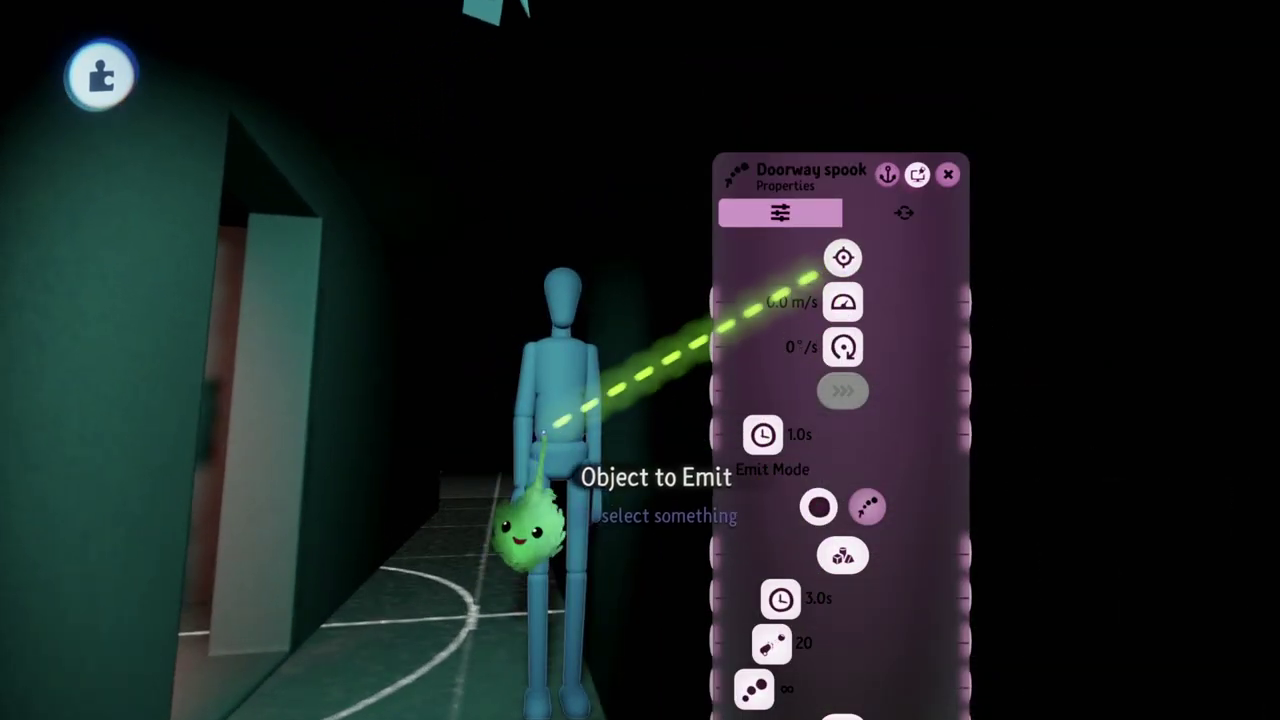
{"action": "key", "text": "Escape"}
{"action": "key", "text": "Escape"}
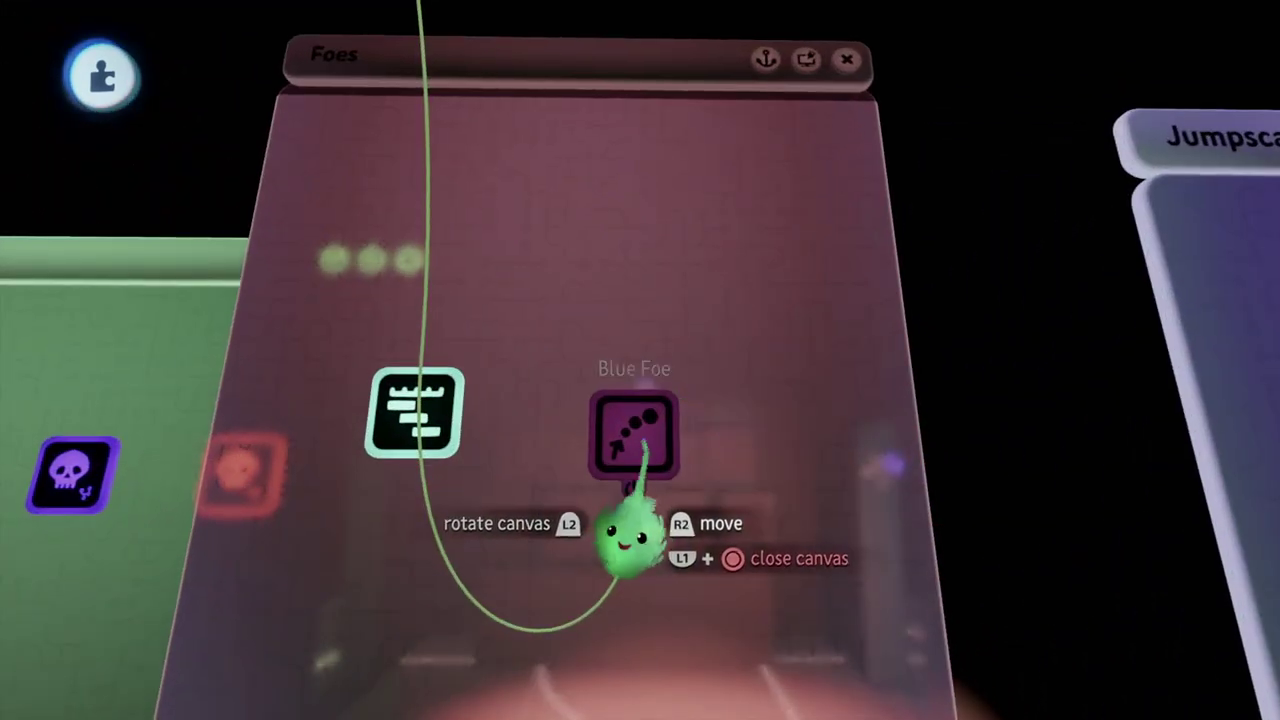
{"action": "key", "text": "Escape"}
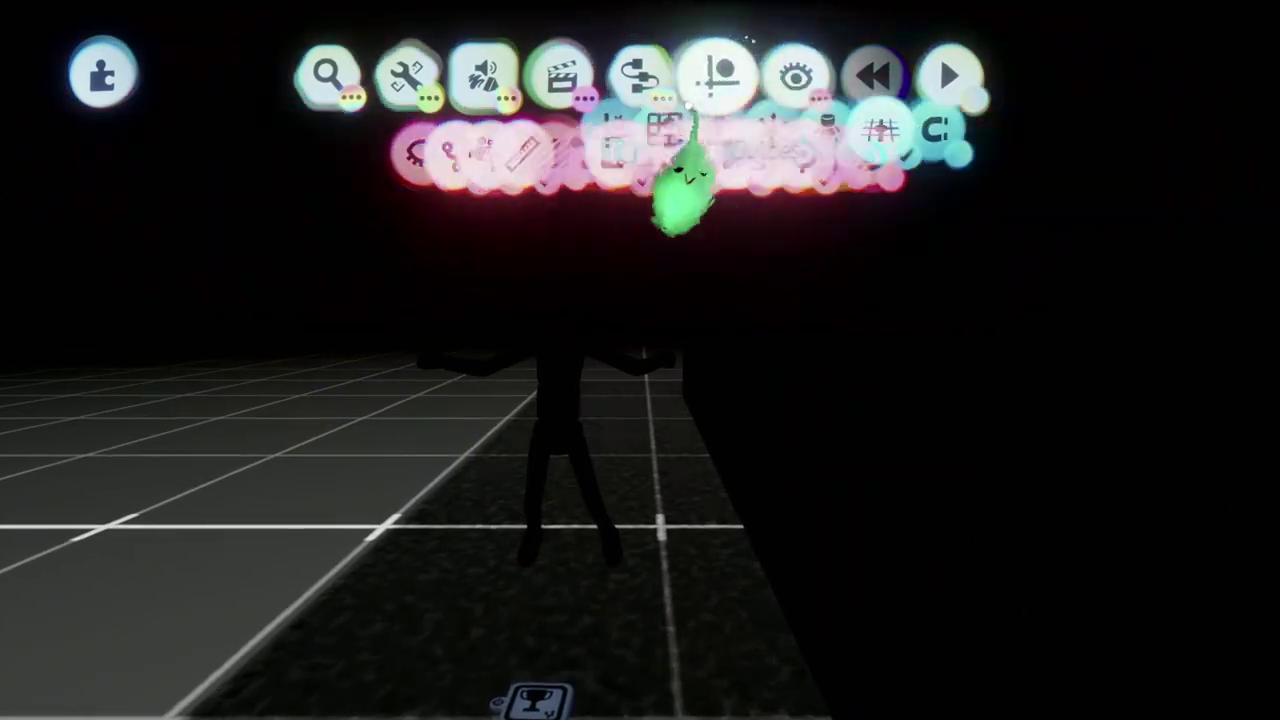
{"action": "key", "text": "Escape"}
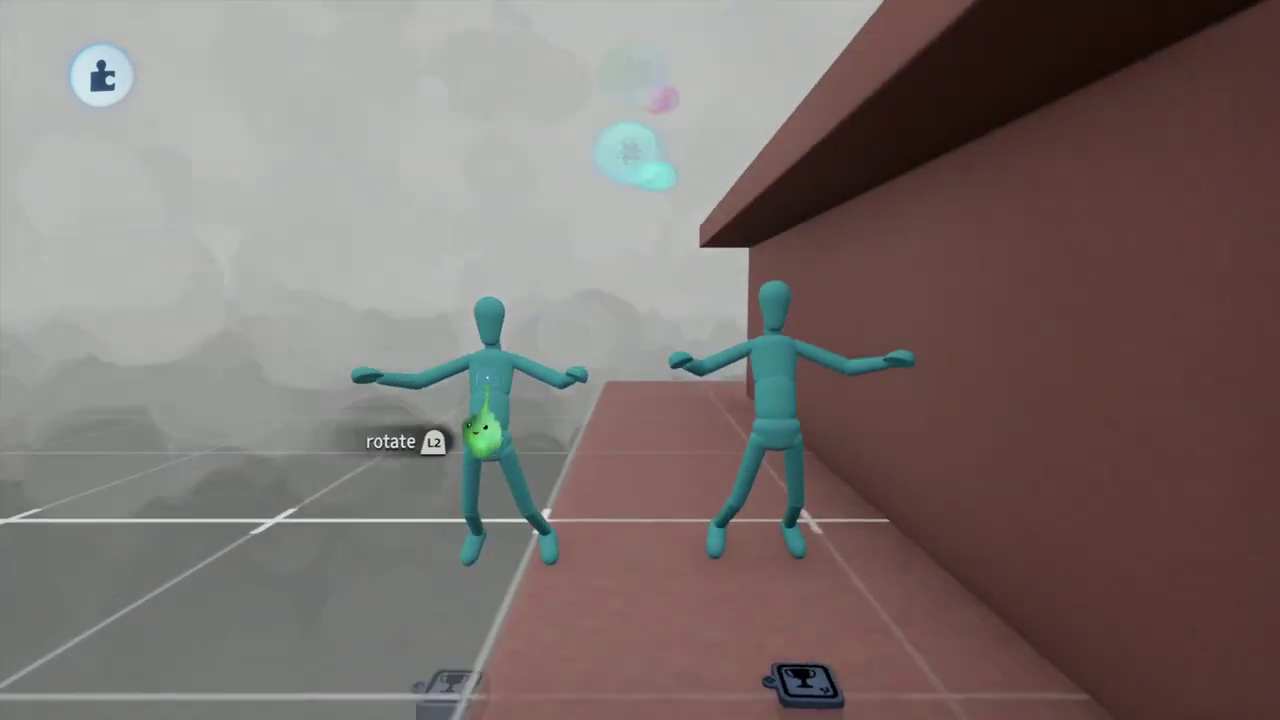
{"action": "left_click", "coordinate": [496, 365]}
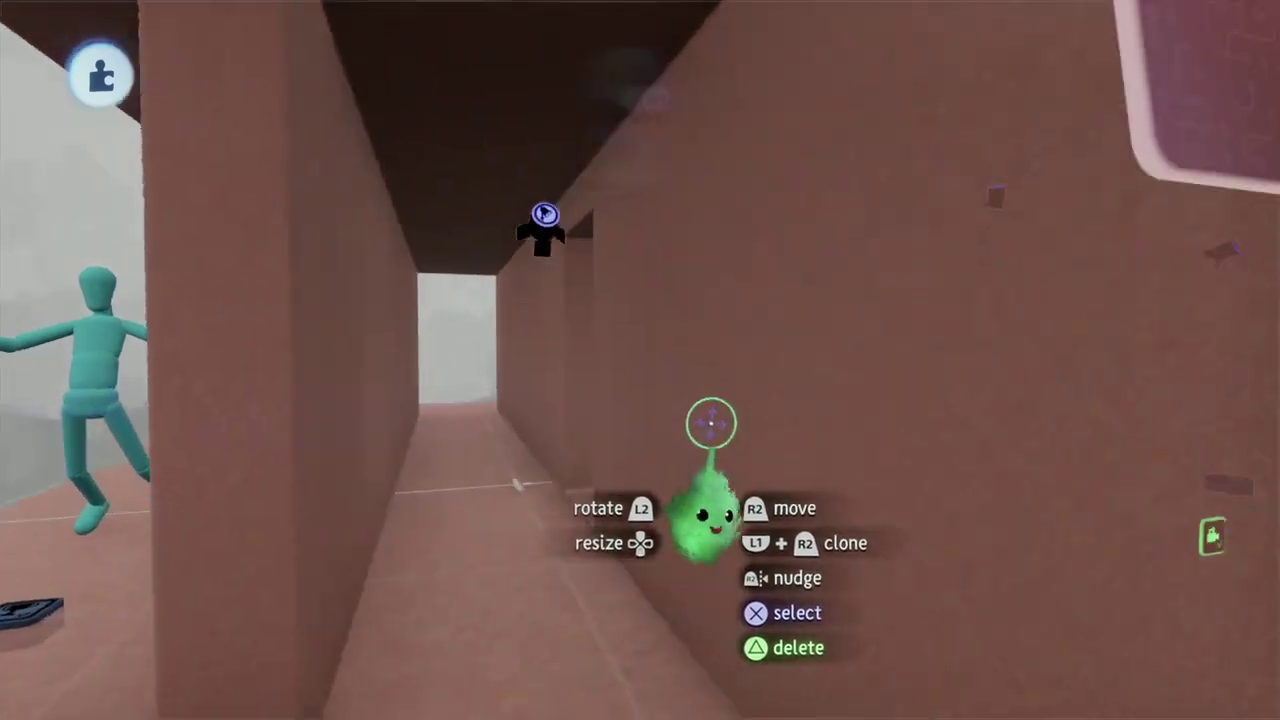
{"action": "left_click_drag", "start_coordinate": [711, 423], "coordinate": [640, 298]}
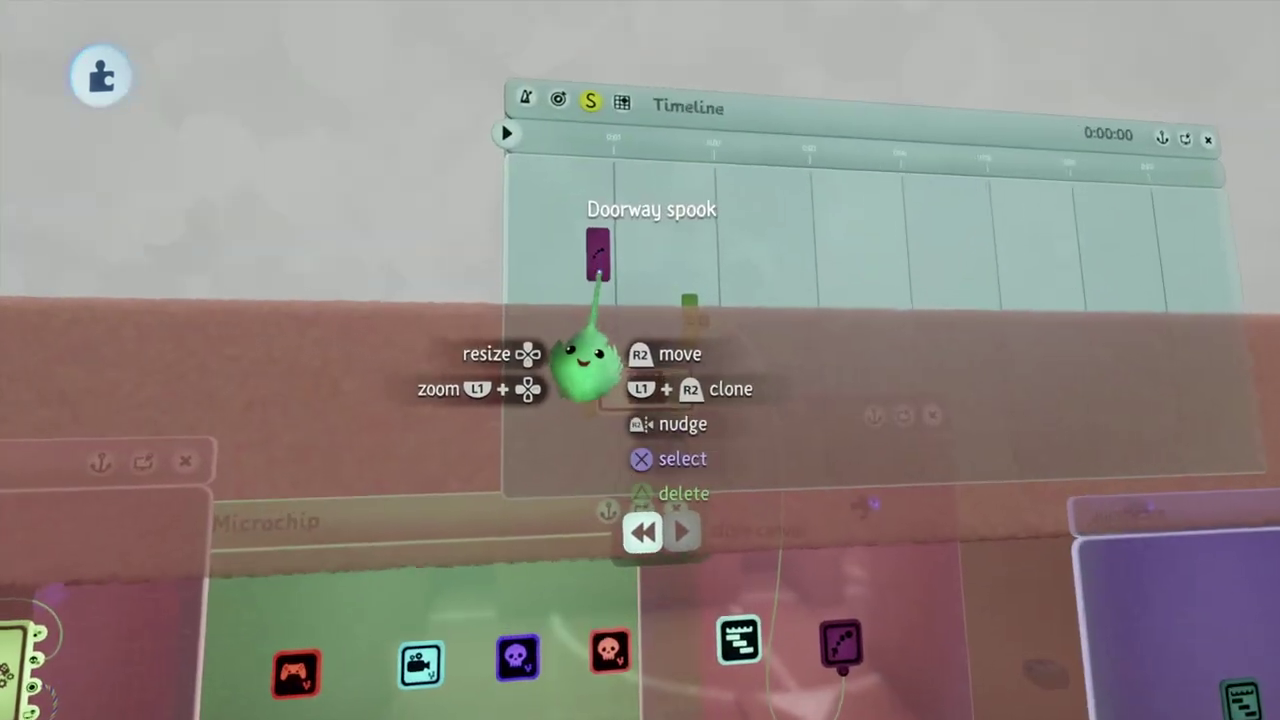
{"action": "left_click_drag", "start_coordinate": [585, 360], "coordinate": [565, 487]}
{"action": "left_click_drag", "start_coordinate": [588, 400], "coordinate": [716, 512]}
{"action": "key", "text": "Escape"}
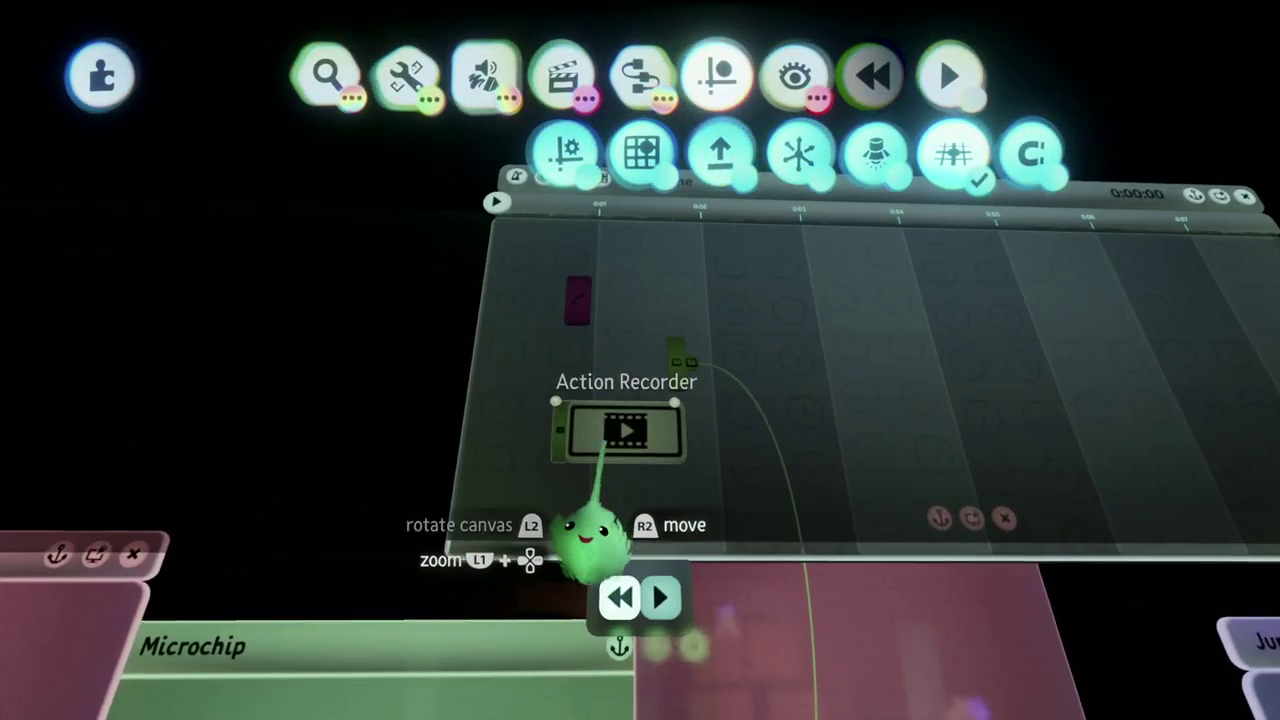
Review the Doorway spook emitter's 0.0 m/s launch speed and 3.0 s lifetime settings
{"action": "left_click_drag", "start_coordinate": [555, 400], "coordinate": [870, 160]}
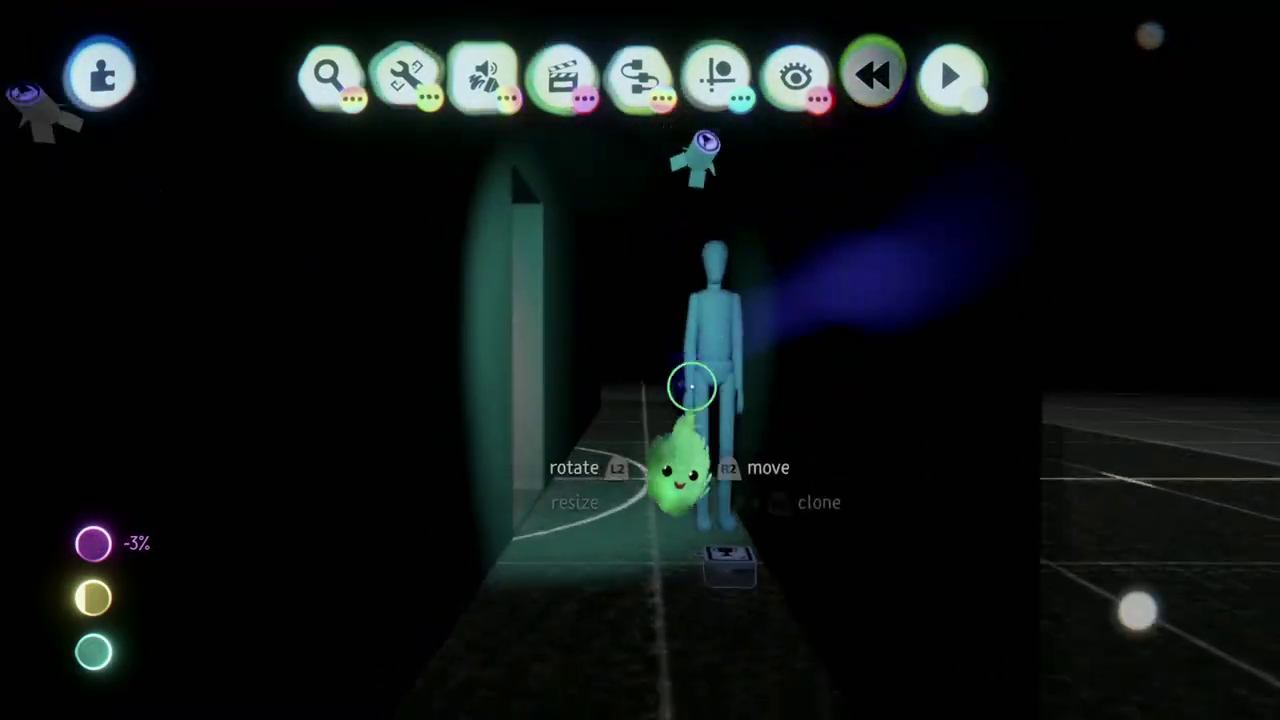
{"action": "middle_click_drag", "start_coordinate": [692, 388], "coordinate": [558, 278]}
{"action": "left_click", "coordinate": [553, 300]}
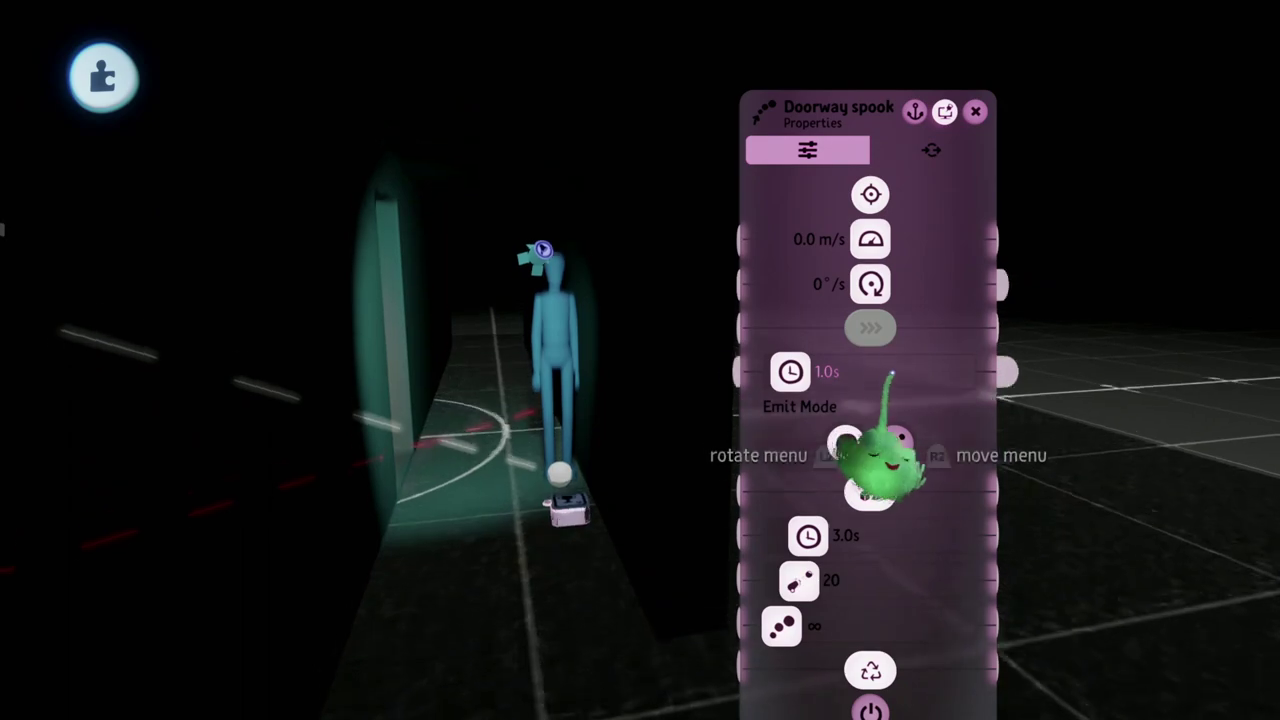
{"action": "key", "text": "Escape"}
{"action": "mouse_move", "coordinate": [714, 400]}
{"action": "middle_mouse_down"}
{"action": "mouse_move", "coordinate": [563, 443]}
{"action": "mouse_move", "coordinate": [692, 405]}
{"action": "middle_mouse_up"}
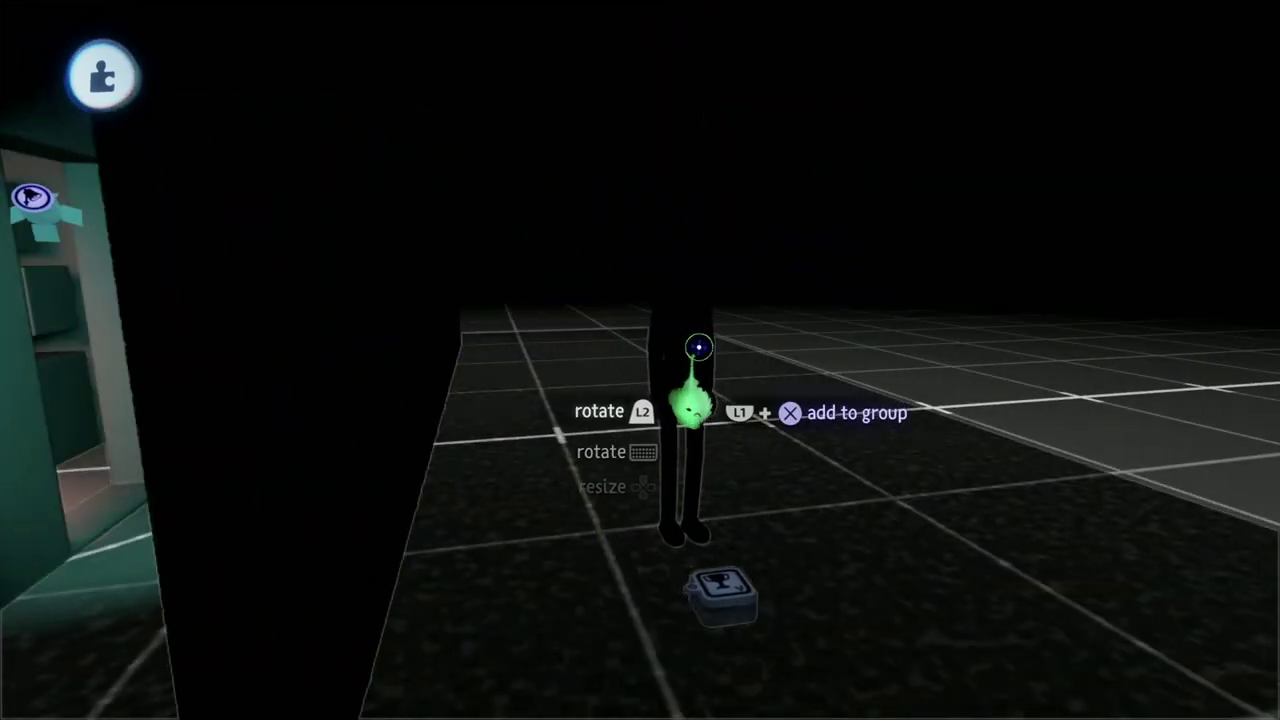
{"action": "left_click", "coordinate": [715, 78]}
Playtest the scene from the pause menu, then return to edit mode
{"action": "middle_click_drag", "start_coordinate": [634, 263], "coordinate": [794, 229]}
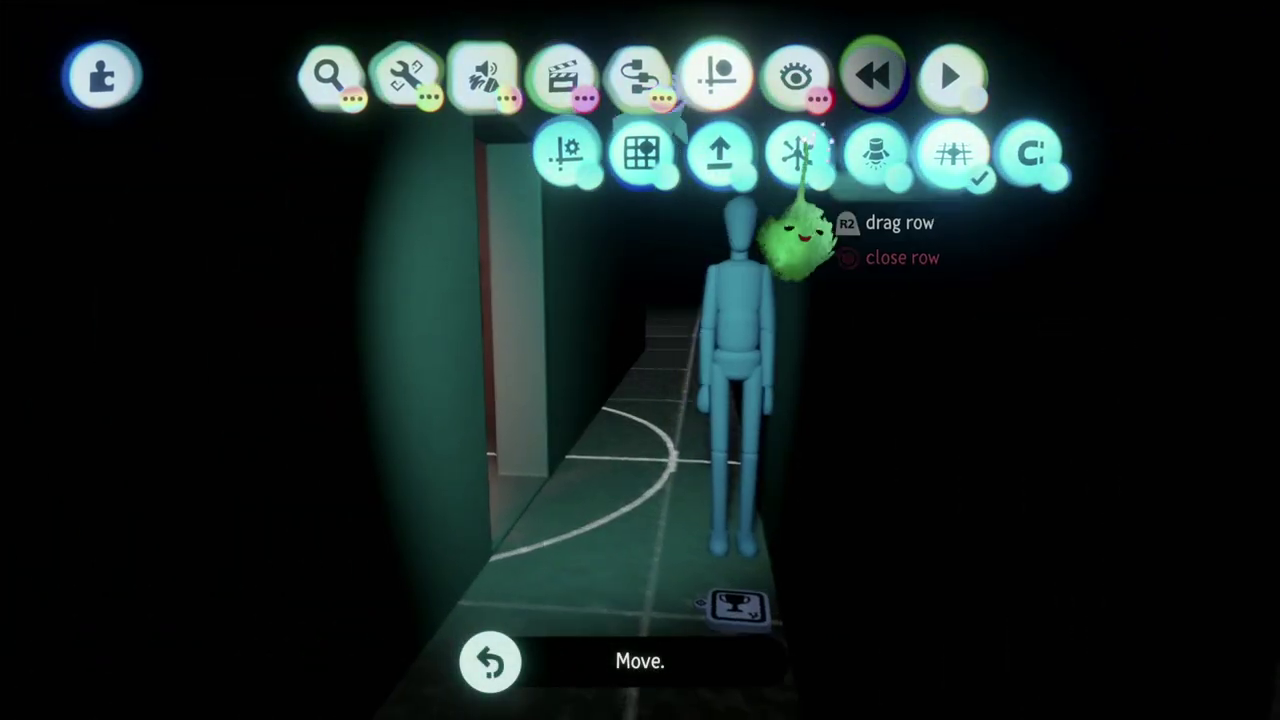
{"action": "left_click", "coordinate": [791, 154]}
{"action": "middle_click_drag", "start_coordinate": [848, 605], "coordinate": [692, 413]}
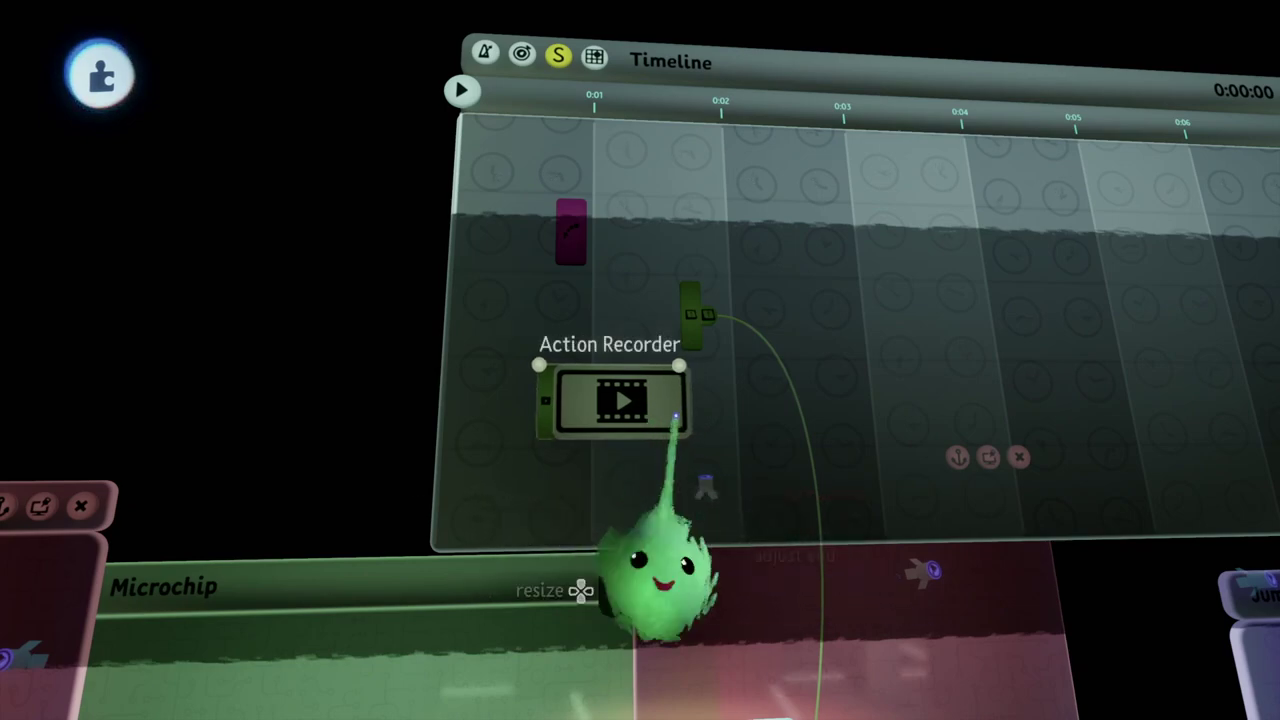
{"action": "middle_click_drag", "start_coordinate": [930, 540], "coordinate": [757, 229]}
{"action": "key", "text": "Escape"}
{"action": "left_click", "coordinate": [358, 502]}
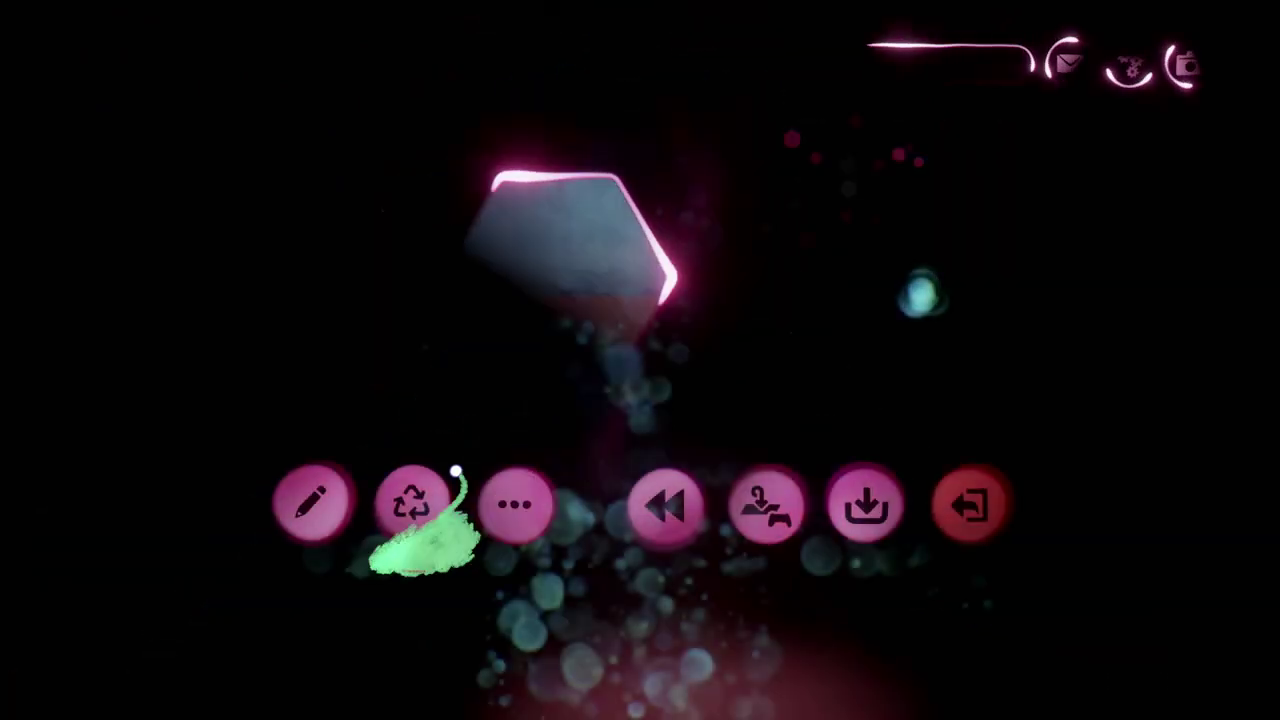
{"action": "left_click", "coordinate": [312, 500]}
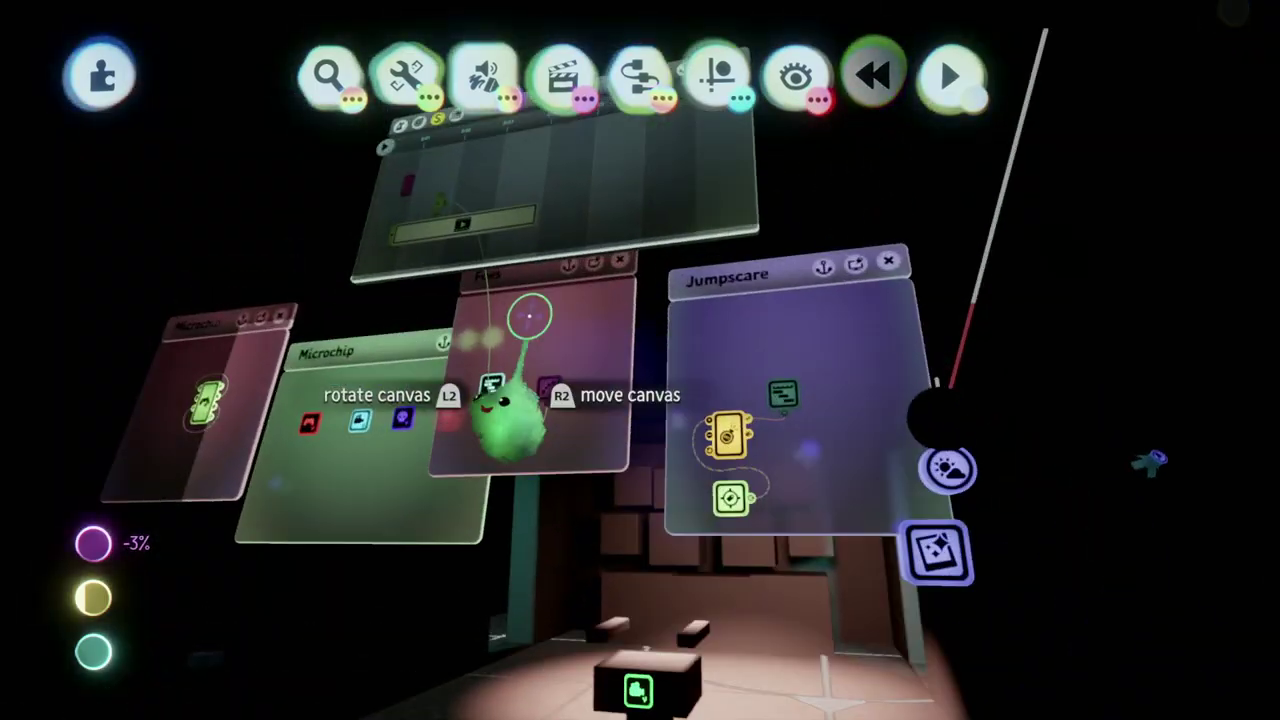
Check the Doorway spook emitter's timing settings and the puppet's settings
{"action": "middle_click_drag", "start_coordinate": [529, 316], "coordinate": [433, 242]}
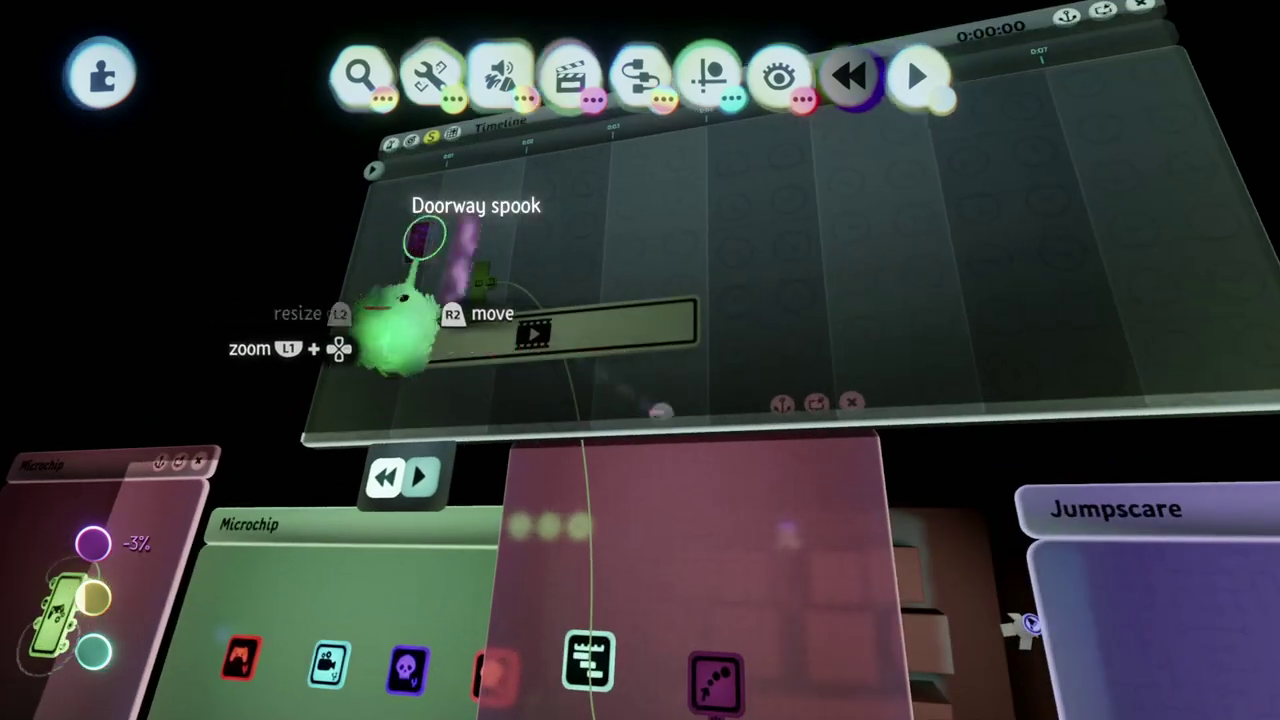
{"action": "left_click", "coordinate": [424, 238]}
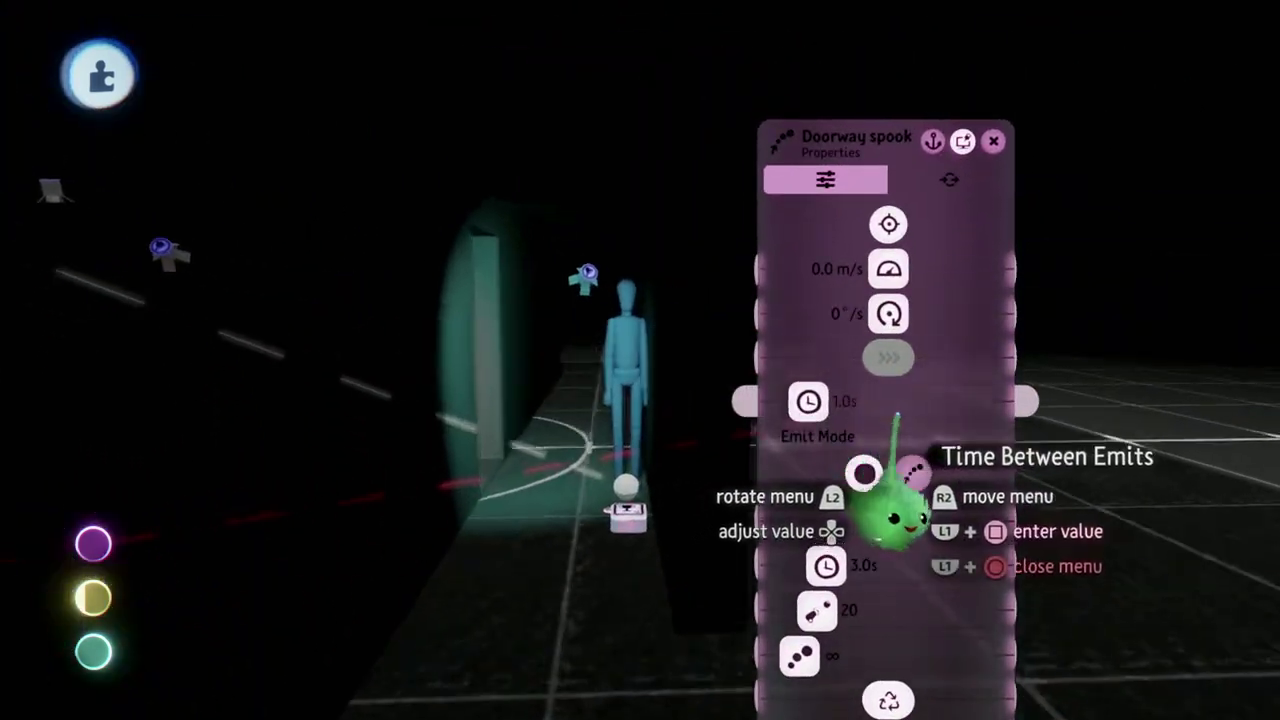
{"action": "key", "text": "Escape"}
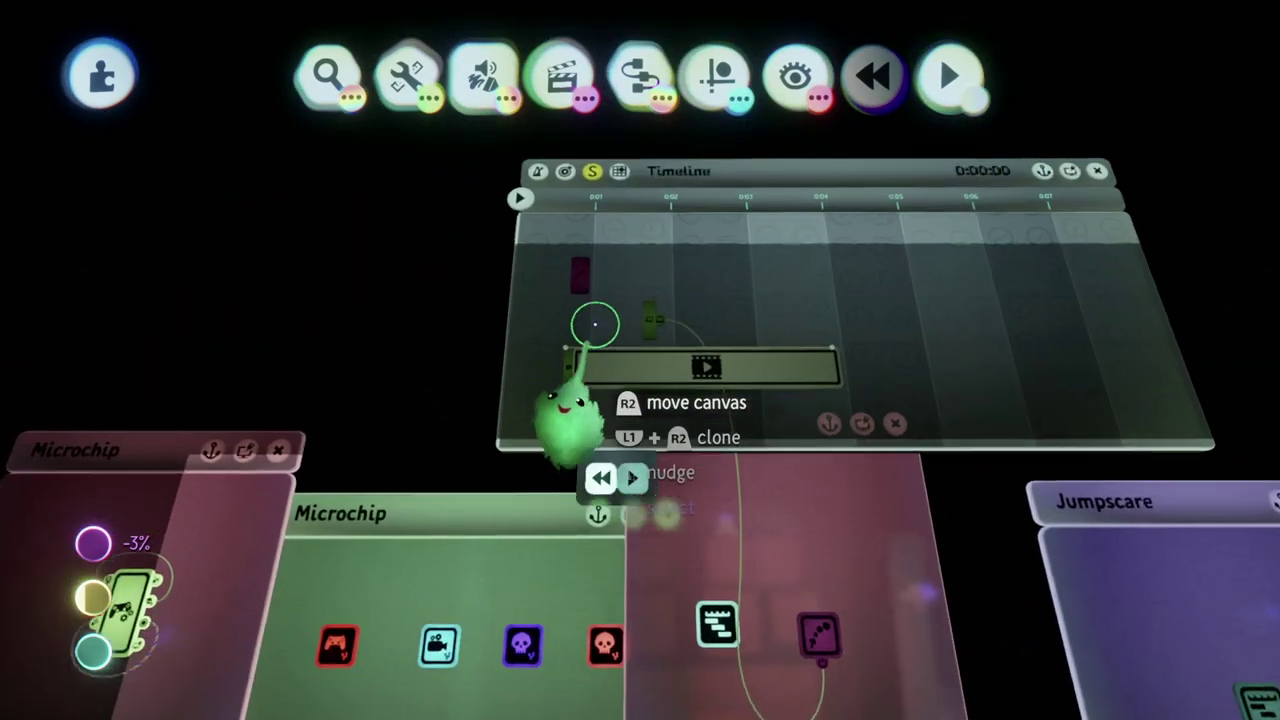
{"action": "left_click", "coordinate": [575, 268]}
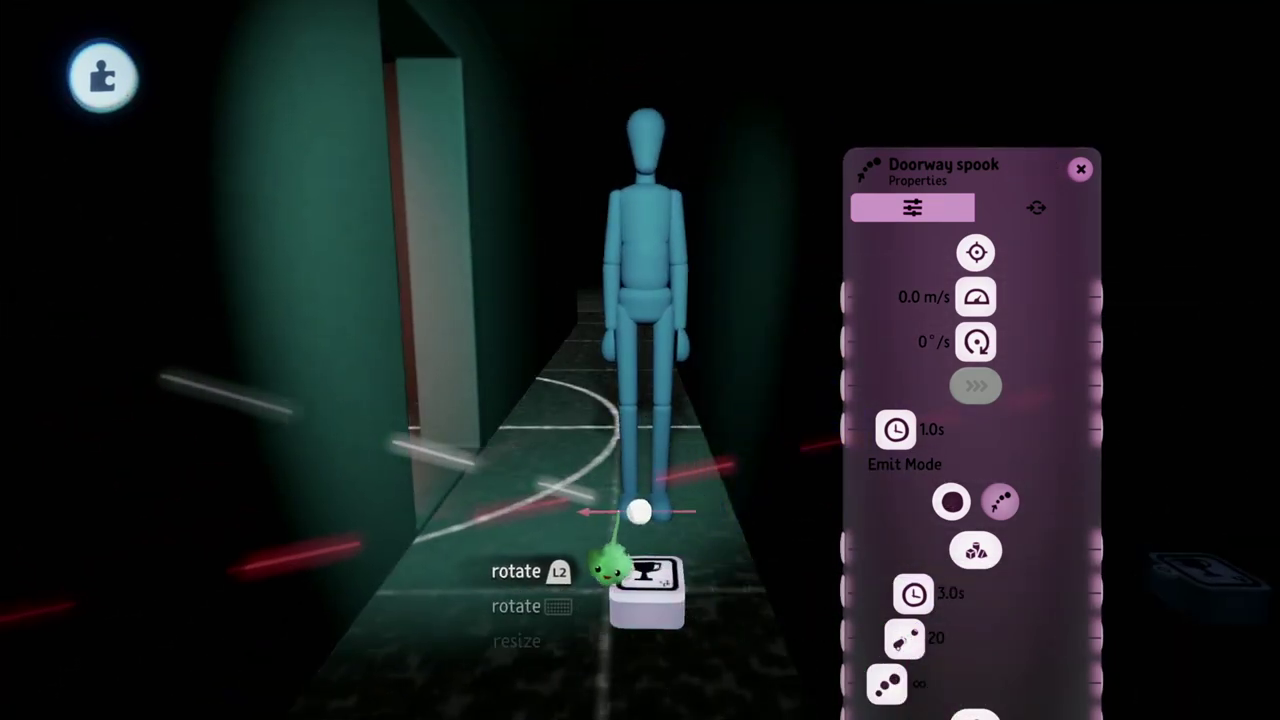
{"action": "key", "text": "Escape"}
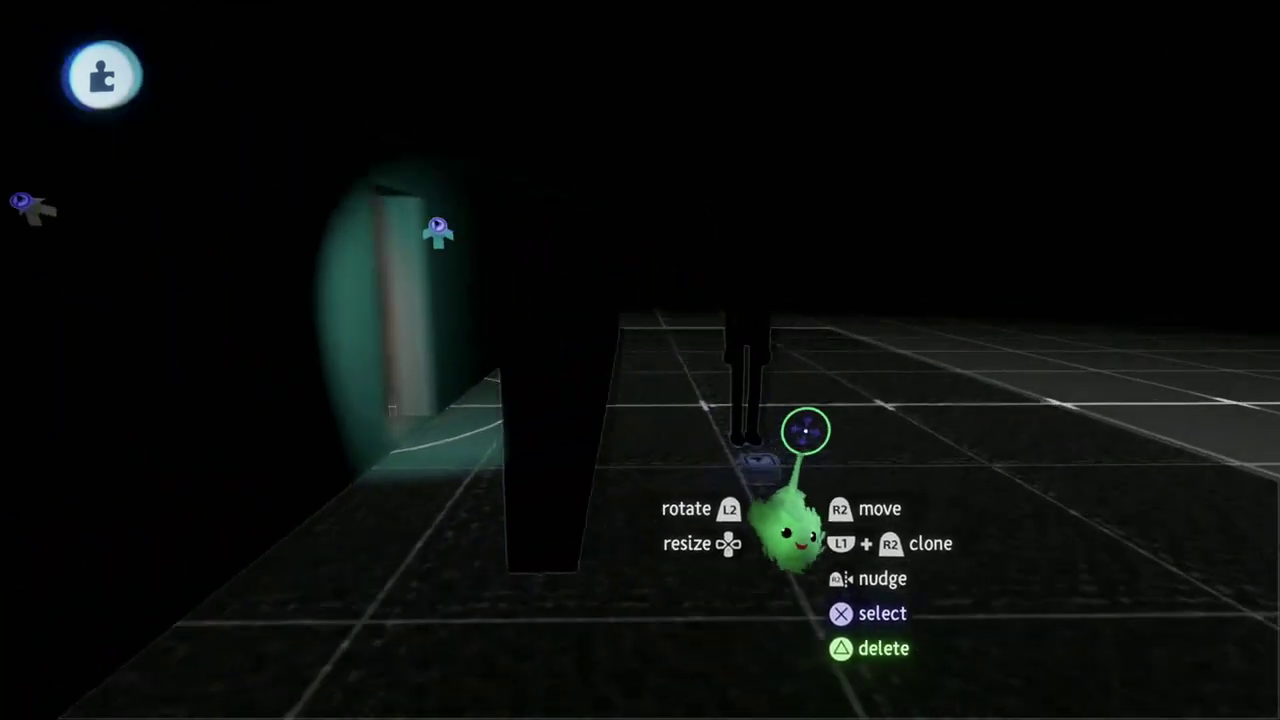
{"action": "left_click", "coordinate": [726, 322]}
{"action": "key", "text": "Escape"}
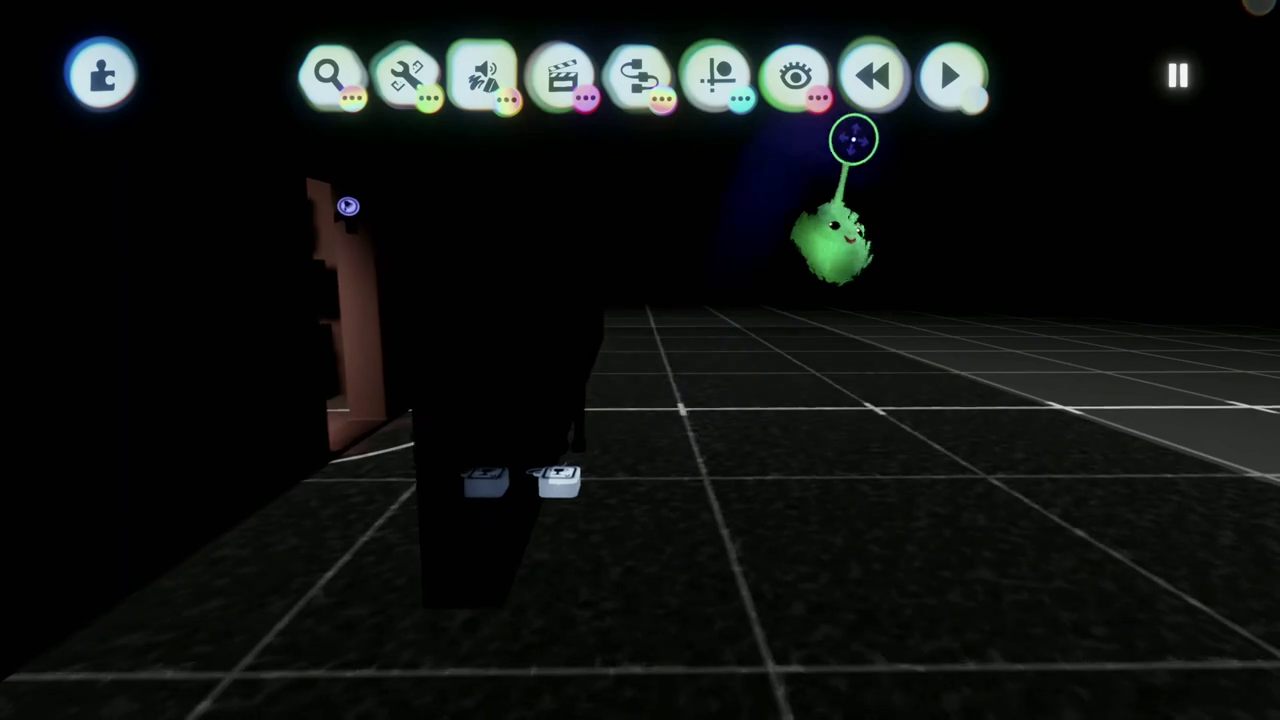
{"action": "mouse_move", "coordinate": [741, 498]}
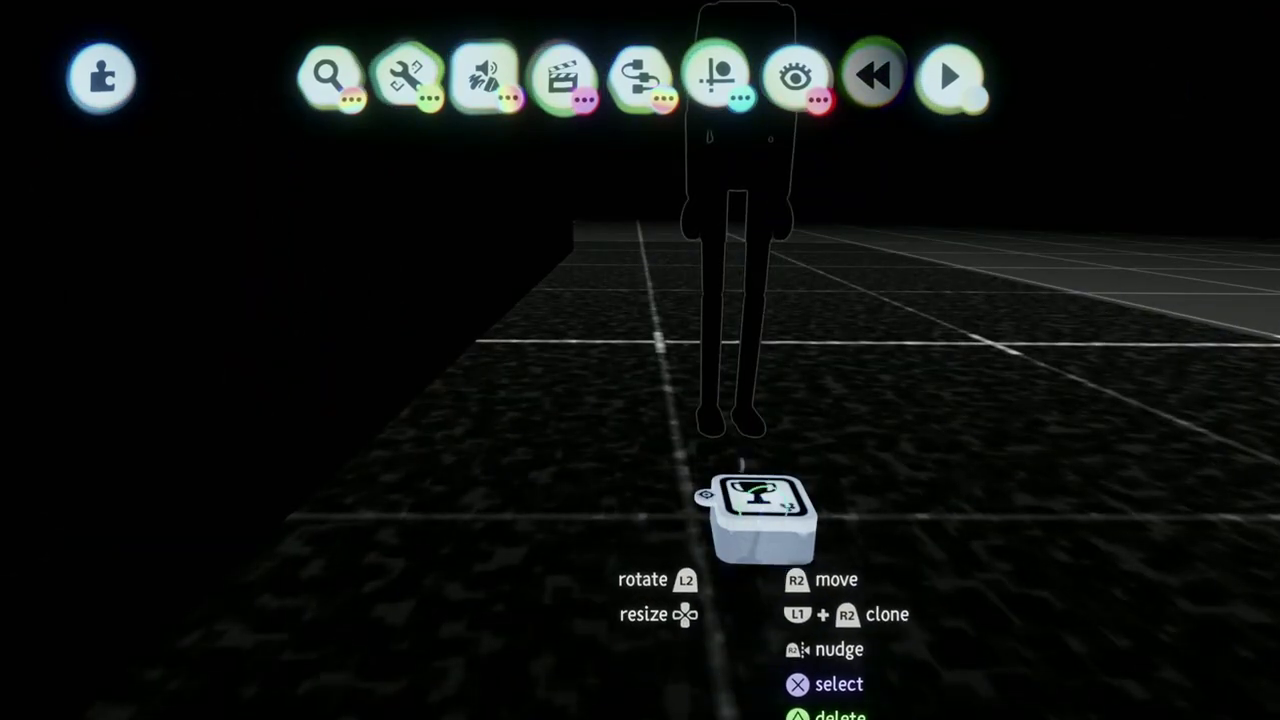
Open the puppet logic's timeline and bend the puppet over into its scare pose
{"action": "left_click", "coordinate": [741, 498]}
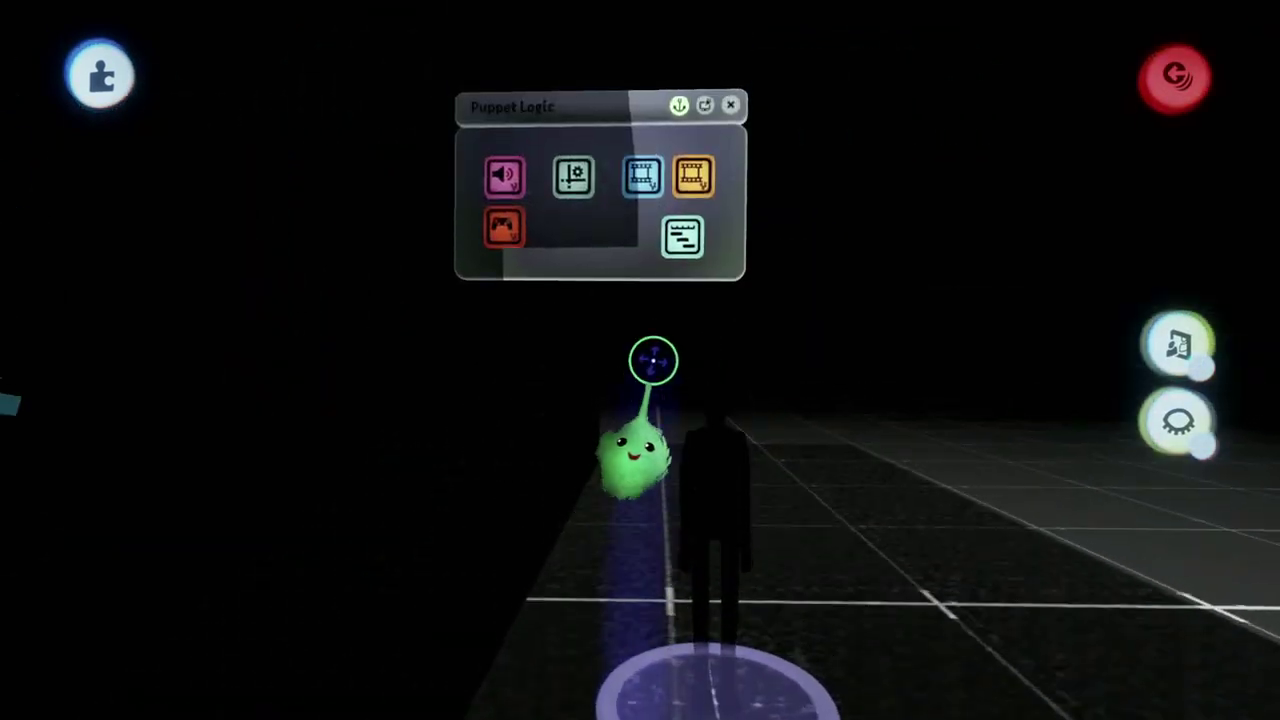
{"action": "left_click", "coordinate": [683, 268]}
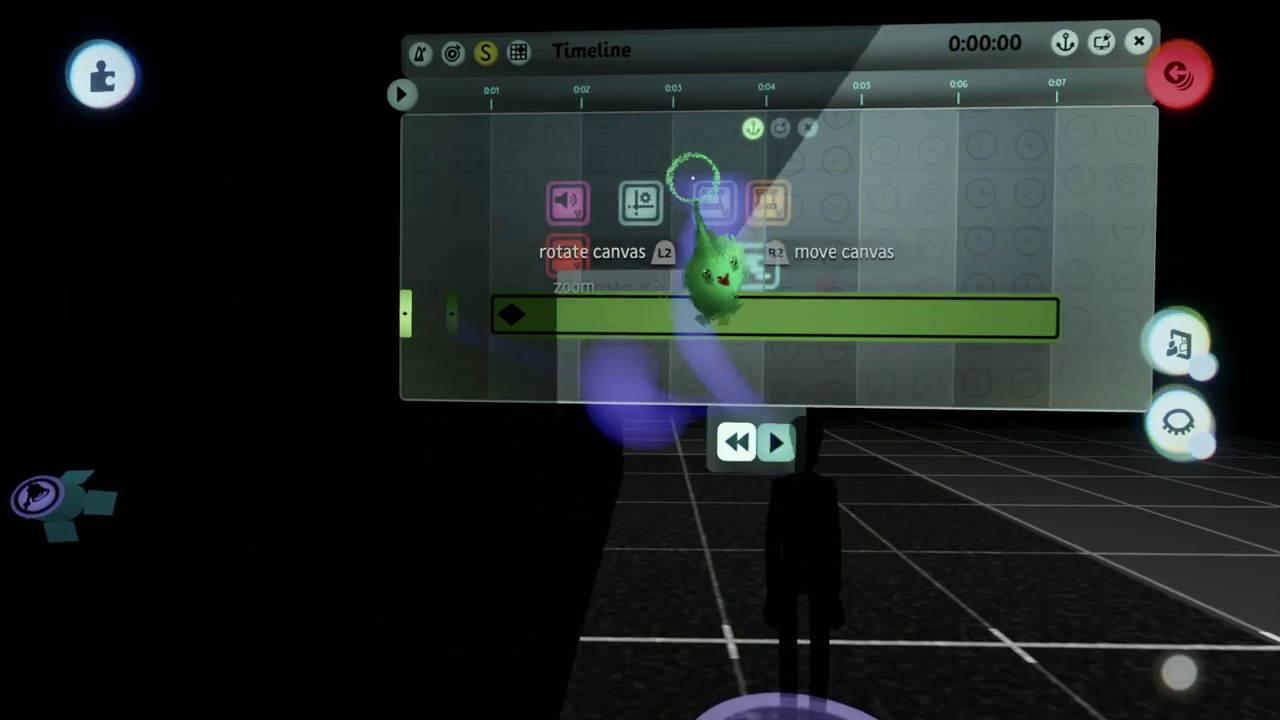
{"action": "left_click_drag", "start_coordinate": [692, 172], "coordinate": [565, 285]}
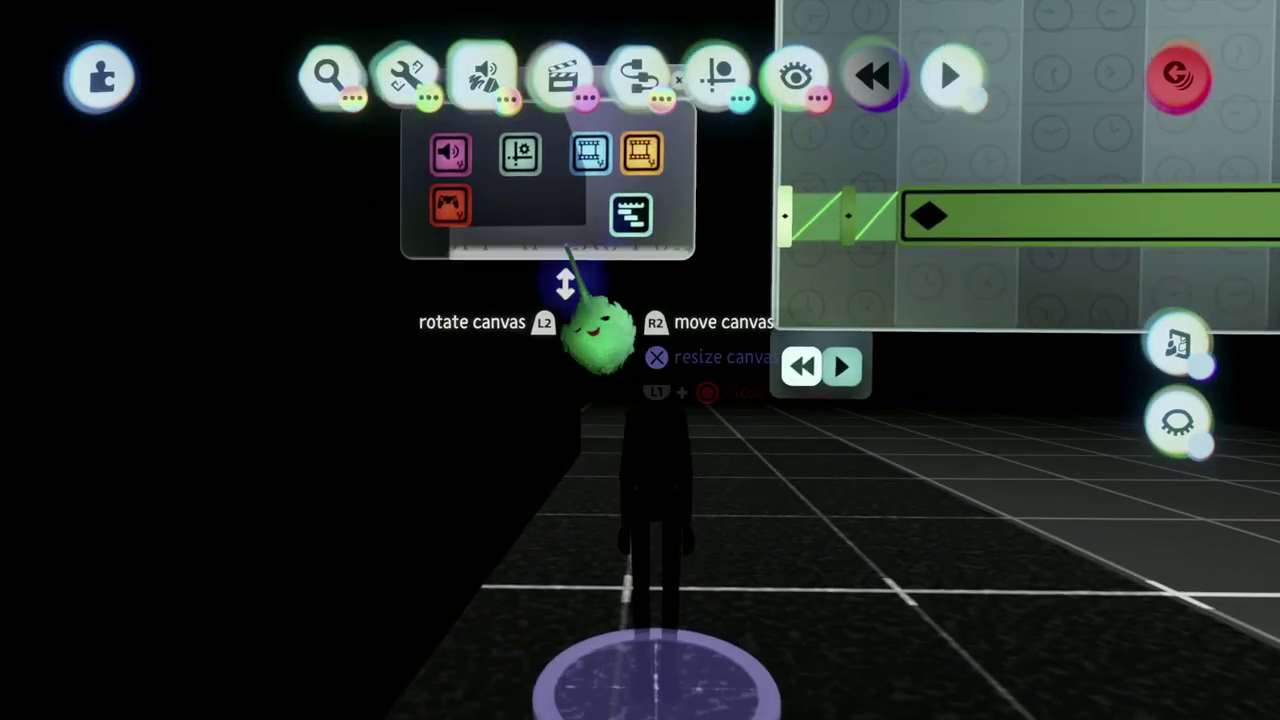
{"action": "left_click_drag", "start_coordinate": [654, 301], "coordinate": [1012, 480]}
{"action": "left_click_drag", "start_coordinate": [1097, 142], "coordinate": [620, 550]}
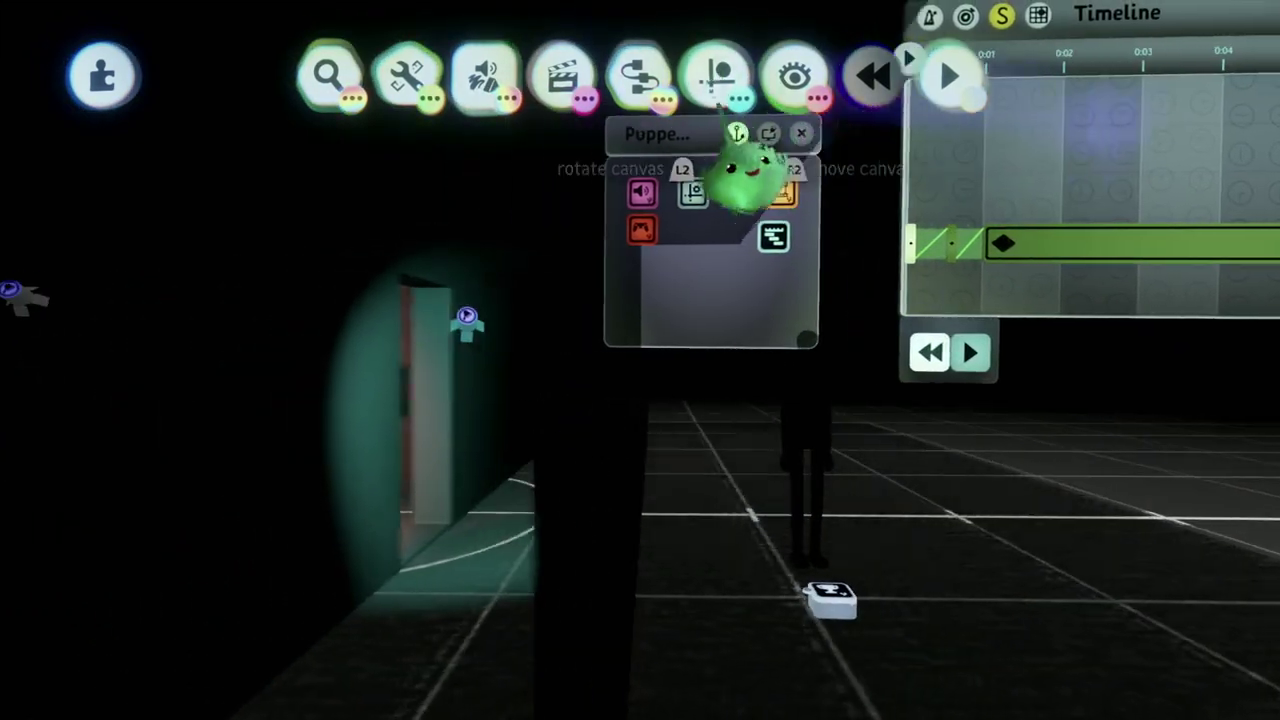
{"action": "mouse_move", "coordinate": [717, 80]}
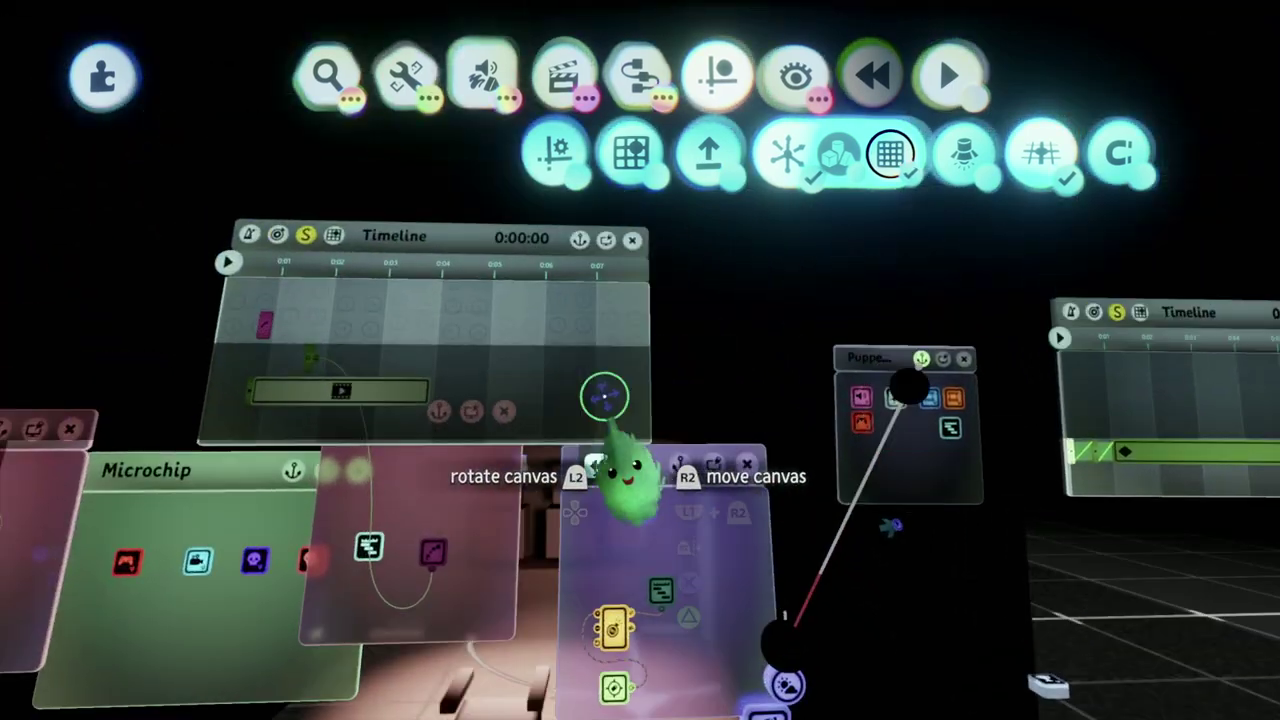
{"action": "left_click", "coordinate": [429, 386]}
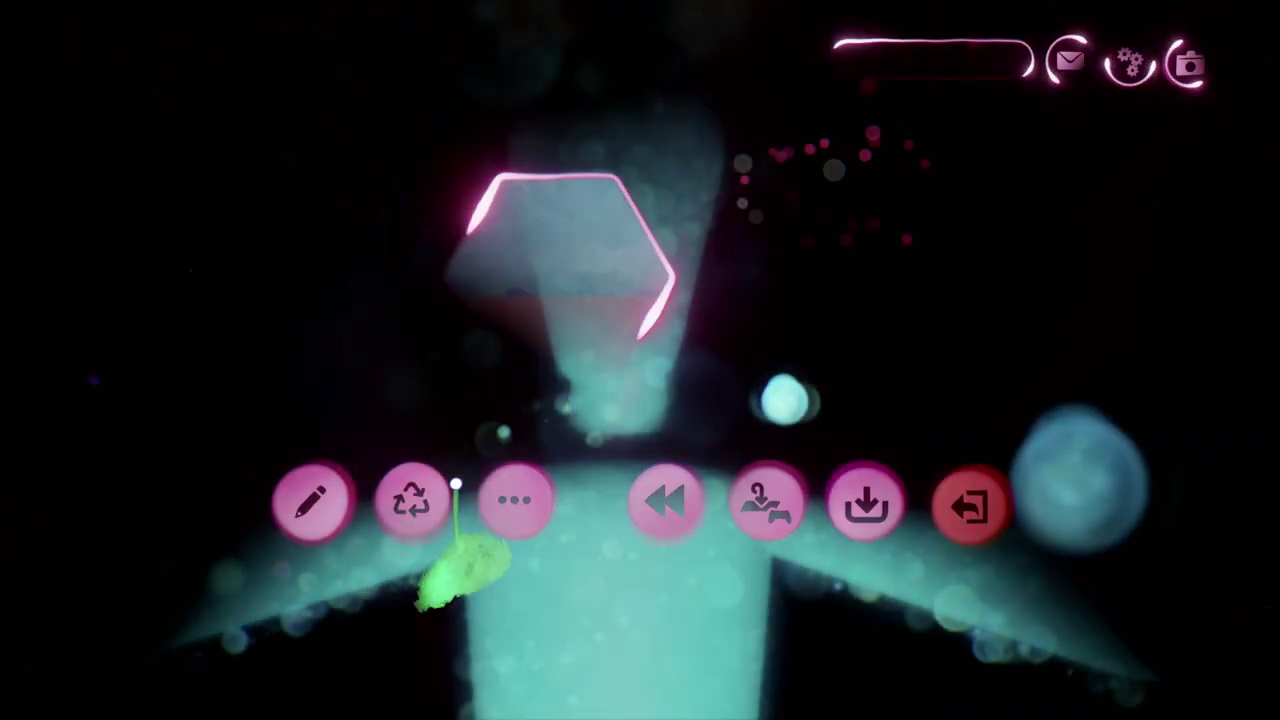
Switch back to edit mode and rewind the scene to its starting state
{"action": "left_click", "coordinate": [314, 500]}
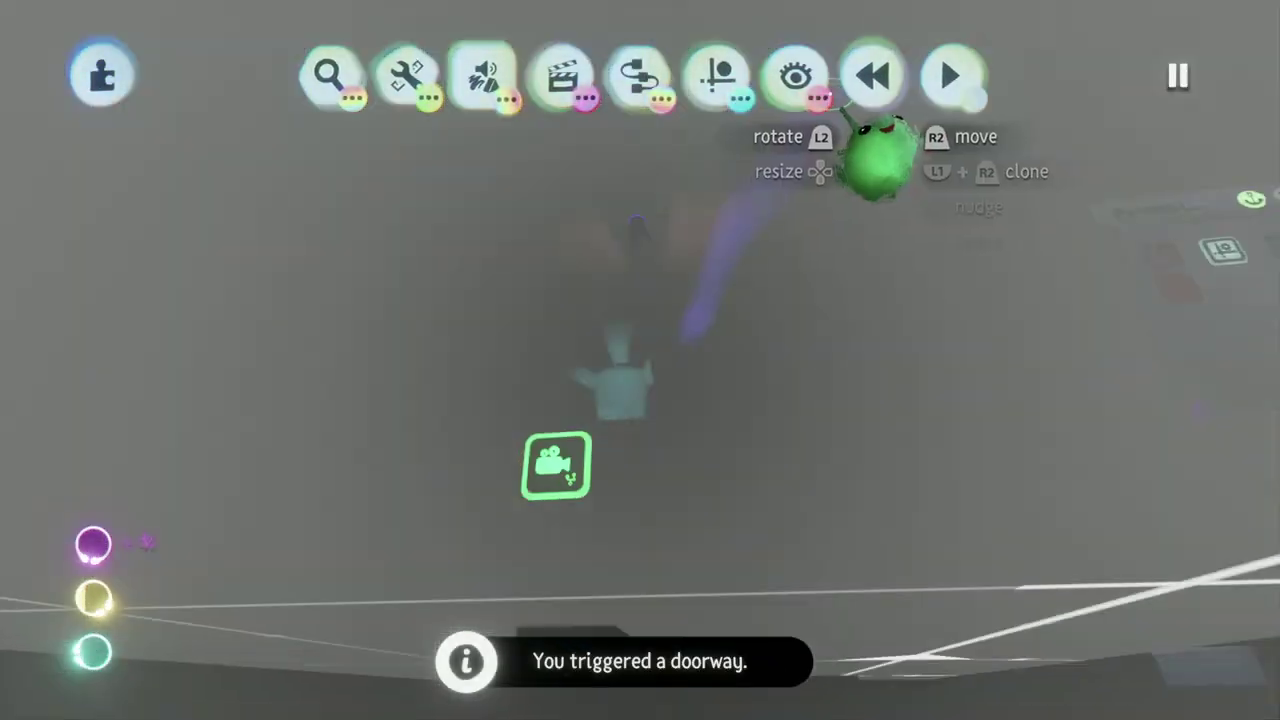
{"action": "left_click", "coordinate": [872, 78]}
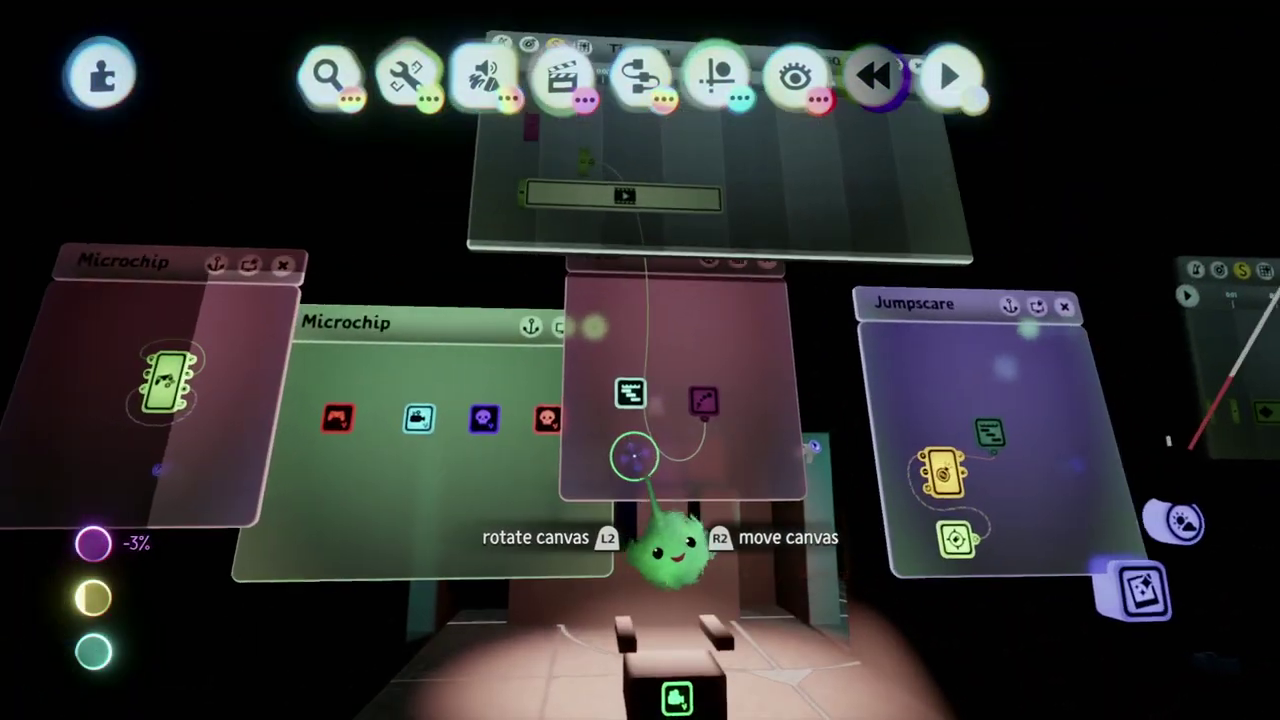
{"action": "mouse_move", "coordinate": [633, 456]}
{"action": "middle_mouse_down"}
{"action": "mouse_move", "coordinate": [686, 386]}
{"action": "mouse_move", "coordinate": [729, 394]}
{"action": "mouse_move", "coordinate": [690, 305]}
{"action": "mouse_move", "coordinate": [768, 482]}
{"action": "middle_mouse_up"}
Search sound effects for 'Fart' and add Fart Sound to the jump-scare timeline
{"action": "left_click", "coordinate": [775, 490]}
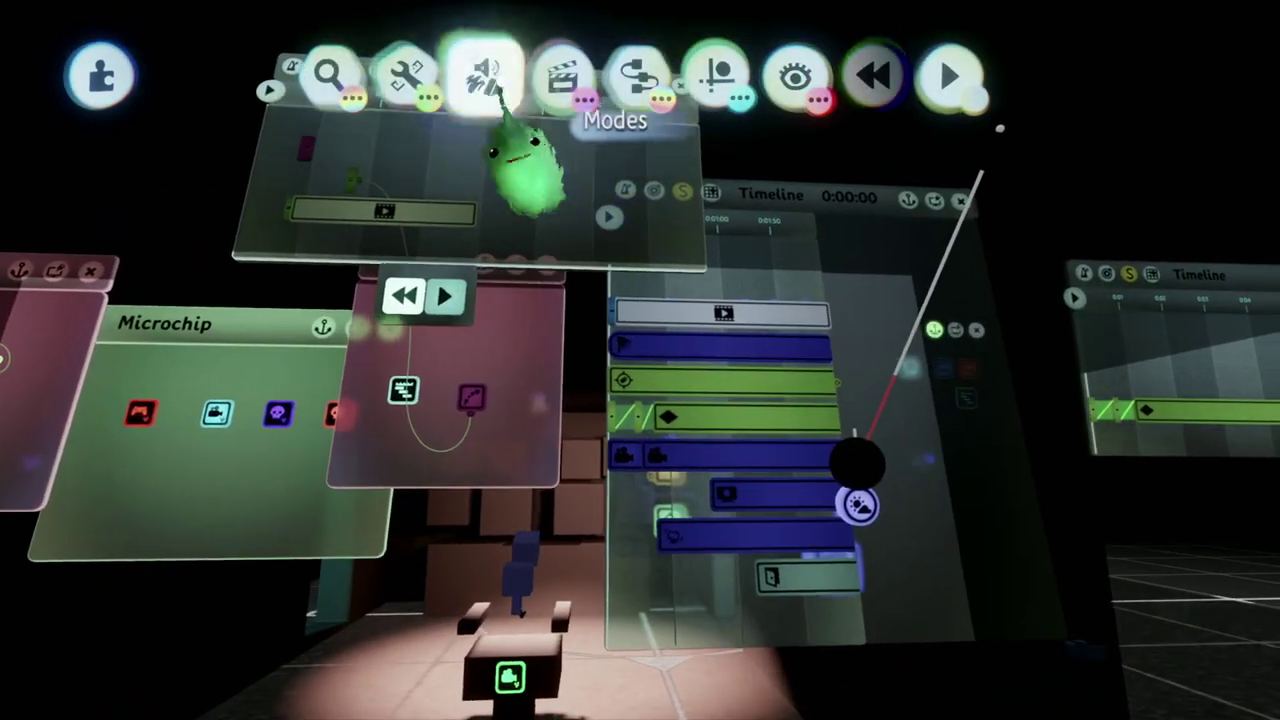
{"action": "left_click", "coordinate": [483, 75]}
{"action": "middle_click_drag", "start_coordinate": [757, 262], "coordinate": [632, 378]}
{"action": "middle_click_drag", "start_coordinate": [637, 330], "coordinate": [705, 180]}
{"action": "left_click", "coordinate": [714, 168]}
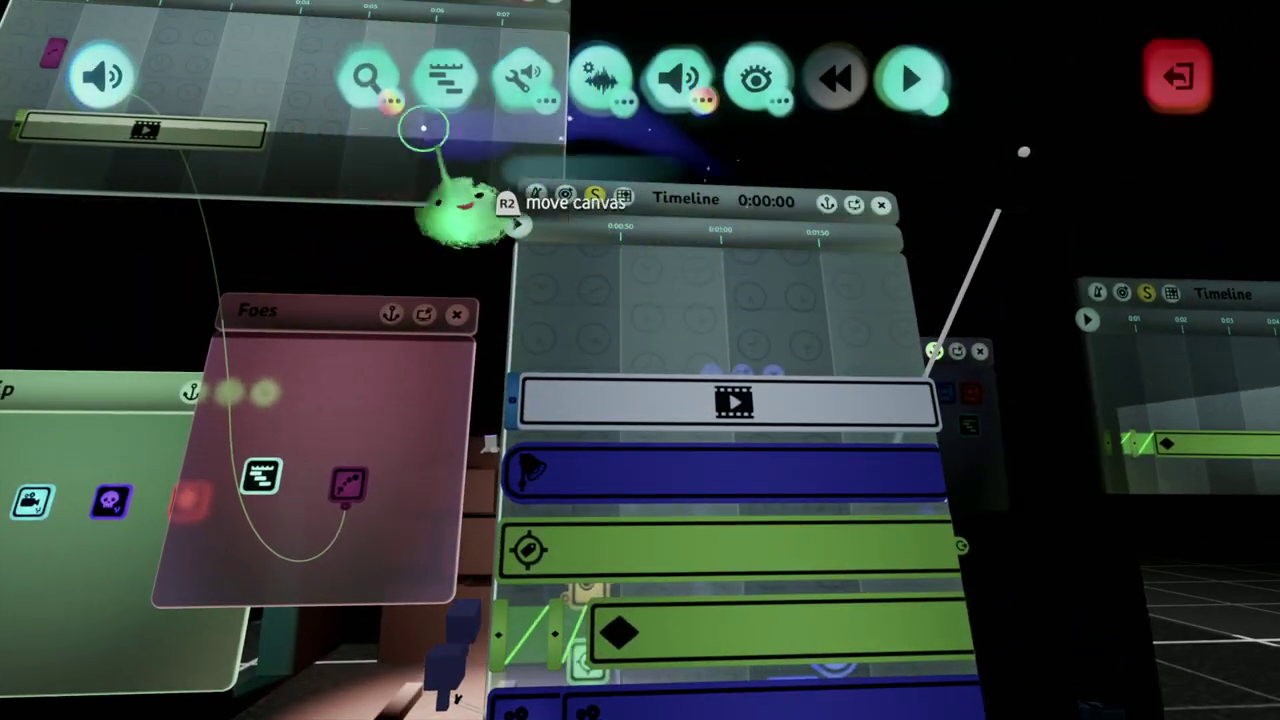
{"action": "left_click", "coordinate": [605, 155]}
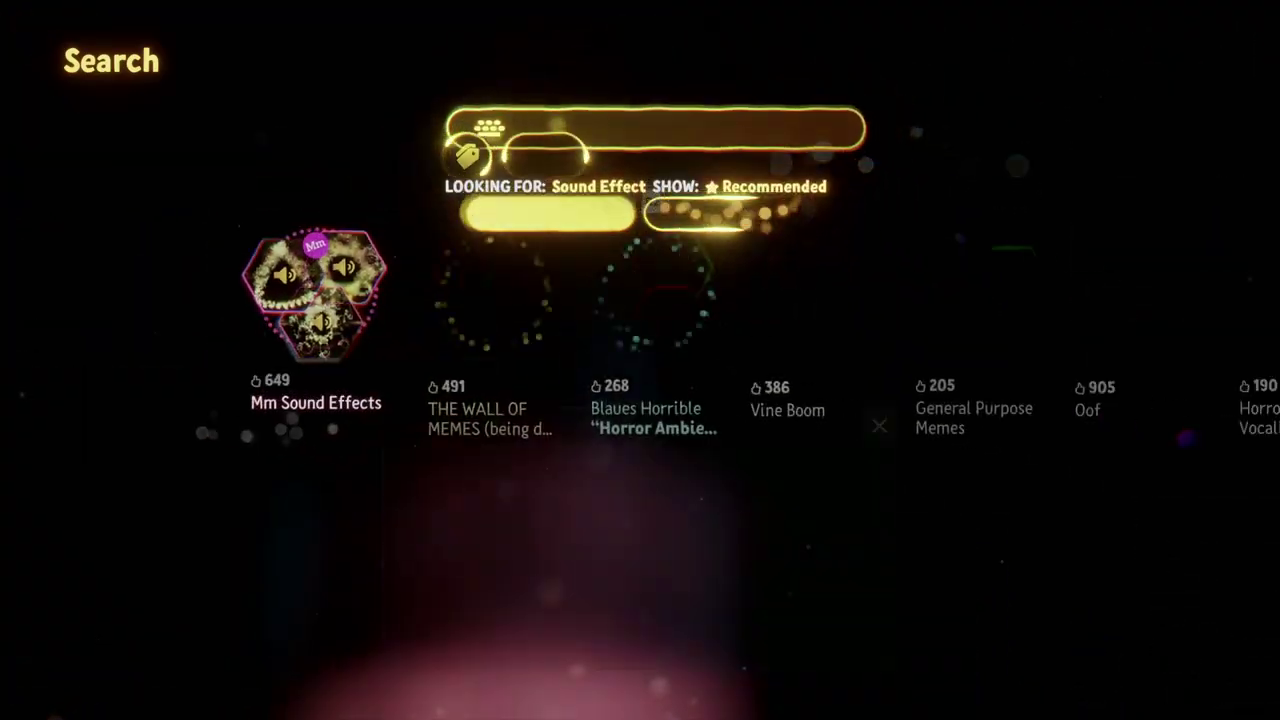
{"action": "type", "text": "Fart"}
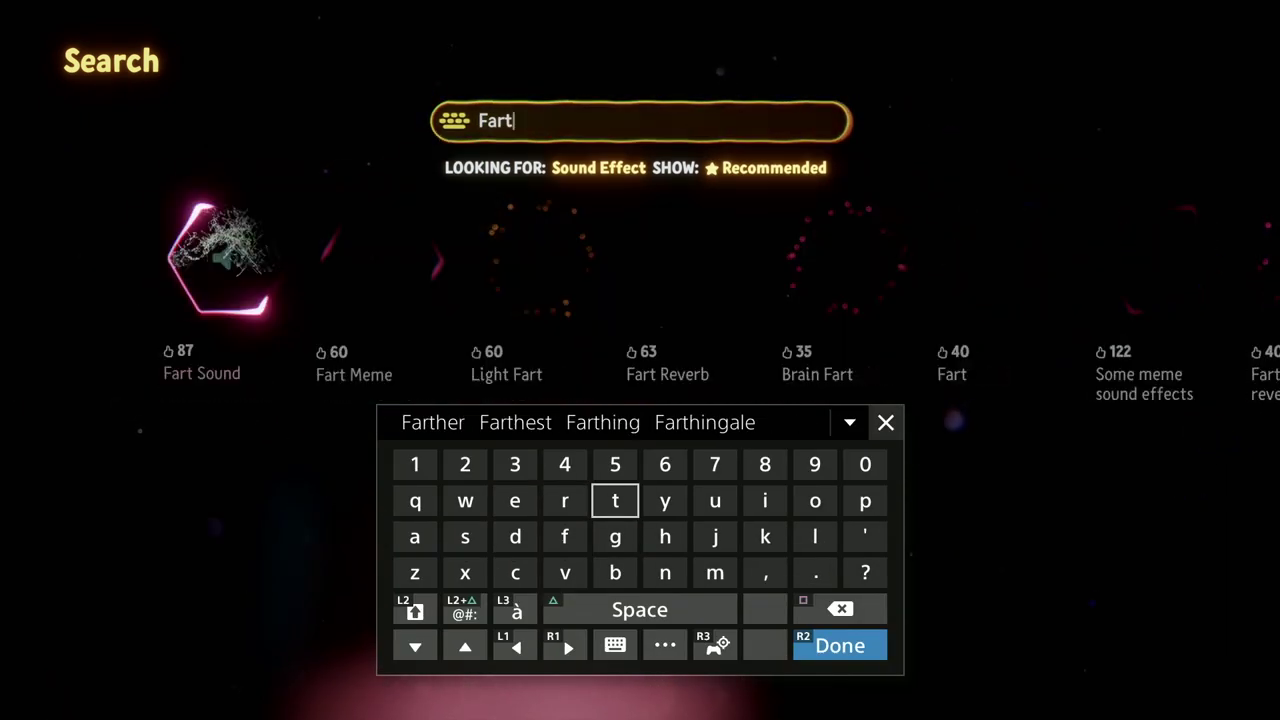
{"action": "key", "text": "Return"}
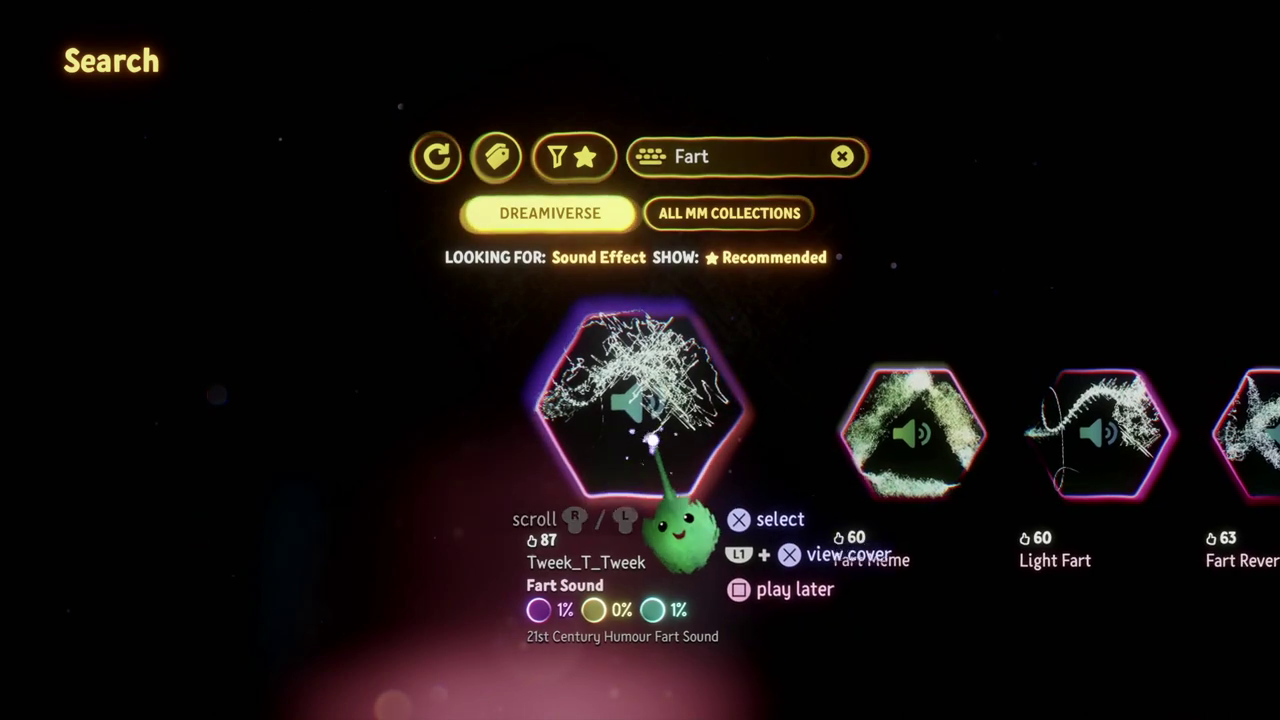
{"action": "left_click", "coordinate": [638, 425]}
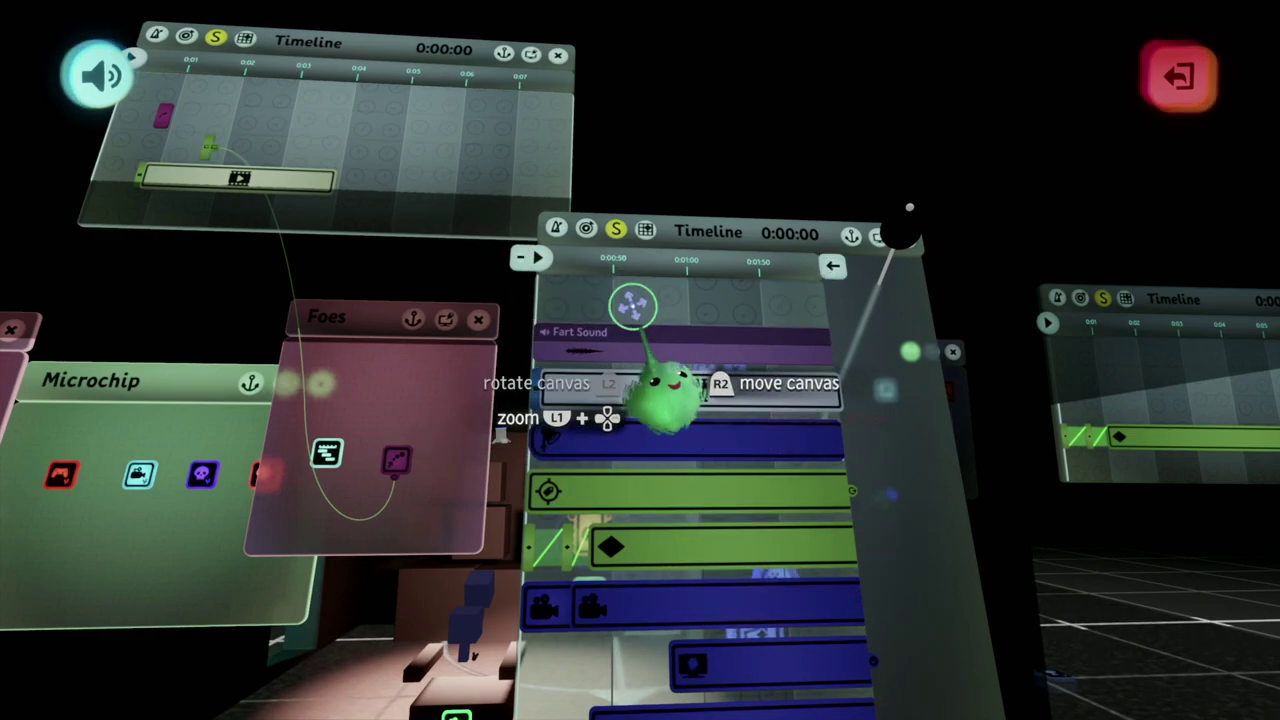
Check the Fart Sound's Volume and 3D Panning settings
{"action": "left_click", "coordinate": [735, 362]}
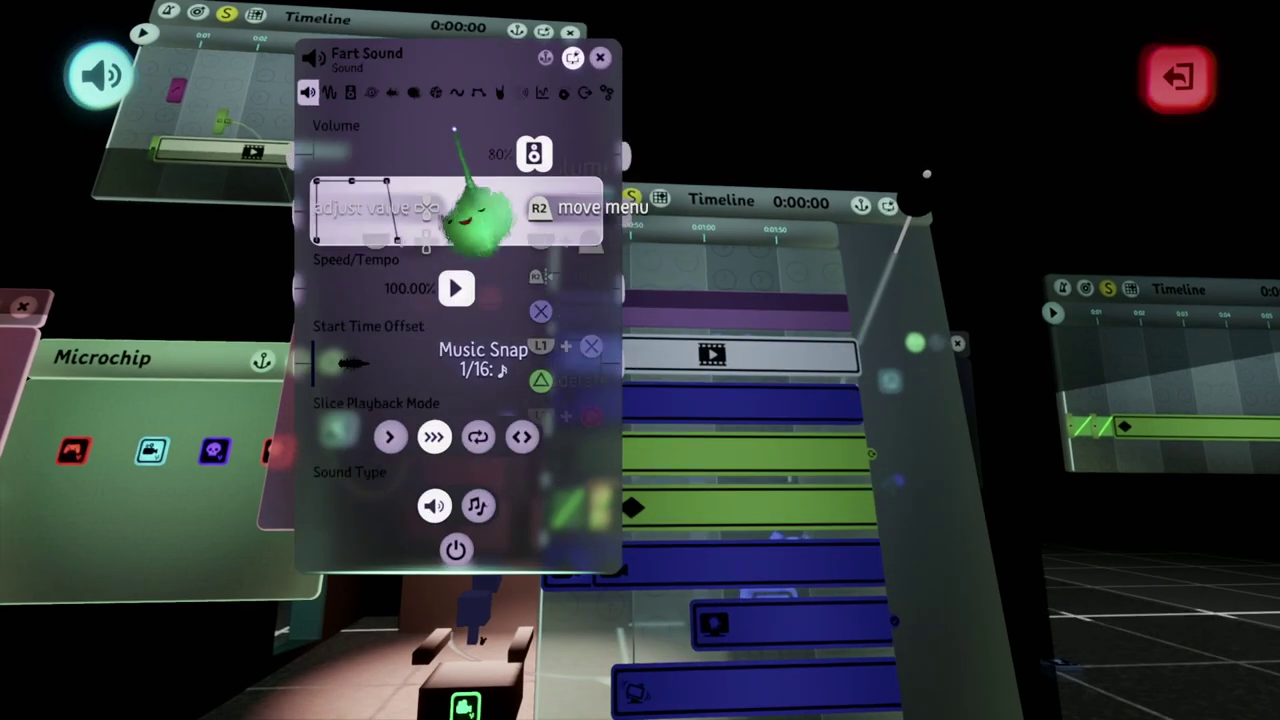
{"action": "left_click", "coordinate": [371, 92]}
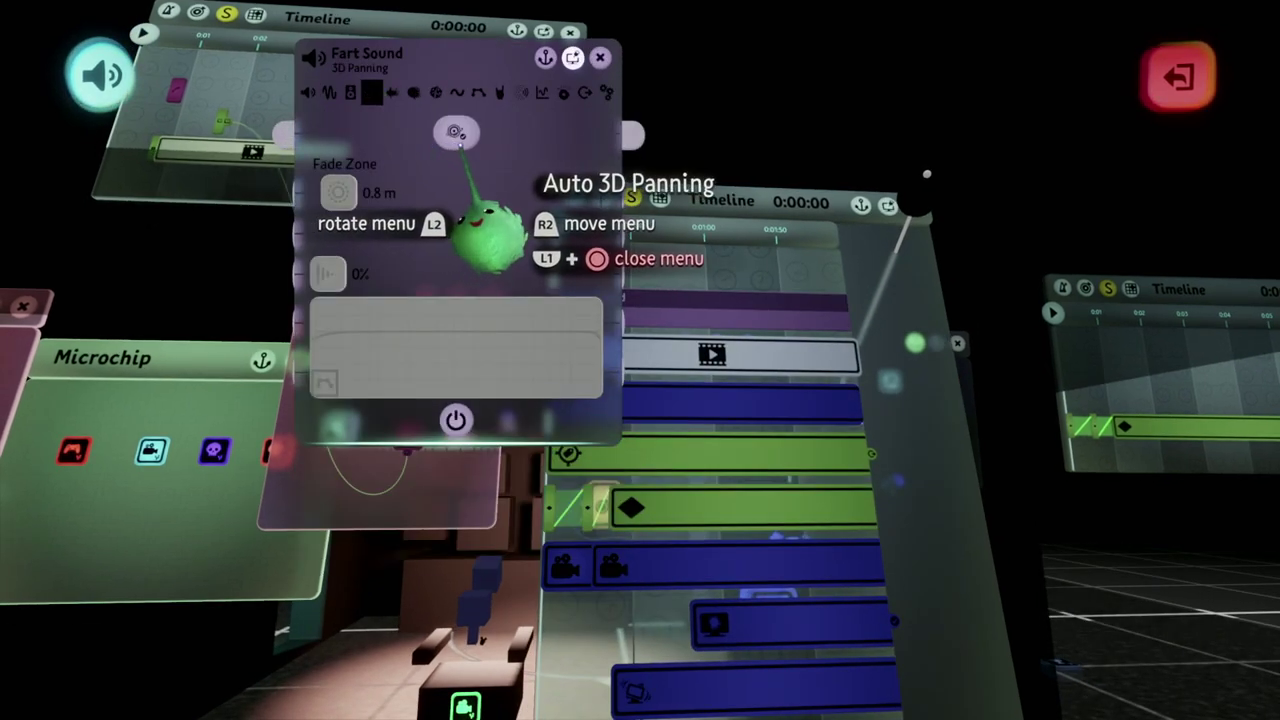
{"action": "mouse_move", "coordinate": [488, 224]}
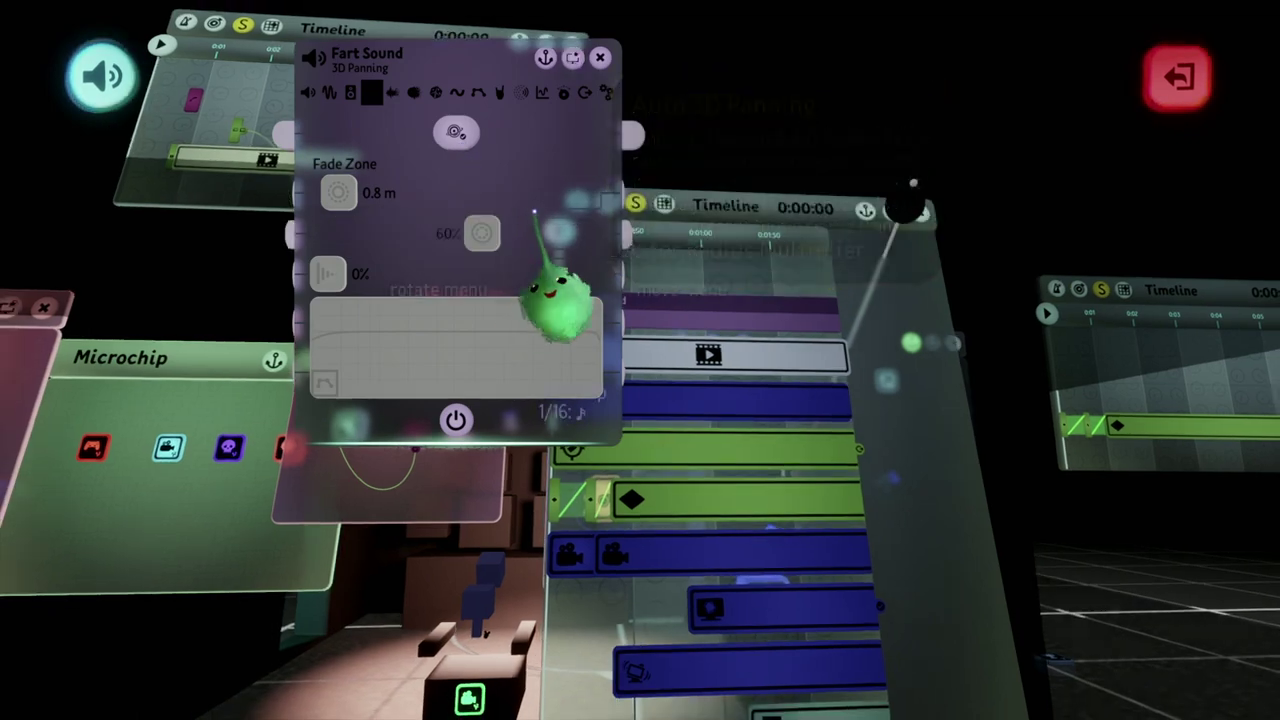
{"action": "key", "text": "Escape"}
Open and dismiss the pause menu, returning to edit mode beside the timeline canvas with its Fart Sound clip
{"action": "key", "text": "Escape"}
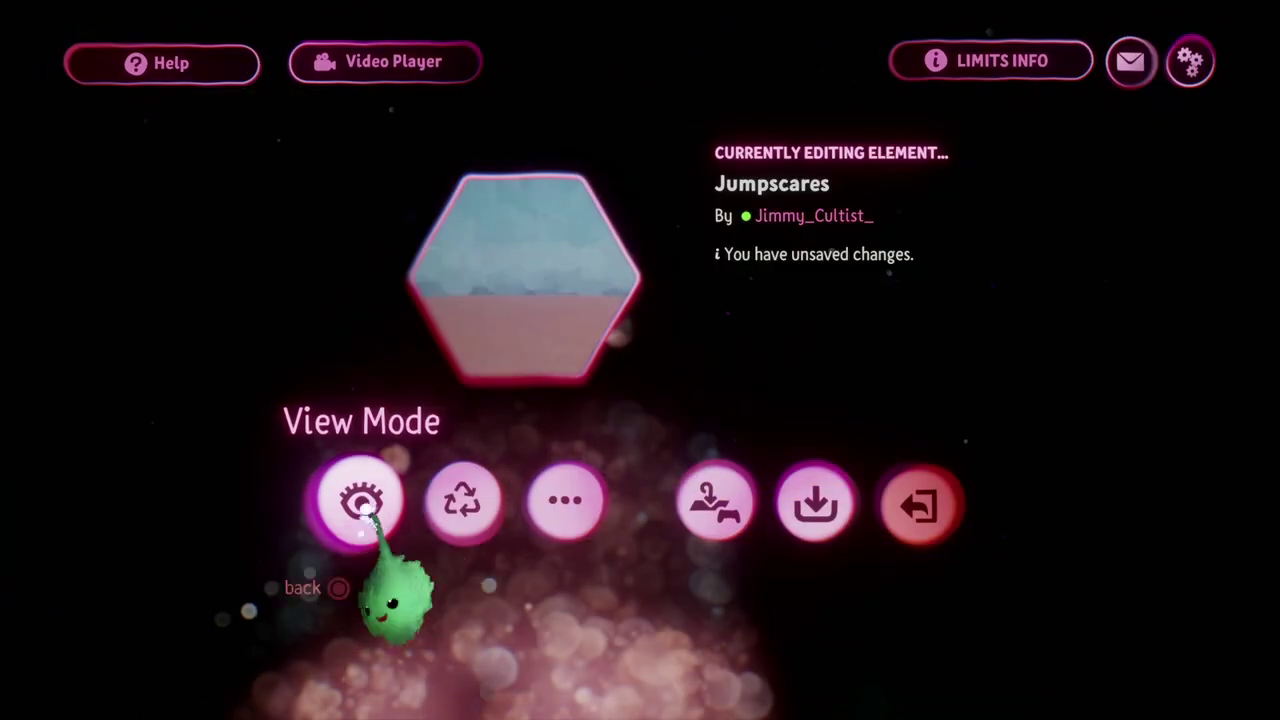
{"action": "key", "text": "Escape"}
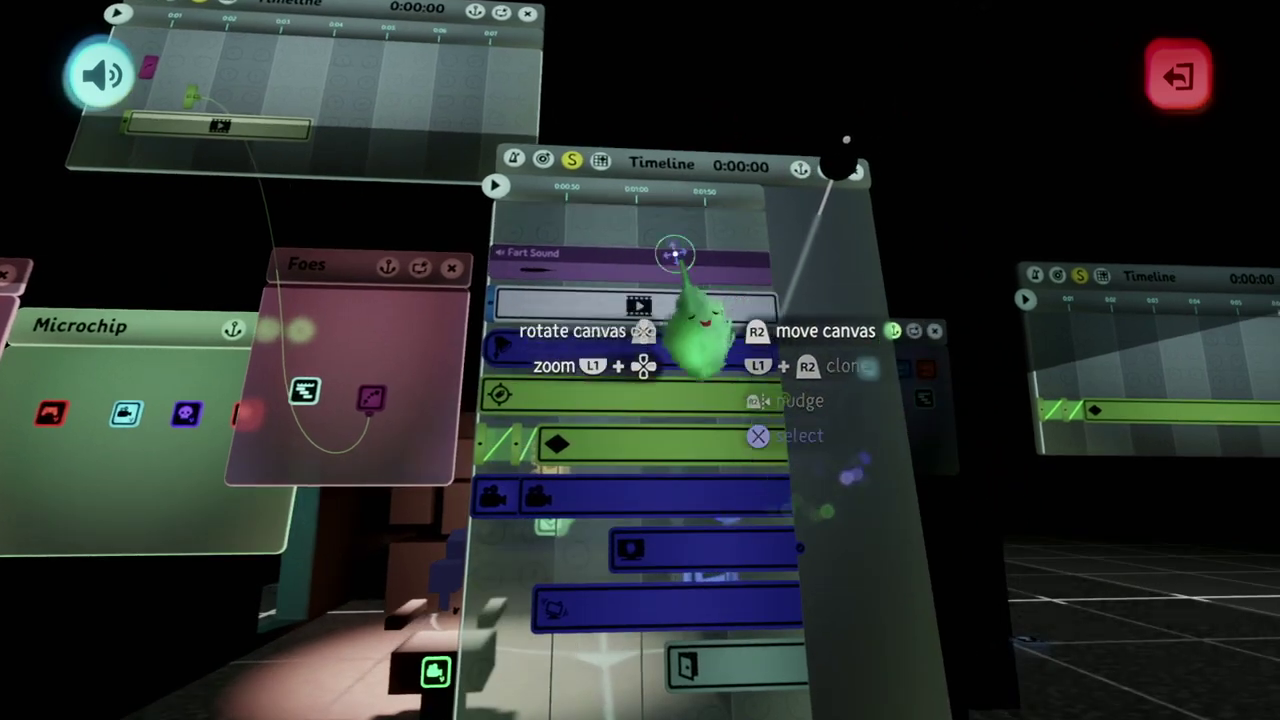
{"action": "key", "text": "Escape"}
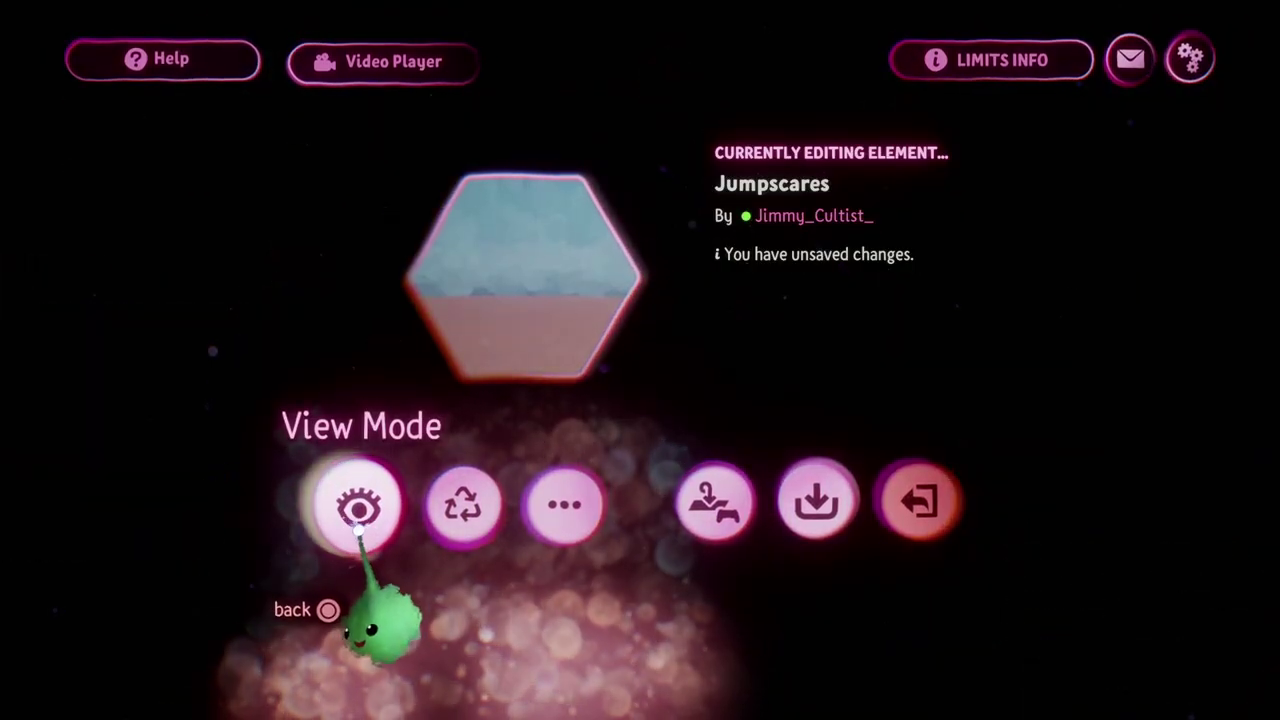